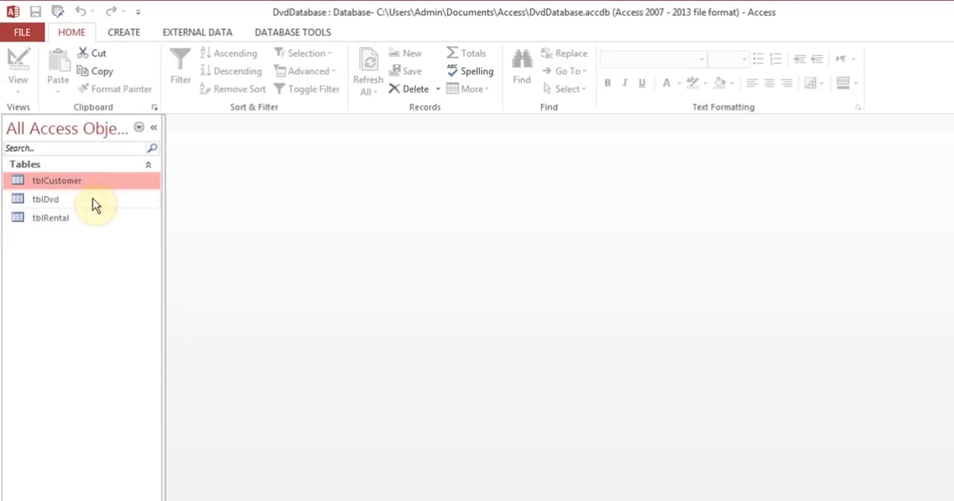
- Review the tblCustomer table's records and its field design, and close the table
double_click(58, 168)
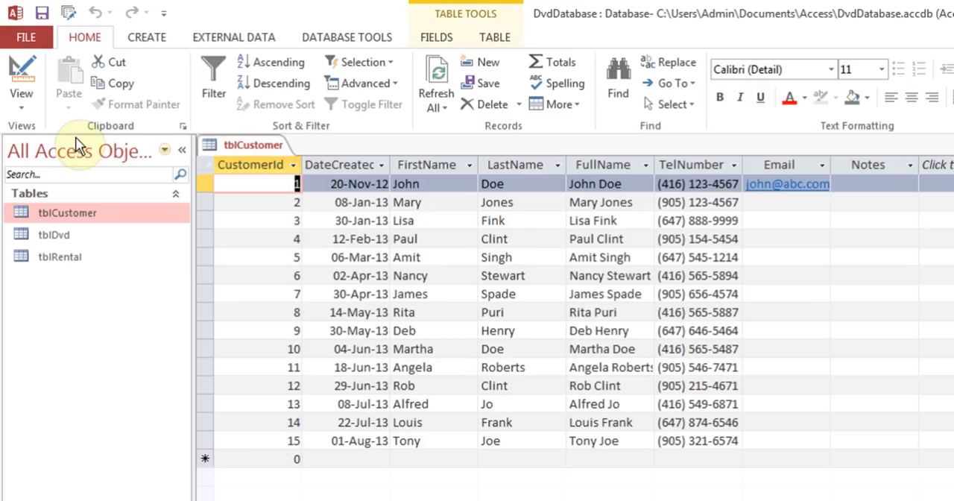
left_click(22, 67)
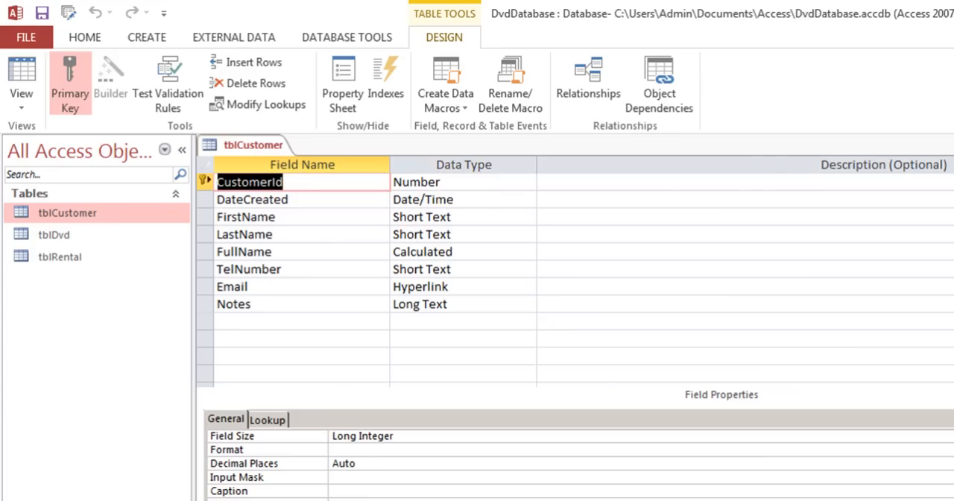
left_click(953, 146)
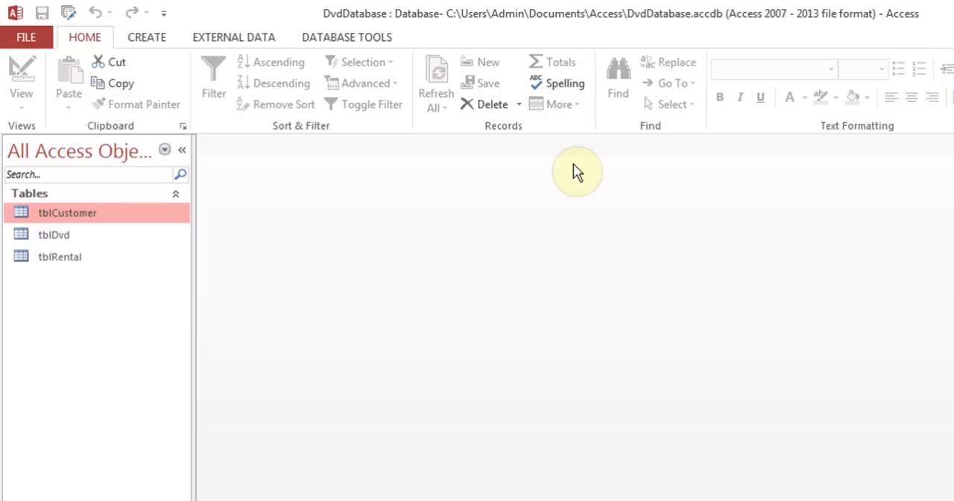
- Review the tblDvd table's design, the Genre field's lookup properties and the stored records, and close the table
right_click(77, 236)
left_click(142, 273)
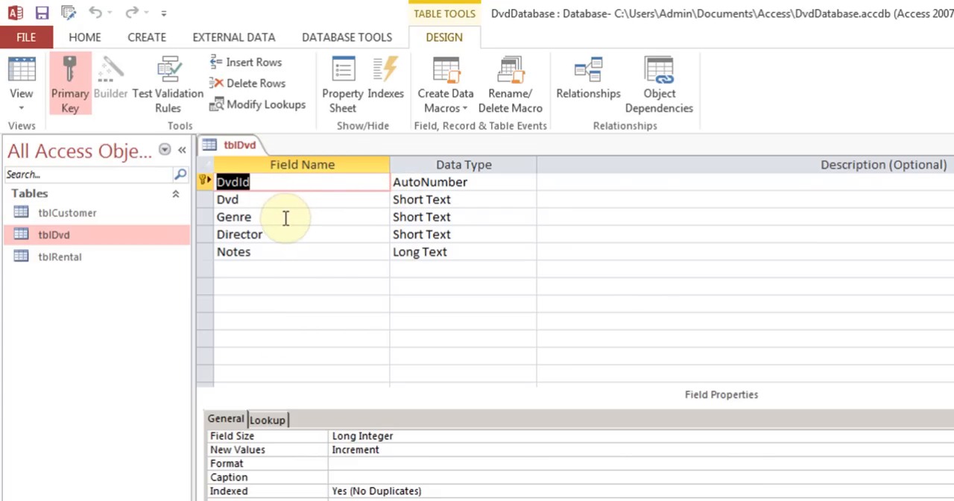
left_click(283, 216)
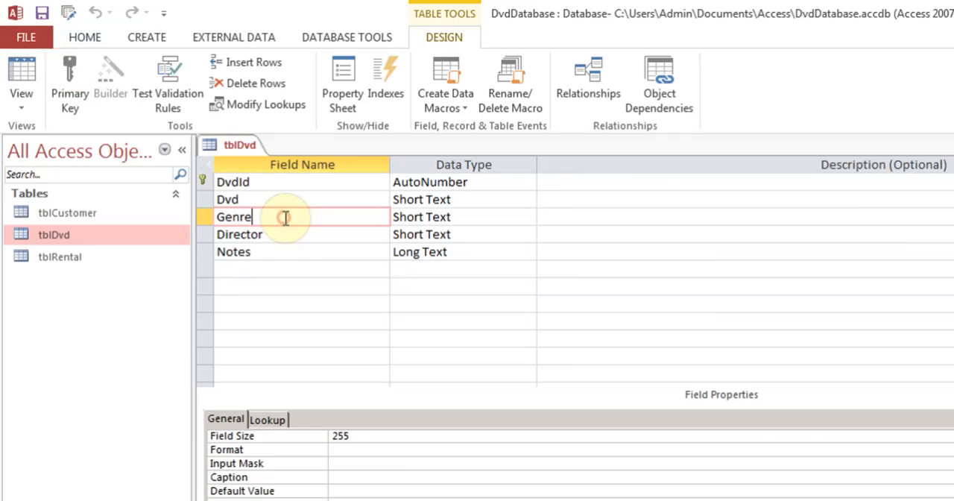
left_click(268, 421)
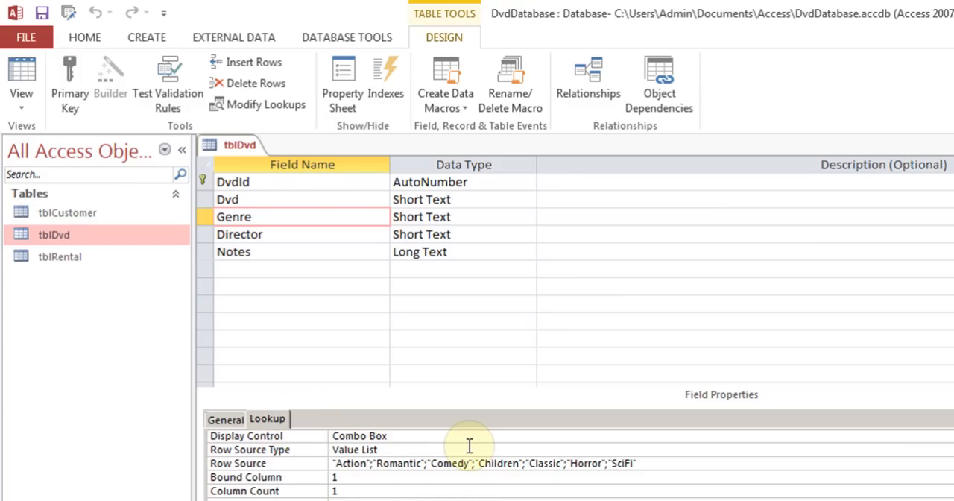
left_click(229, 420)
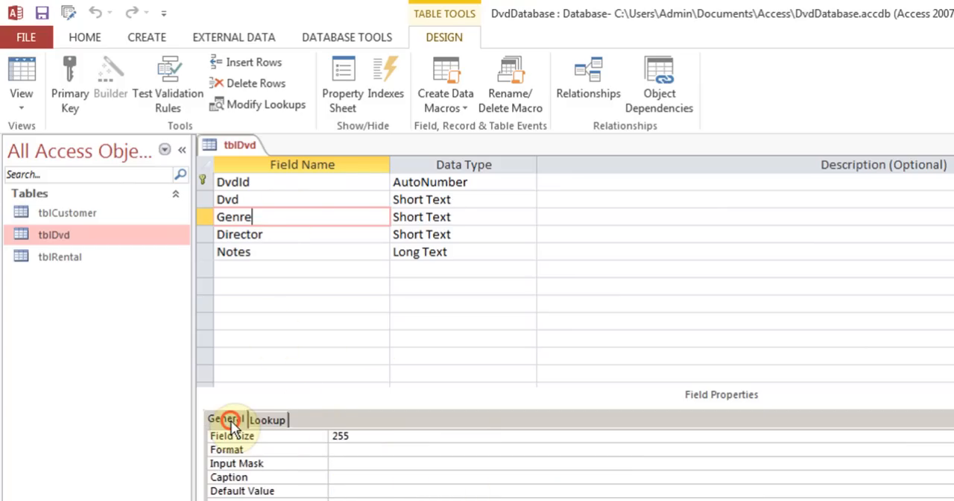
left_click(23, 71)
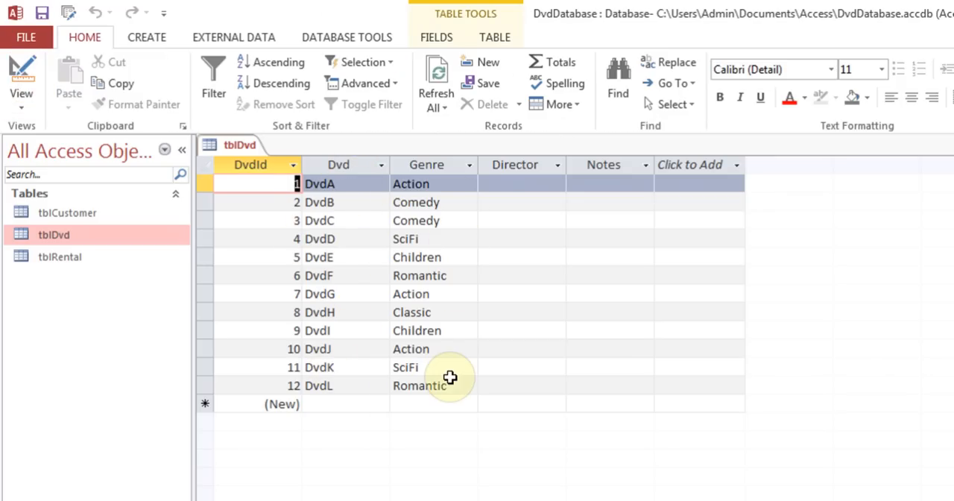
key("ctrl+w")
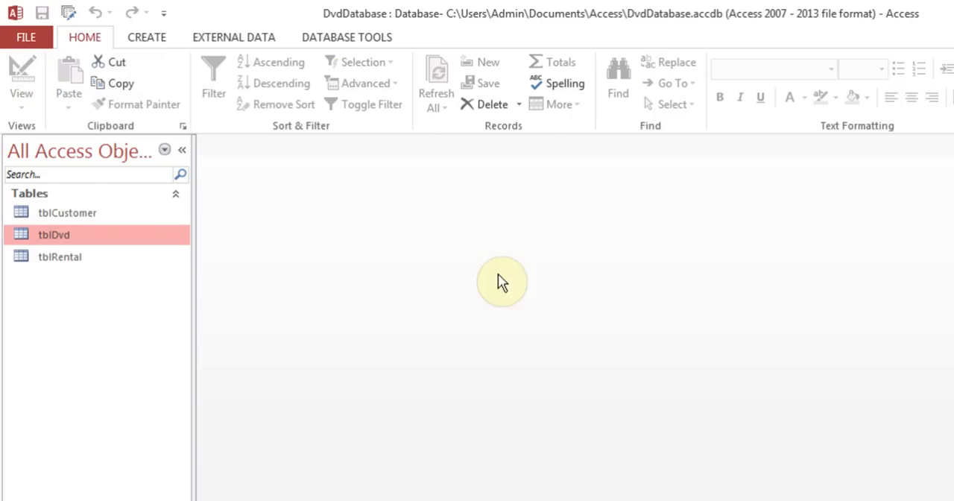
- Open the tblRental table and examine its Customer, Dvd, date and Payment fields, including the Payment choices
double_click(70, 267)
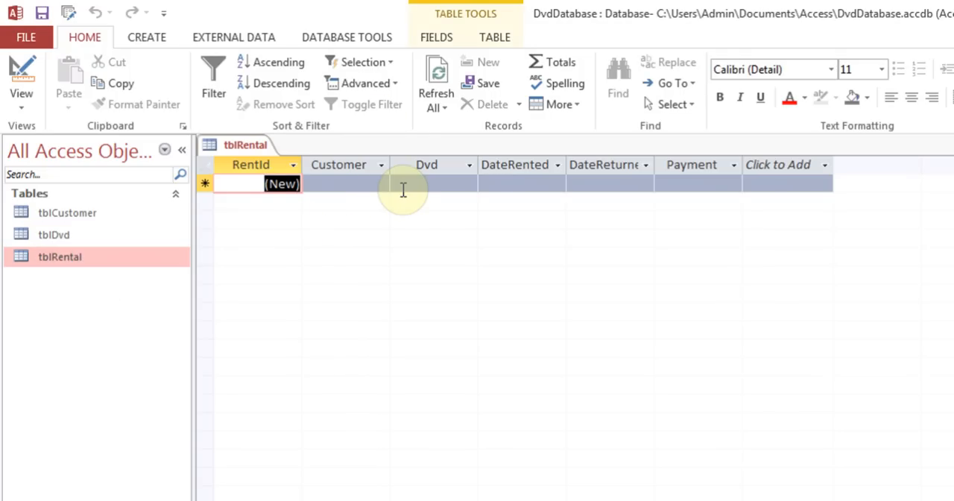
left_click(341, 175)
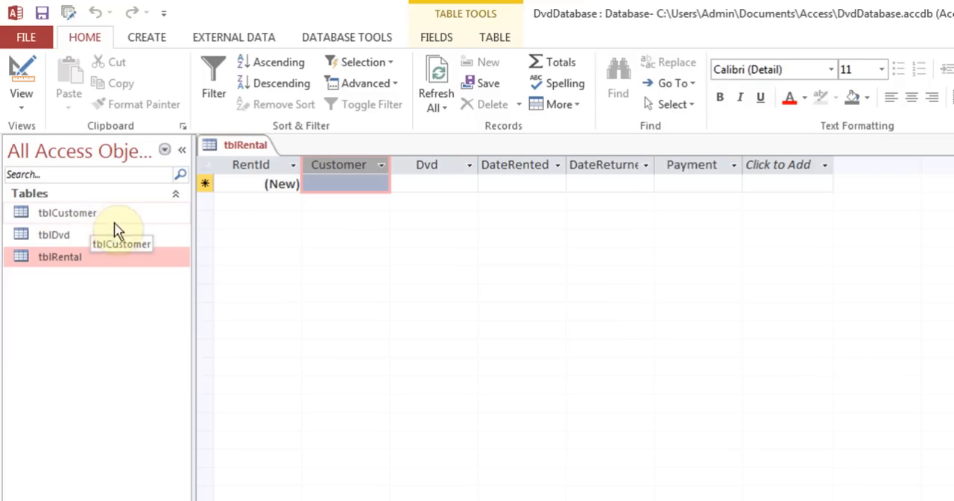
left_click(425, 182)
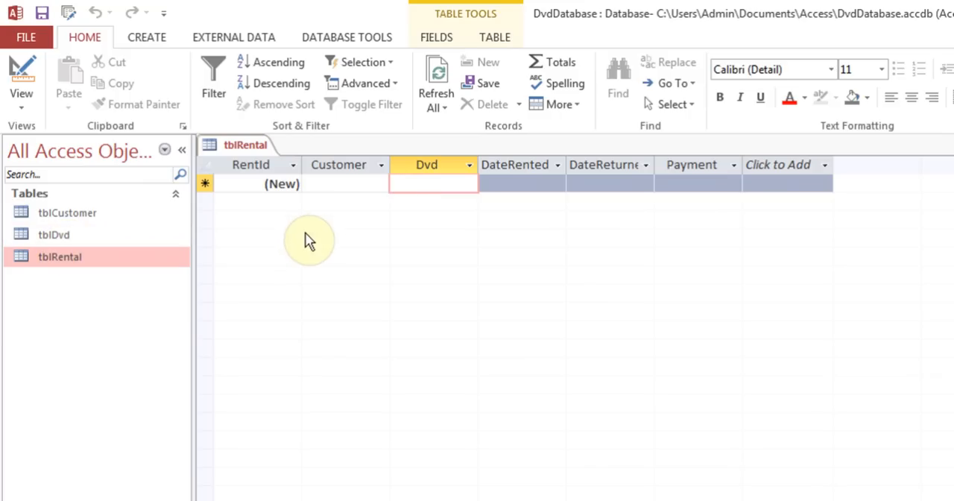
left_click(531, 183)
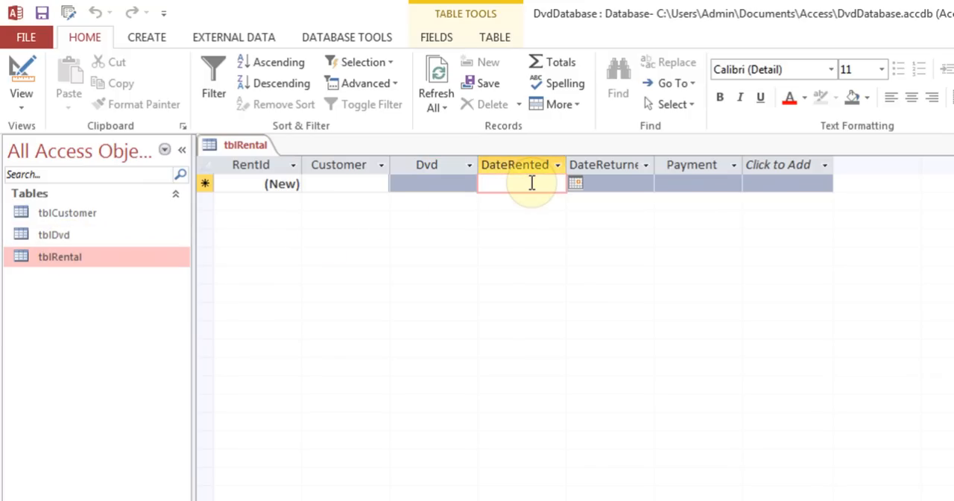
left_click(611, 179)
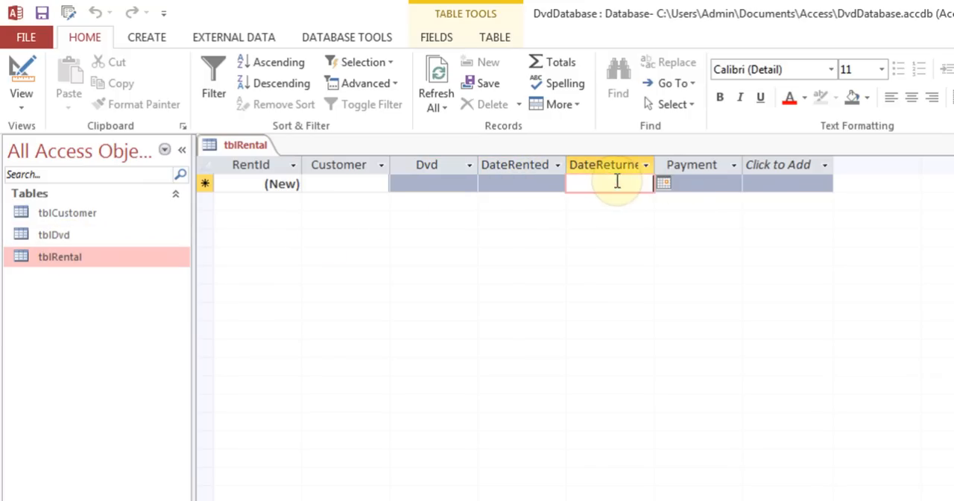
left_click(674, 182)
left_click(734, 184)
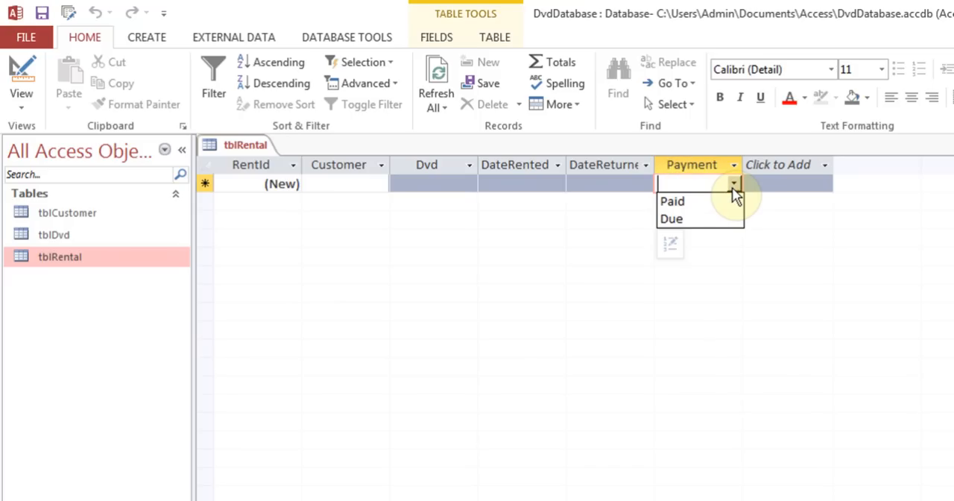
left_click(734, 184)
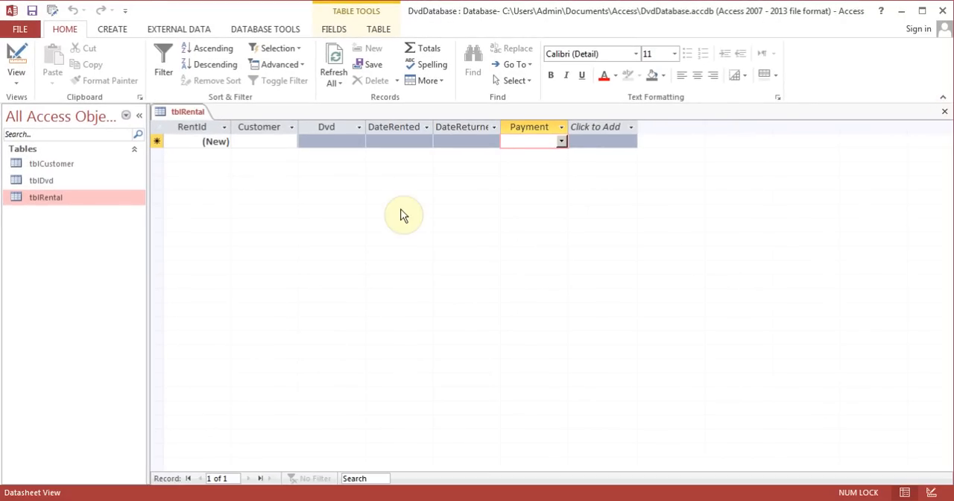
- Open the tblDvd and tblRental tables in Design View
right_click(51, 183)
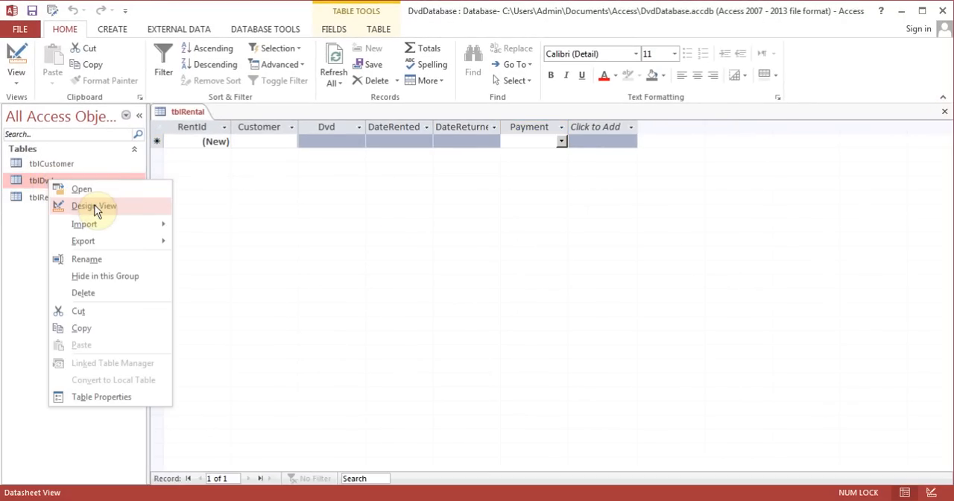
left_click(95, 208)
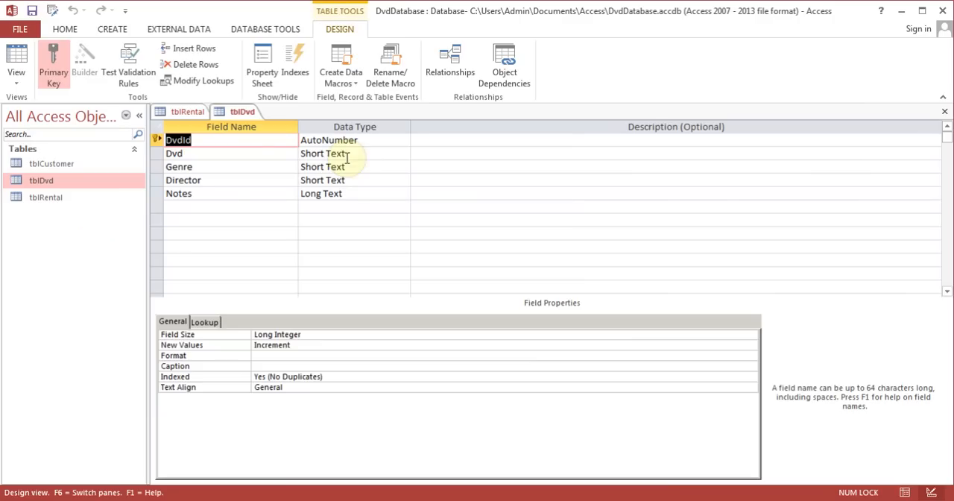
left_click(186, 111)
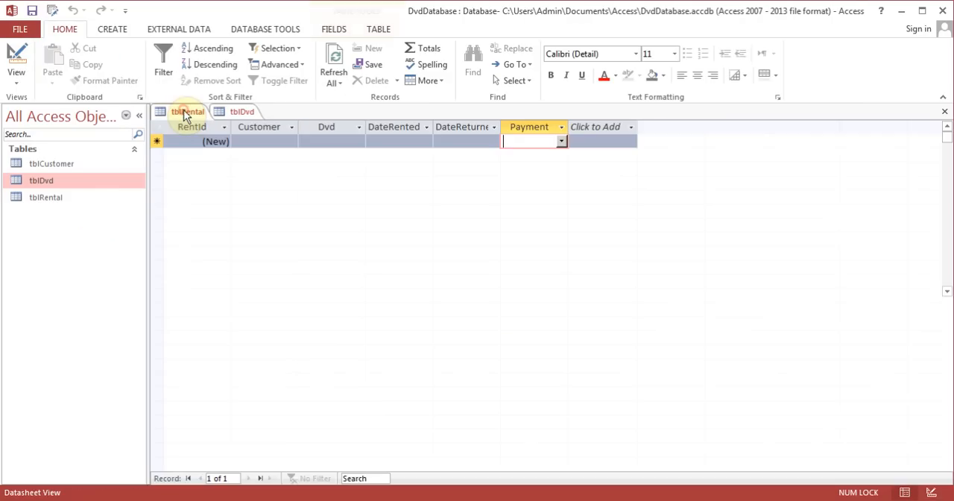
left_click(21, 67)
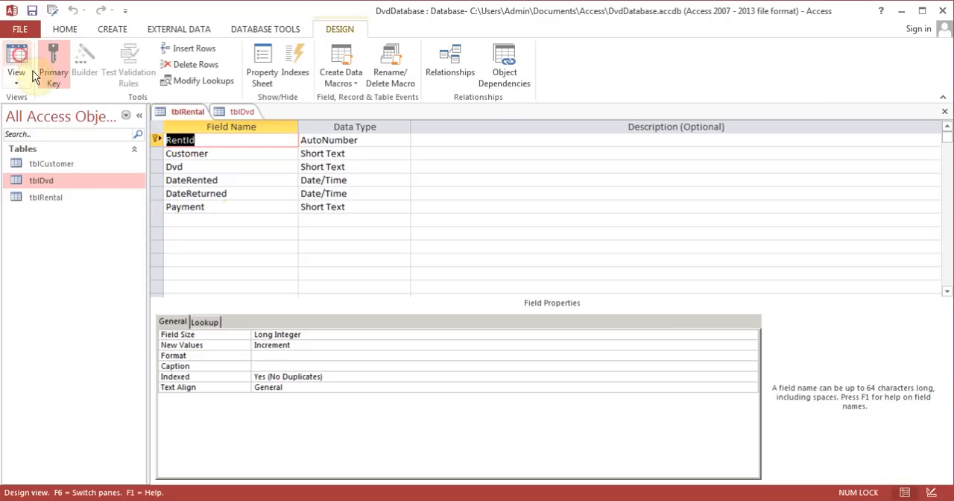
- Check the Dvd field's data type in tblRental against the tblDvd design, and close tblDvd
left_click(216, 165)
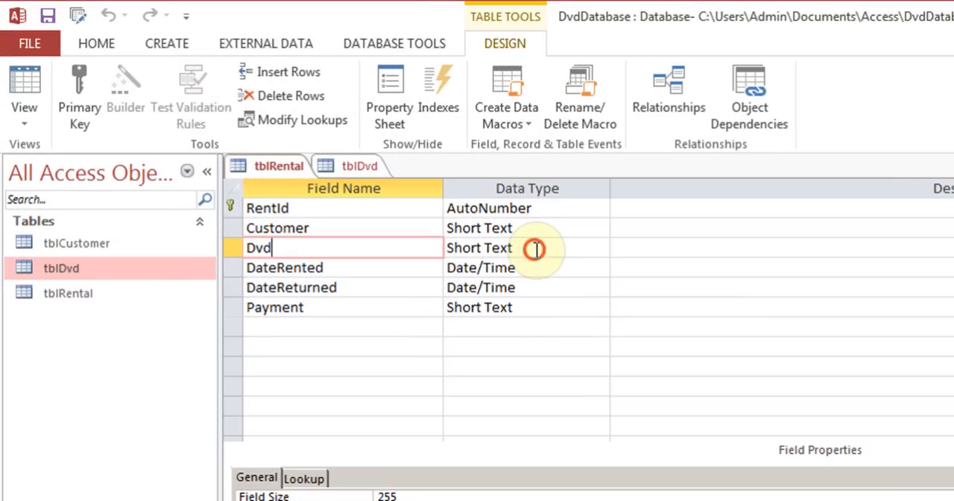
left_click(535, 249)
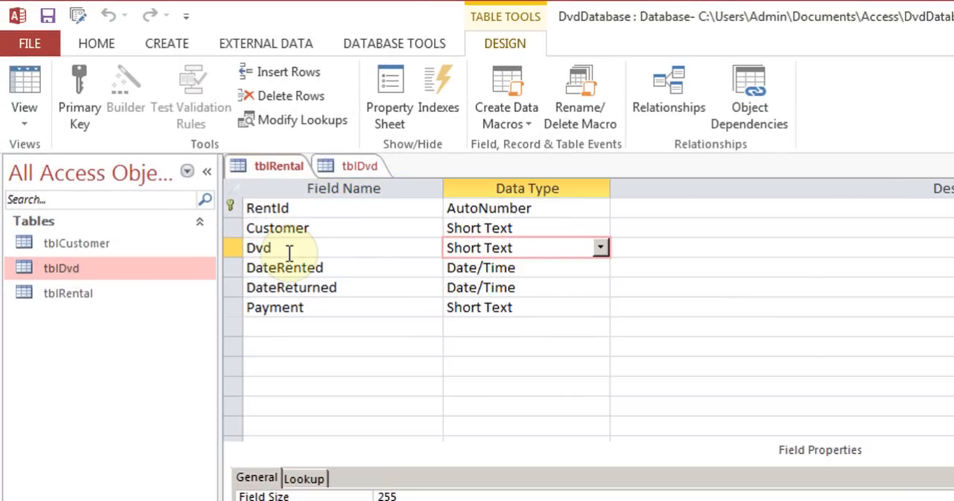
left_click(368, 165)
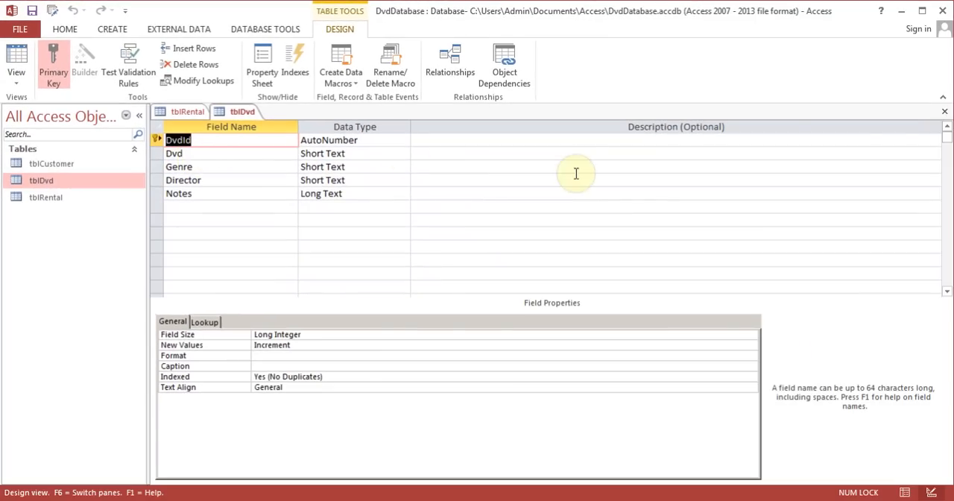
left_click(944, 111)
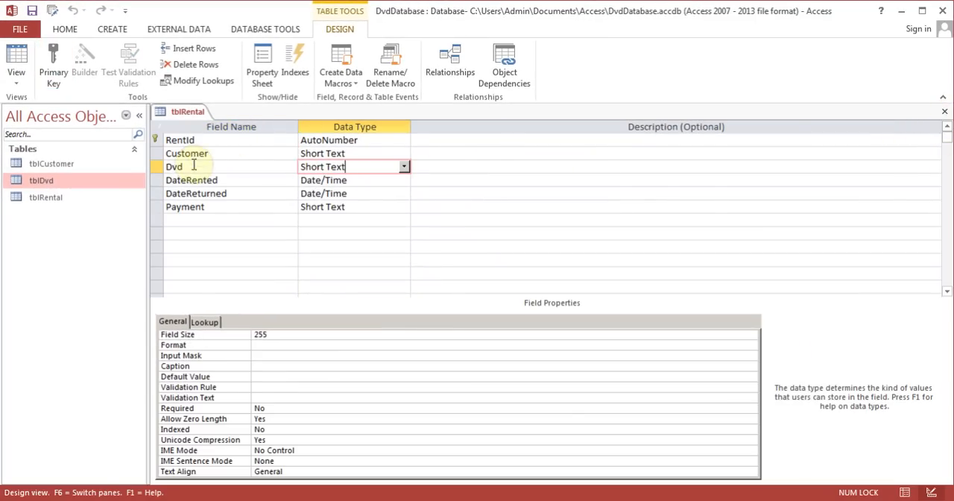
- Start the Lookup Wizard for the Dvd field in tblRental, getting the values from another table, tblDvd
left_click(403, 166)
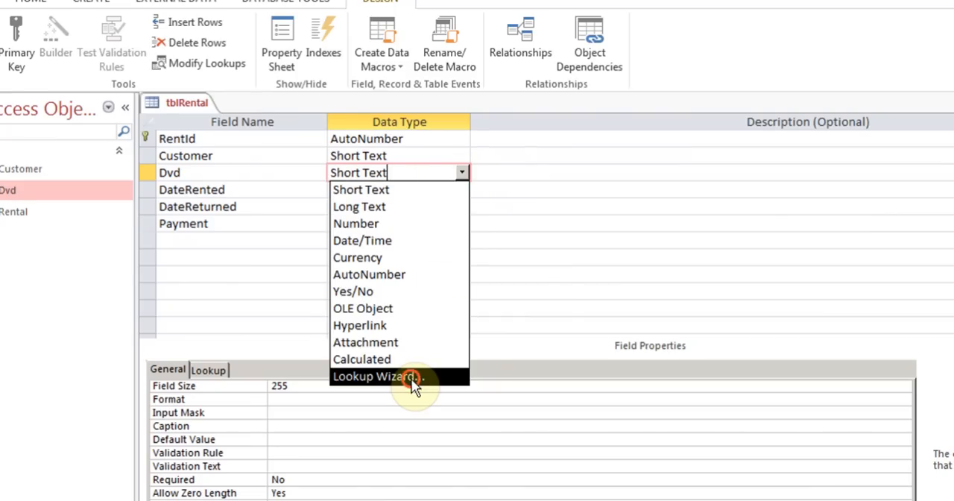
left_click(412, 378)
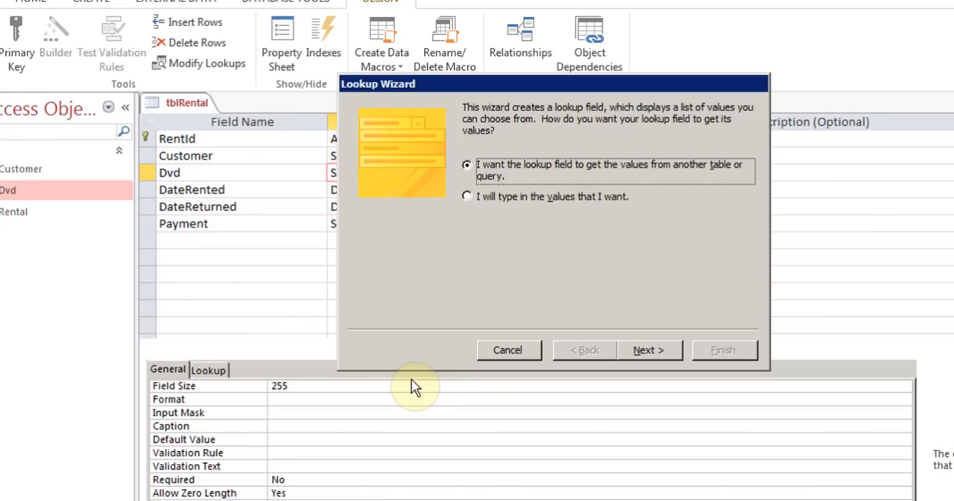
left_click(468, 198)
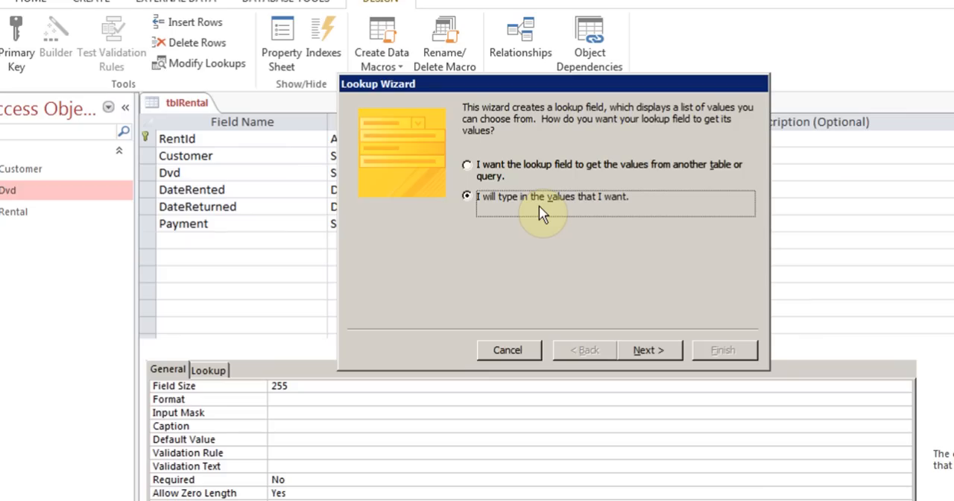
left_click(467, 166)
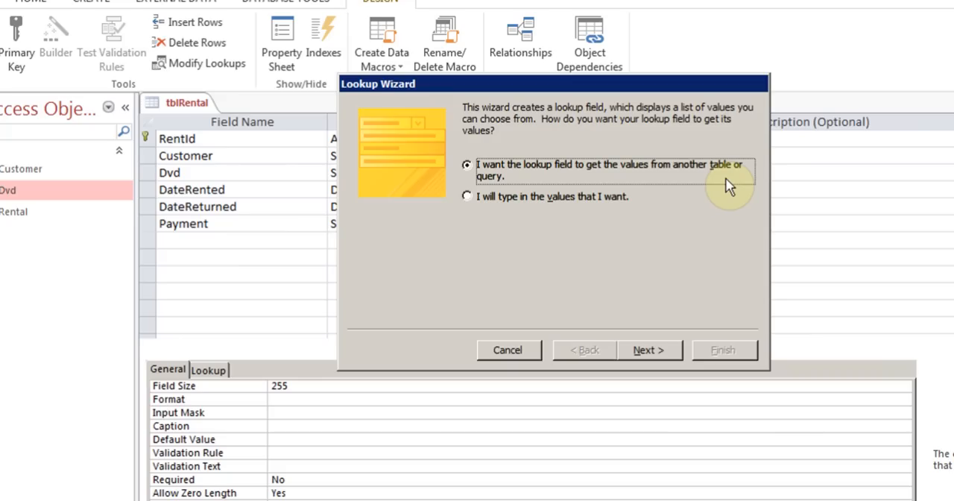
left_click(647, 352)
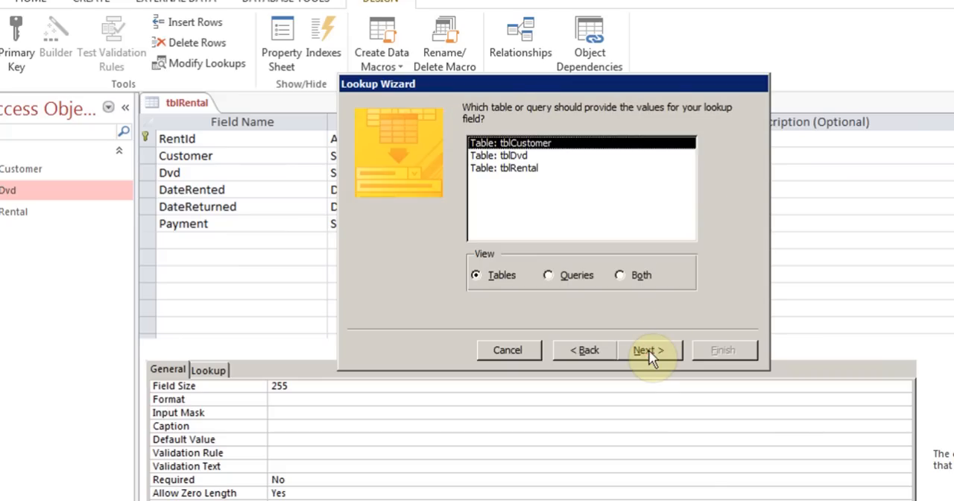
left_click(515, 156)
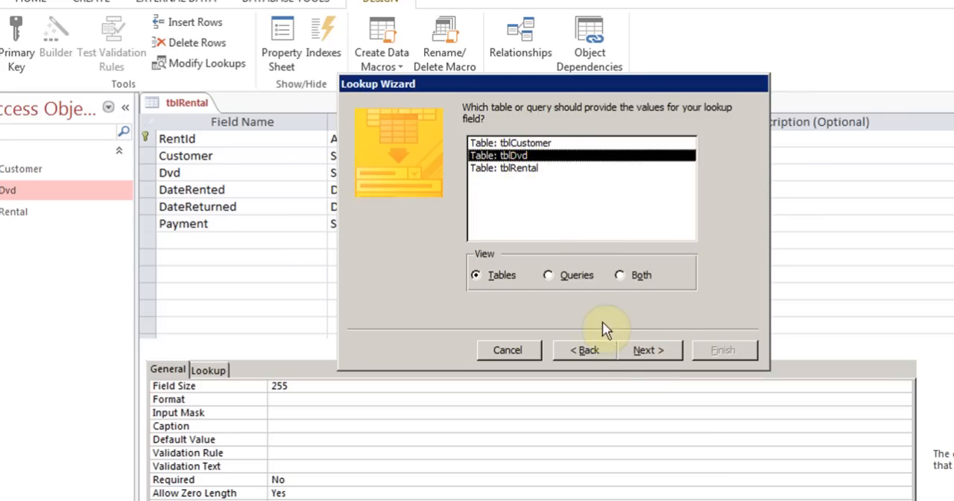
left_click(643, 351)
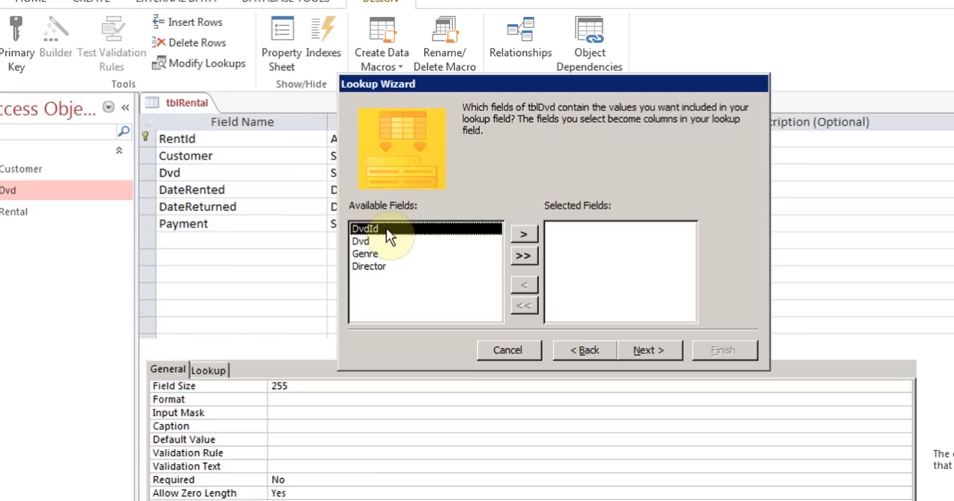
- Include the DvdId and Dvd fields as the lookup columns and continue to the sort order
left_click(523, 234)
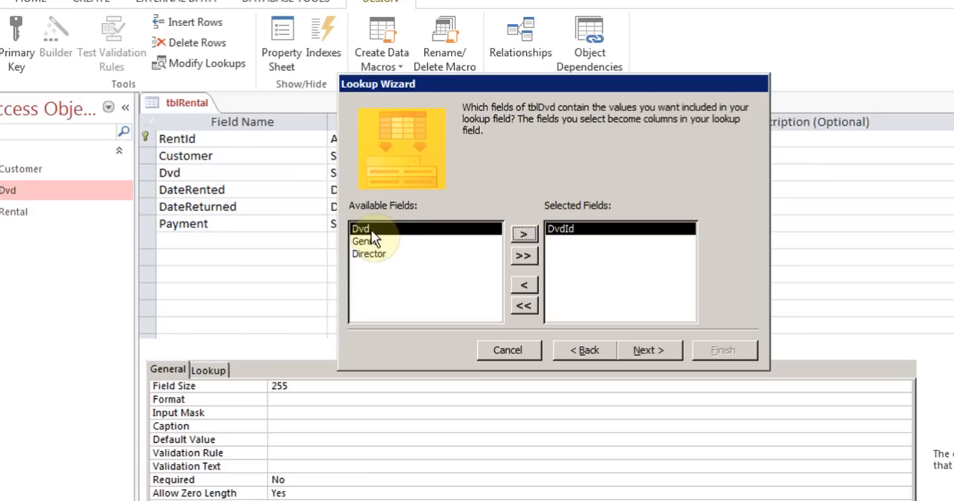
left_click(522, 234)
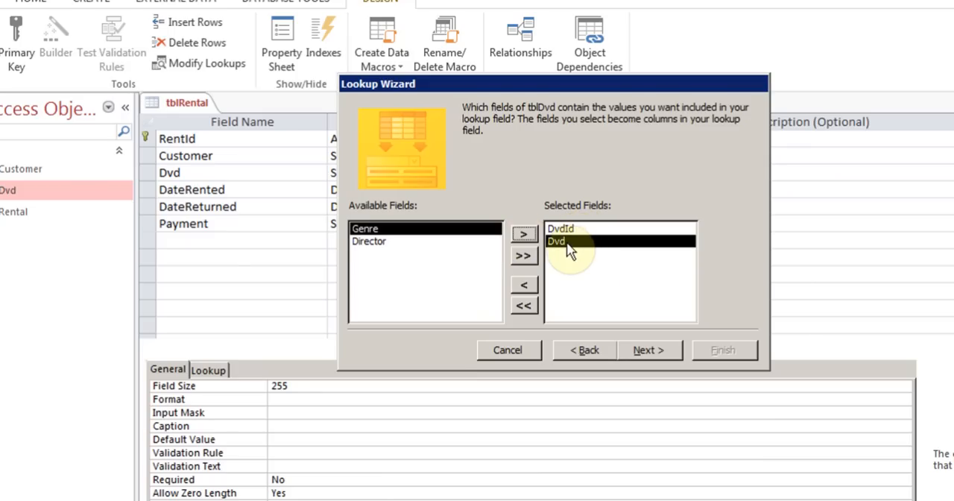
left_click(646, 352)
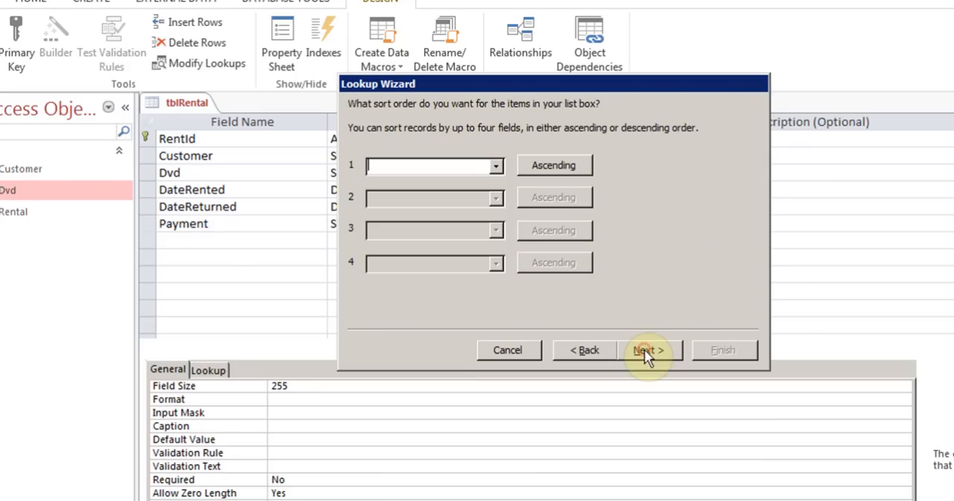
- Sort the lookup list by the Dvd field in ascending order and continue to the column widths
left_click(495, 166)
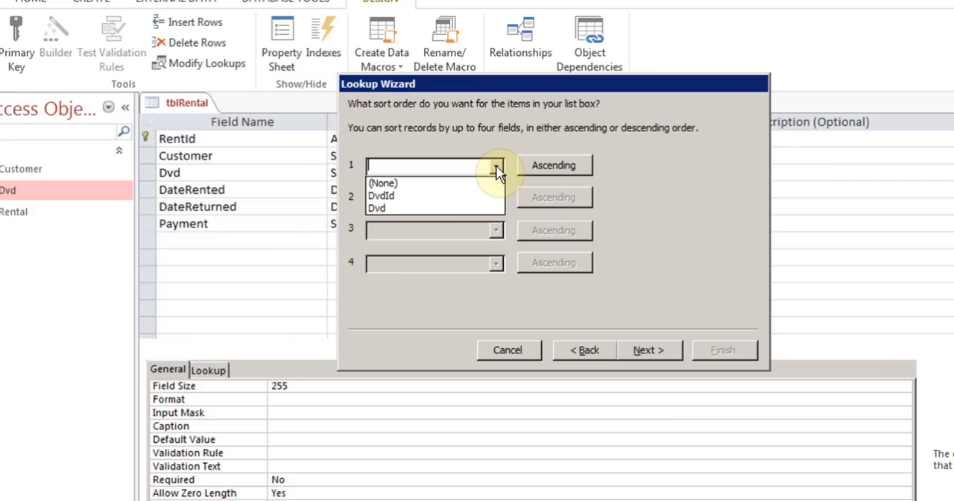
left_click(436, 208)
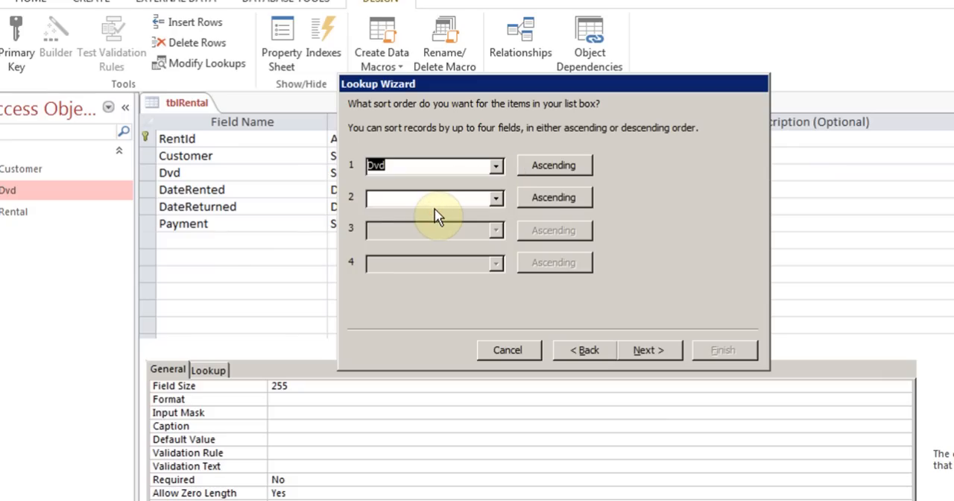
left_click(648, 351)
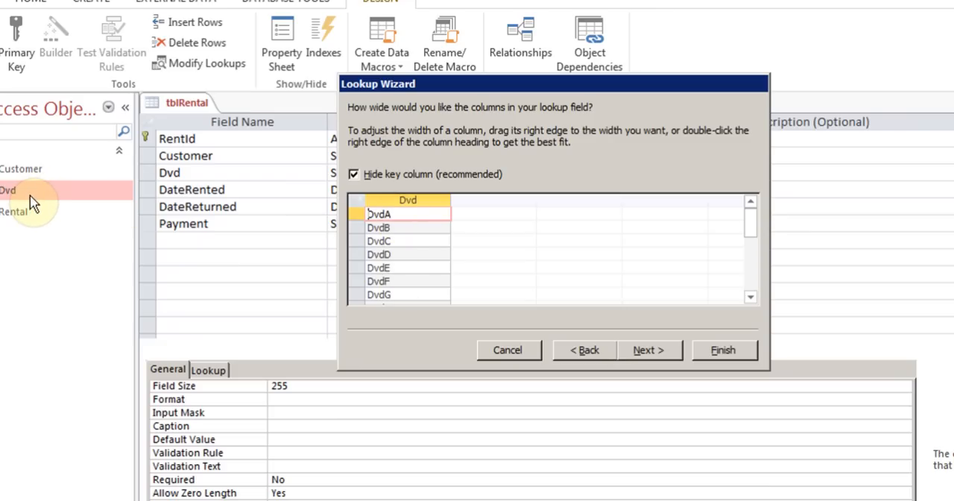
- Keep the key column hidden, finish the Lookup Wizard with the label Dvd, and save the table
left_click(355, 176)
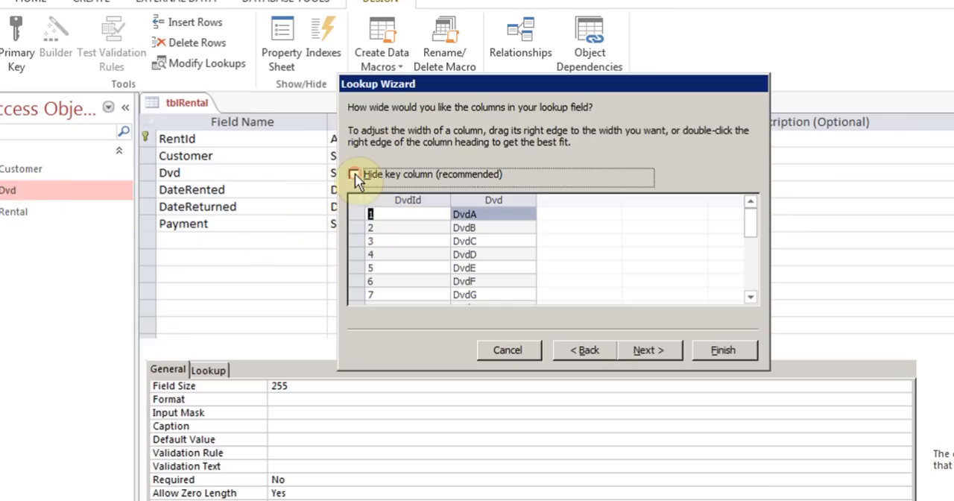
left_click(353, 175)
left_click(668, 352)
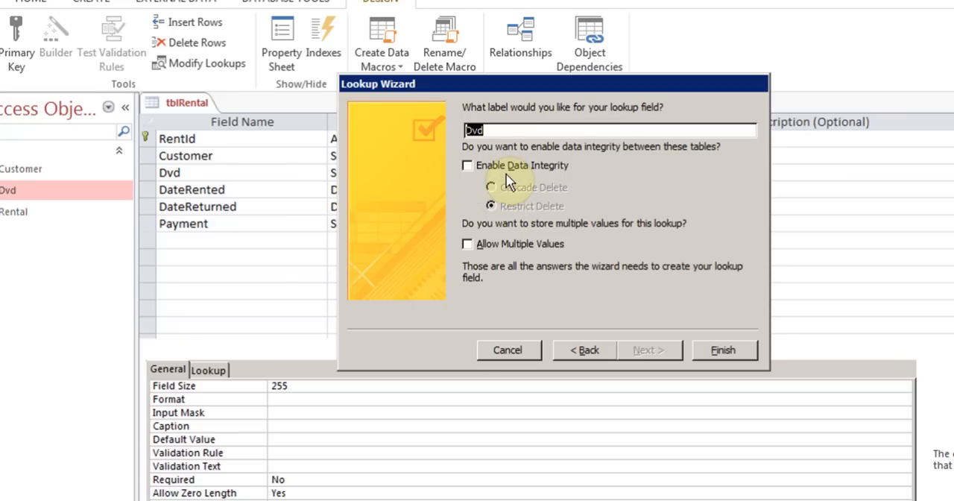
left_click(723, 350)
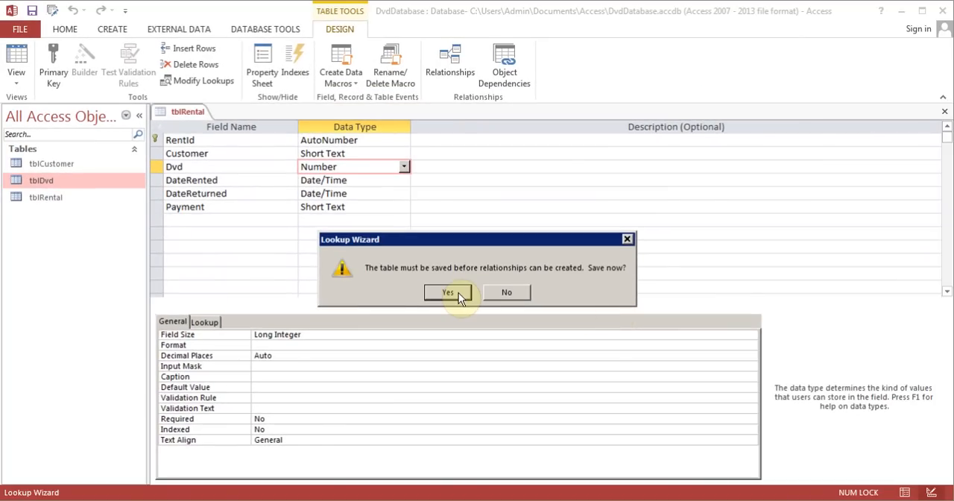
left_click(448, 292)
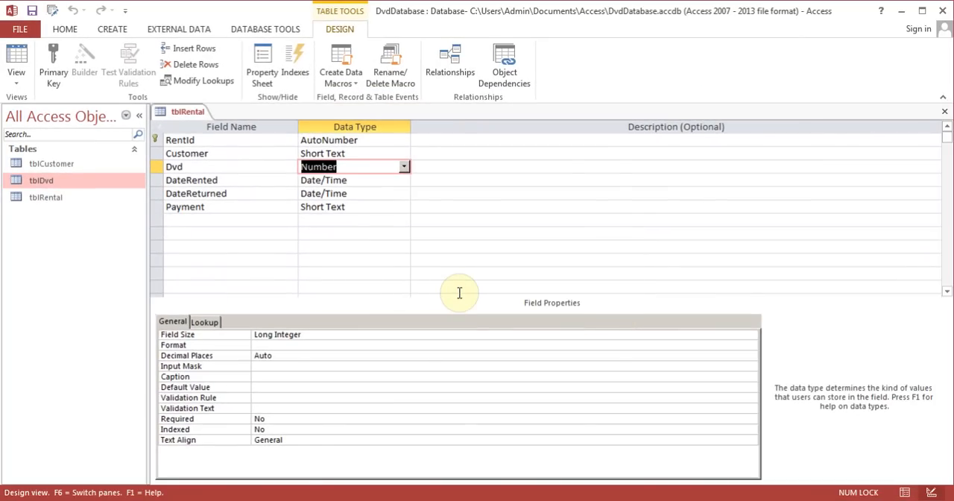
- Check the Dvd field's lookup list in tblRental's Datasheet View
left_click(16, 59)
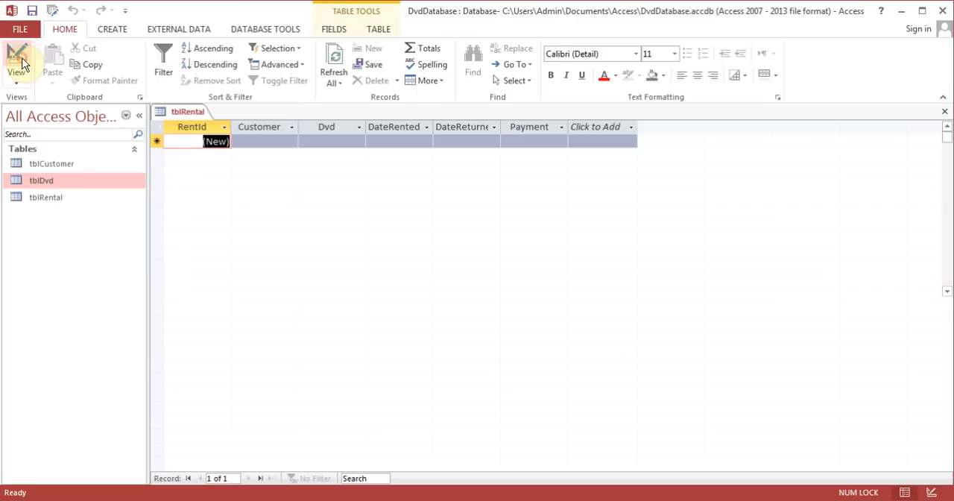
left_click(325, 141)
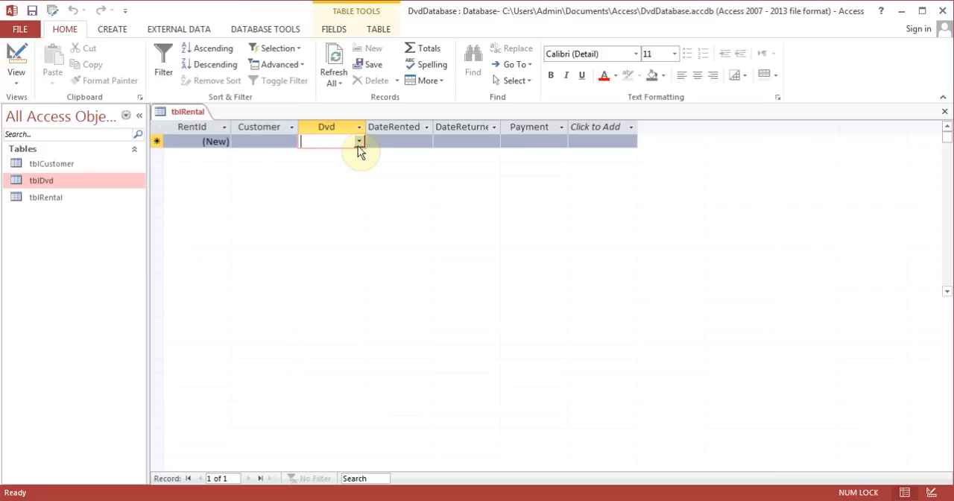
left_click(358, 142)
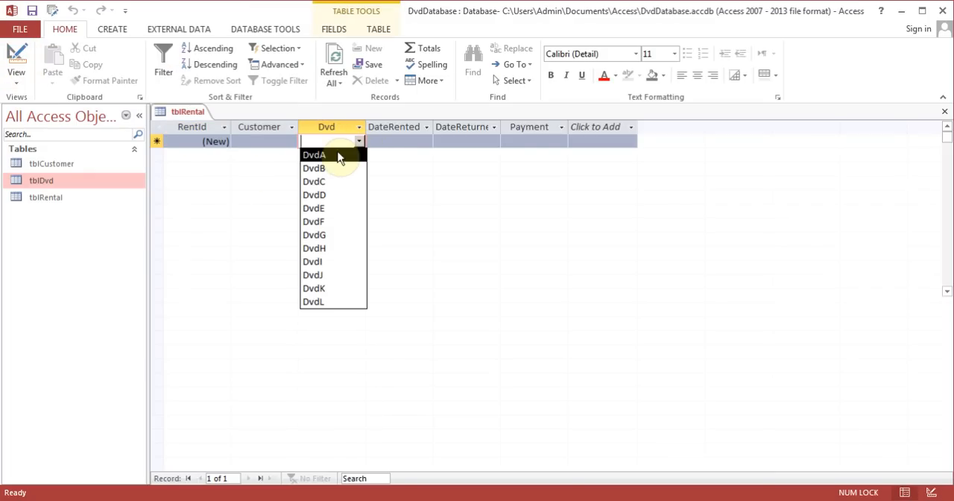
left_click(274, 144)
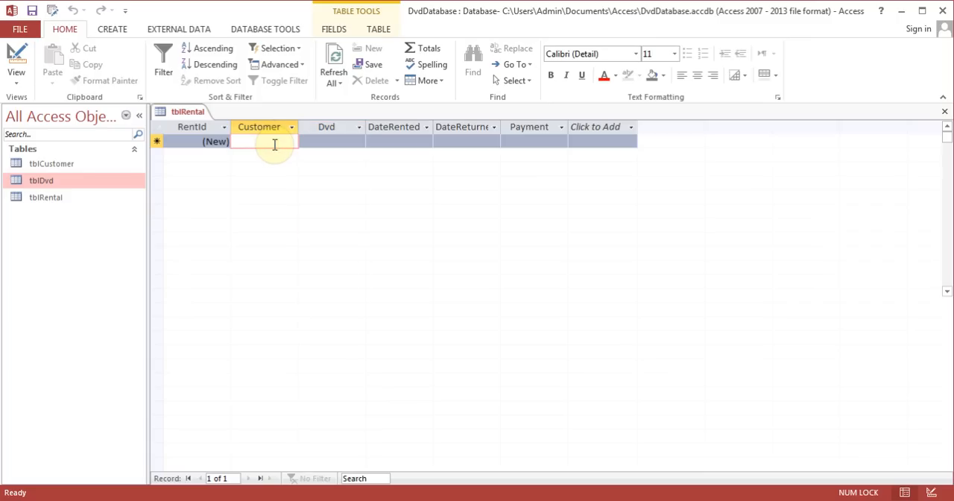
- Compare the Dvd field's data type in tblRental's design with DvdId in tblDvd, and close tblDvd
left_click(18, 61)
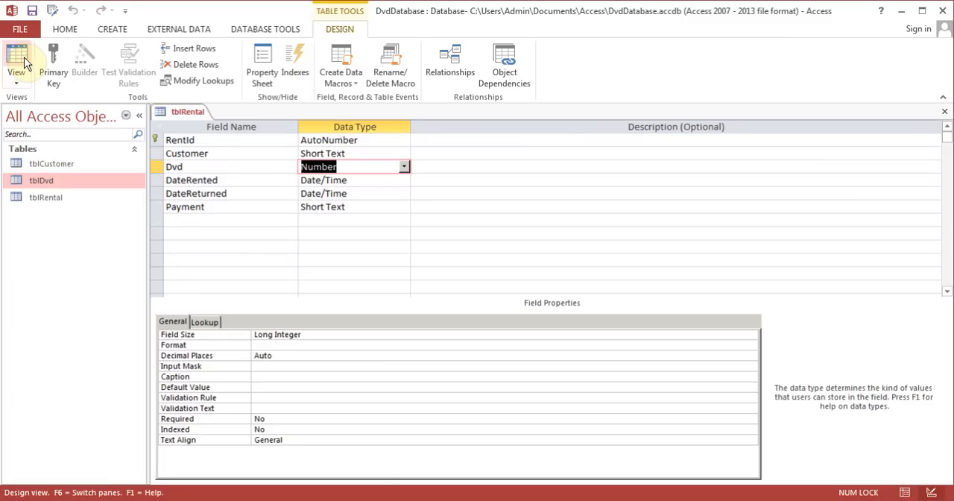
left_click(370, 153)
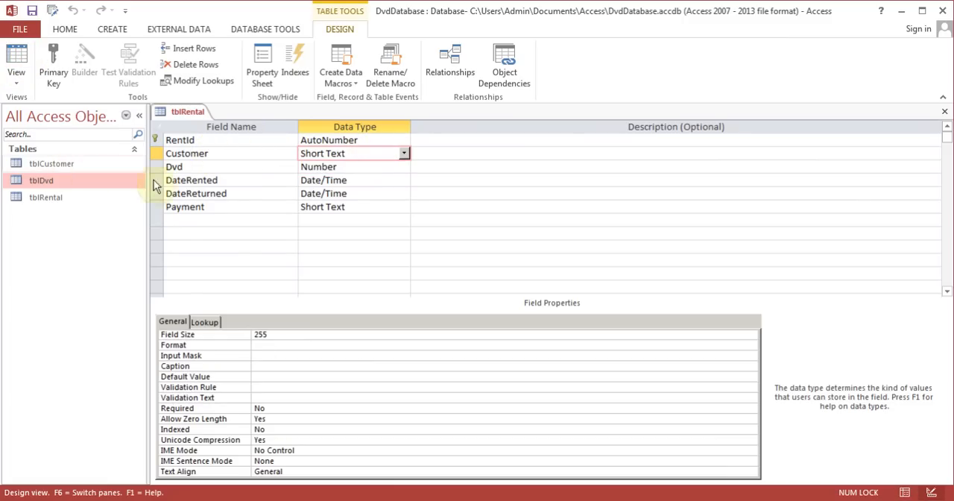
left_click(354, 169)
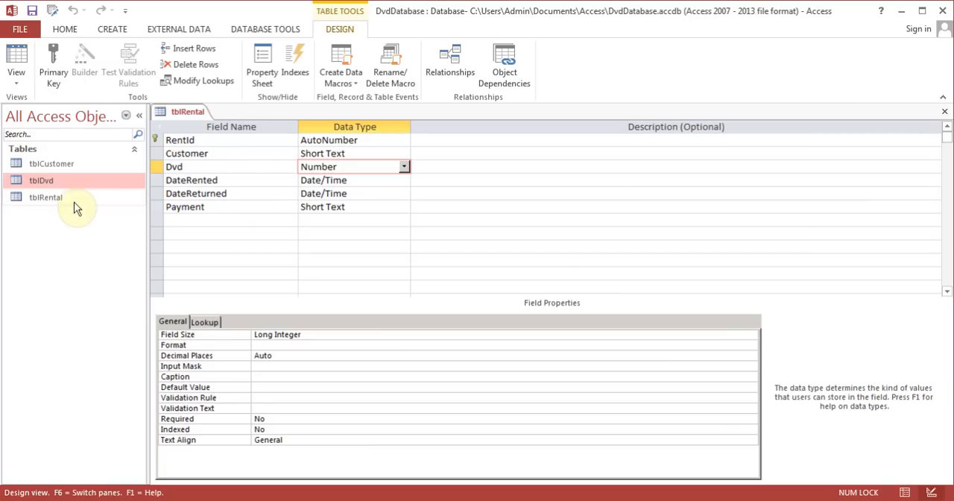
right_click(57, 183)
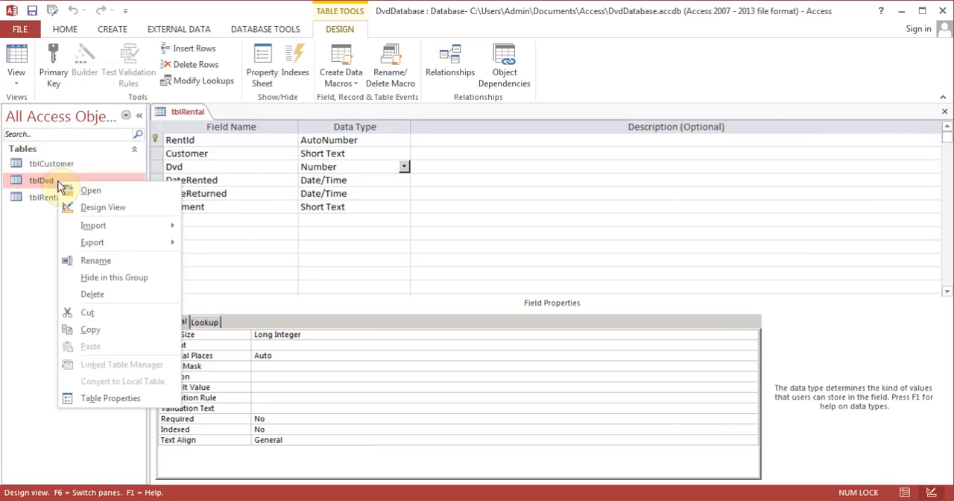
left_click(105, 207)
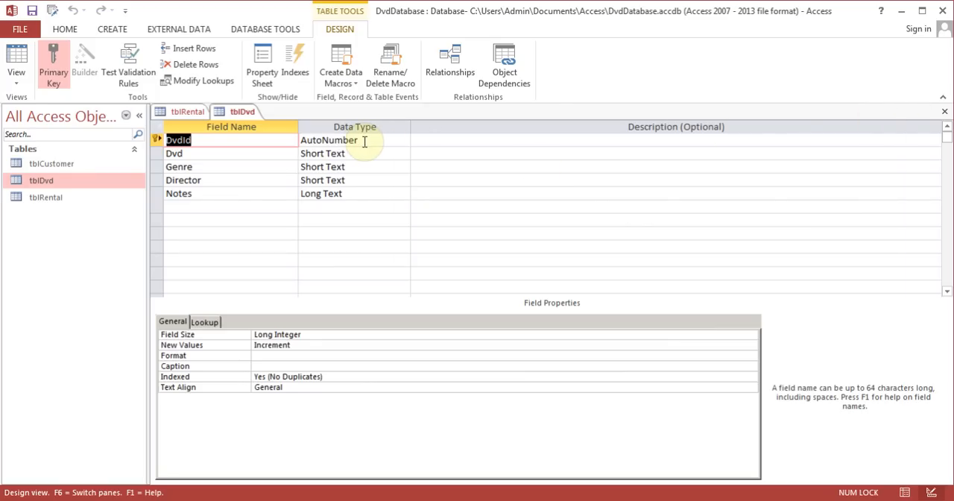
left_click(945, 113)
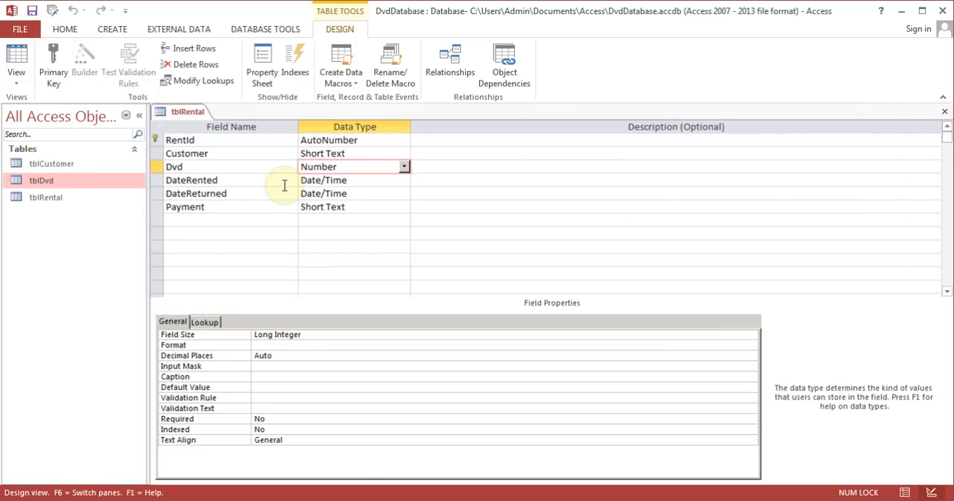
- Compare tblRental's Customer field with the CustomerId key in tblCustomer's Design View, and close tblCustomer
left_click(340, 154)
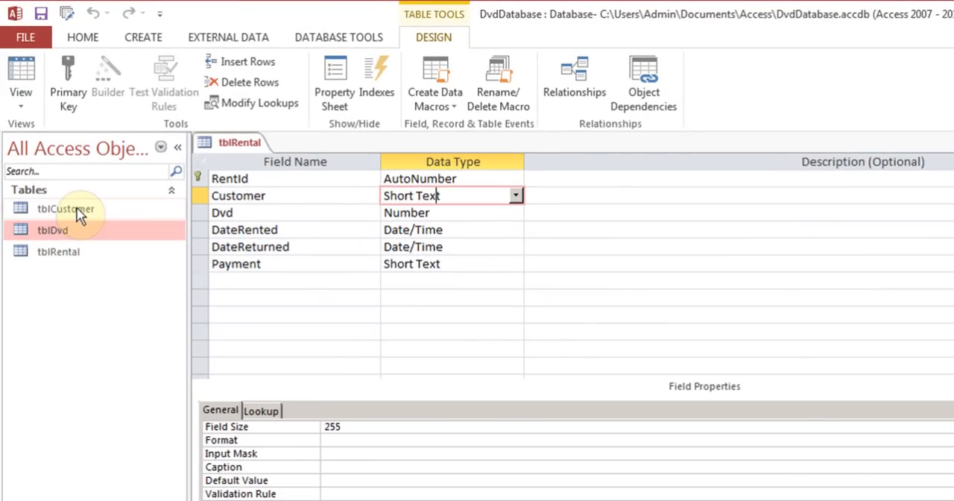
right_click(70, 186)
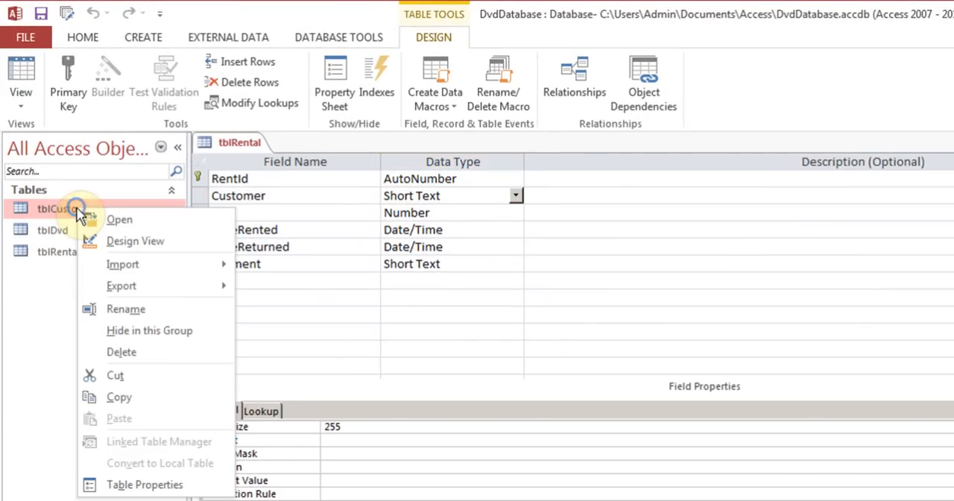
left_click(136, 243)
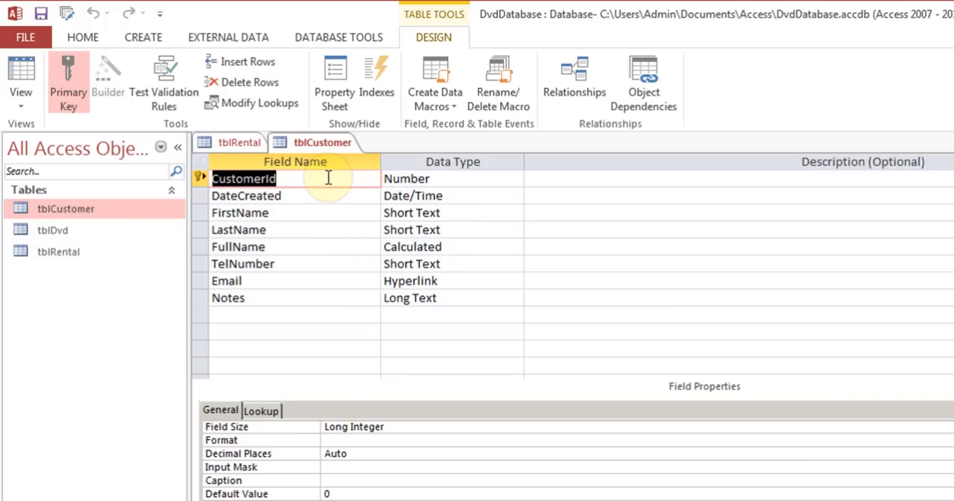
left_click(274, 180)
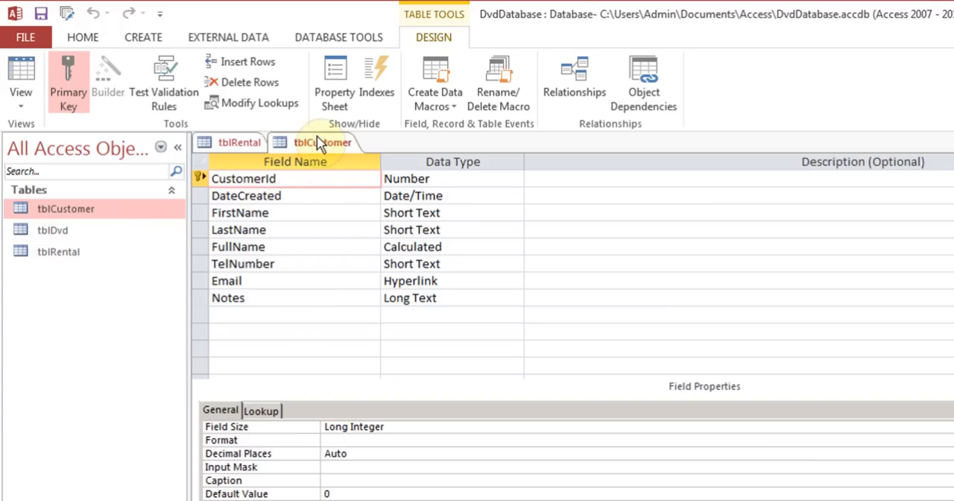
left_click(242, 148)
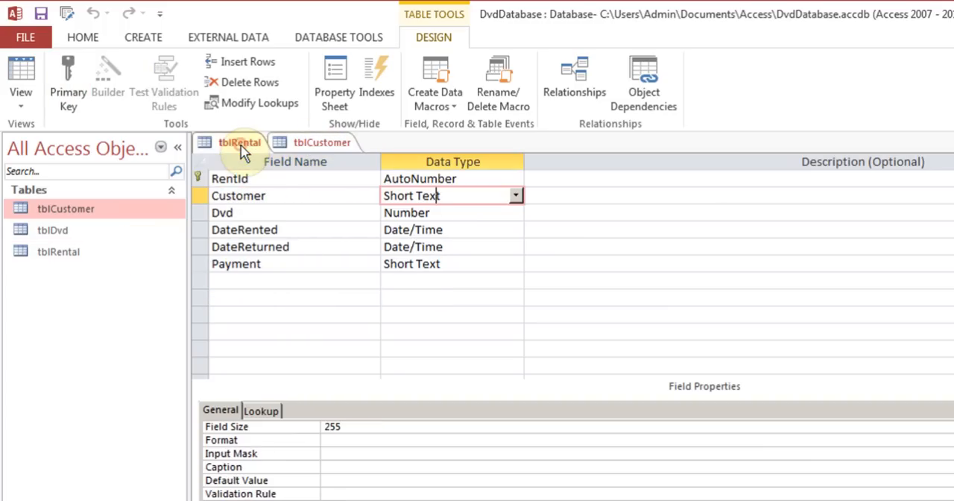
left_click(277, 197)
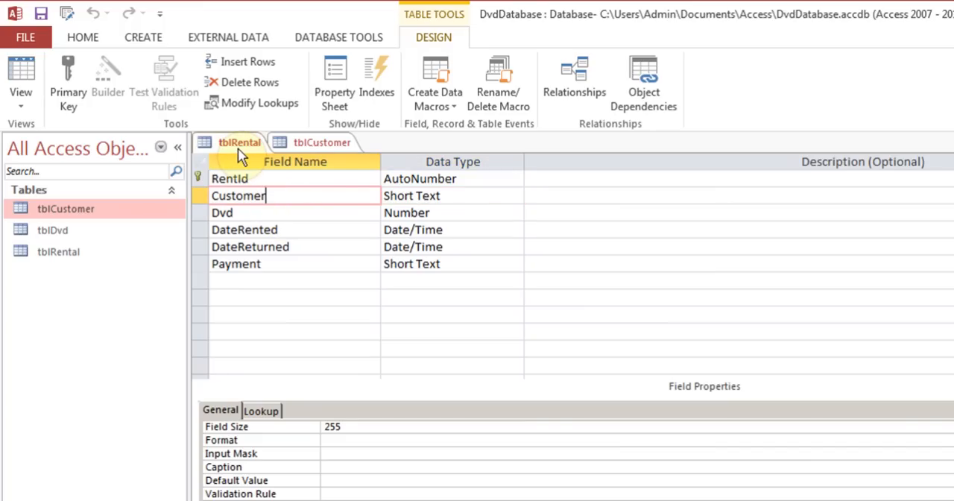
left_click(313, 145)
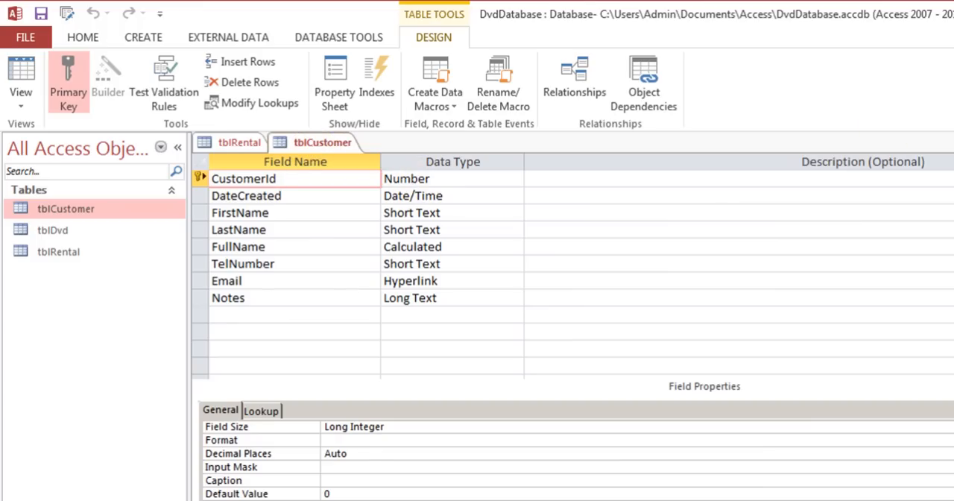
left_click(951, 142)
- Set the Customer field's data type in tblRental to Number, and save and close the table
left_click(450, 194)
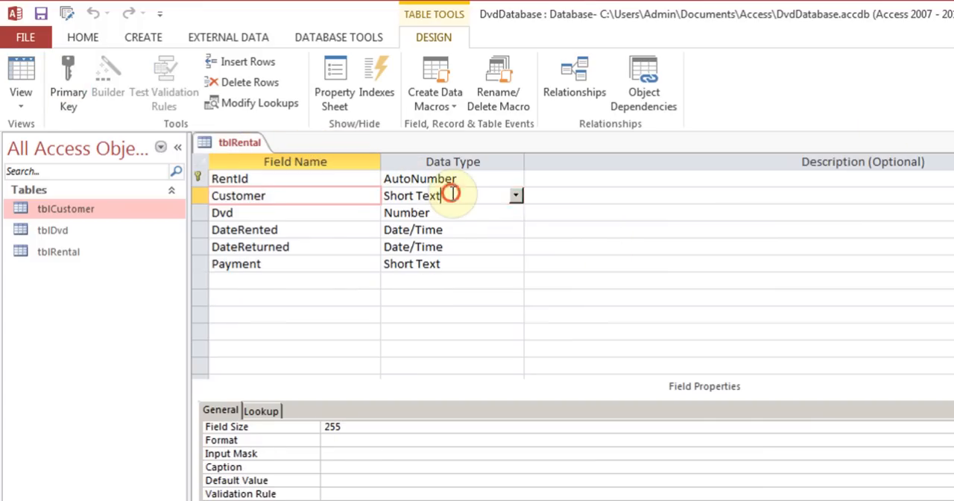
left_click(516, 195)
left_click(462, 248)
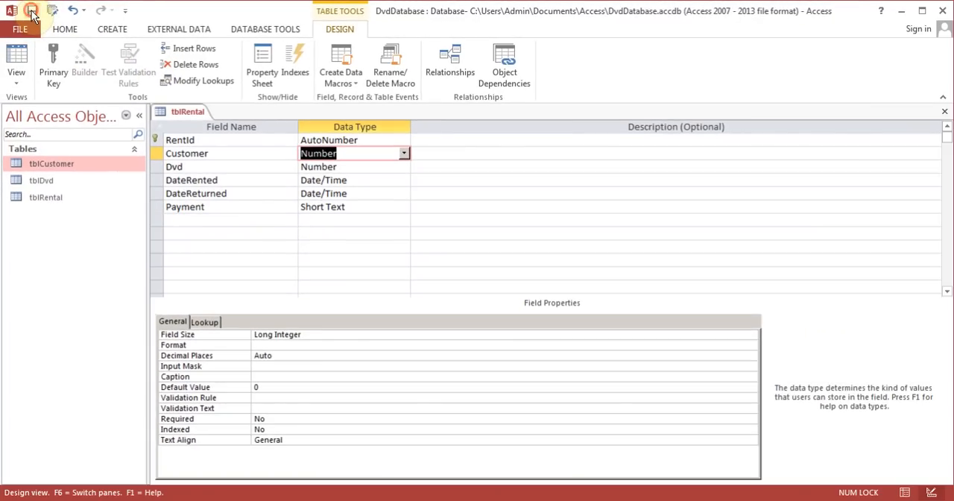
left_click(31, 13)
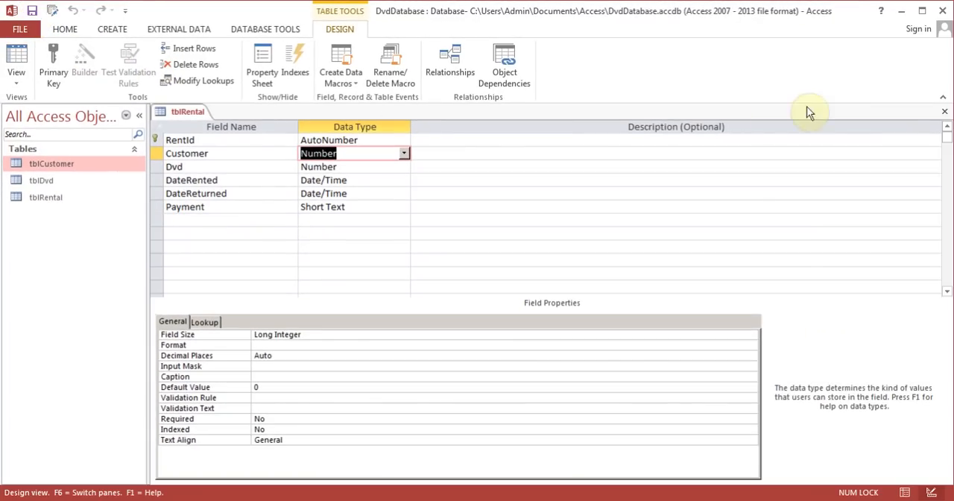
left_click(944, 112)
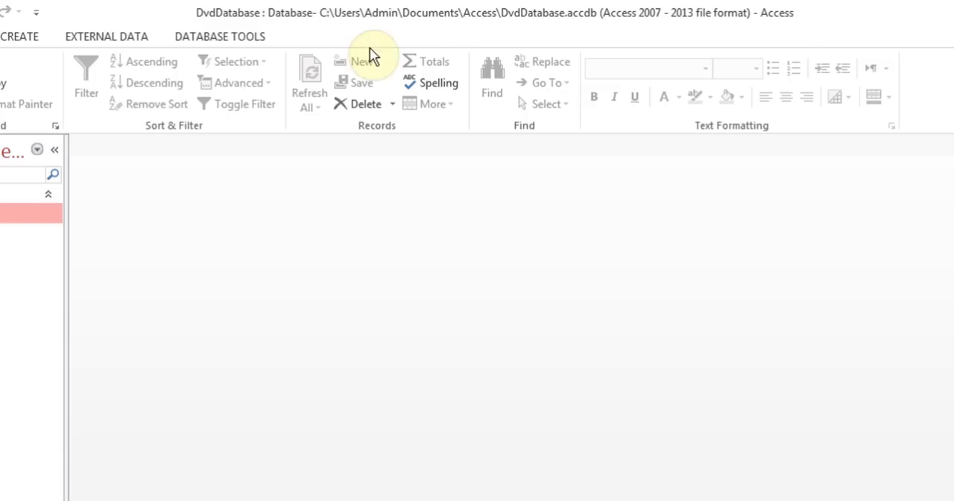
- Open the database relationships and add tblCustomer to the diagram
left_click(270, 32)
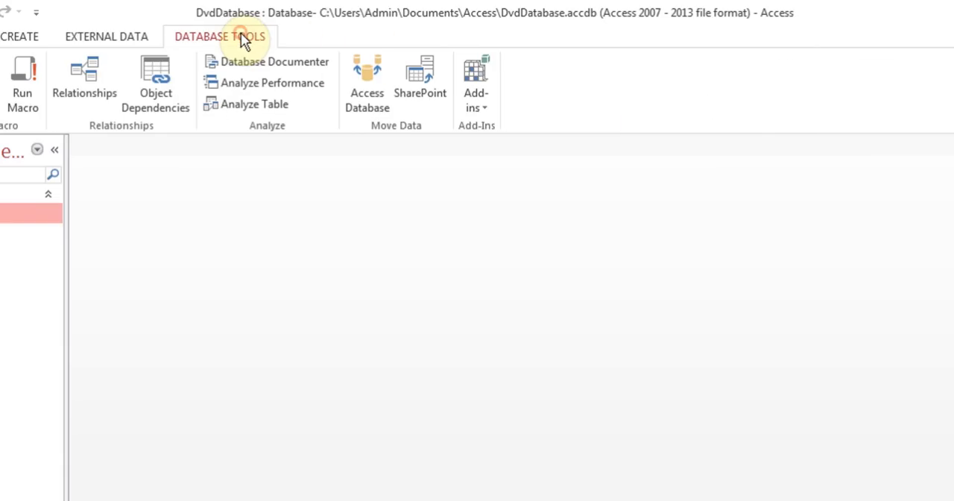
left_click(84, 93)
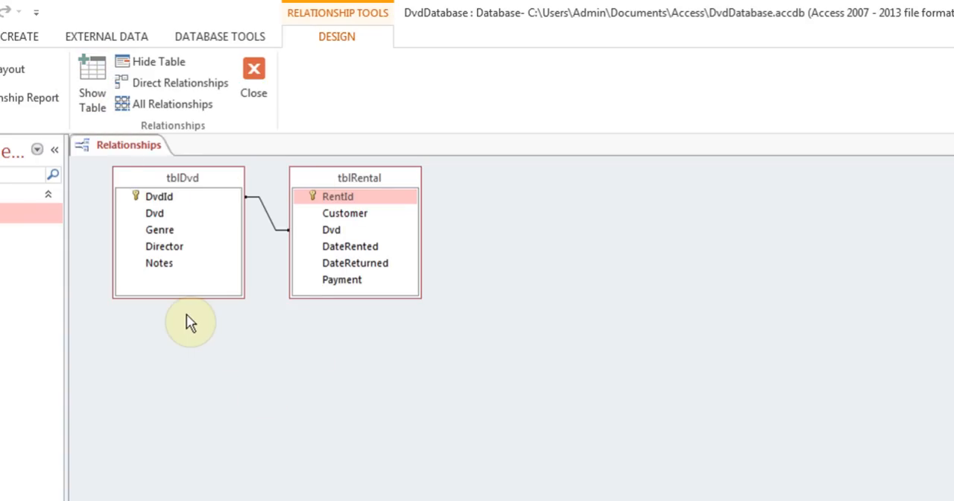
left_click(91, 85)
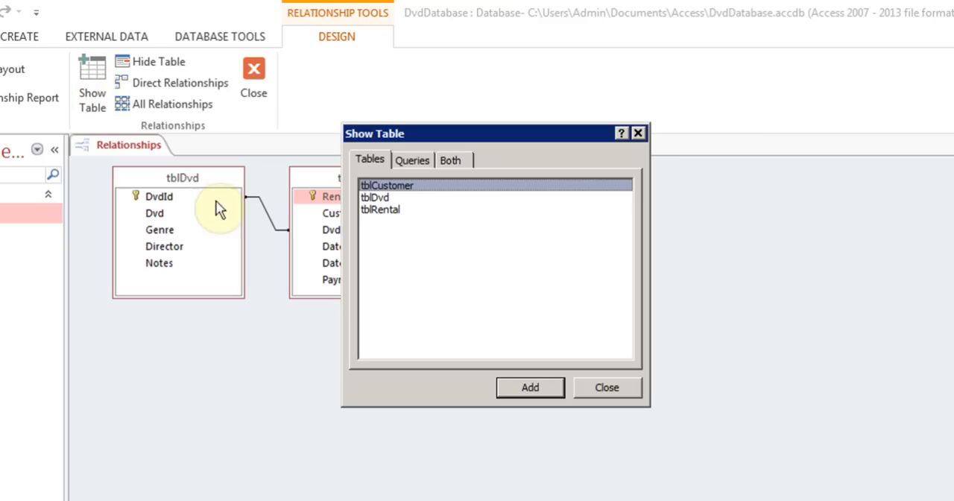
left_click(386, 211)
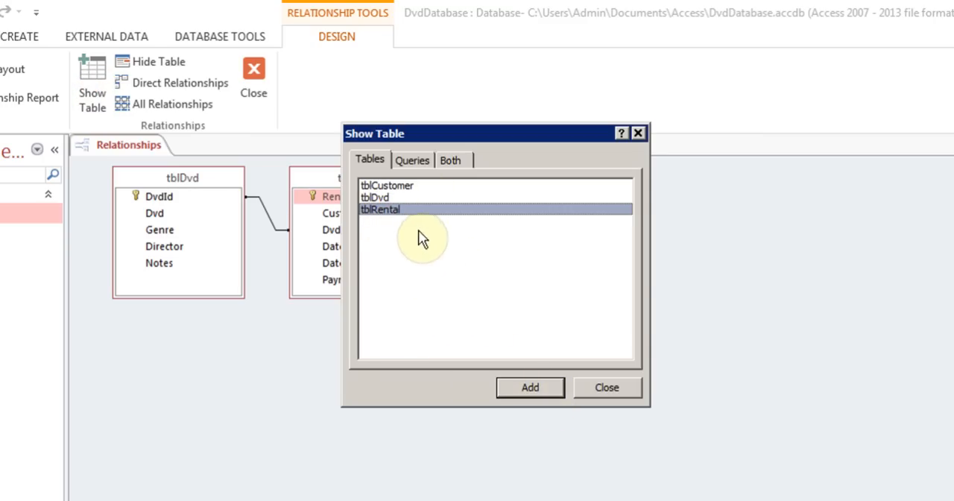
left_click(398, 186)
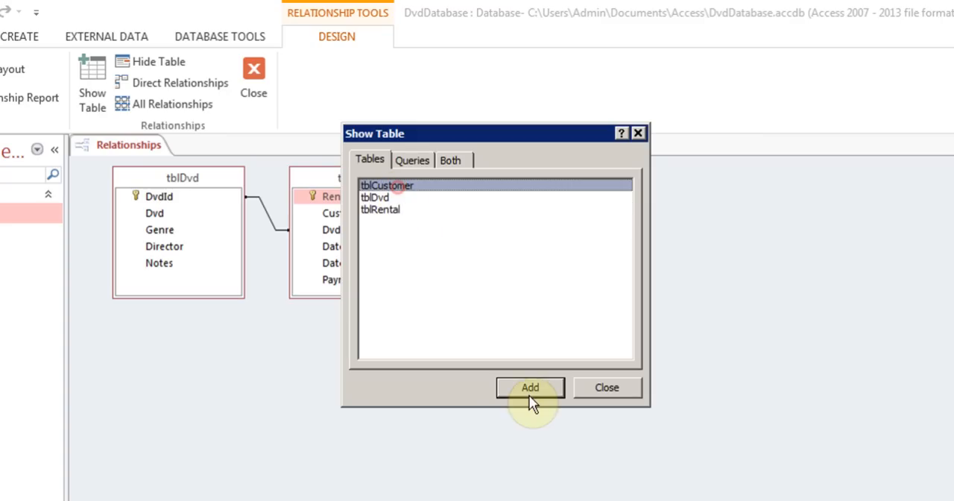
left_click(528, 387)
left_click(606, 393)
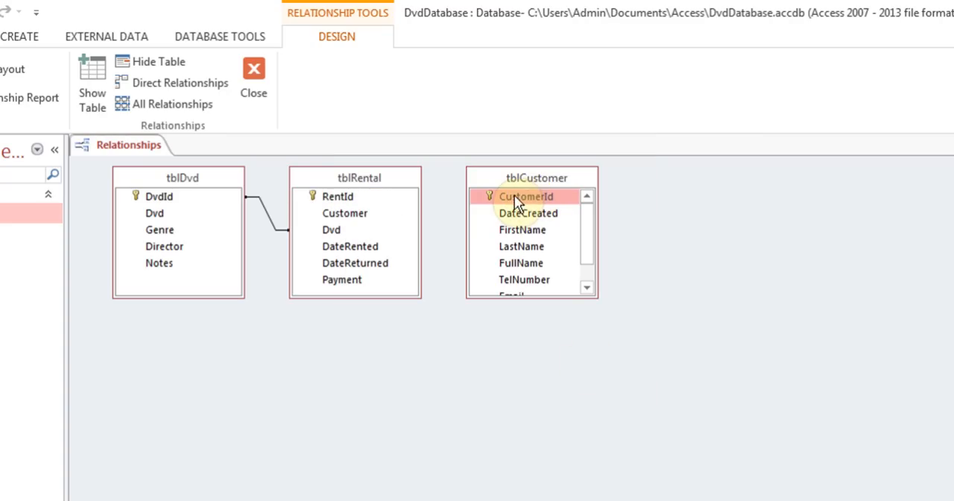
- Create a one-to-many relationship from CustomerId in tblCustomer to Customer in tblRental, without referential integrity
left_click_drag(520, 195, 350, 214)
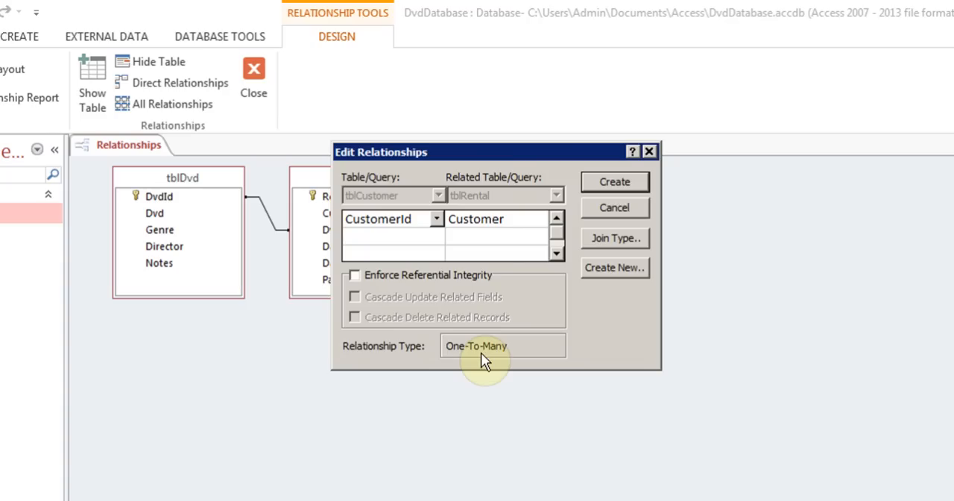
left_click_drag(480, 155, 754, 155)
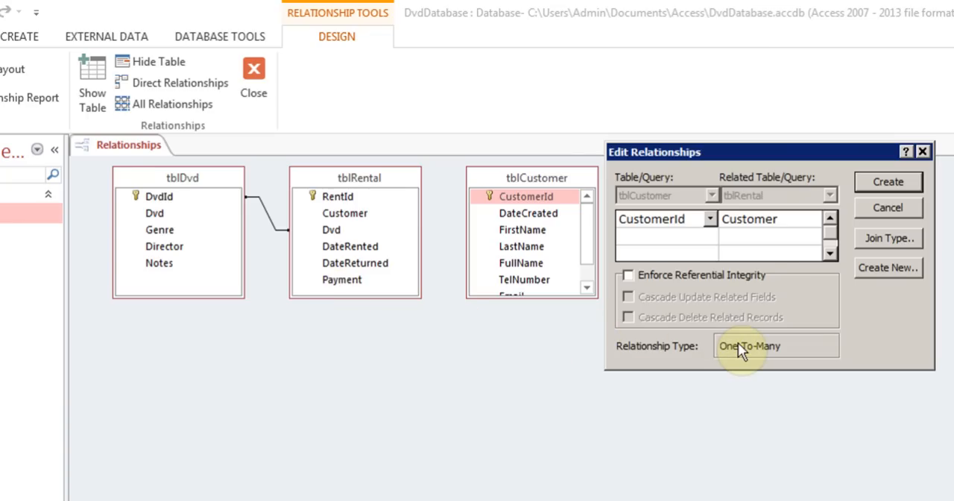
left_click(894, 181)
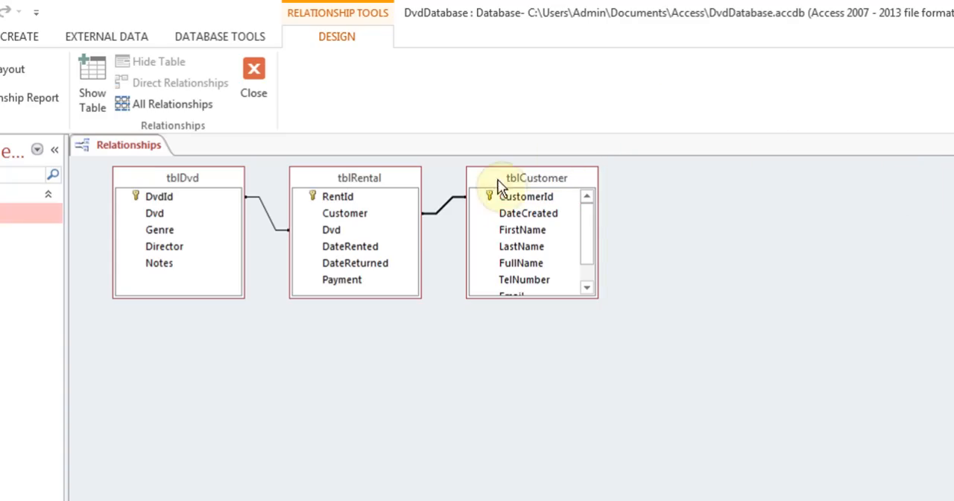
- Check the actions available for the tblCustomer–tblRental relationship and the settings of the tblDvd–tblRental relationship
right_click(434, 215)
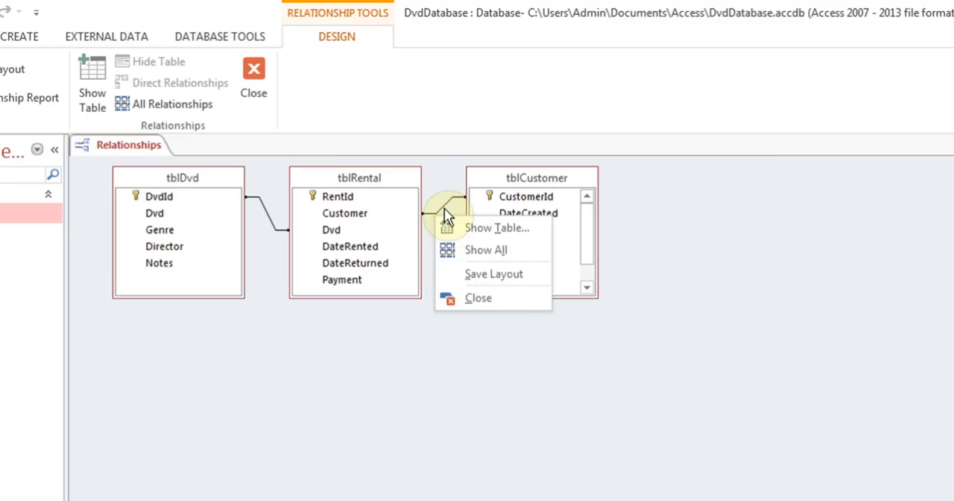
right_click(444, 210)
right_click(441, 206)
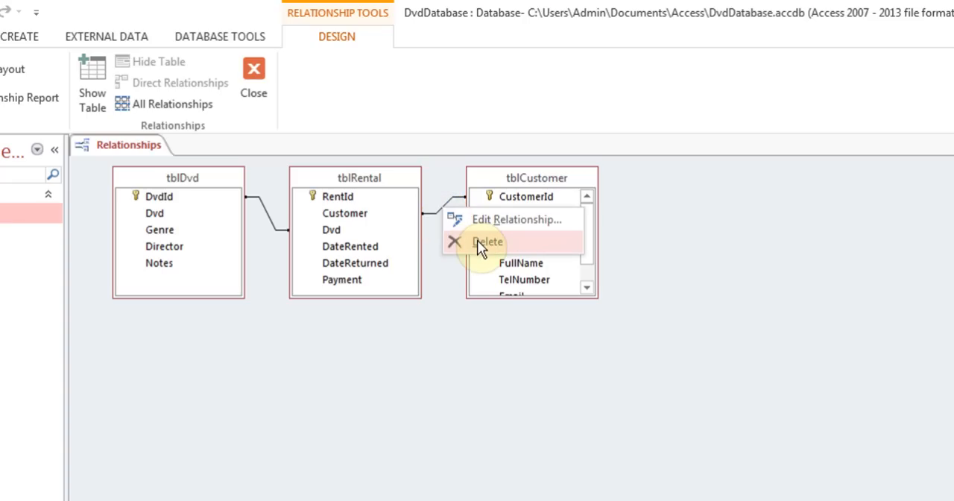
right_click(278, 231)
left_click(315, 240)
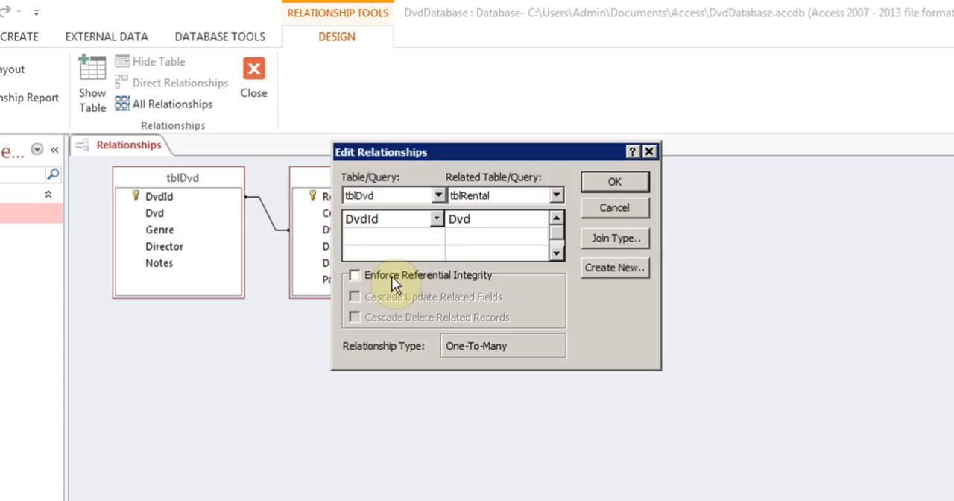
left_click(614, 182)
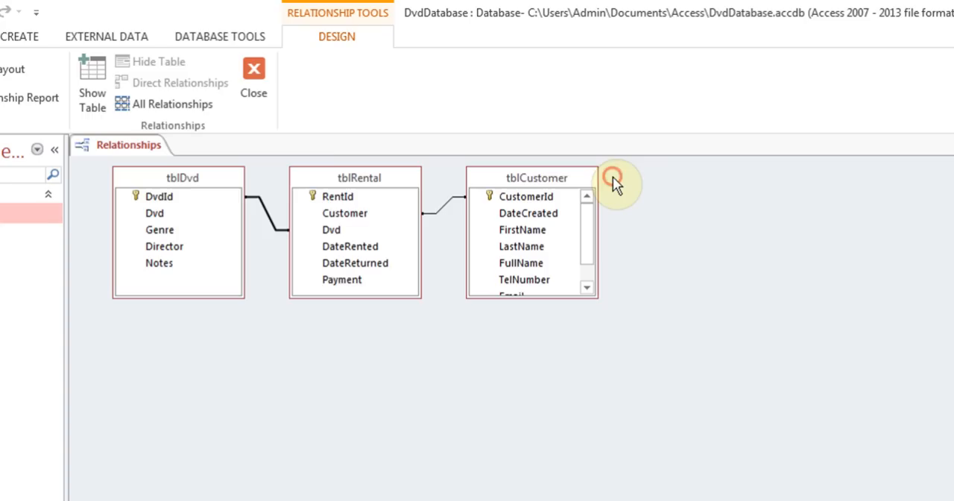
- Delete the relationship between tblCustomer and tblRental, and close the relationships diagram
left_click(444, 212)
right_click(444, 213)
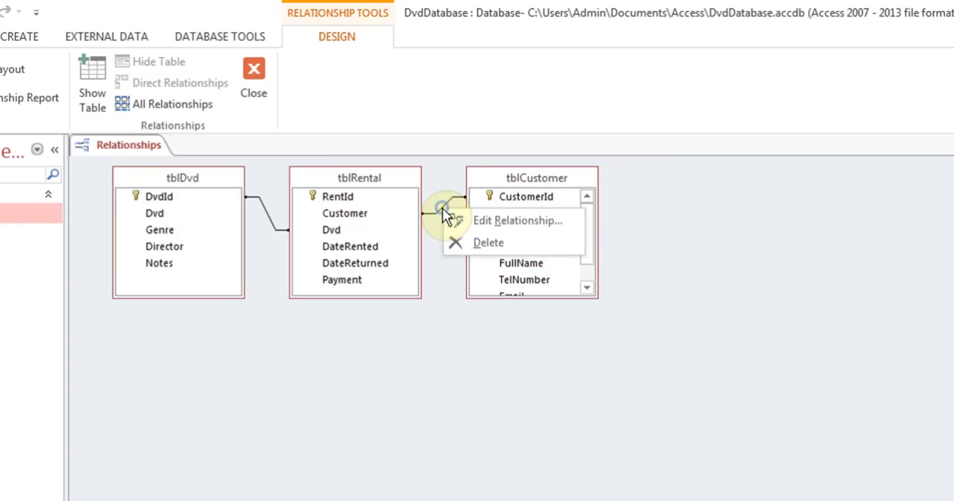
left_click(481, 241)
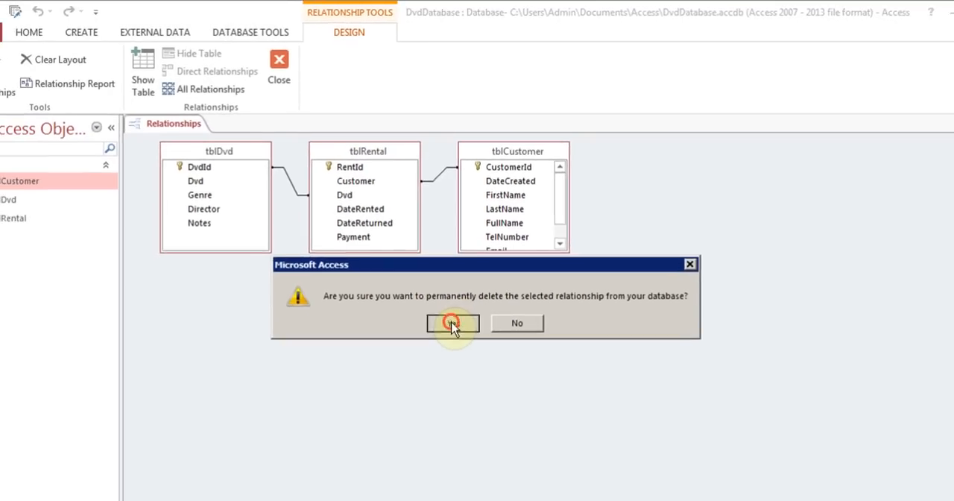
left_click(458, 367)
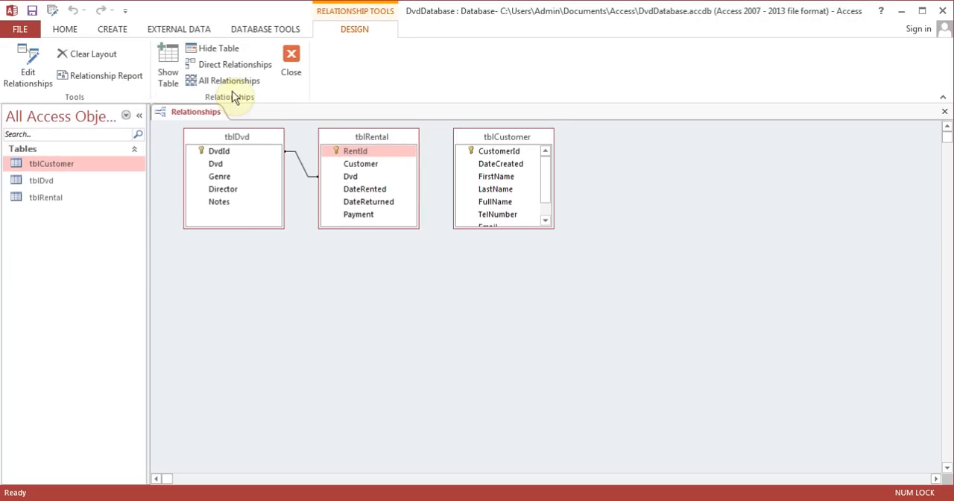
left_click(290, 67)
left_click(418, 292)
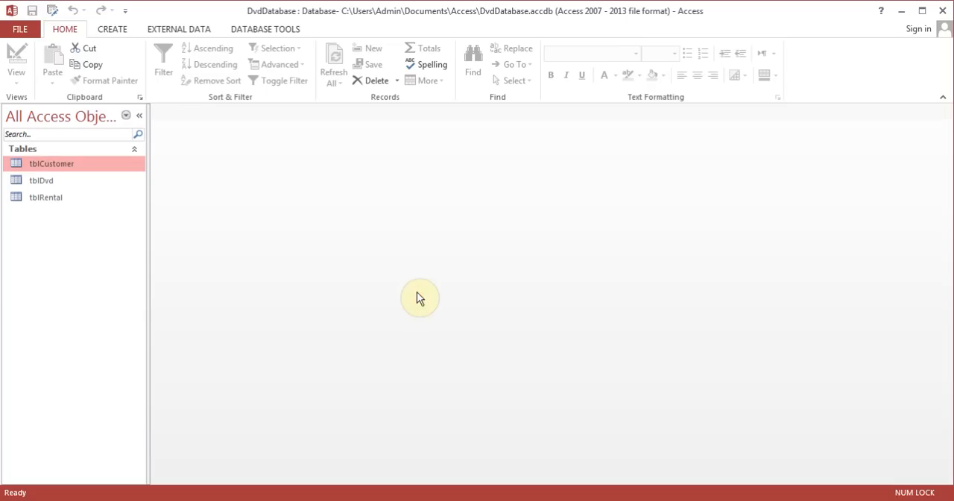
- Open tblRental in Design View and set the Customer field's data type to Short Text
left_click(57, 198)
right_click(59, 200)
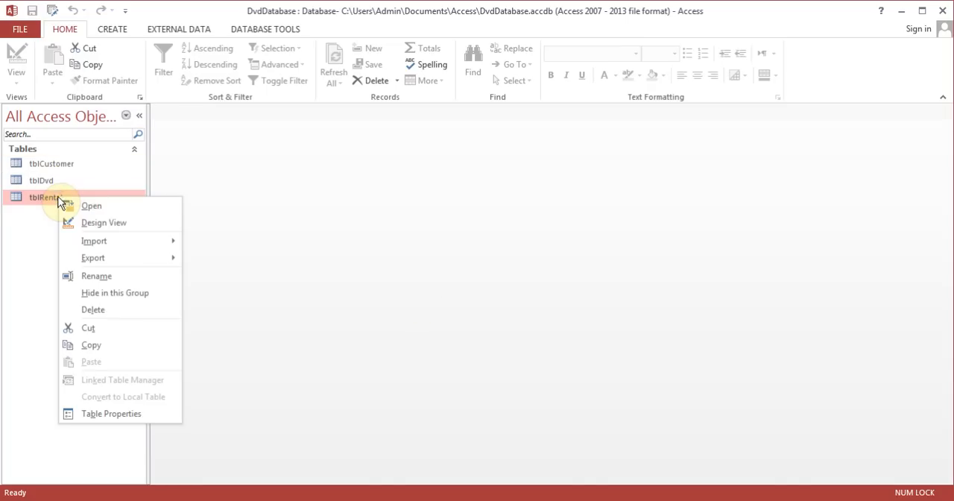
left_click(98, 221)
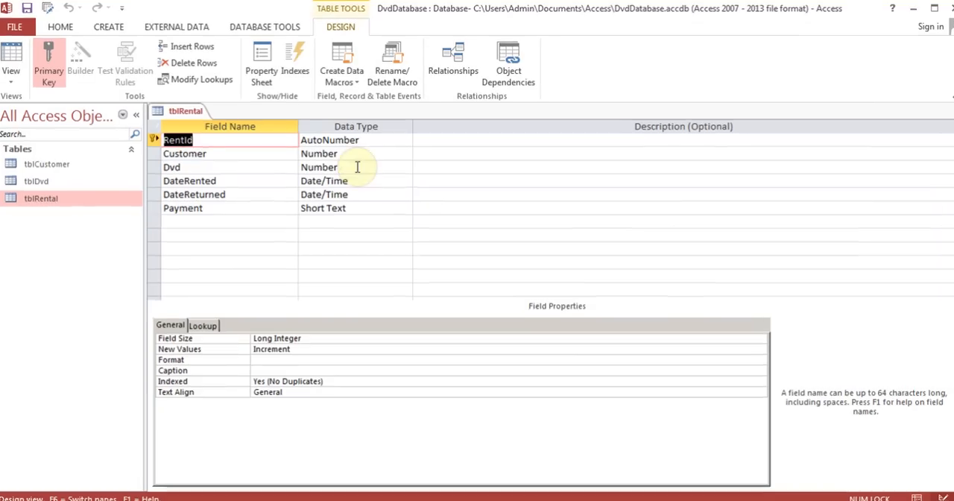
left_click(356, 153)
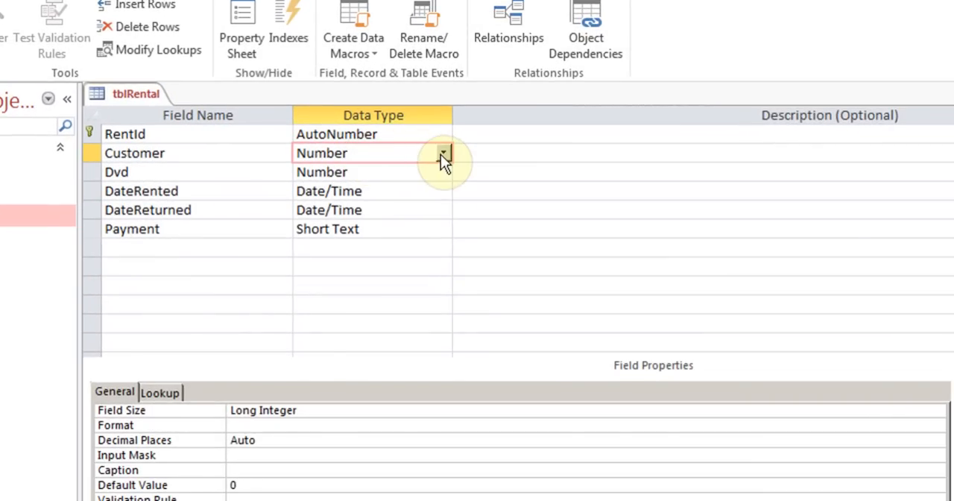
left_click(443, 153)
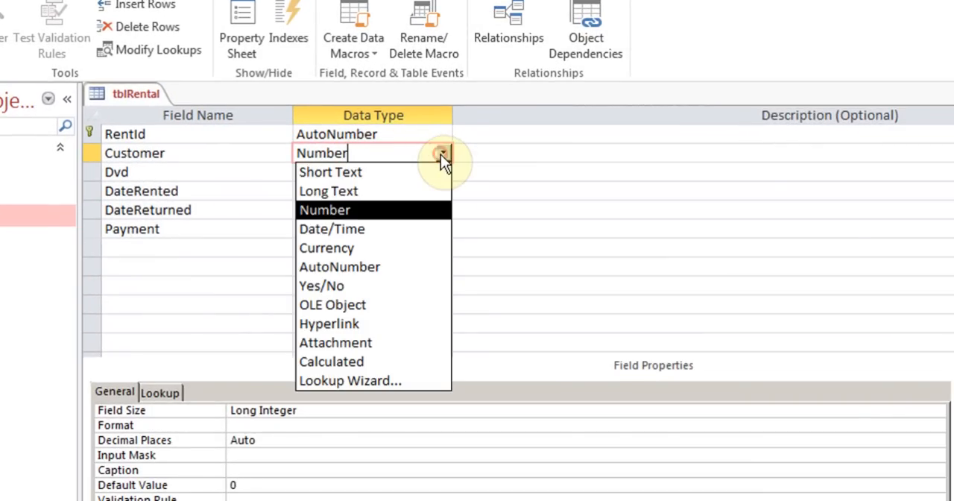
left_click(394, 172)
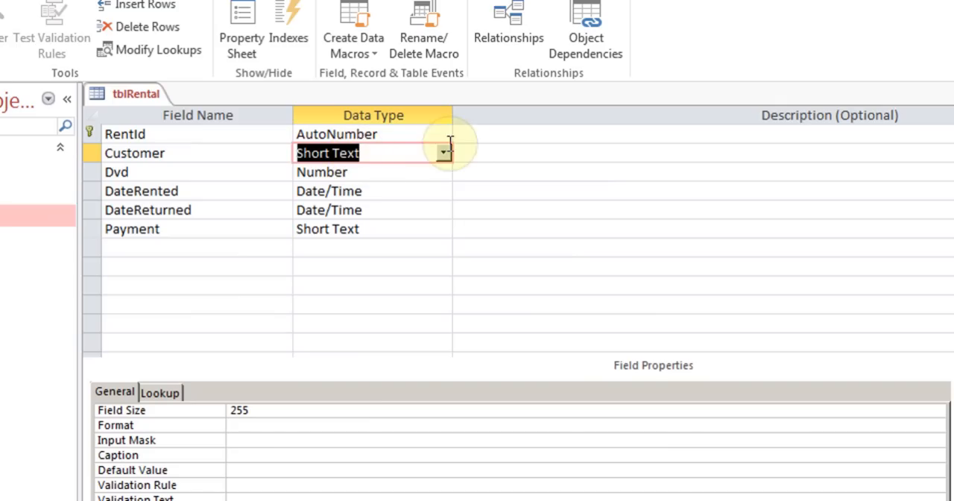
- Start the Lookup Wizard for the Customer field, taking its values from the existing table tblCustomer
left_click(444, 153)
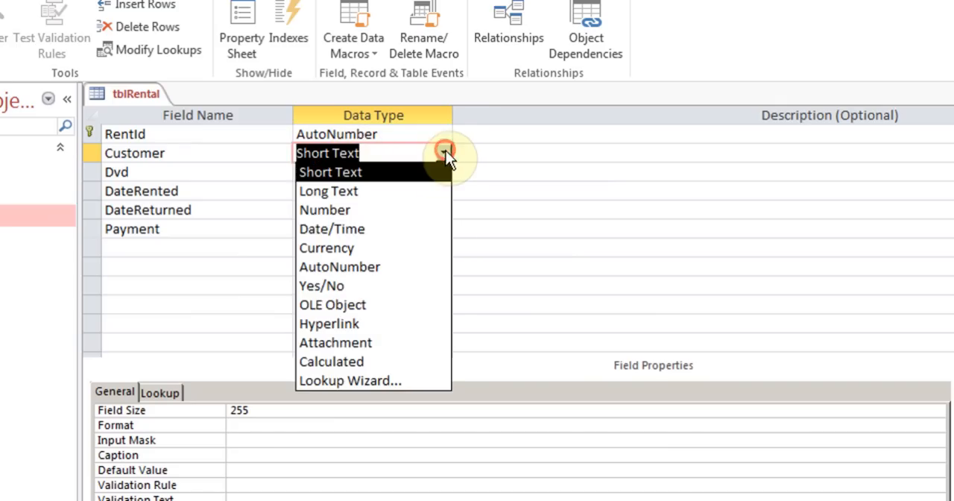
left_click(414, 380)
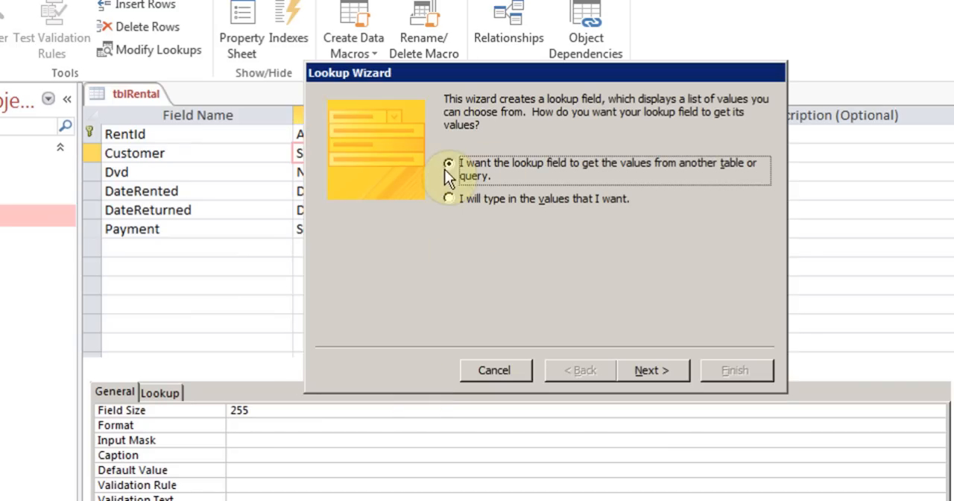
left_click(658, 372)
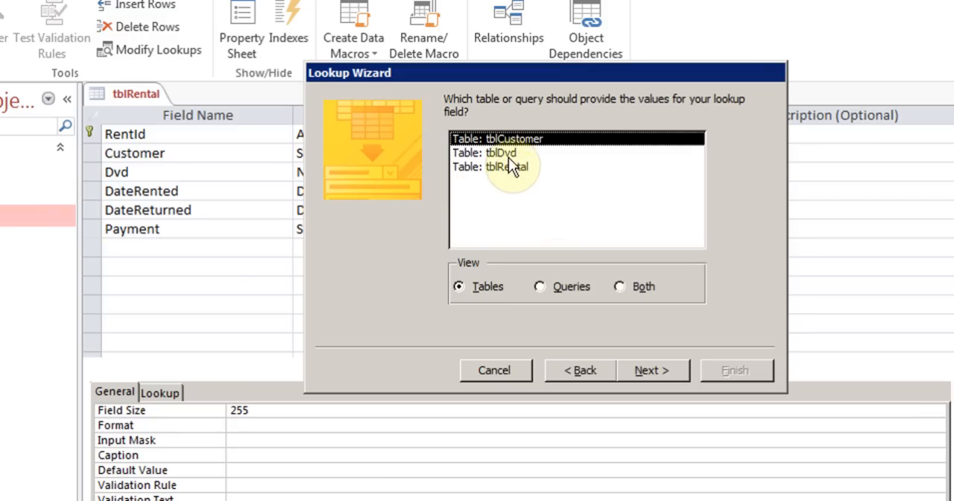
left_click(500, 138)
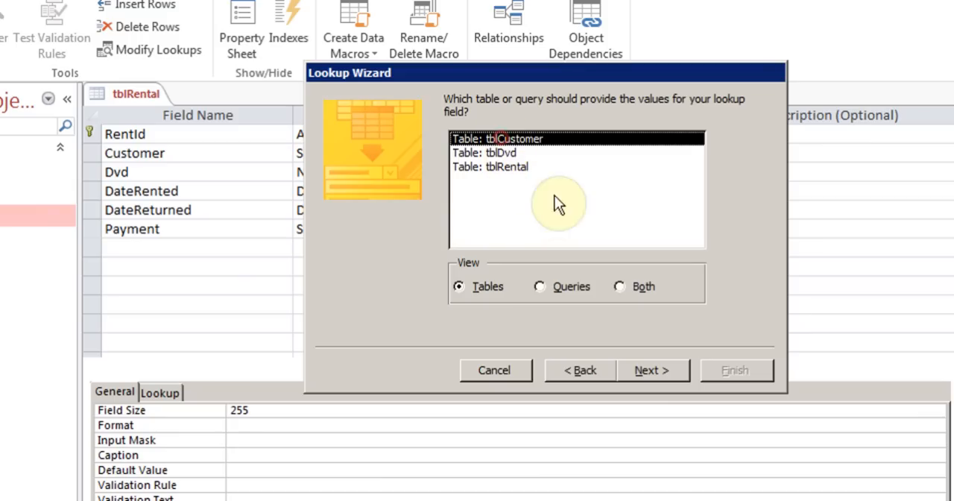
left_click(650, 369)
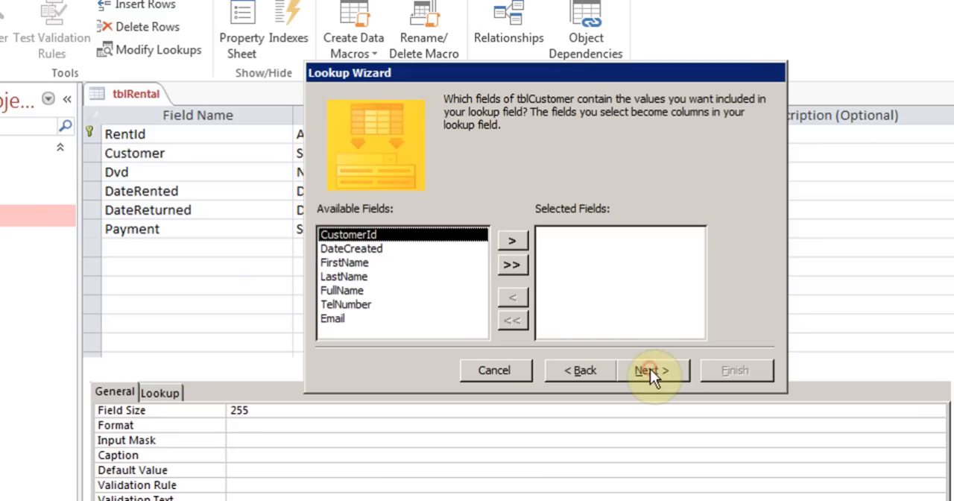
- Include CustomerId and FullName in the lookup and sort its items by FullName in ascending order
left_click(510, 241)
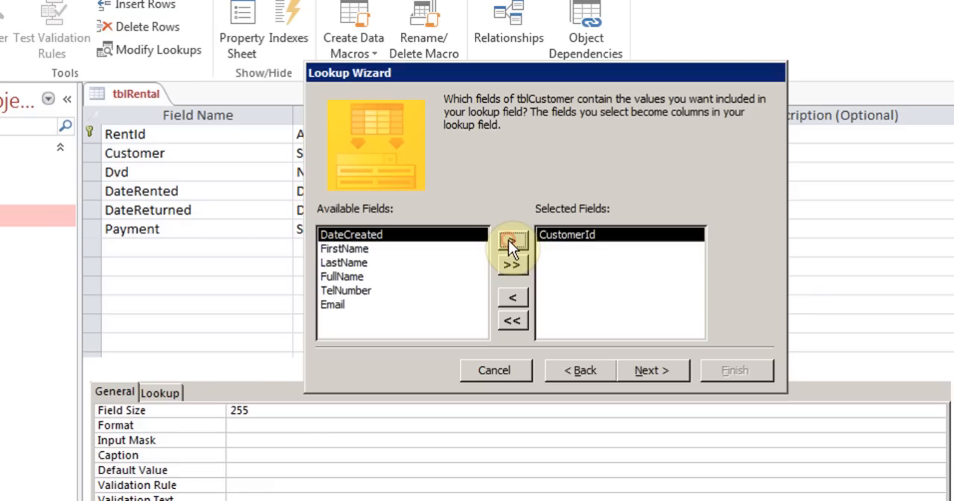
left_click(351, 278)
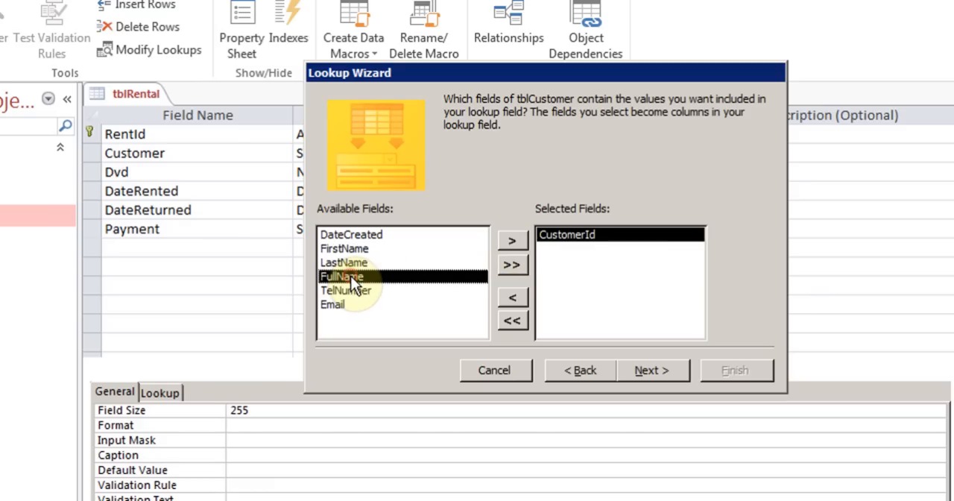
left_click(513, 240)
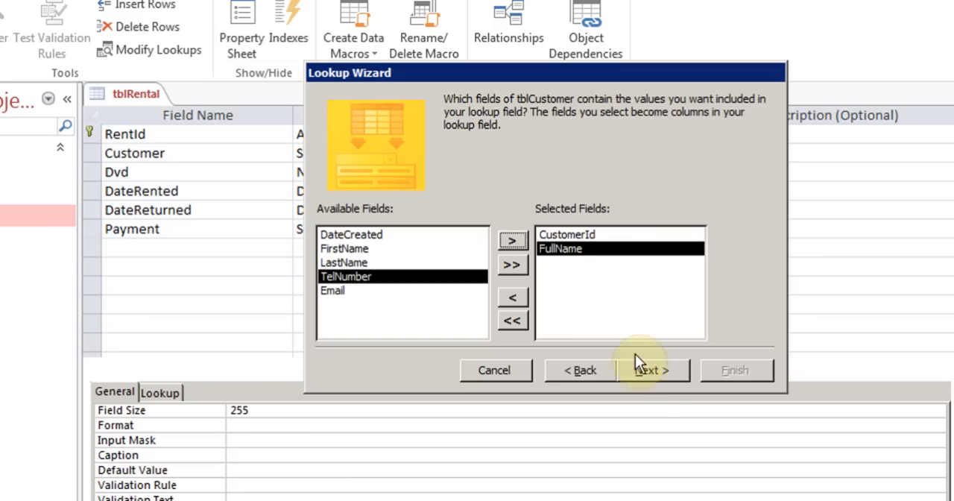
left_click(647, 370)
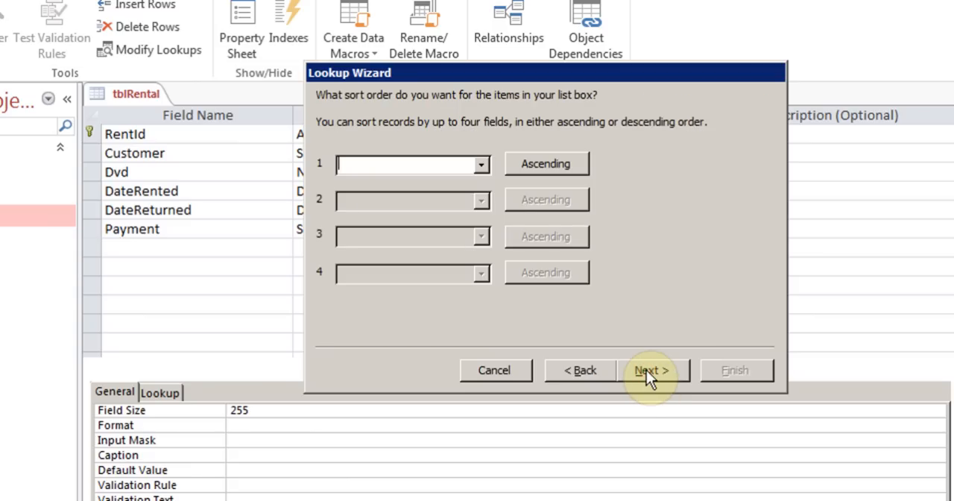
left_click(481, 165)
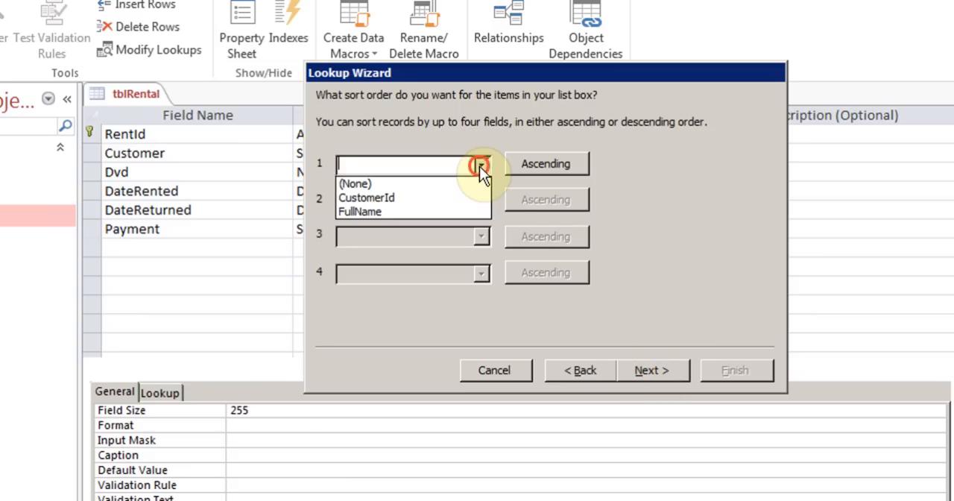
left_click(417, 211)
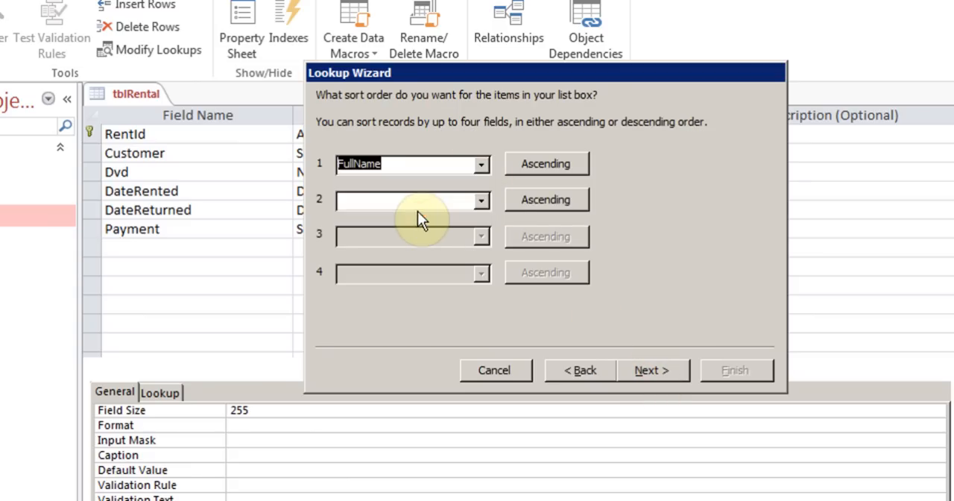
left_click(669, 371)
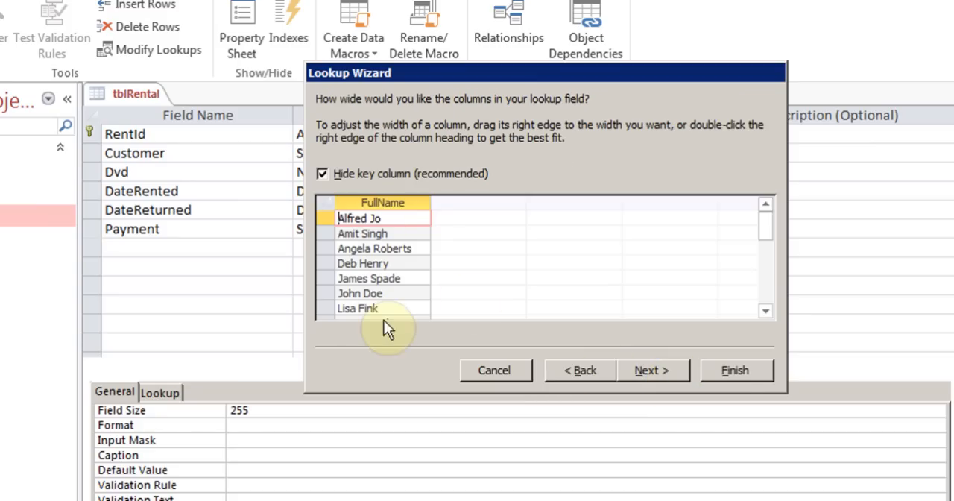
- Keep the key column hidden and the label Customer, finish the lookup, and save the table
left_click(673, 373)
left_click(727, 371)
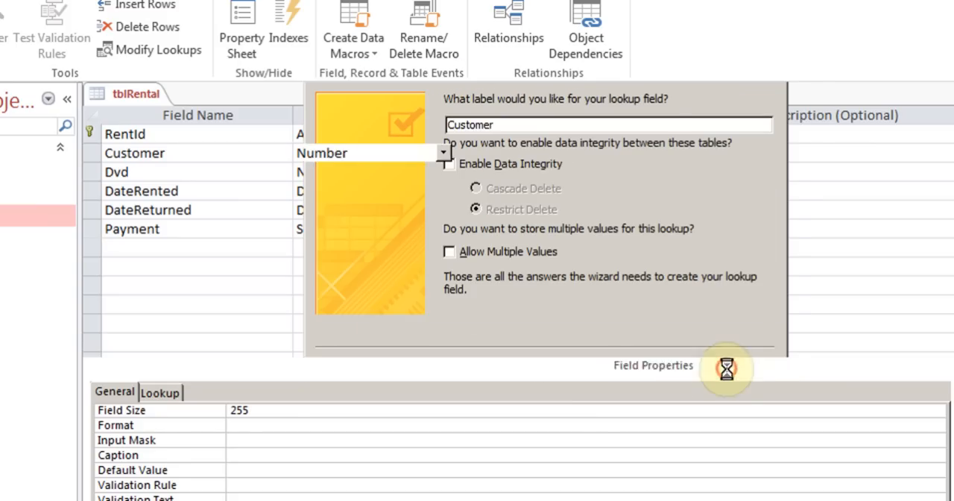
left_click(477, 349)
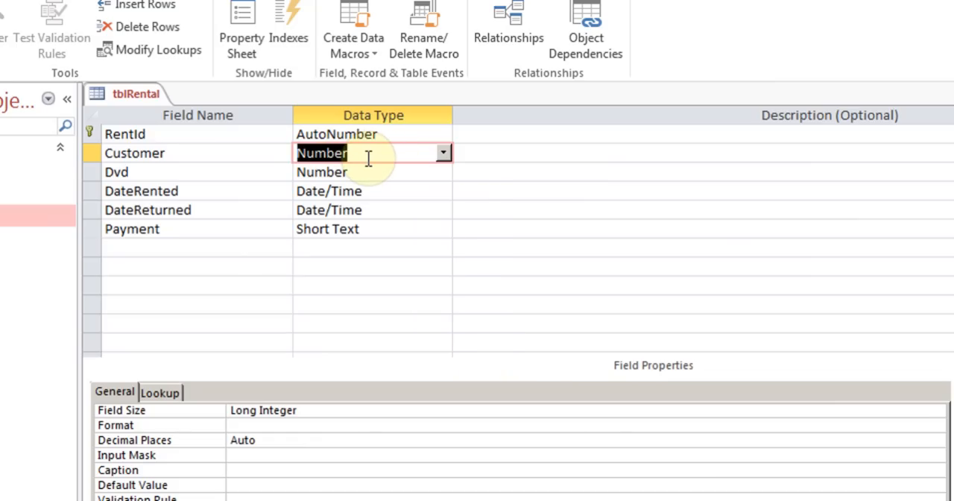
- Review the Customer field's lookup properties, and switch tblRental to Datasheet View
left_click(170, 390)
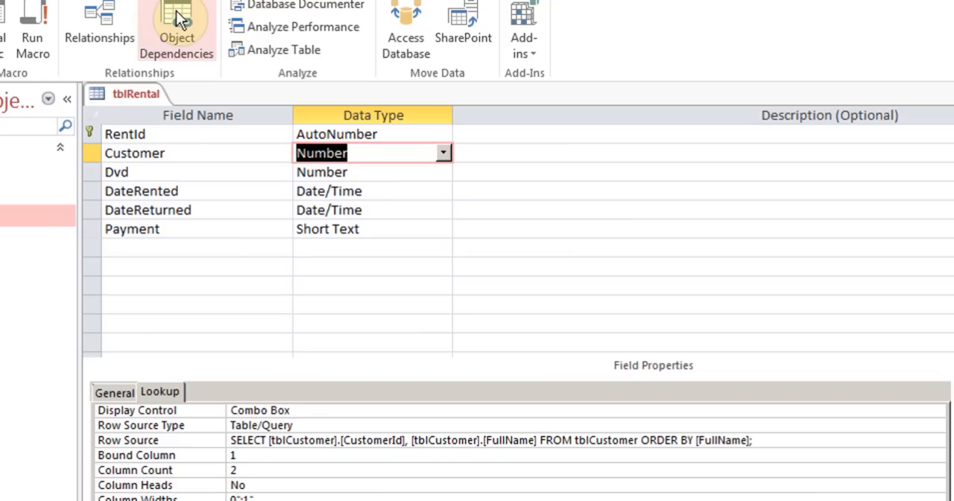
left_click(327, 405)
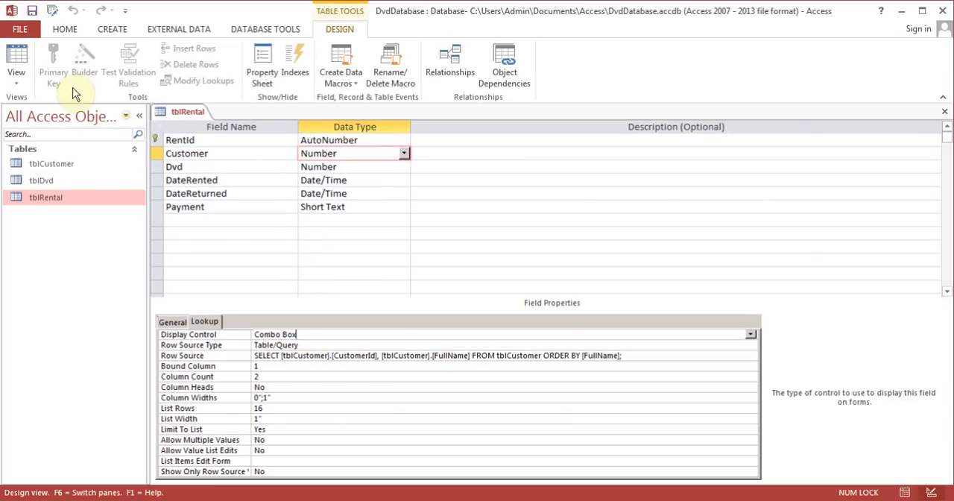
left_click(18, 60)
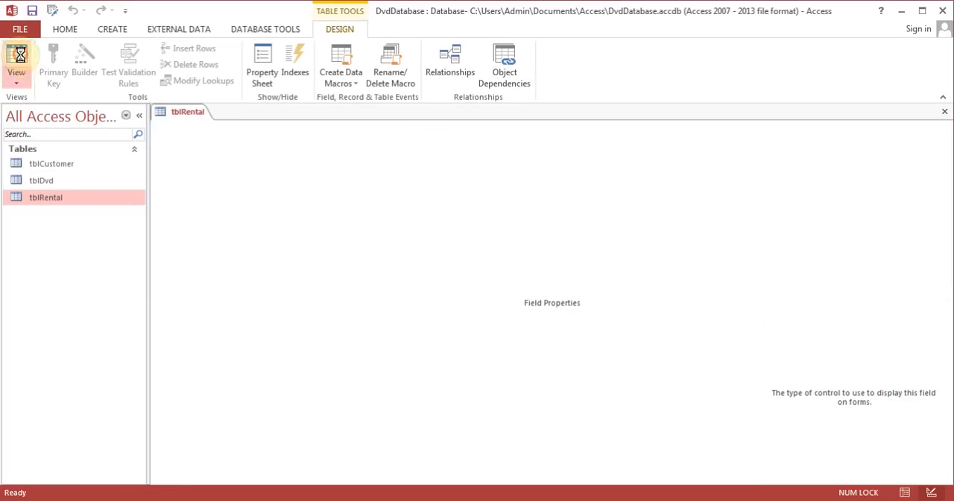
- Start a new rental record with the first listed customer as Customer and DvdA as Dvd
left_click(273, 142)
left_click(291, 141)
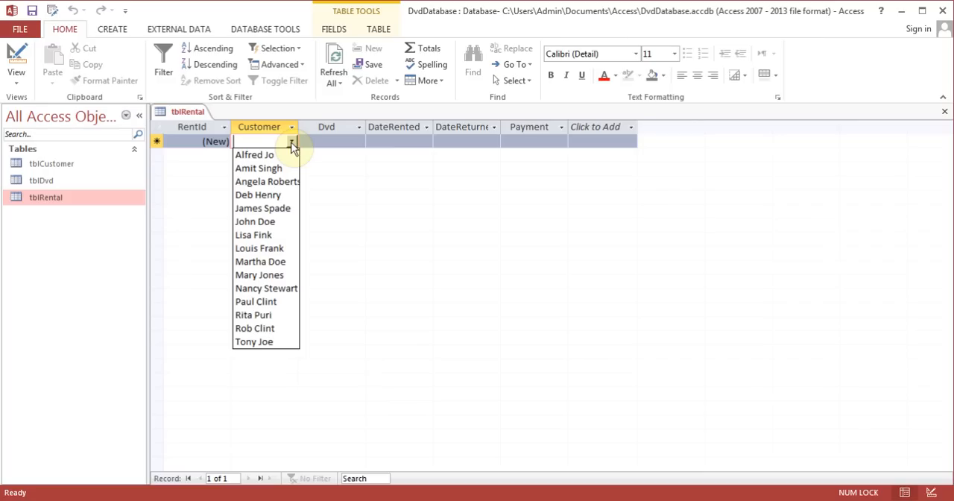
left_click(269, 154)
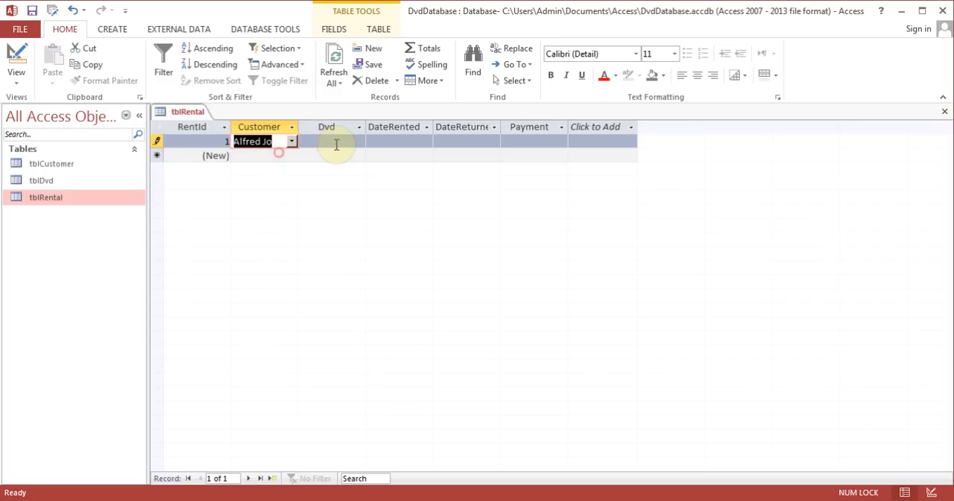
left_click(335, 141)
left_click(359, 142)
left_click(340, 154)
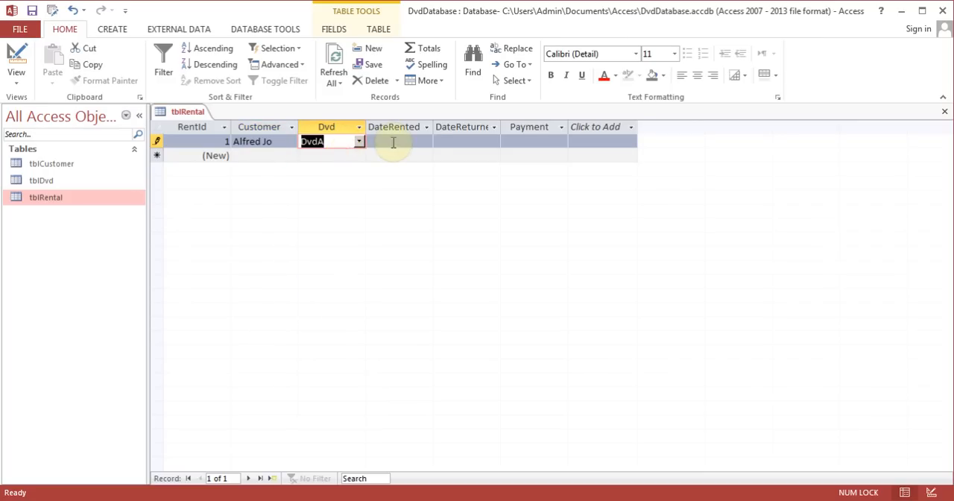
- Set the rental record's DateRented to 3/12/2013 with the date picker
left_click(393, 141)
left_click(441, 141)
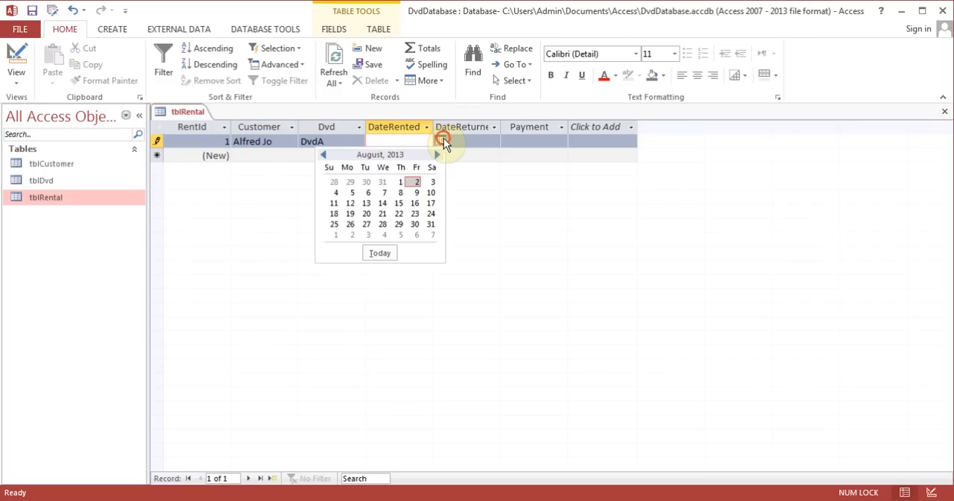
left_click(325, 154)
left_click(325, 155)
left_click(325, 154)
left_click(325, 155)
left_click(325, 155)
left_click(366, 203)
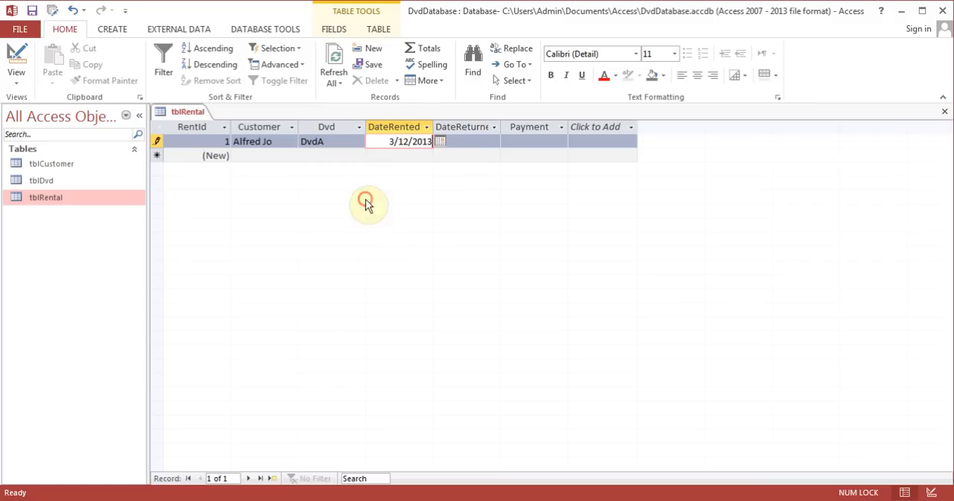
- Set the same rental record's DateReturned to 4/30/2013 with the date picker
left_click(469, 142)
left_click(508, 141)
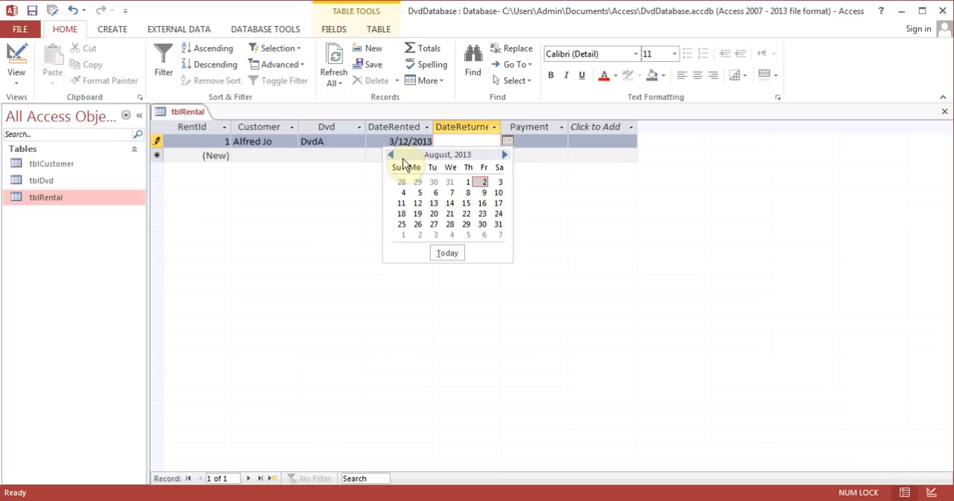
left_click(391, 154)
left_click(392, 154)
left_click(392, 154)
left_click(392, 154)
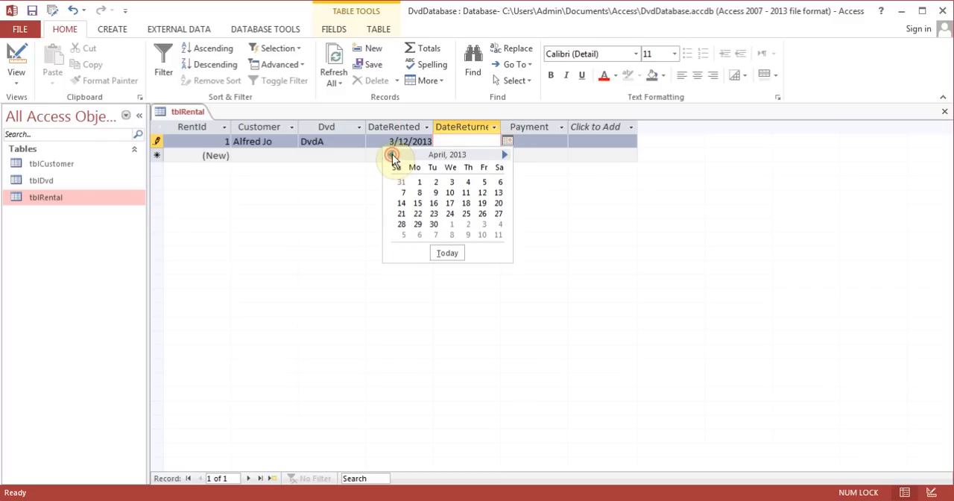
left_click(433, 223)
- Mark the rental's Payment as Paid and close tblRental
left_click(530, 146)
left_click(561, 141)
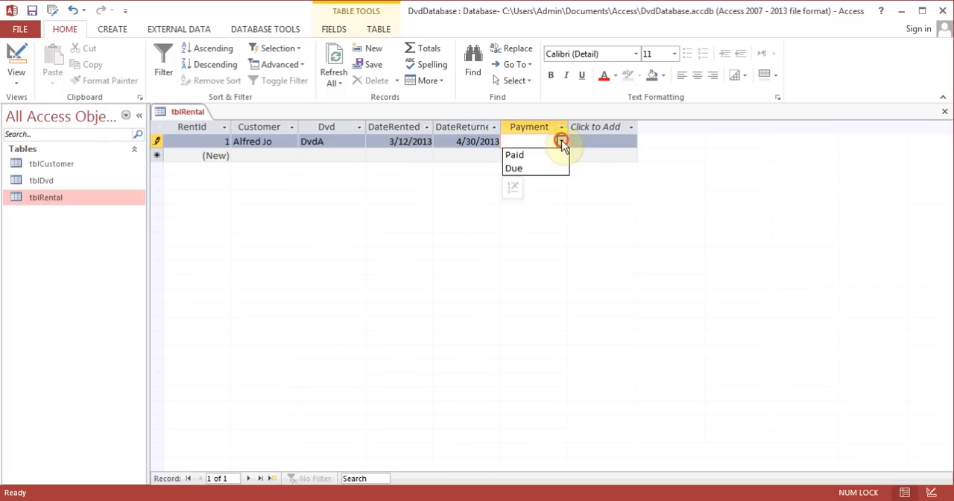
left_click(544, 156)
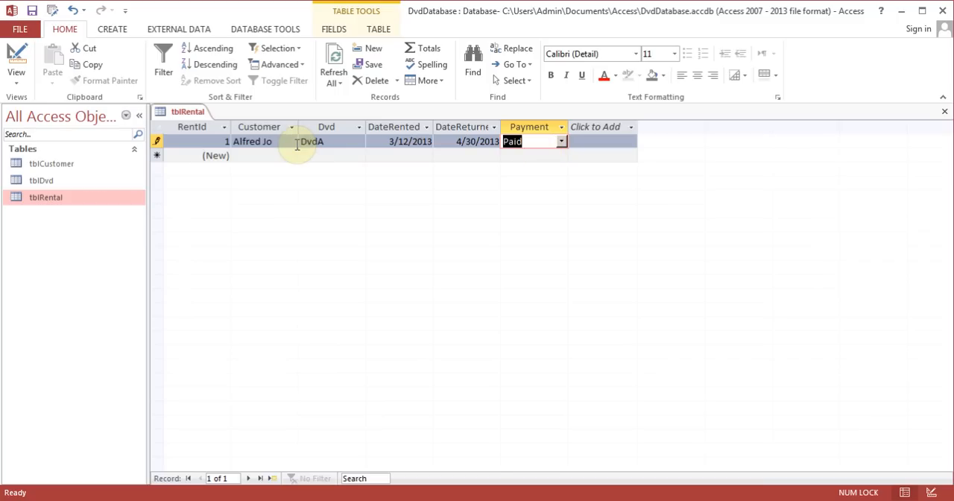
left_click(947, 111)
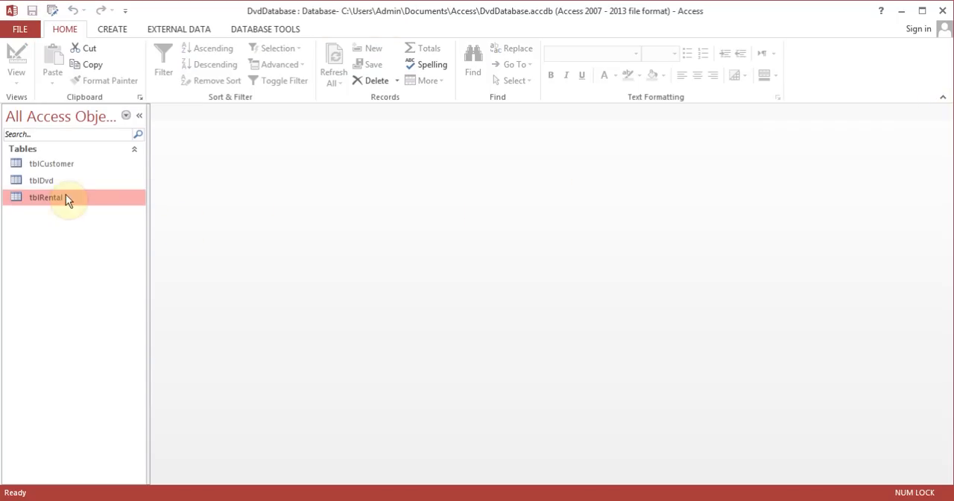
- Open tblDvd and inspect DvdA's related rental records in its subdatasheet, collapsing it when done
double_click(51, 180)
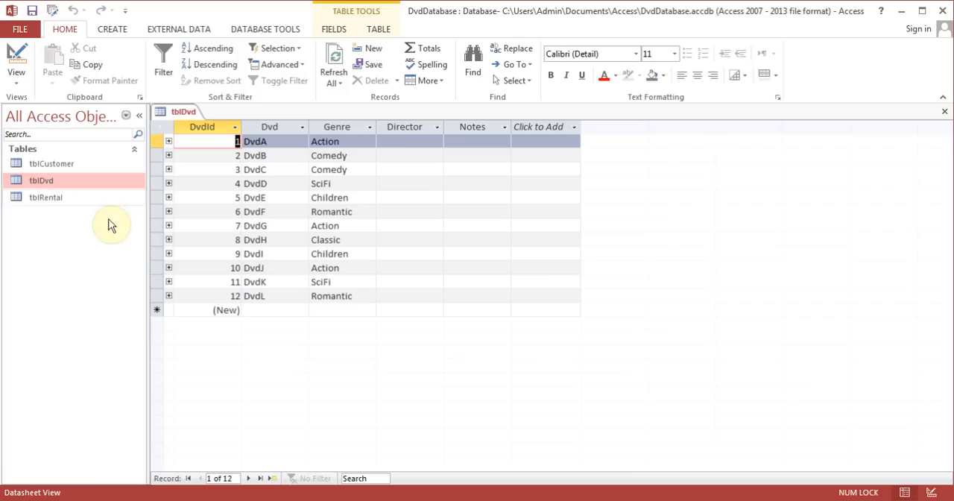
left_click(168, 143)
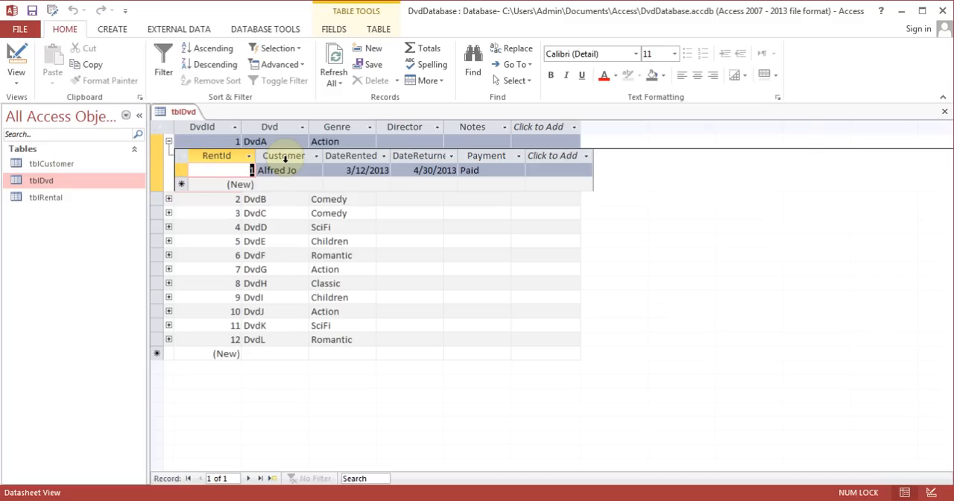
left_click(169, 142)
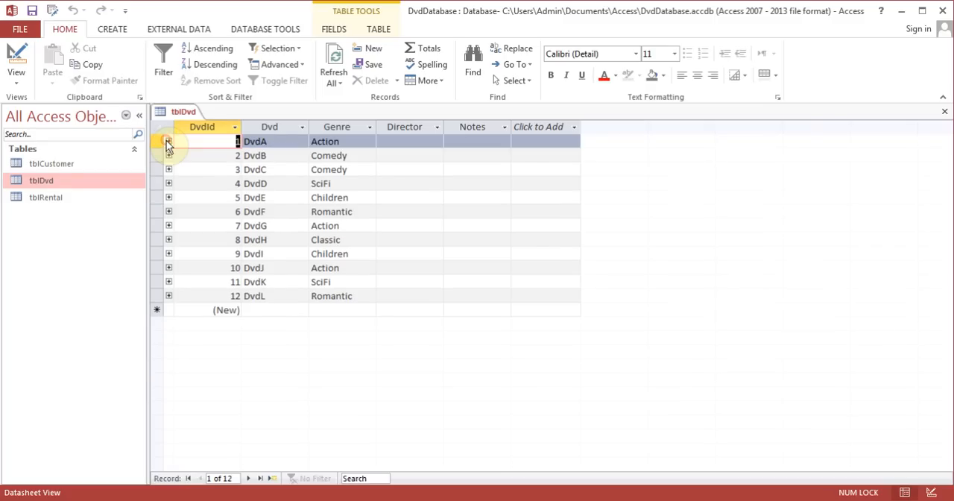
- Open tblCustomer, inspect the related rentals of the customer who rented DvdA, and close both open tables
double_click(51, 164)
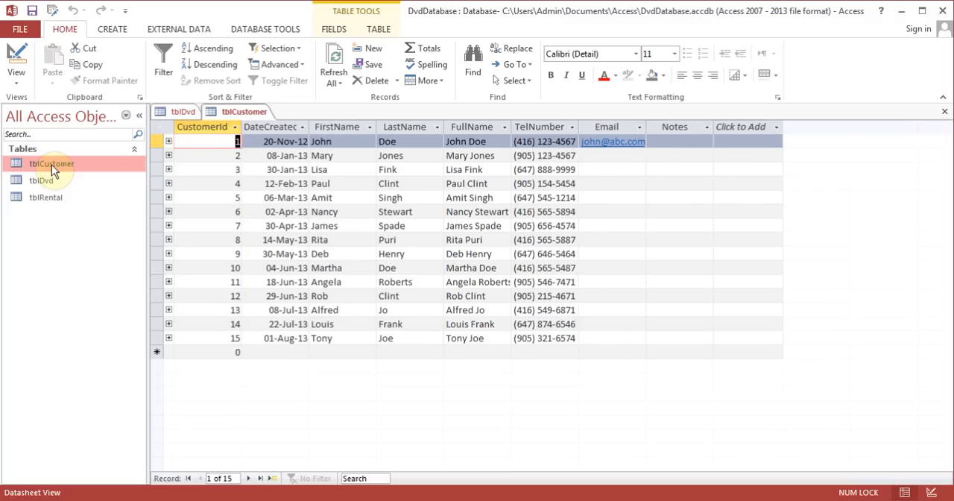
left_click(169, 310)
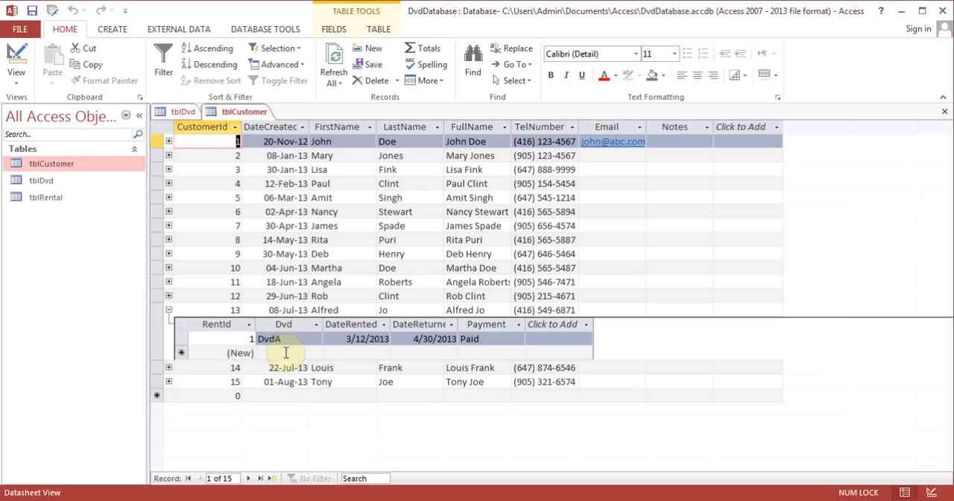
left_click(168, 310)
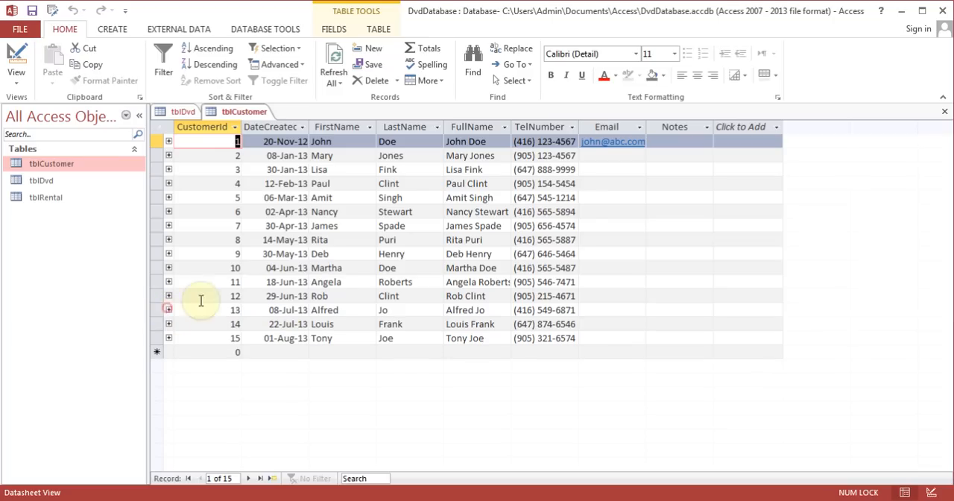
left_click(944, 111)
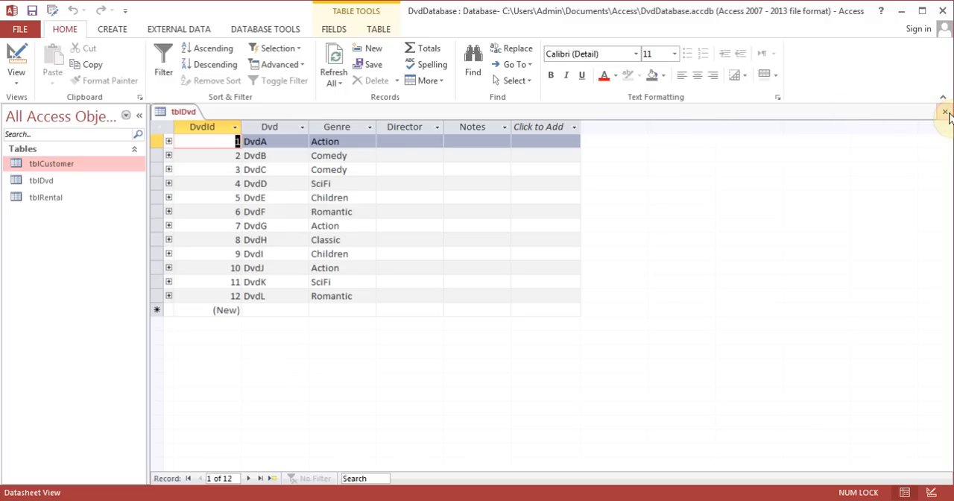
left_click(945, 111)
- Review tblRental's records and close it, and inspect the related rentals of DvdF, DvdE and DvdG in tblDvd
double_click(66, 199)
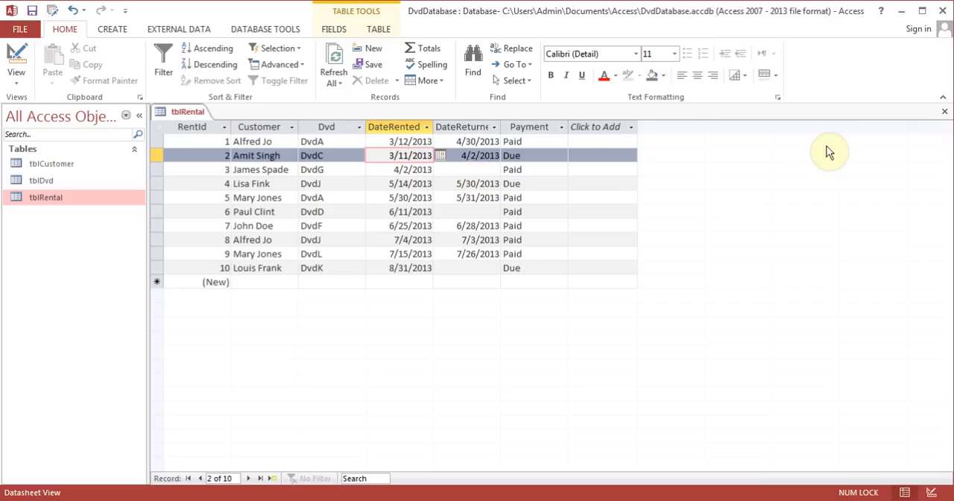
left_click(944, 111)
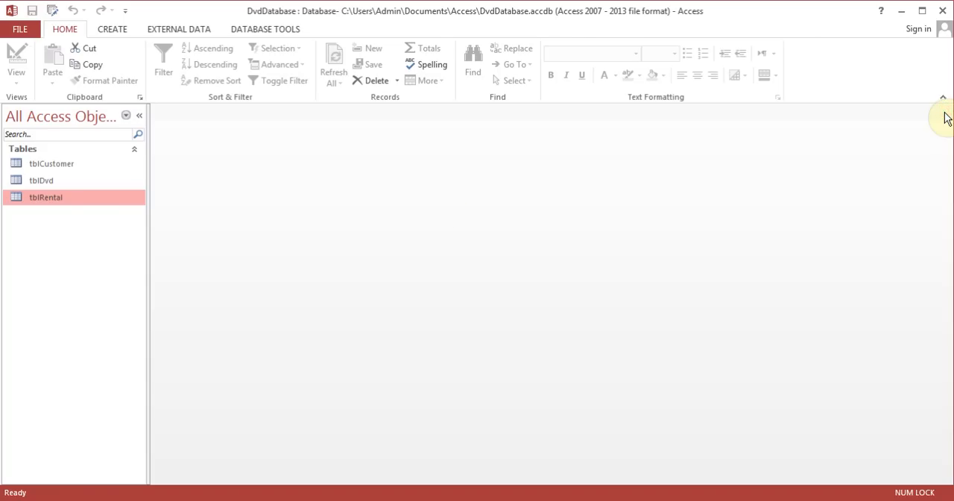
double_click(68, 182)
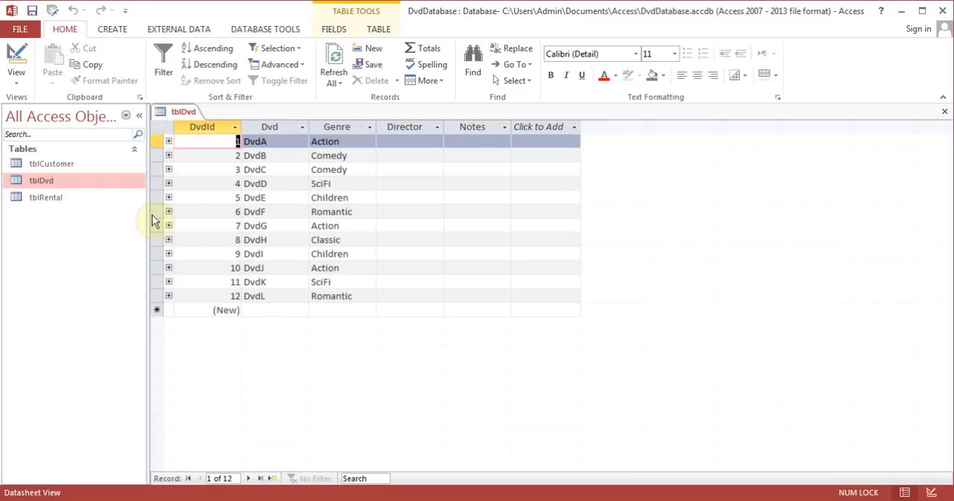
left_click(169, 212)
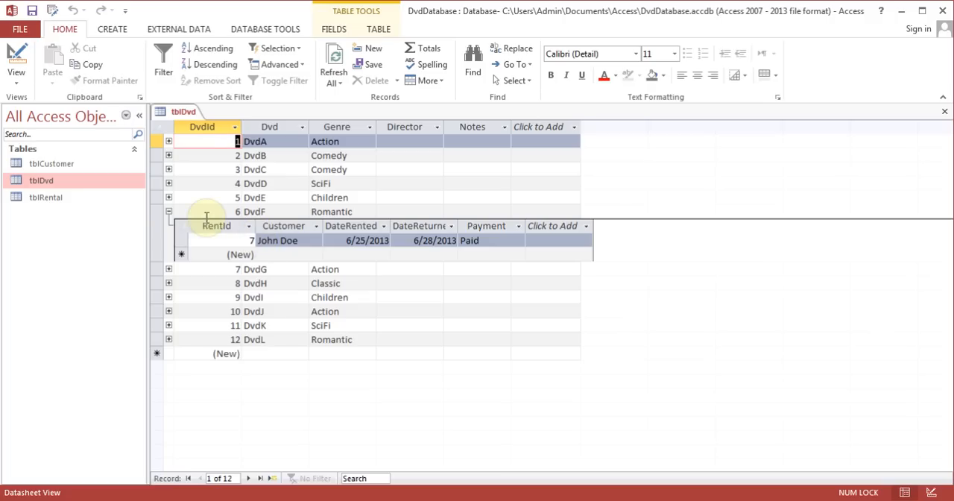
left_click(169, 212)
left_click(168, 199)
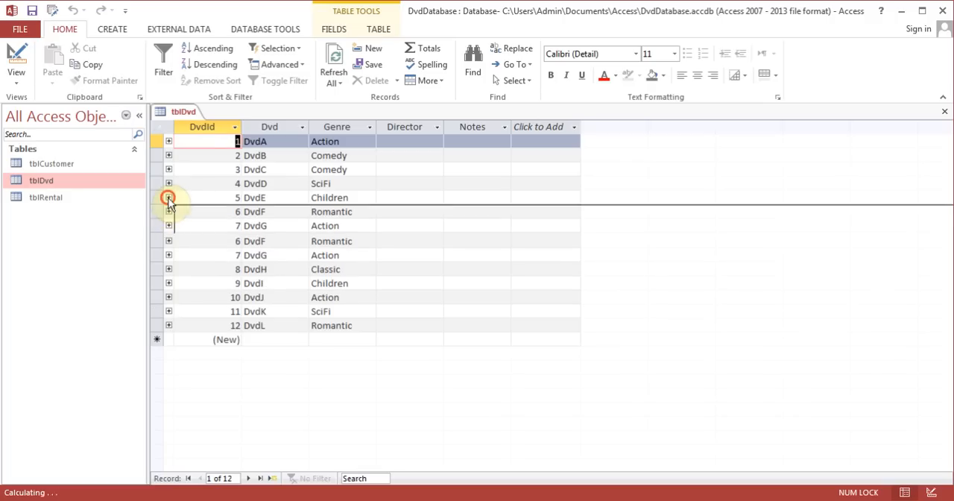
left_click(168, 198)
left_click(168, 226)
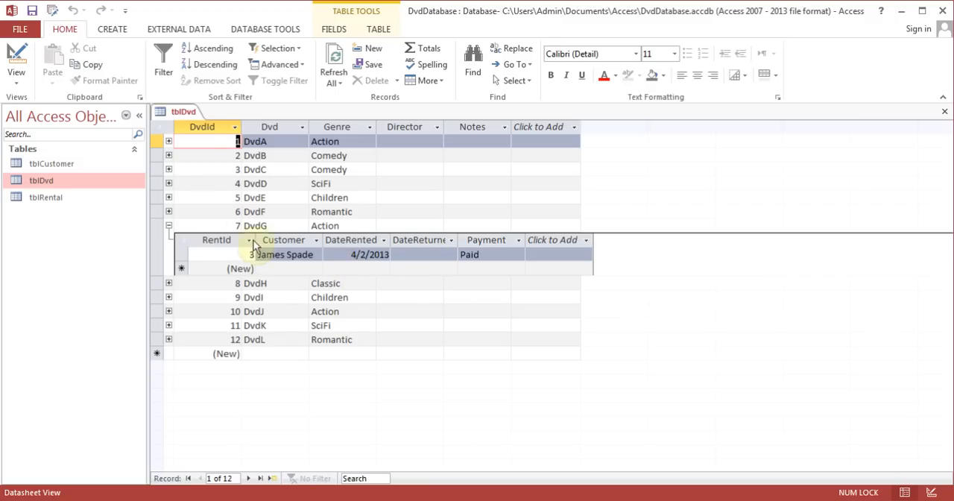
left_click(168, 225)
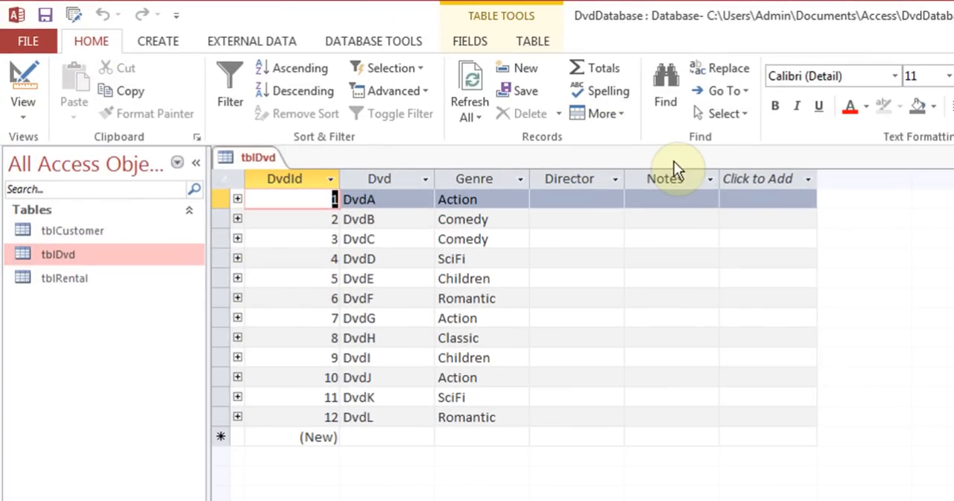
- Expand all subdatasheets in tblDvd to view every DVD's rentals, and collapse them all again
left_click(615, 116)
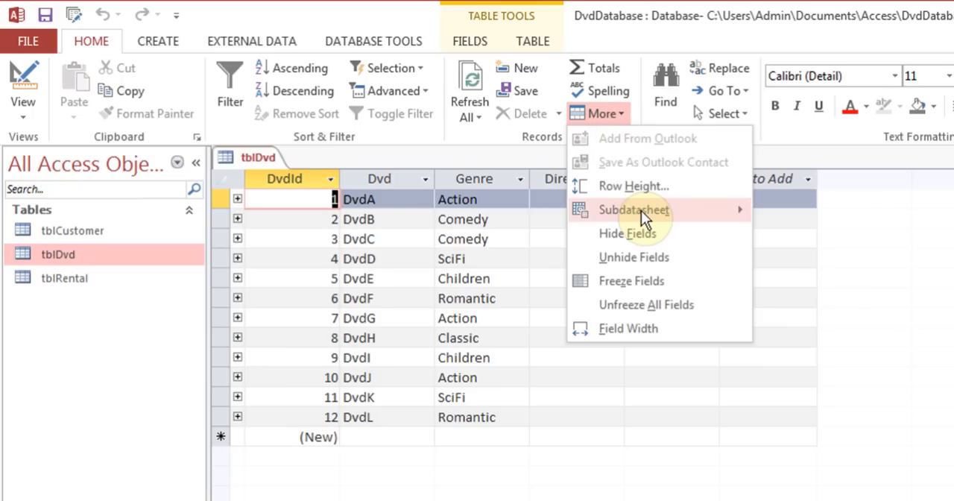
mouse_move(641, 210)
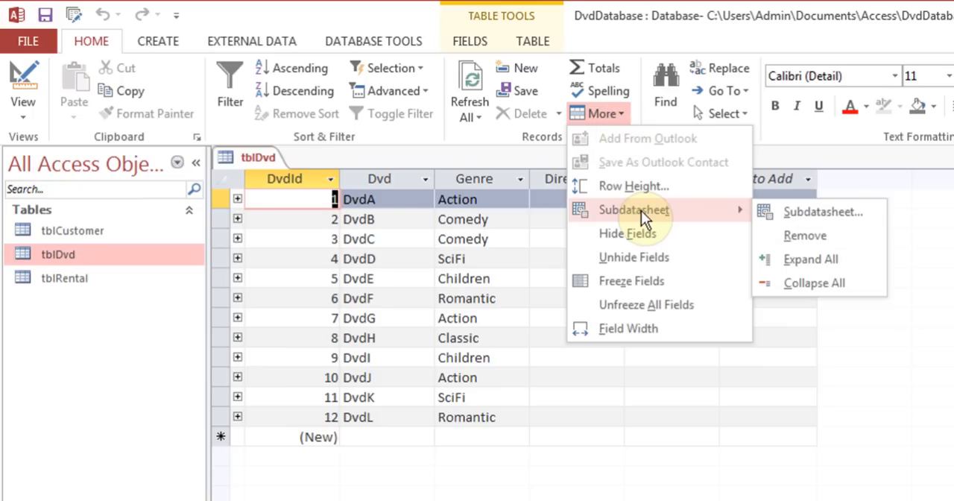
left_click(843, 257)
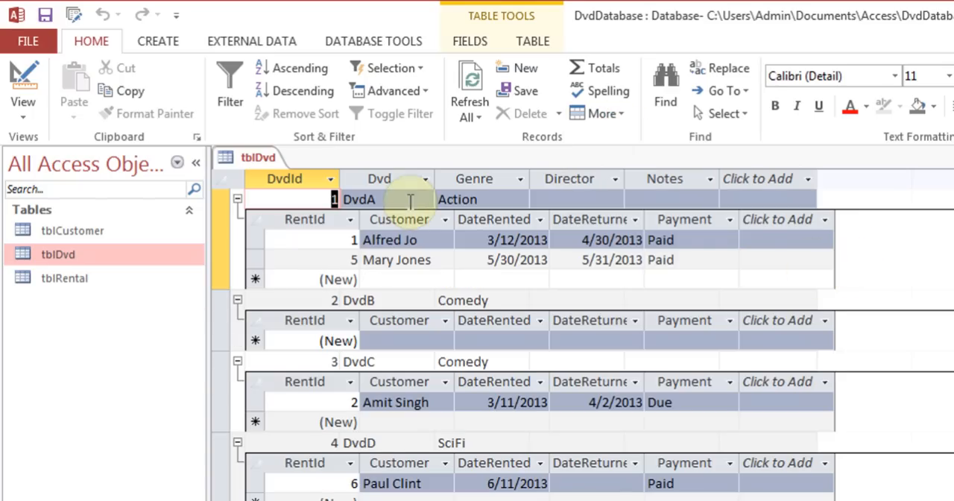
left_click(623, 121)
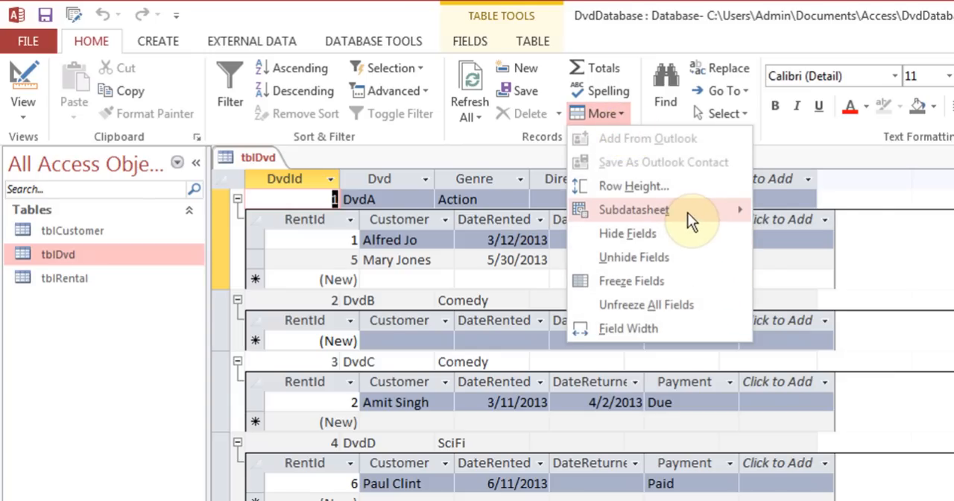
mouse_move(693, 212)
left_click(848, 285)
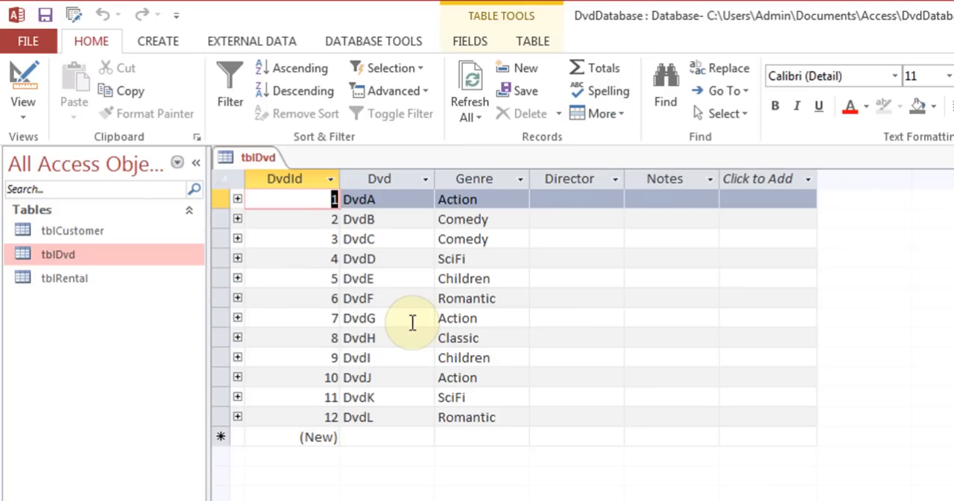
- Open tblCustomer and view the rentals of the customer created on 08-Jul-13, collapsing the subdatasheet when done
double_click(72, 230)
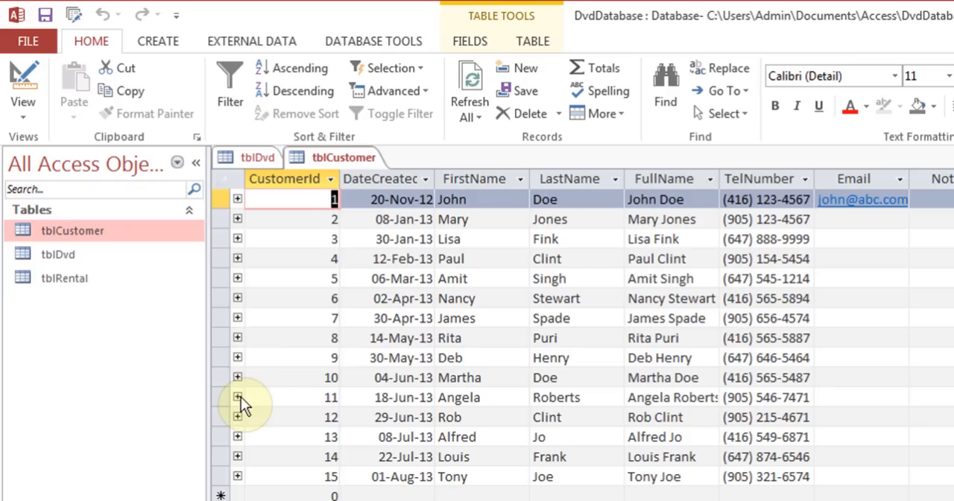
left_click(237, 435)
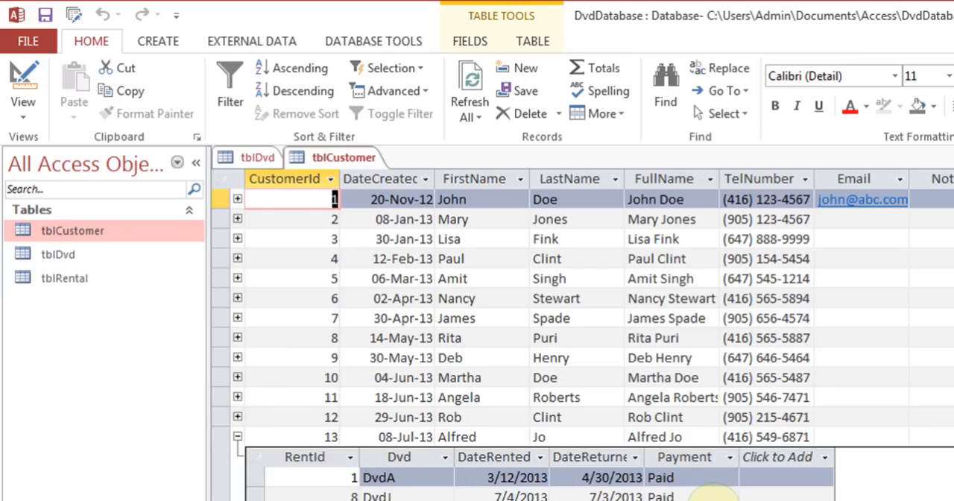
left_click(238, 437)
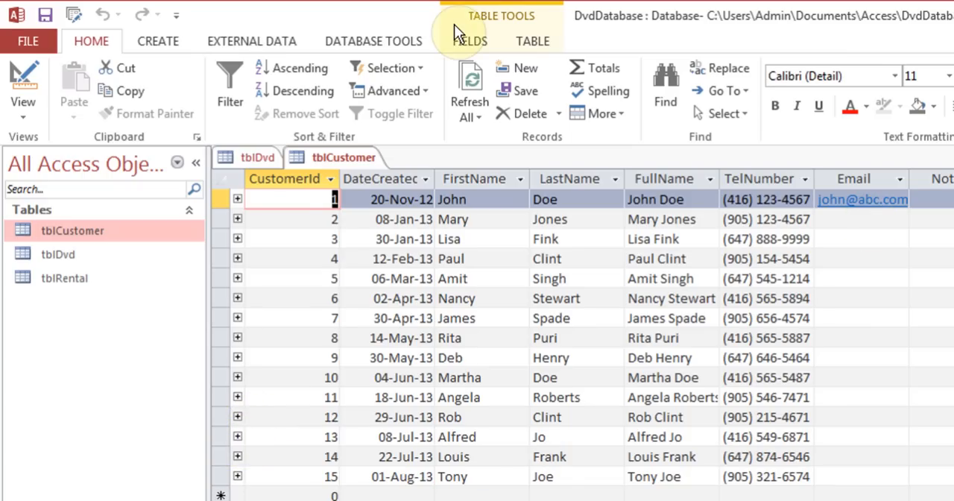
- Examine how tblDvd, tblRental and tblCustomer are linked in the Relationships window, and close it
left_click(371, 40)
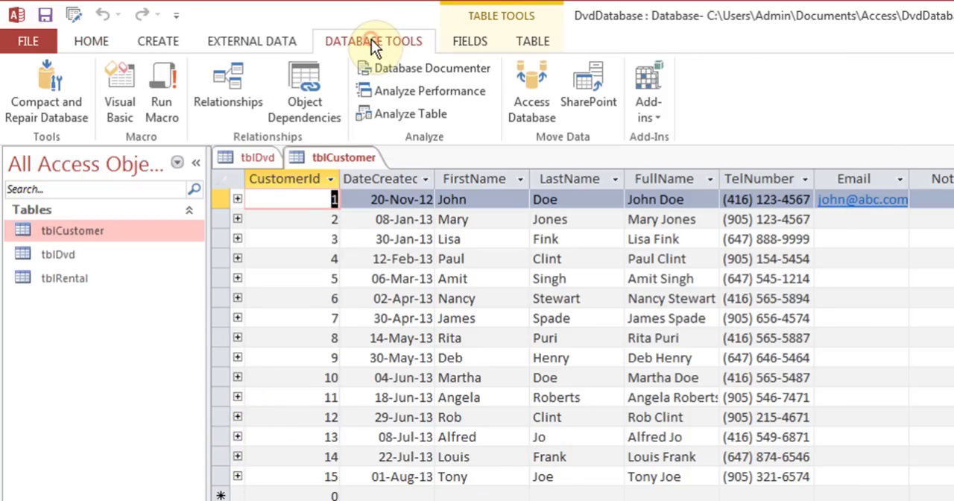
left_click(221, 92)
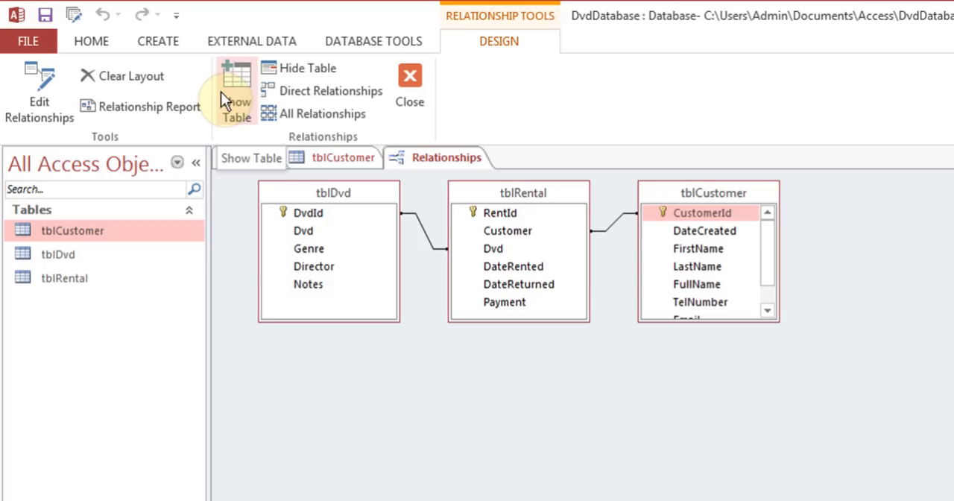
left_click(419, 88)
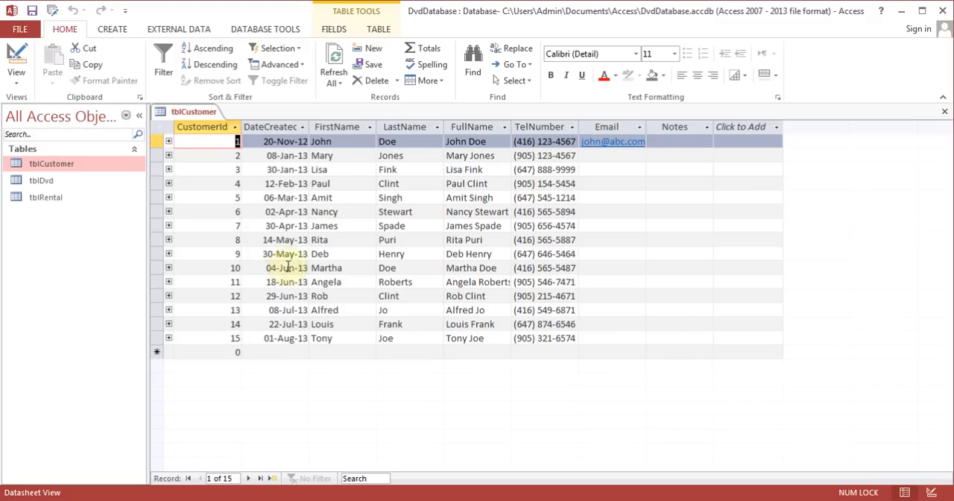
- Select the CustomerId of the 08-Jul-13 customer in tblCustomer and recheck that customer's related rentals
left_click(239, 312)
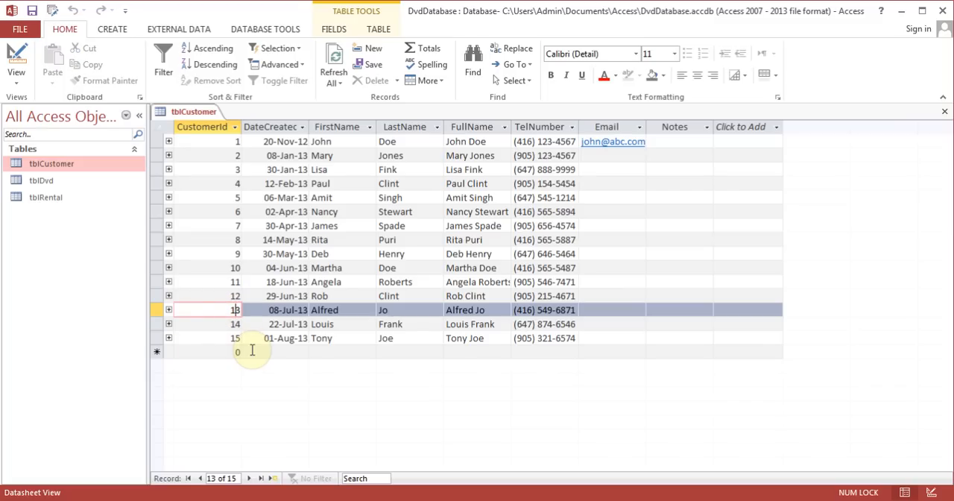
left_click(169, 310)
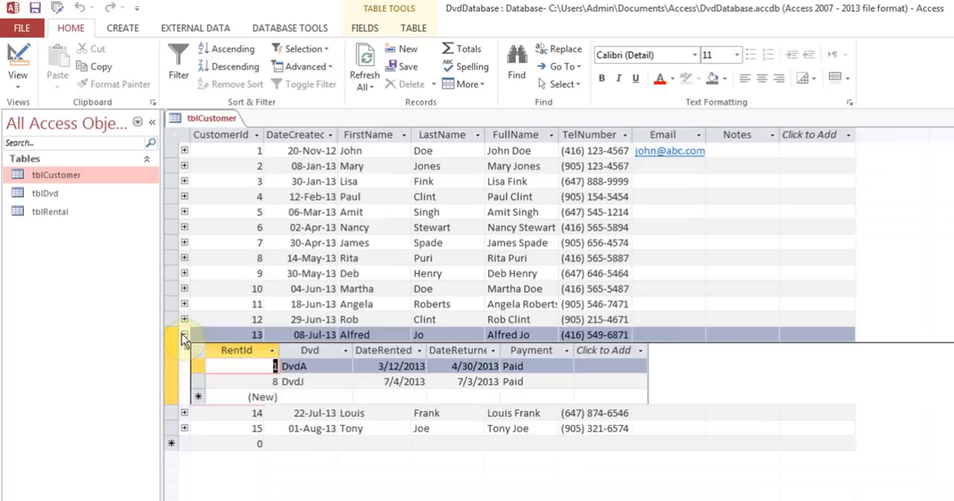
left_click(168, 310)
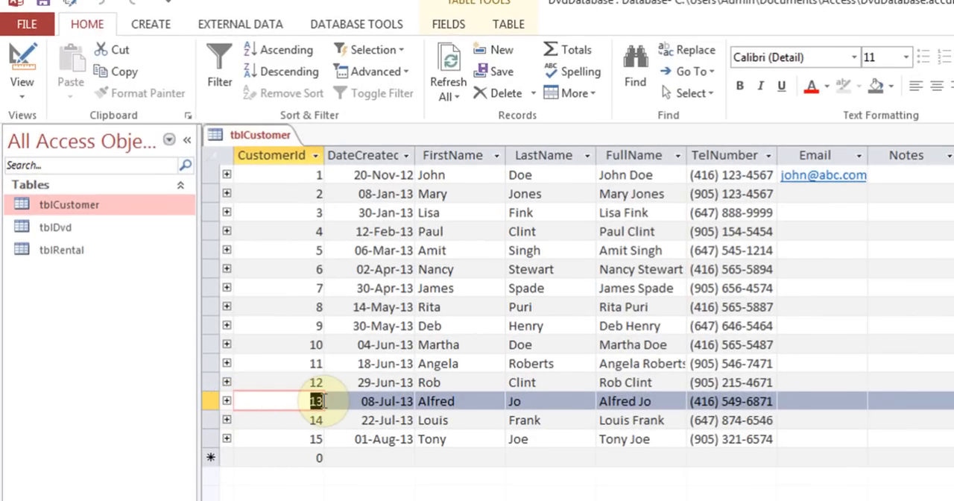
- Change the CustomerId of the 08-Jul-13 customer in tblCustomer to 16 and close the table
type("16")
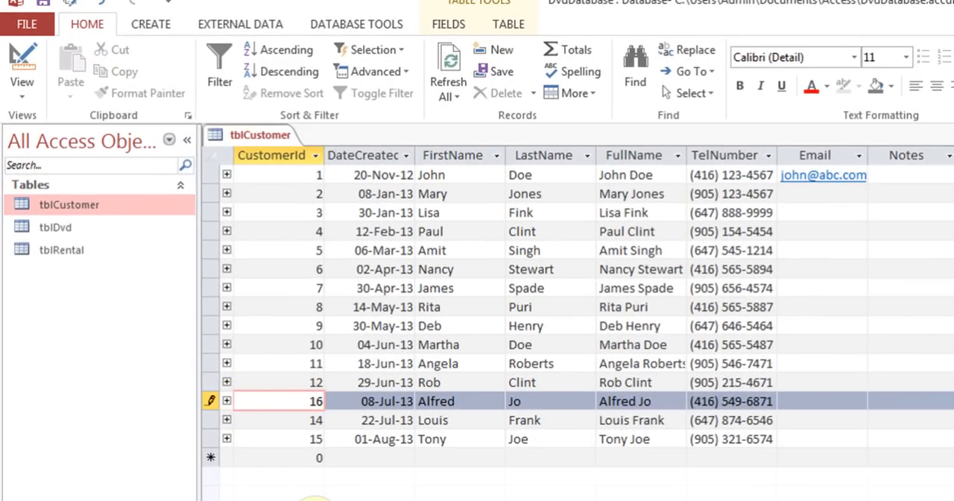
key("Tab")
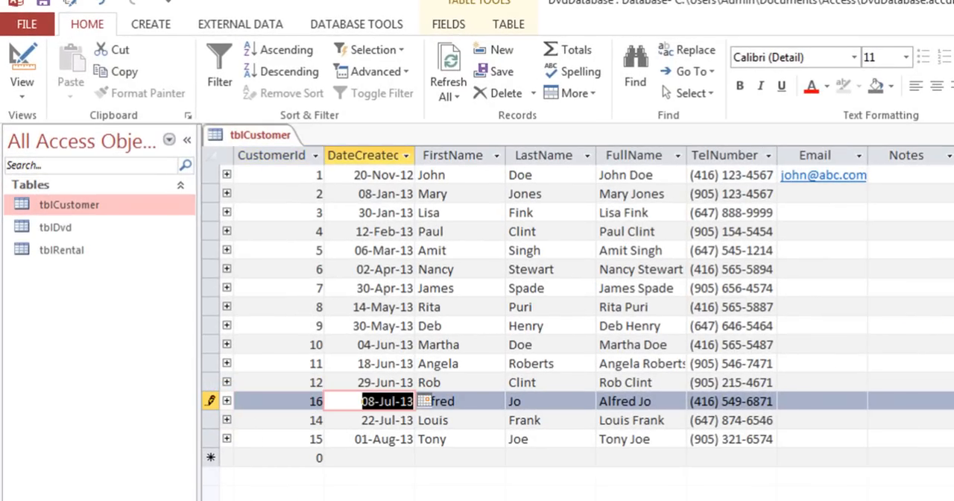
left_click(952, 134)
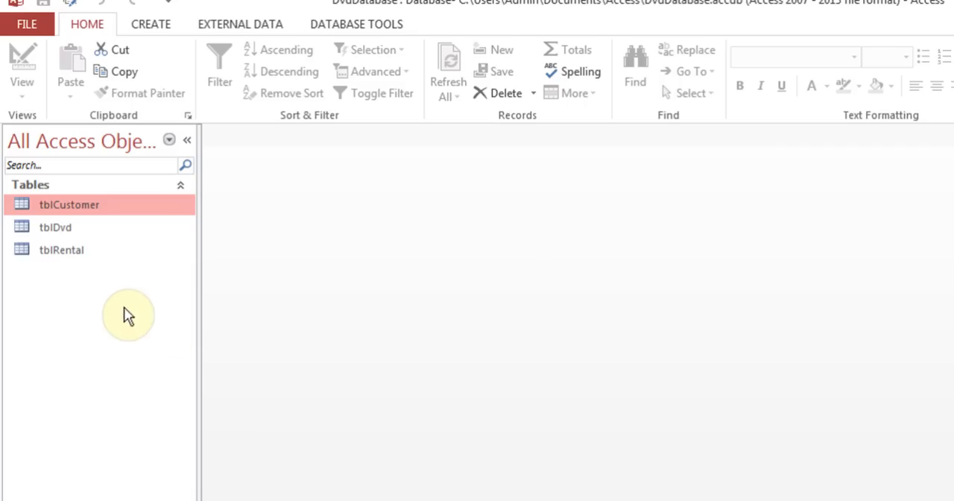
- In tblRental, assign the 08-Jul-13 customer to the blank Customer fields of rentals 1 and 8, and close the table
double_click(81, 255)
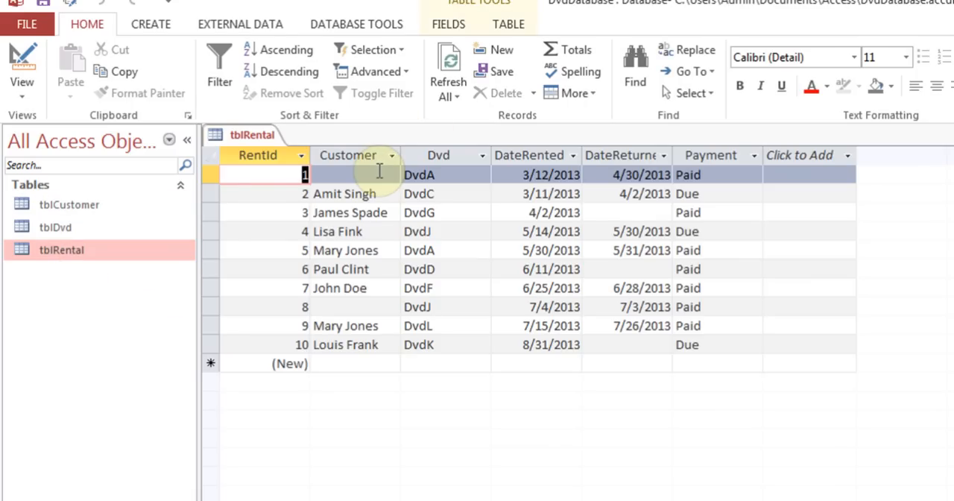
left_click(379, 173)
left_click(392, 174)
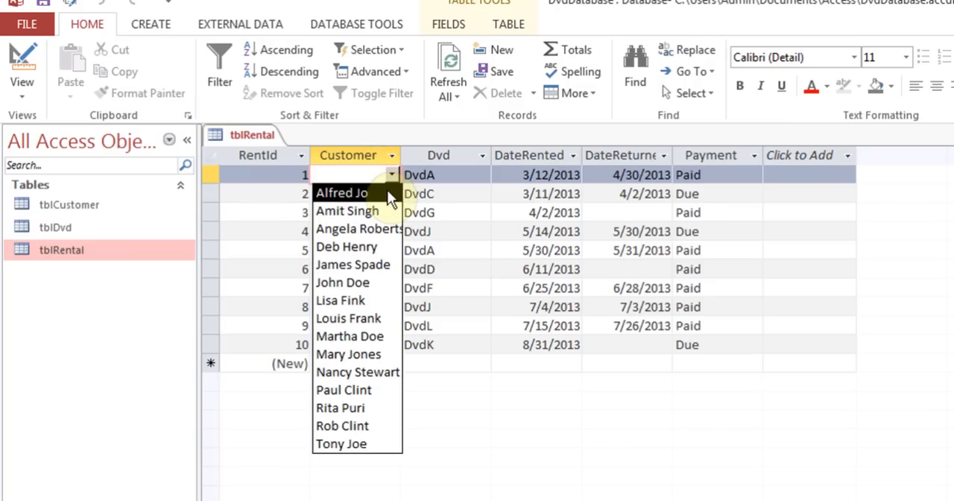
left_click(386, 194)
left_click(375, 307)
left_click(392, 307)
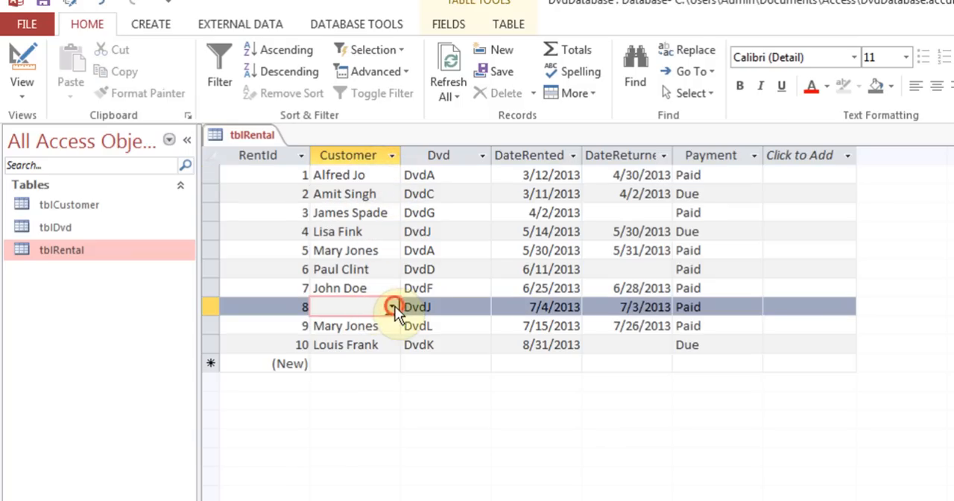
left_click(377, 323)
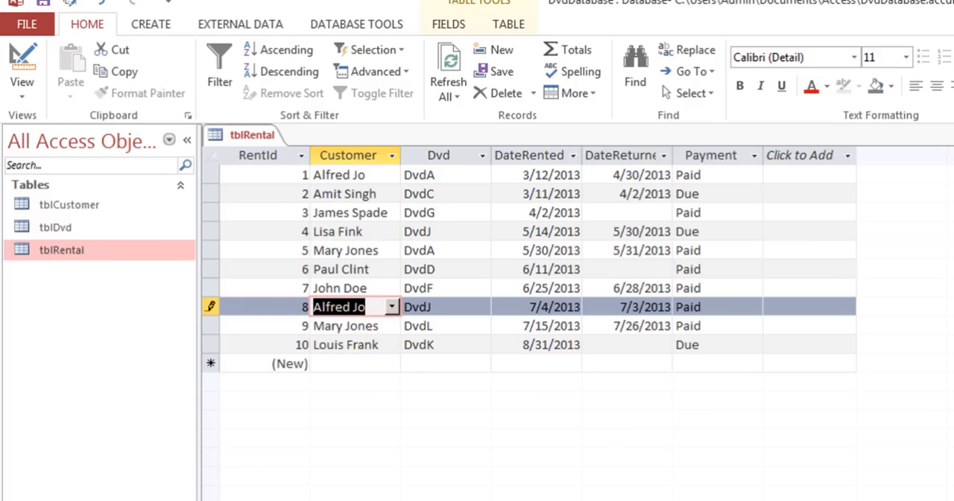
key("ctrl+w")
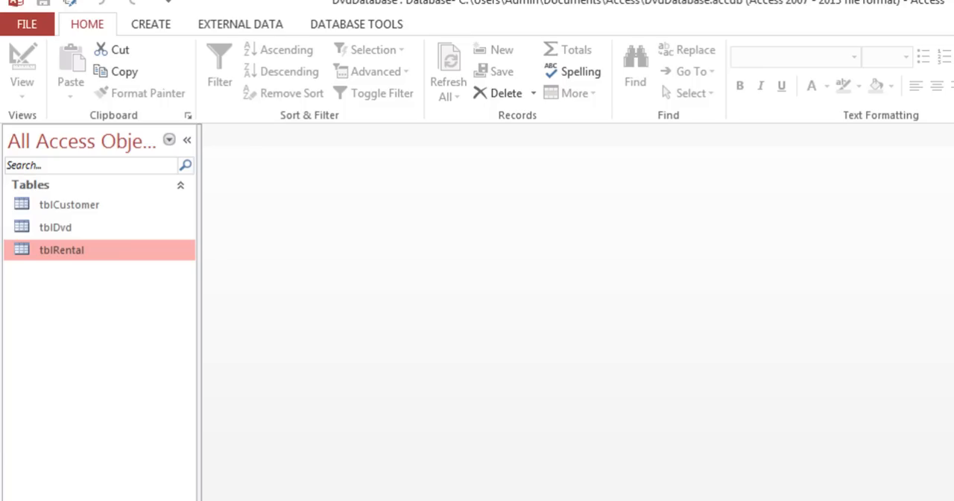
- Open tblCustomer and view the rentals of the customer with CustomerId 16, collapsing the subdatasheet when done
double_click(98, 207)
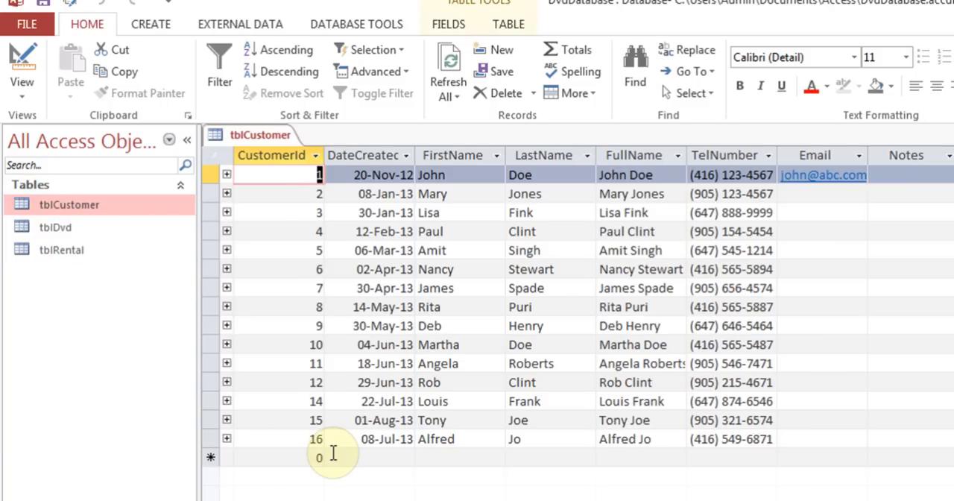
left_click(226, 439)
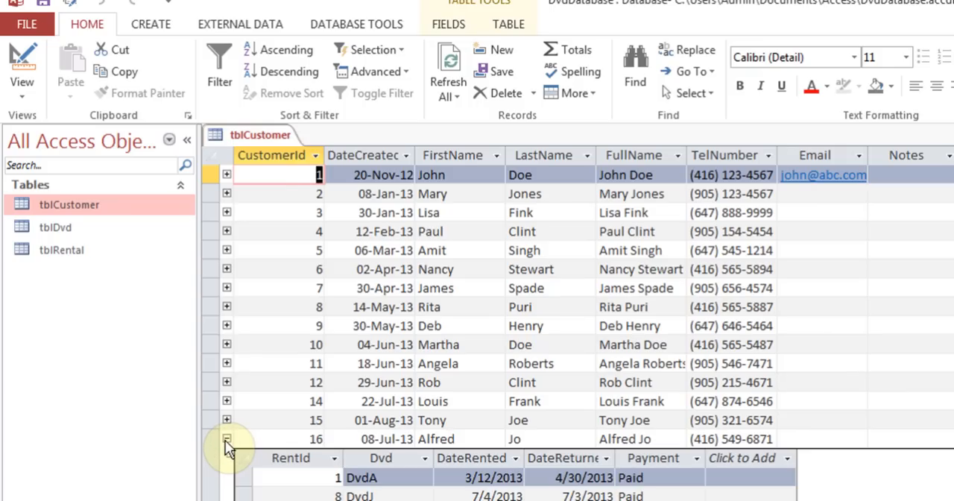
left_click(226, 439)
- Set the CustomerId of the 08-Jul-13 customer back to 13 and close tblCustomer
left_click(319, 439)
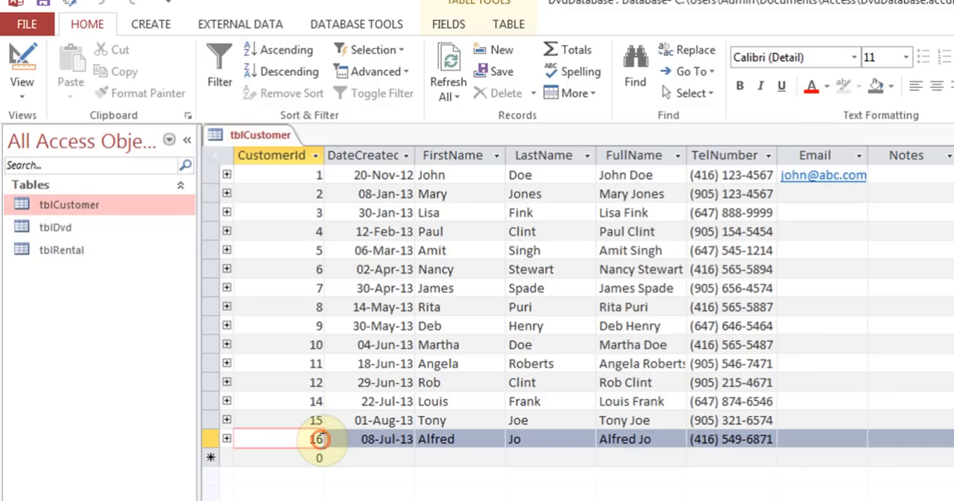
key("BackSpace")
type("3")
key("Tab")
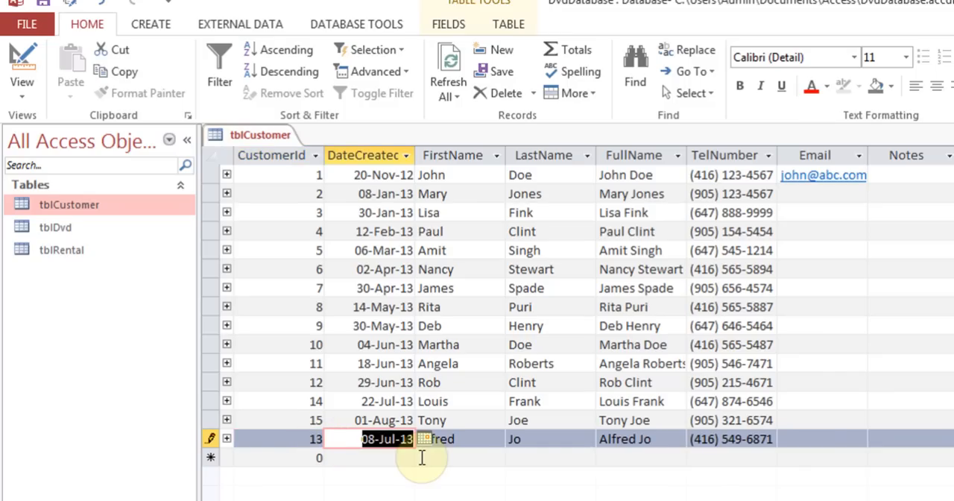
key("ctrl+w")
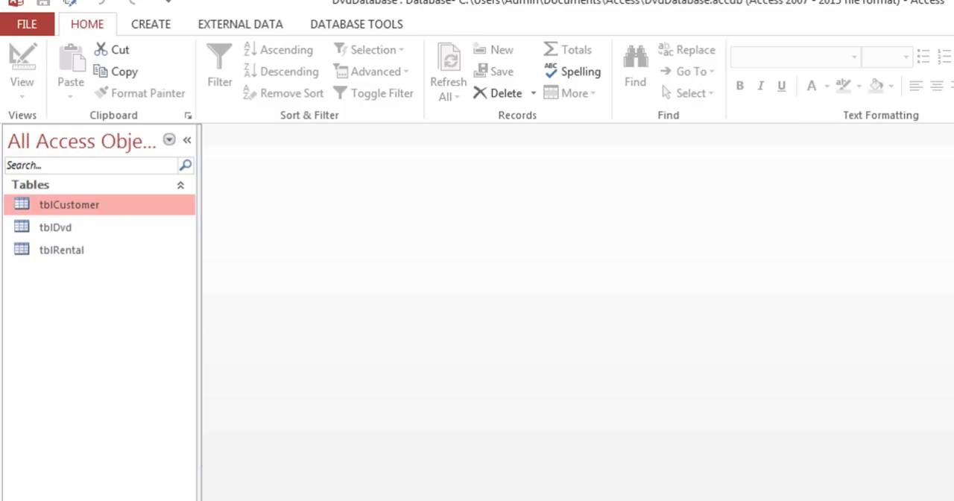
- In tblRental, reassign rentals 1 and 8 to the customer with CustomerId 13, save the record and close the table
left_click(81, 257)
double_click(81, 256)
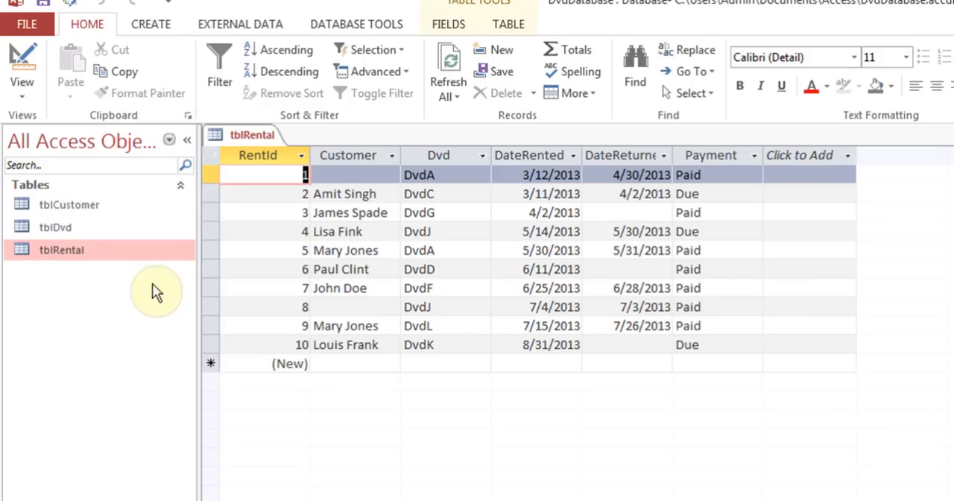
left_click(375, 176)
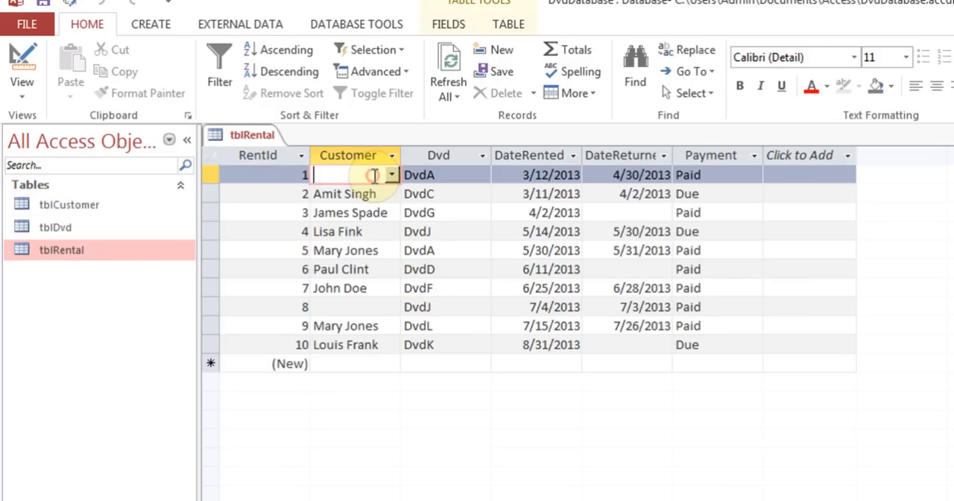
left_click(391, 174)
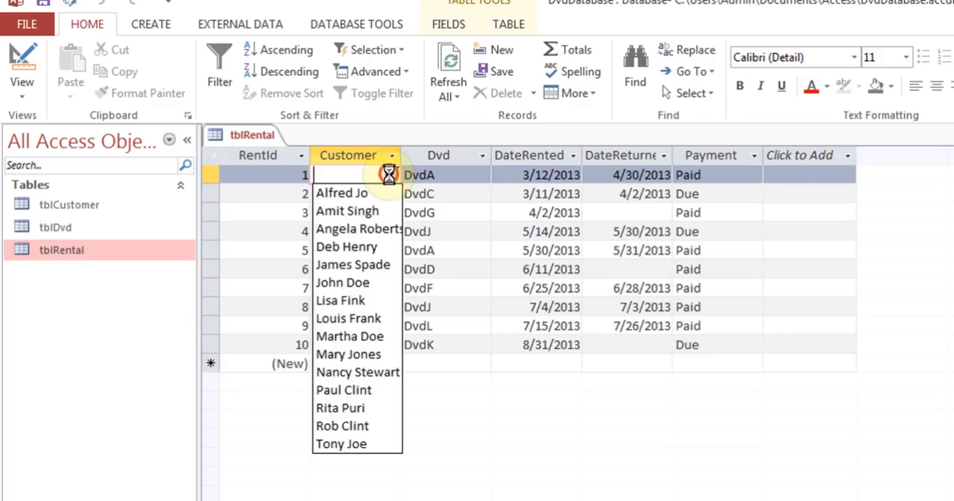
left_click(386, 193)
left_click(363, 307)
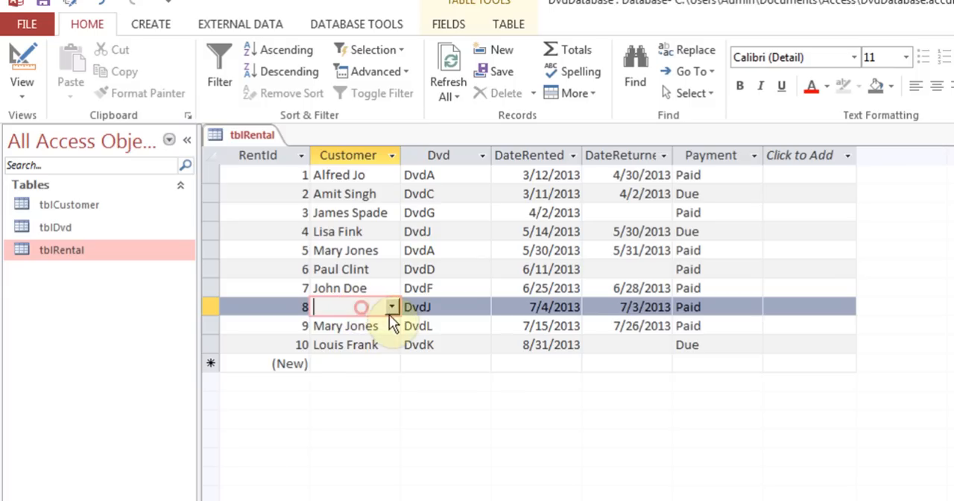
left_click(391, 306)
left_click(373, 326)
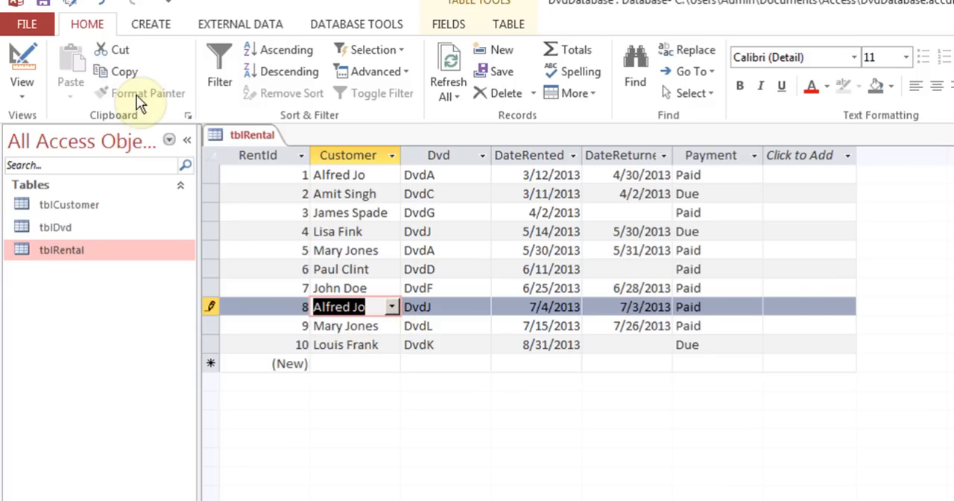
left_click(36, 4)
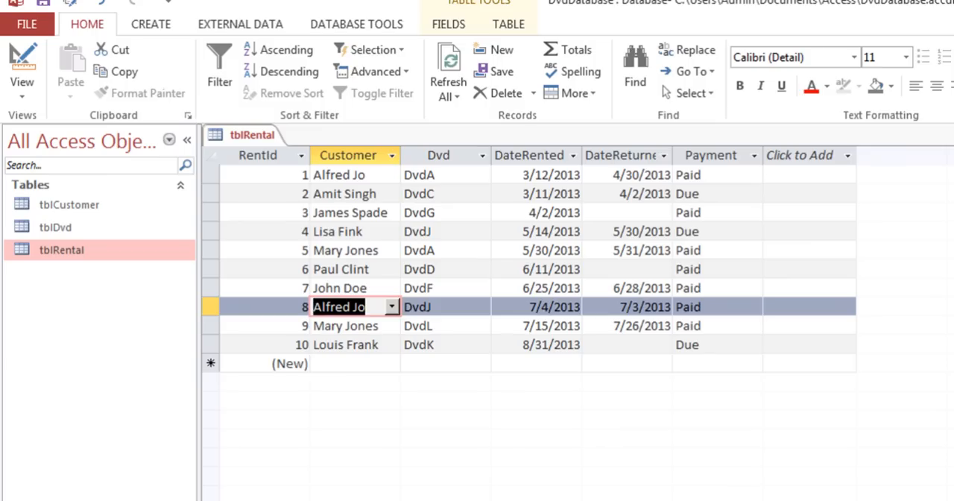
left_click(944, 112)
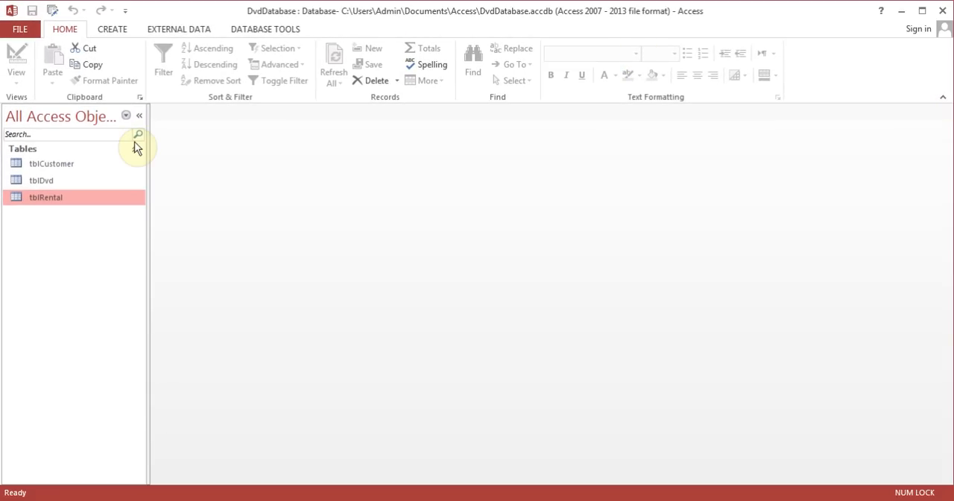
- Add a tblCustomer record with CustomerId 100 and DateCreated 02-Aug-13, filling in the test customer's first and last names
double_click(73, 166)
left_click(234, 352)
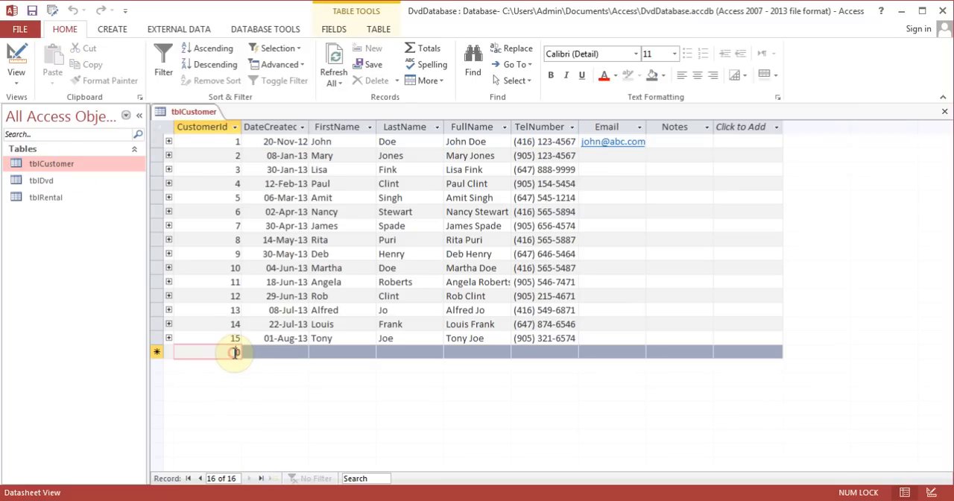
type("100")
key("Tab")
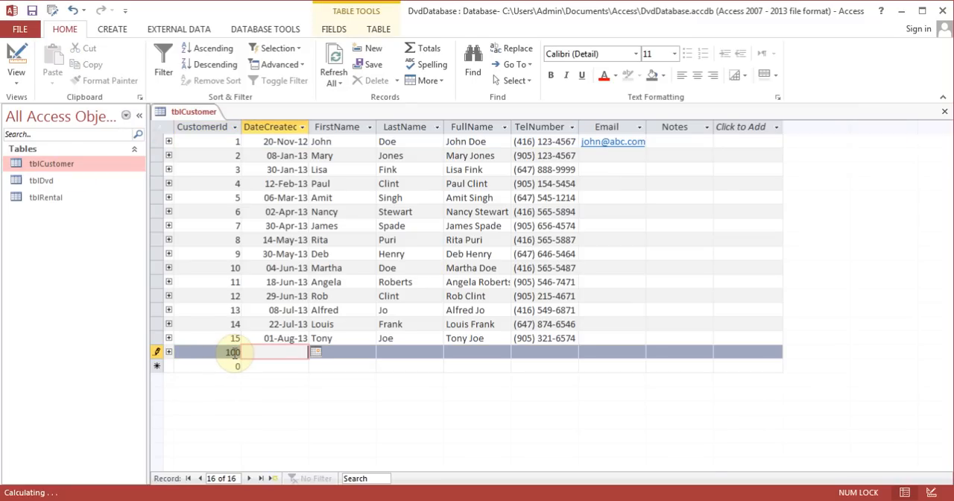
left_click(316, 352)
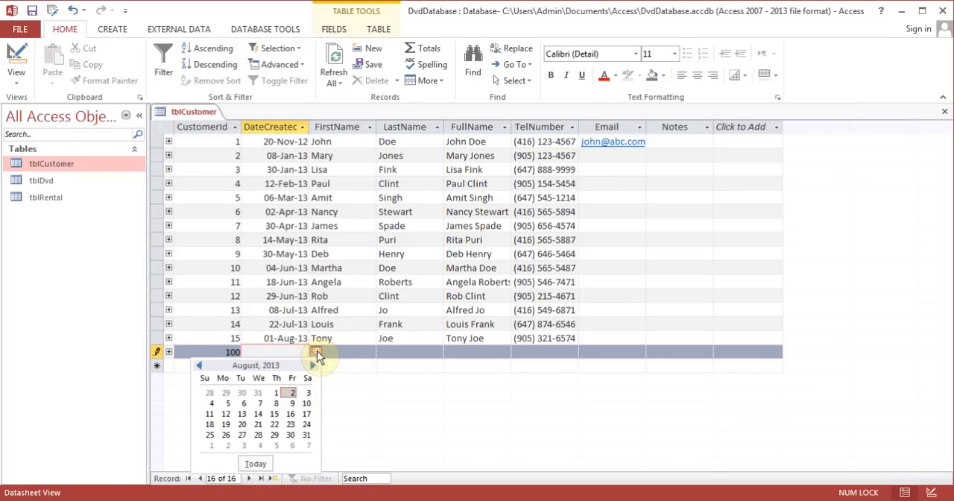
left_click(292, 392)
left_click(358, 351)
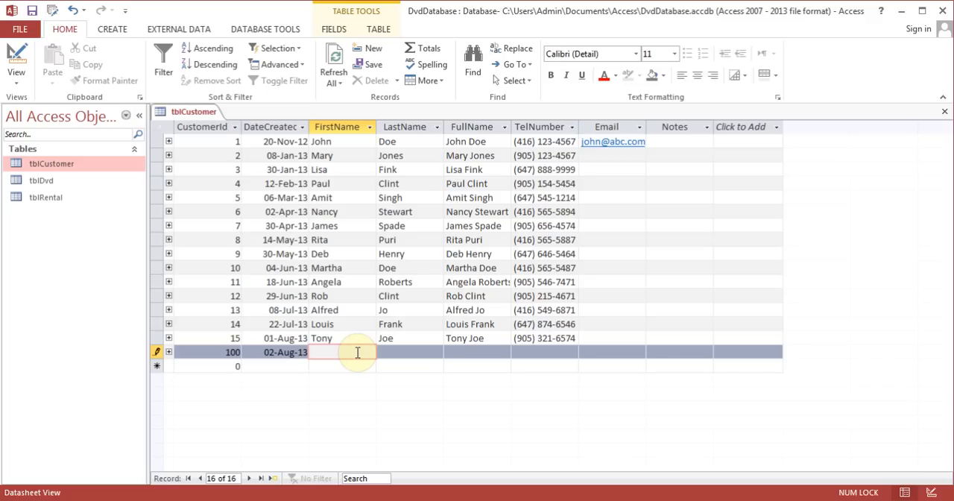
type("test")
key("Tab")
type("Doe")
key("Tab")
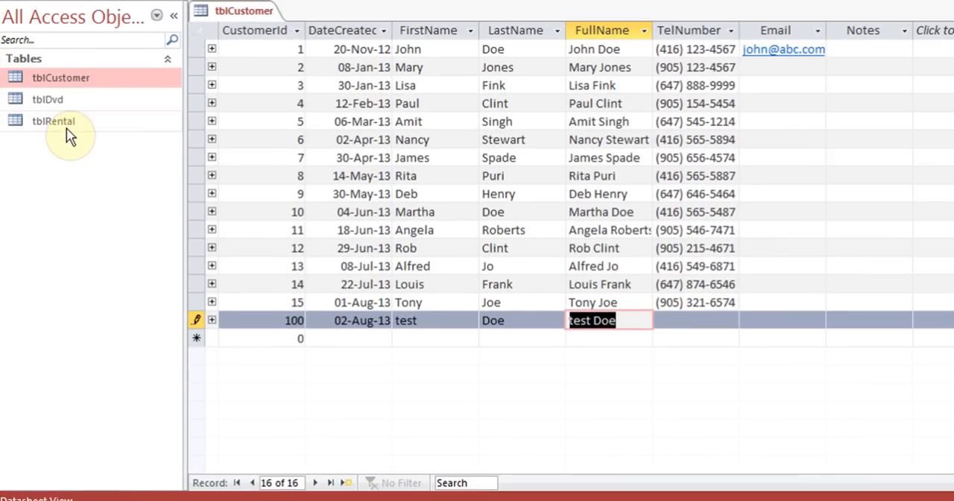
- Open tblRental and check the Customer list of rental 11 for the new test customer
double_click(66, 127)
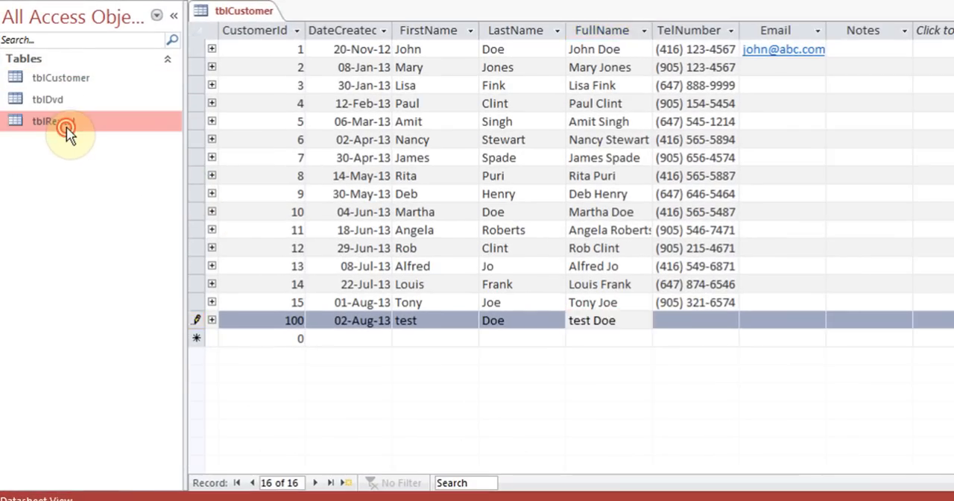
left_click(360, 235)
left_click(369, 231)
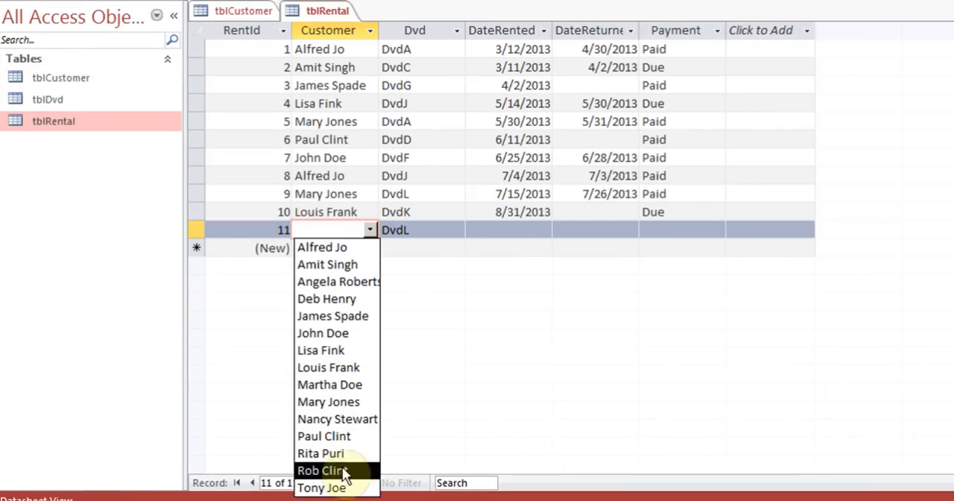
left_click(507, 339)
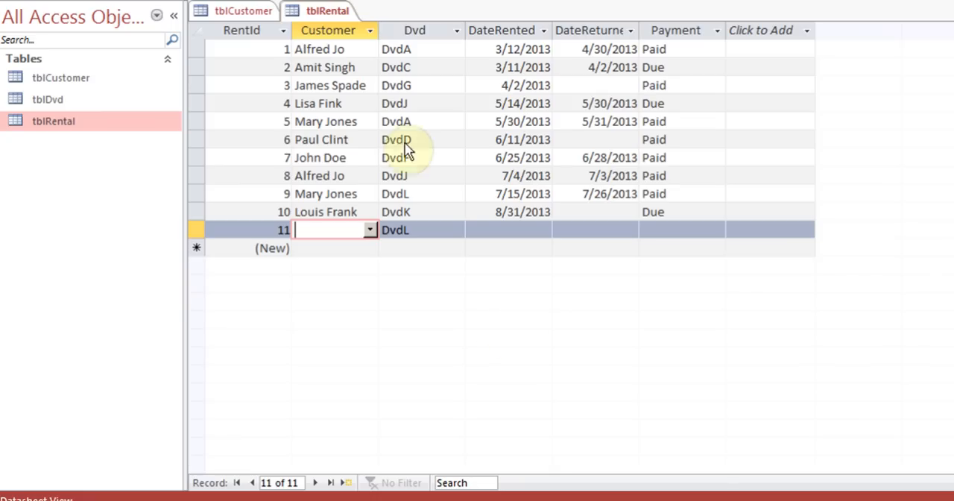
- Refresh the tblRental data, recheck the customer choices for rental 11, and close the table
left_click(440, 0)
left_click(441, 0)
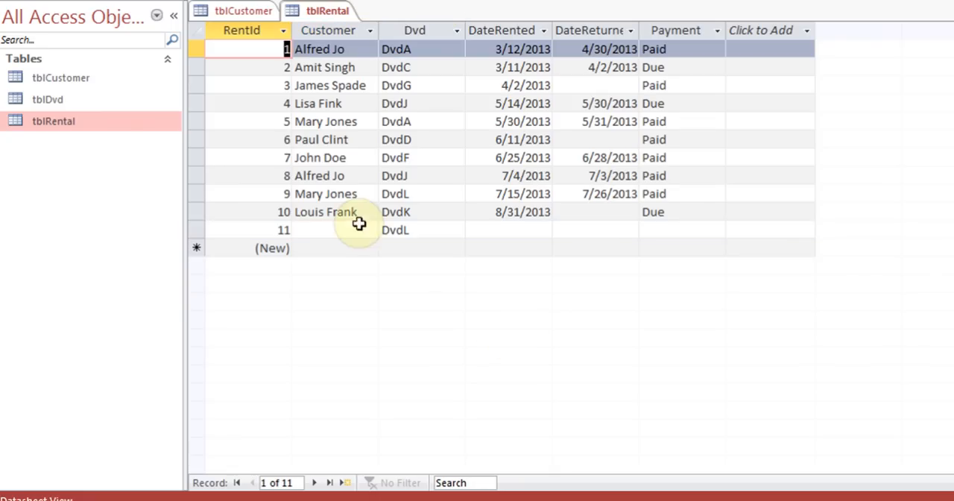
left_click(335, 231)
left_click(369, 232)
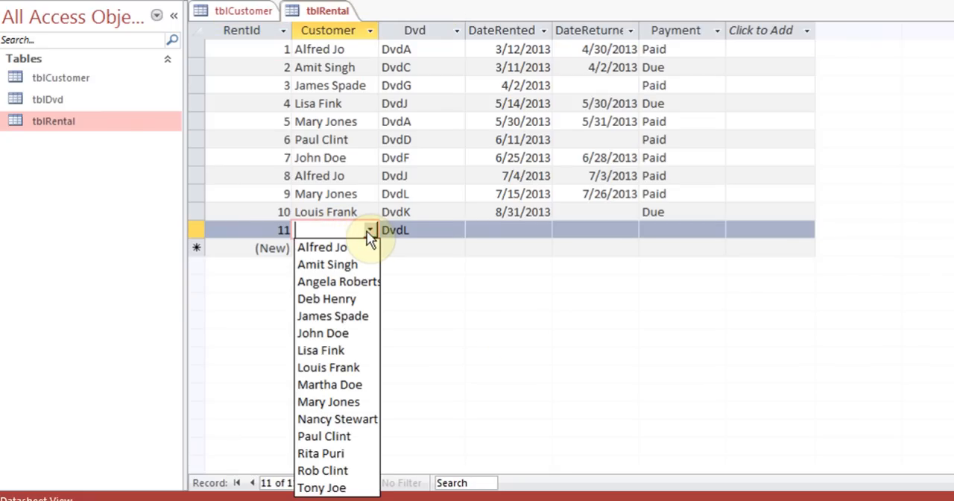
left_click(369, 232)
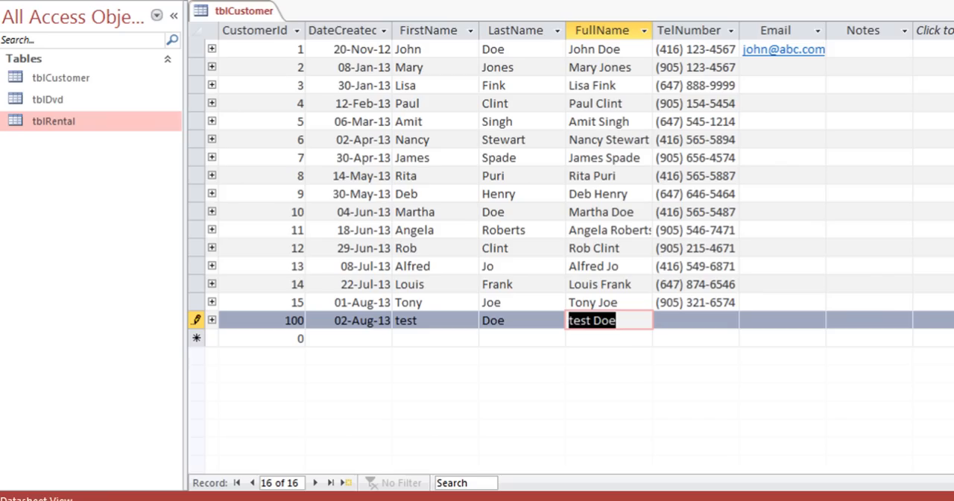
- Close tblCustomer to save the new customer record, and reopen tblRental to examine the customer choices for rental 11
key("ctrl+w")
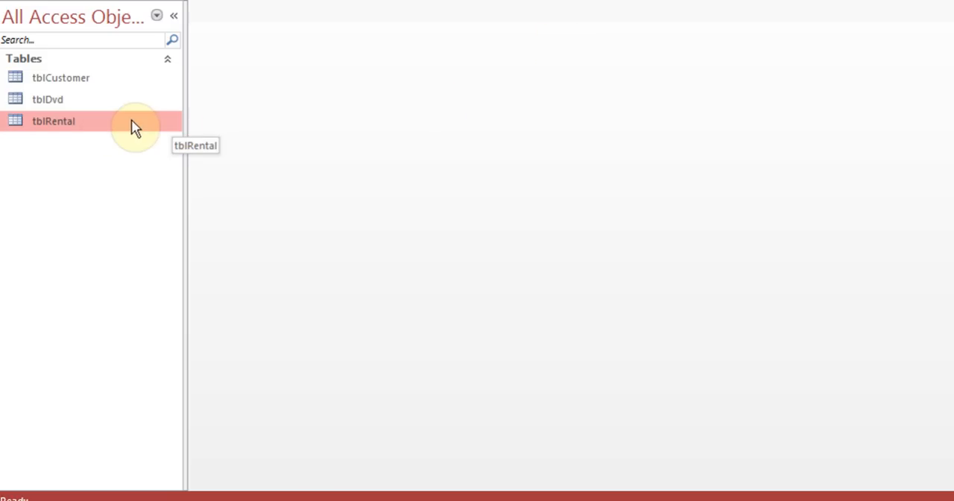
double_click(84, 127)
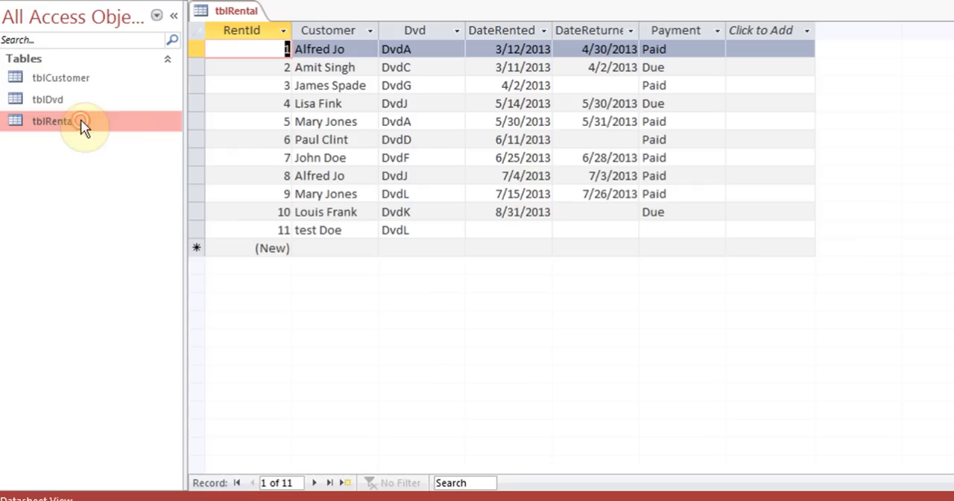
left_click(348, 230)
left_click(369, 231)
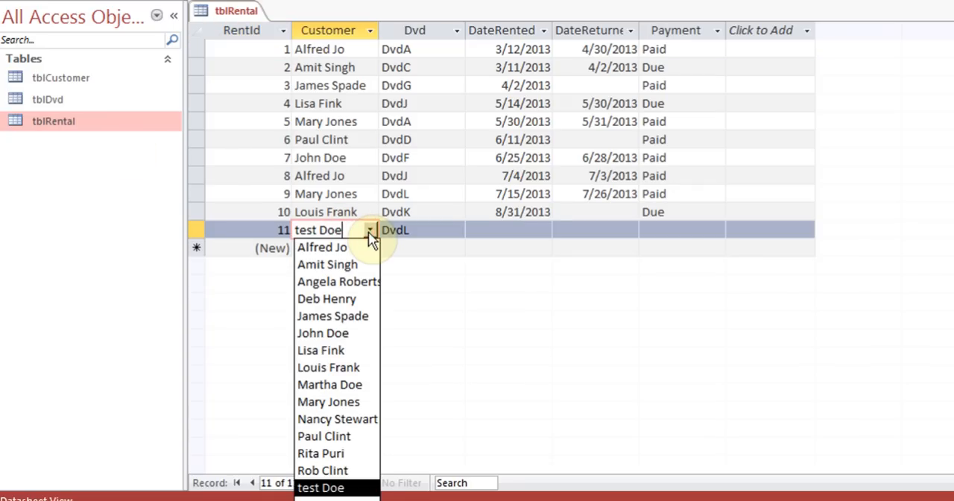
left_click(369, 231)
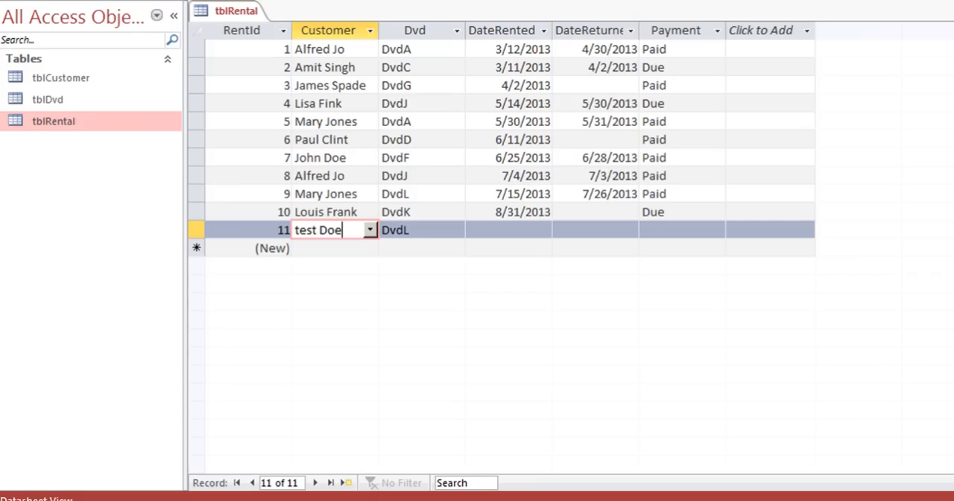
- Close tblRental, delete the test customer record with CustomerId 100 from tblCustomer, and close that table
key("ctrl+w")
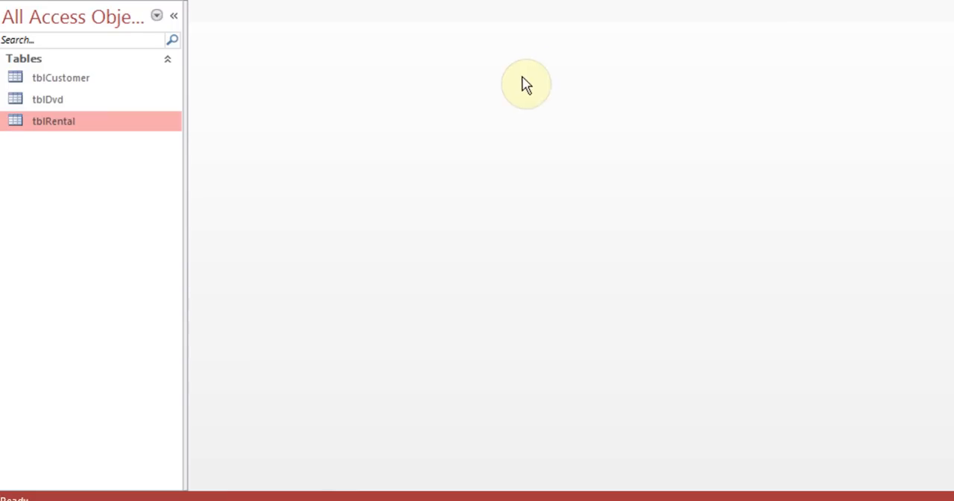
left_click(89, 80)
double_click(89, 80)
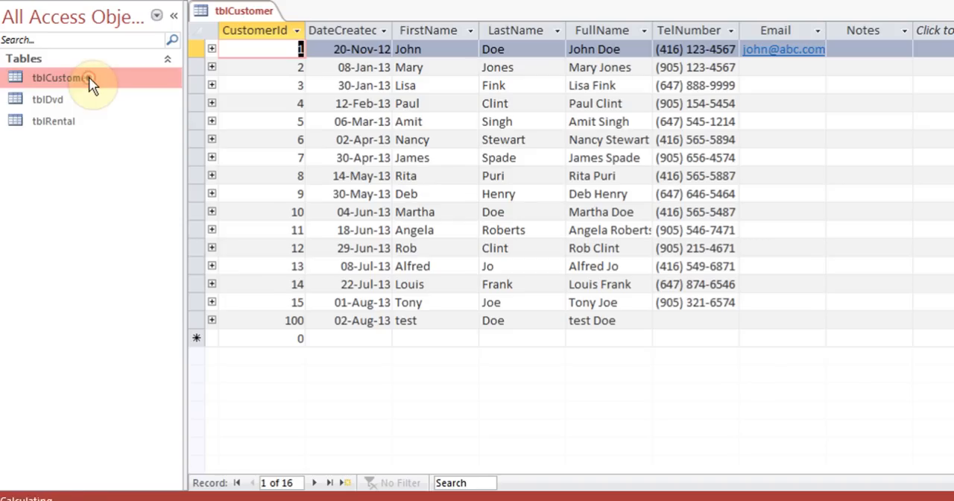
left_click(202, 318)
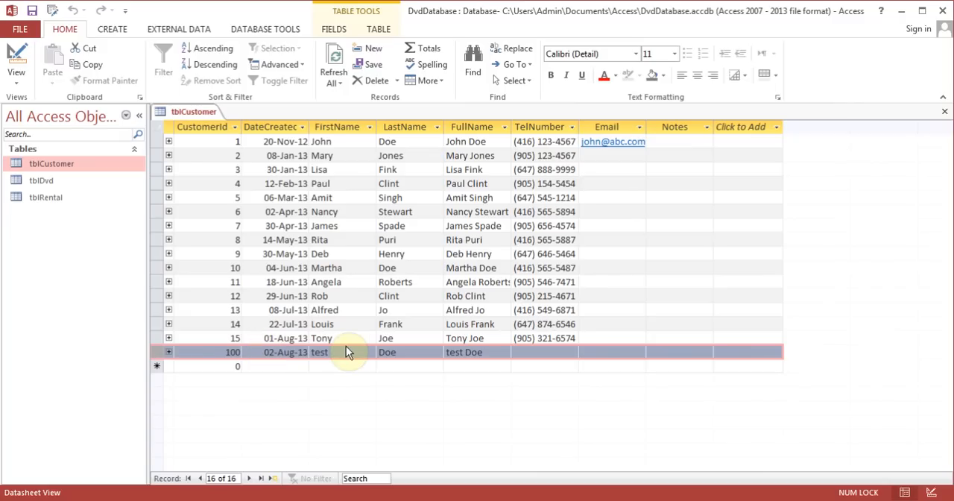
left_click(397, 80)
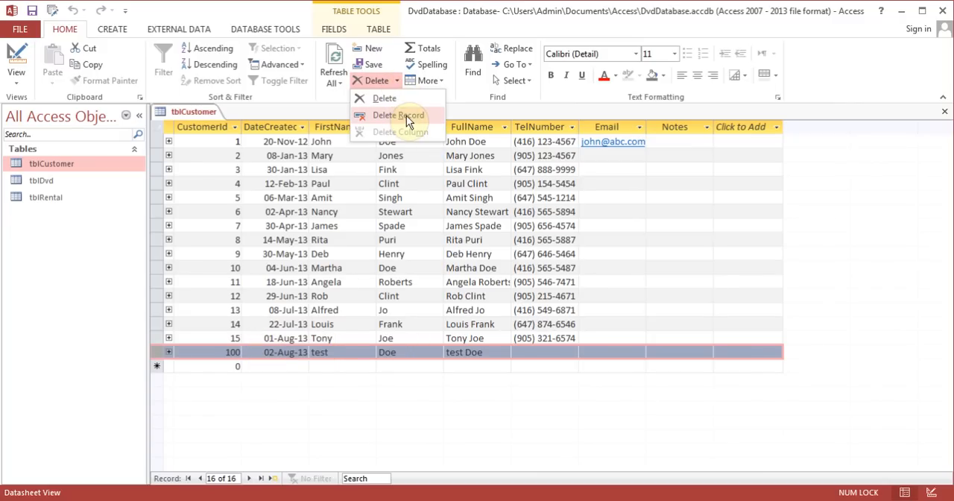
left_click(406, 115)
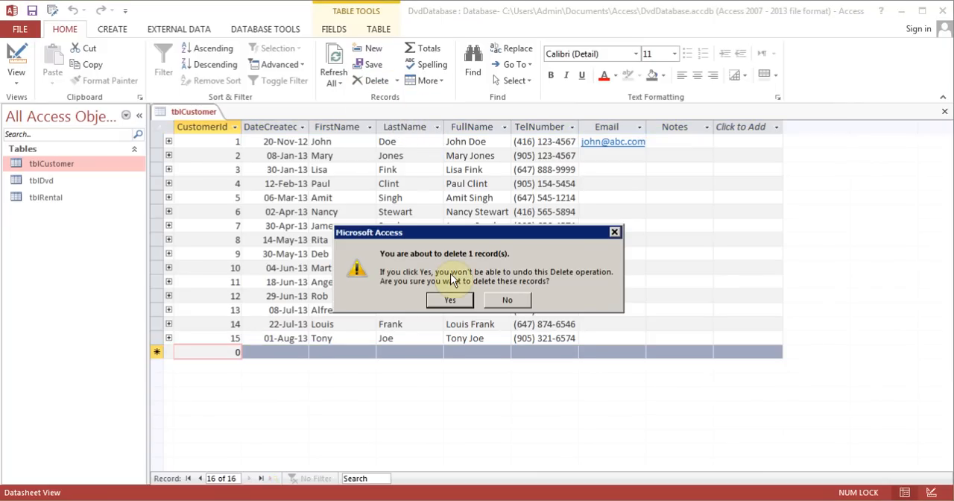
left_click(450, 299)
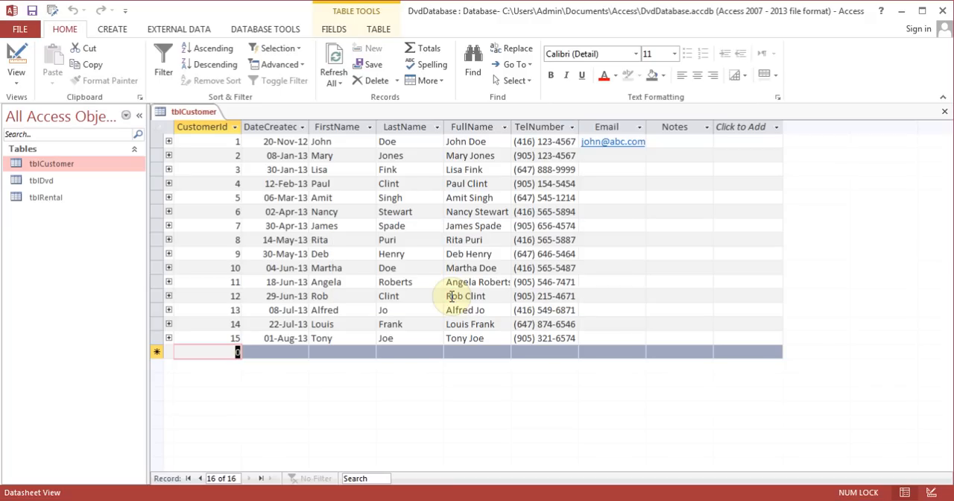
left_click(945, 111)
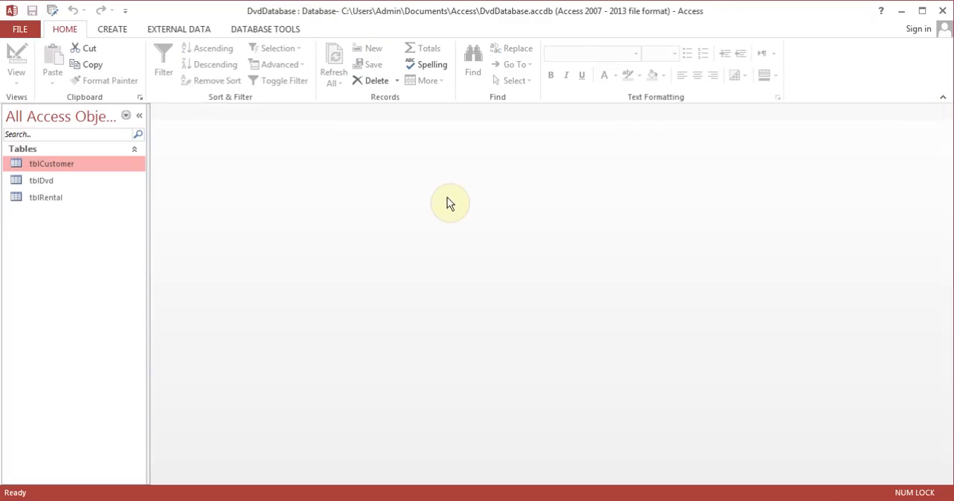
- Reopen tblRental to check the Customer field of rental 11, and close the table
left_click(54, 199)
double_click(55, 197)
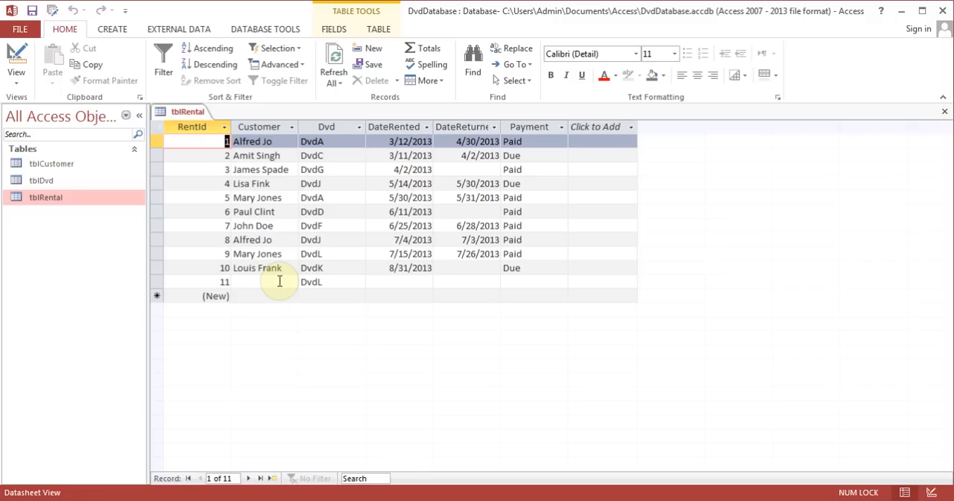
left_click(944, 111)
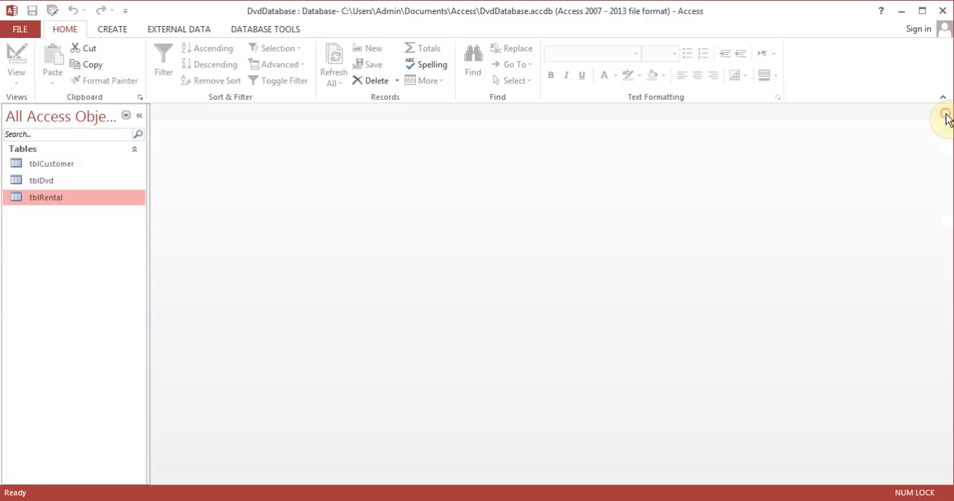
left_click(291, 30)
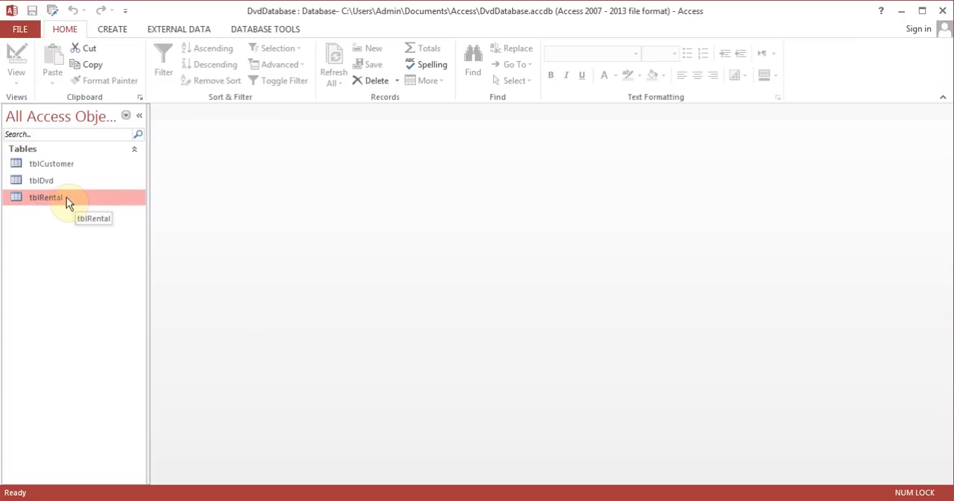
- In tblRental, review the customer choices for rental 11, set its DateRented to 8/2/2013, and close the table
double_click(61, 197)
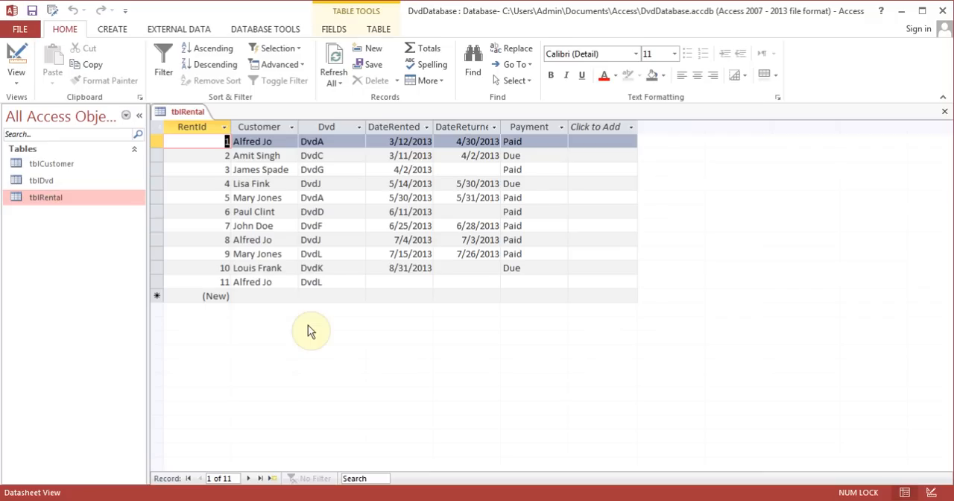
left_click(272, 280)
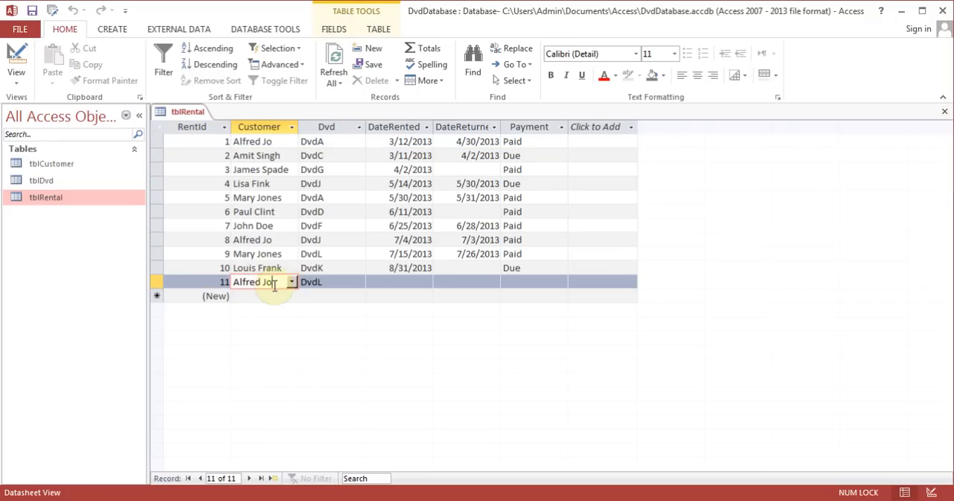
left_click(291, 282)
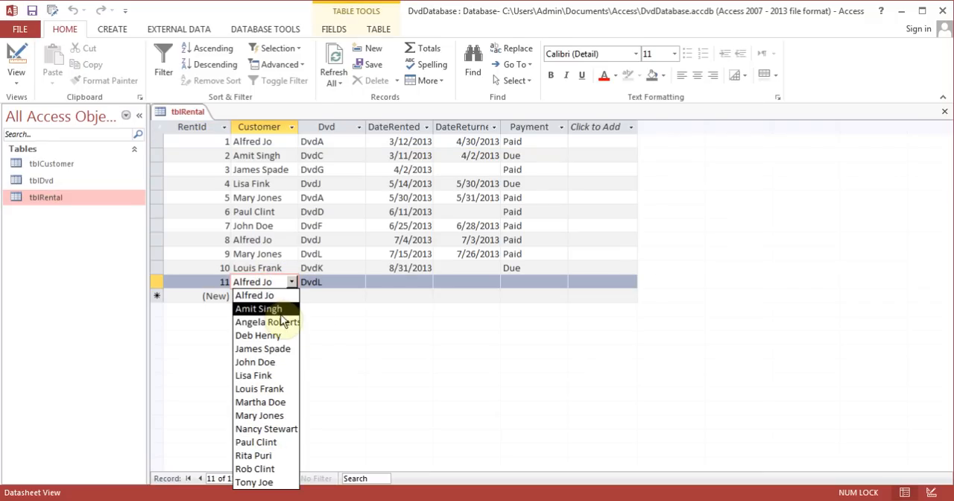
left_click(277, 281)
left_click(417, 282)
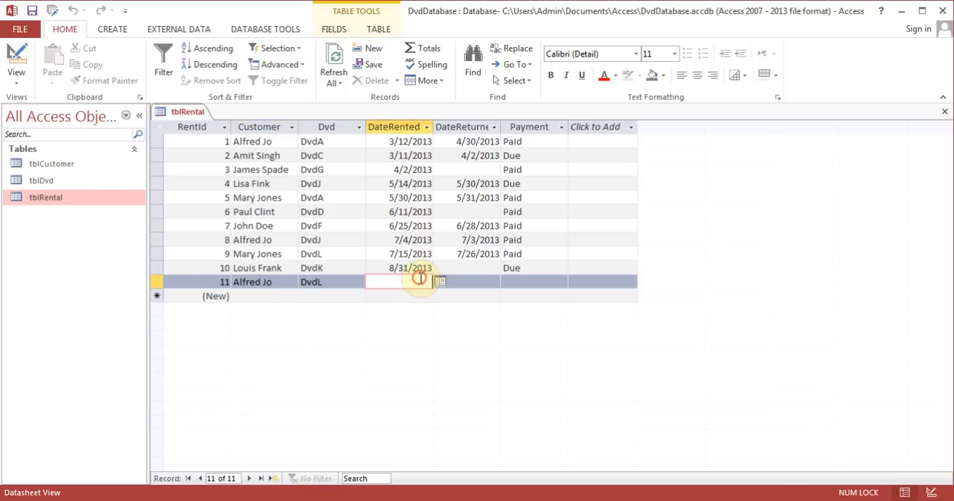
left_click(438, 282)
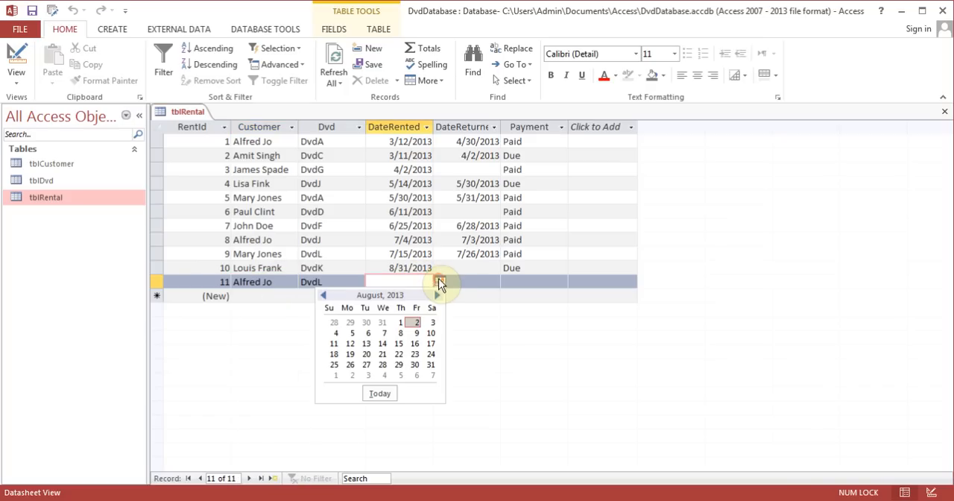
left_click(415, 322)
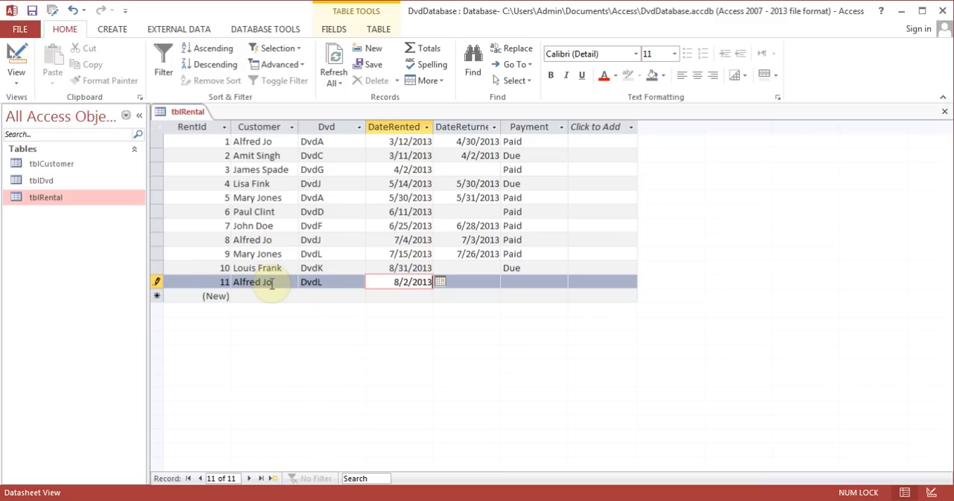
left_click(945, 112)
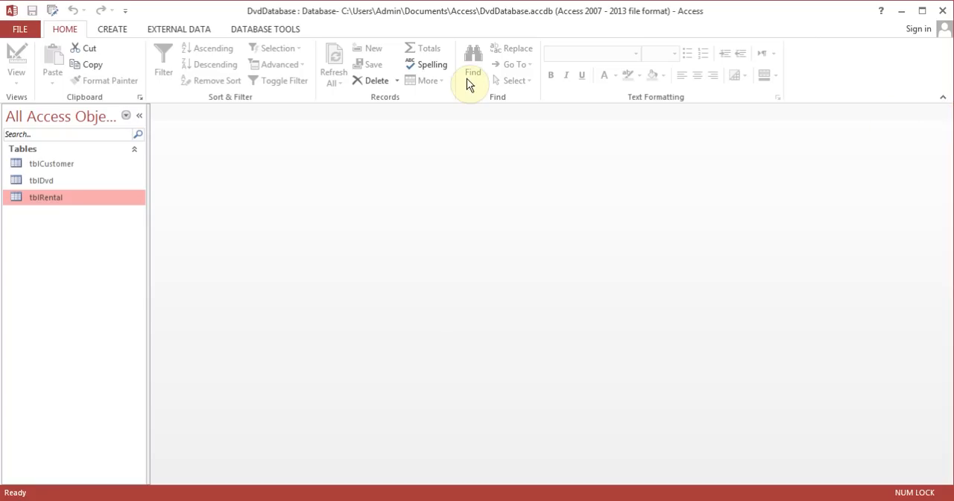
- Enforce referential integrity with cascading updates and cascading deletes on the relationship between tblCustomer and tblRental, and close the Relationships window
left_click(284, 32)
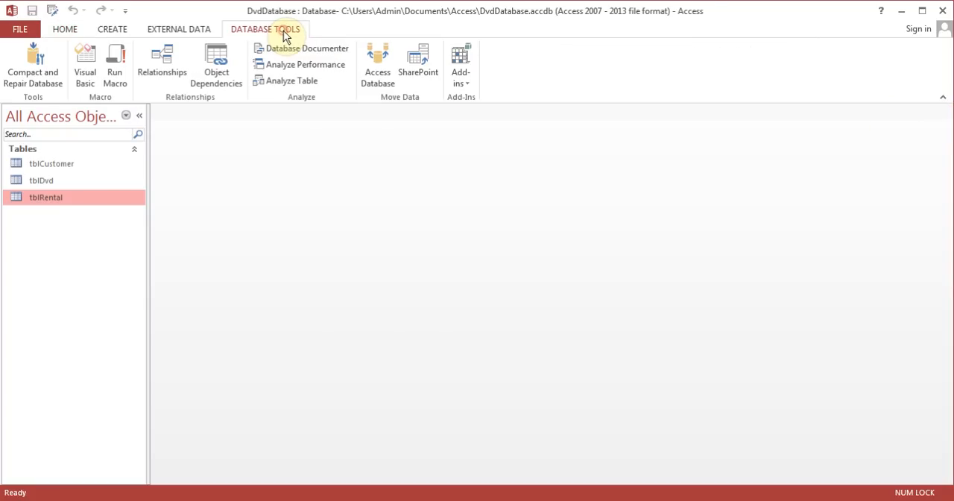
left_click(168, 55)
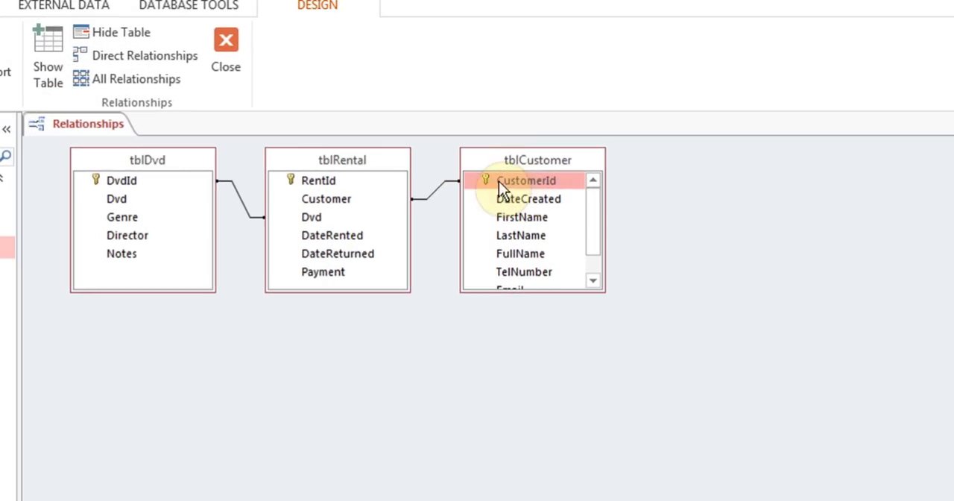
right_click(432, 198)
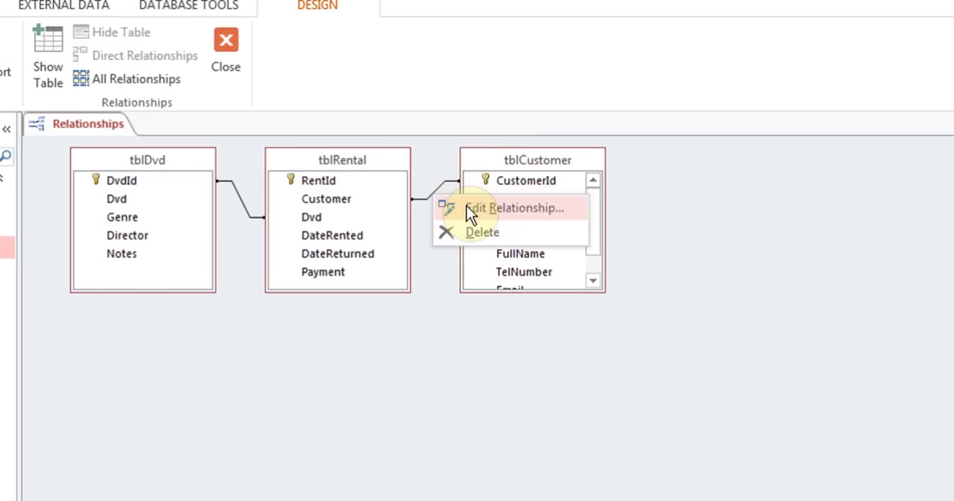
left_click(466, 207)
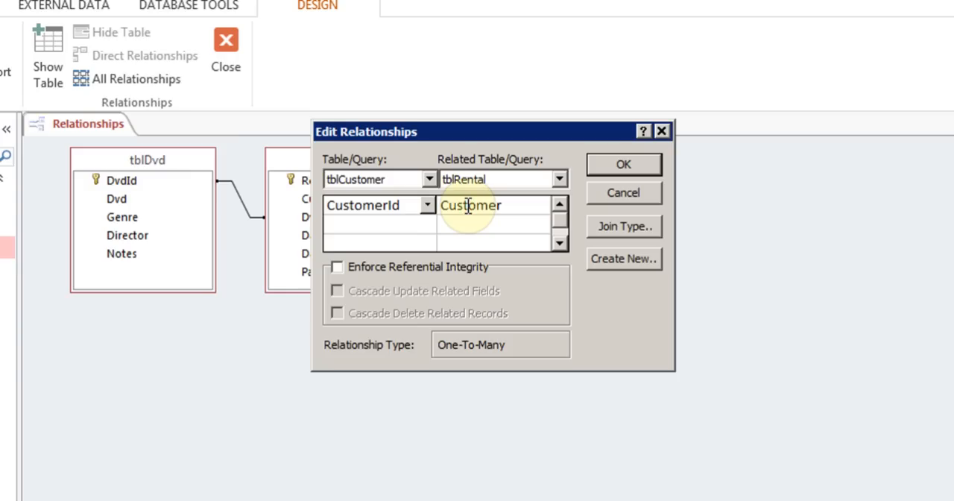
left_click(336, 269)
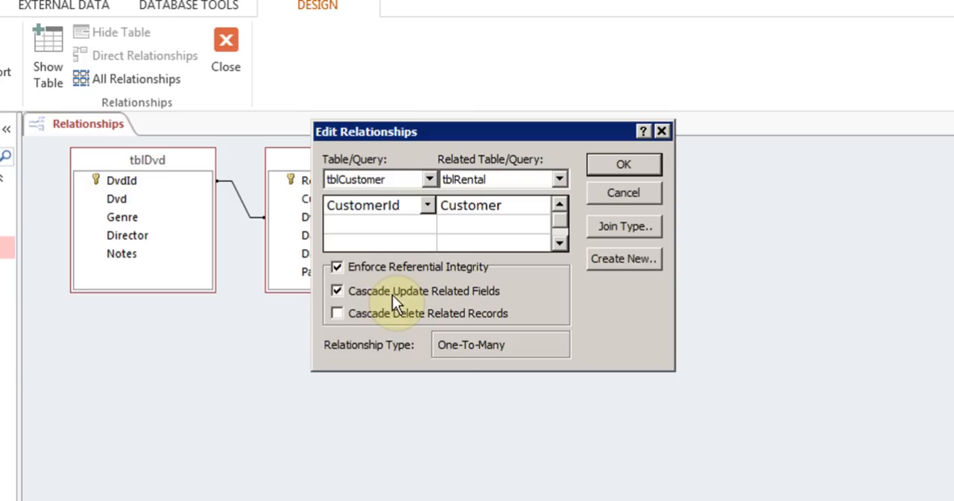
left_click(337, 313)
left_click(608, 168)
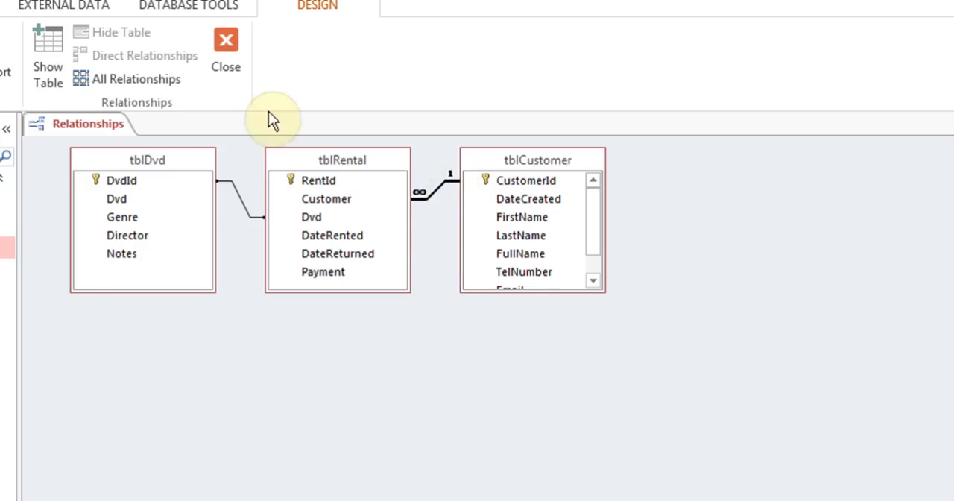
left_click(225, 45)
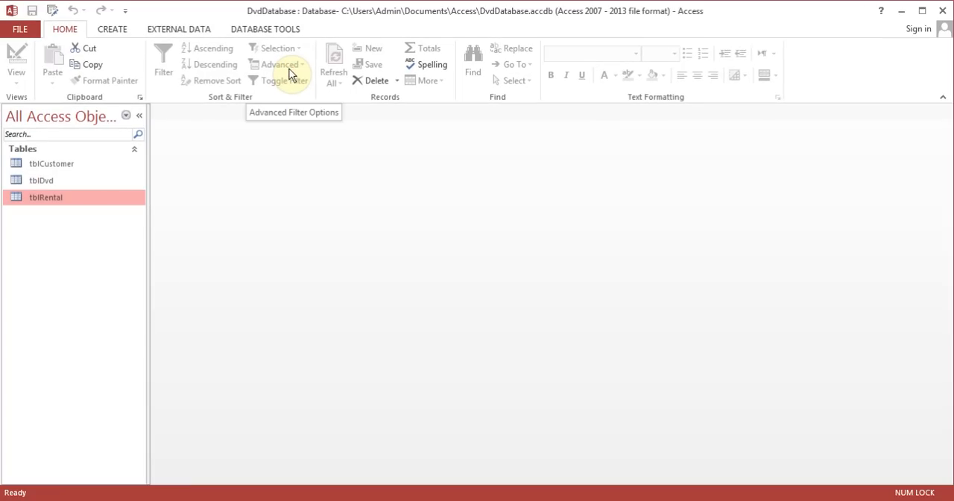
- In tblCustomer, set the CustomerId of the customer created on 08-Jul-13 to 16, and close the table
double_click(66, 163)
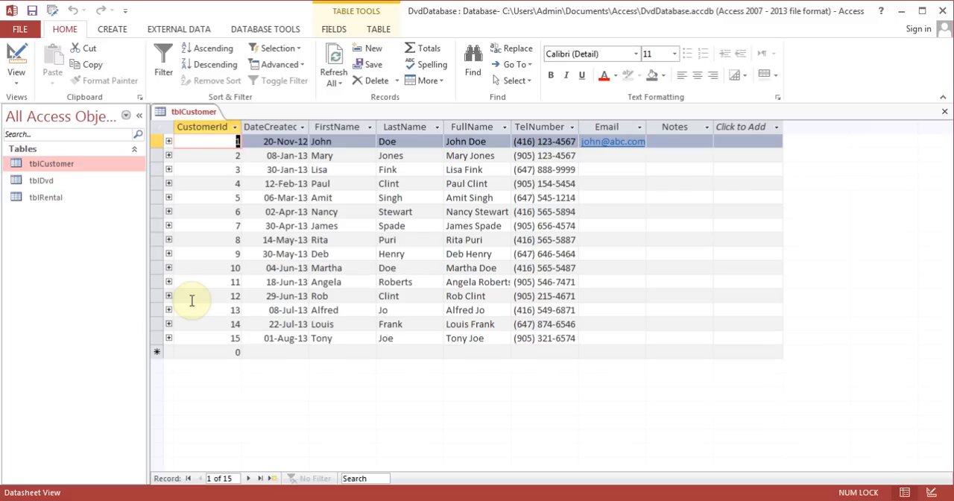
left_click(236, 310)
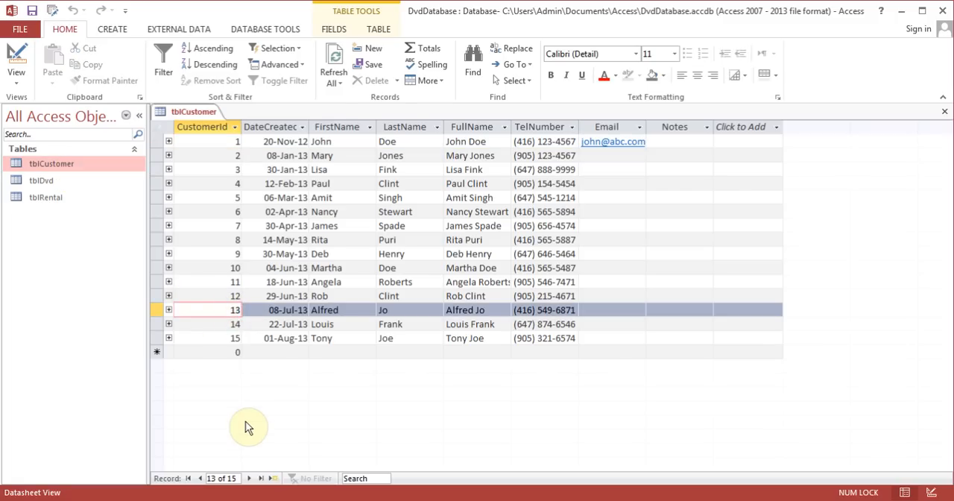
key("BackSpace")
type("6")
left_click(944, 112)
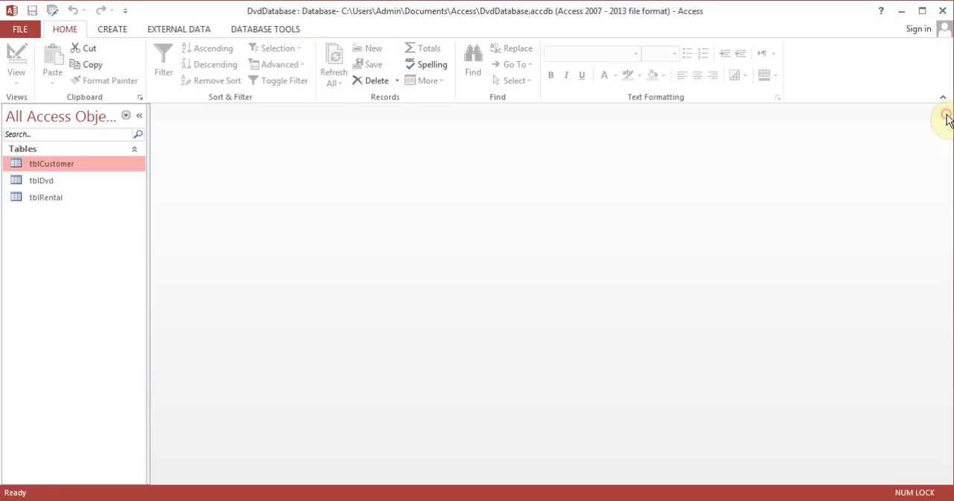
- Open tblRental and check the Customer entries of rentals 1, 8 and 11
double_click(54, 198)
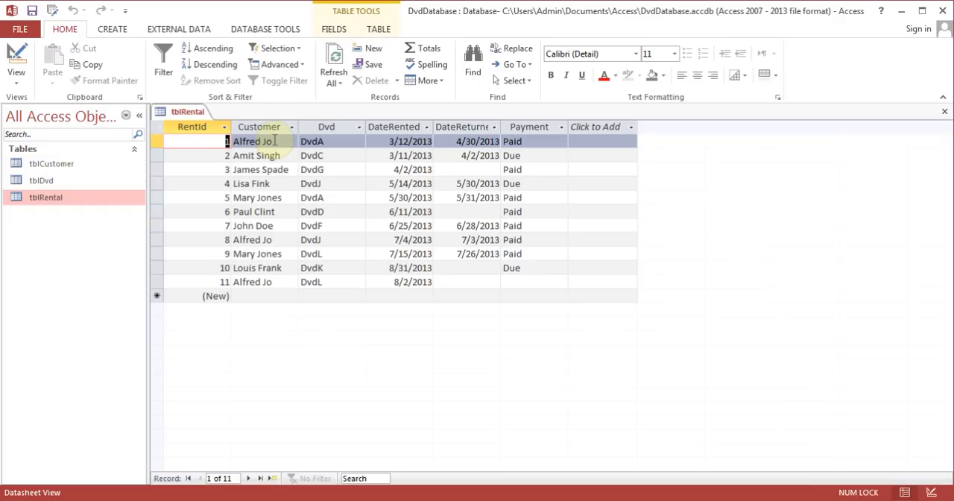
left_click(274, 140)
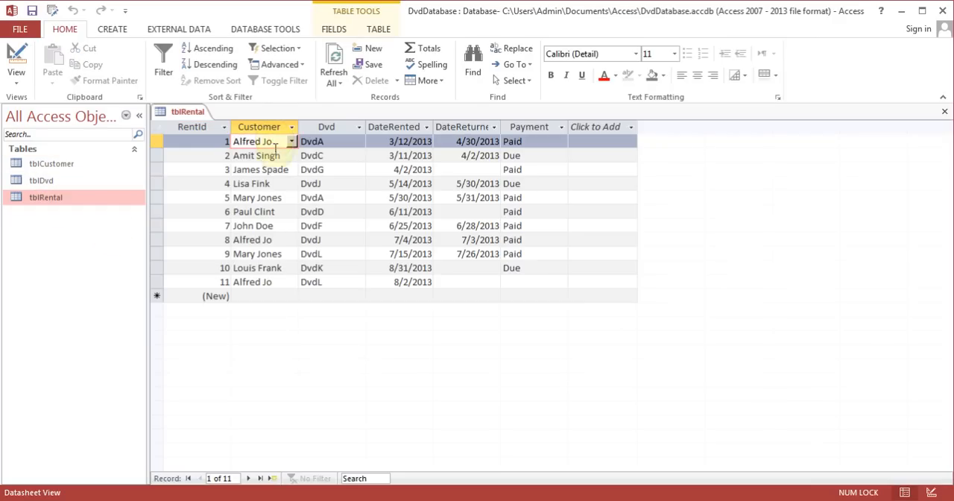
left_click(283, 240)
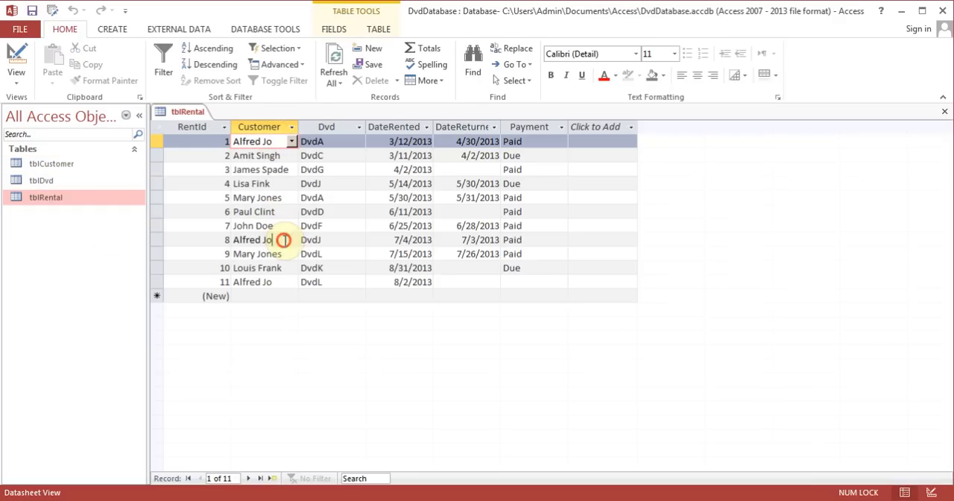
left_click(285, 282)
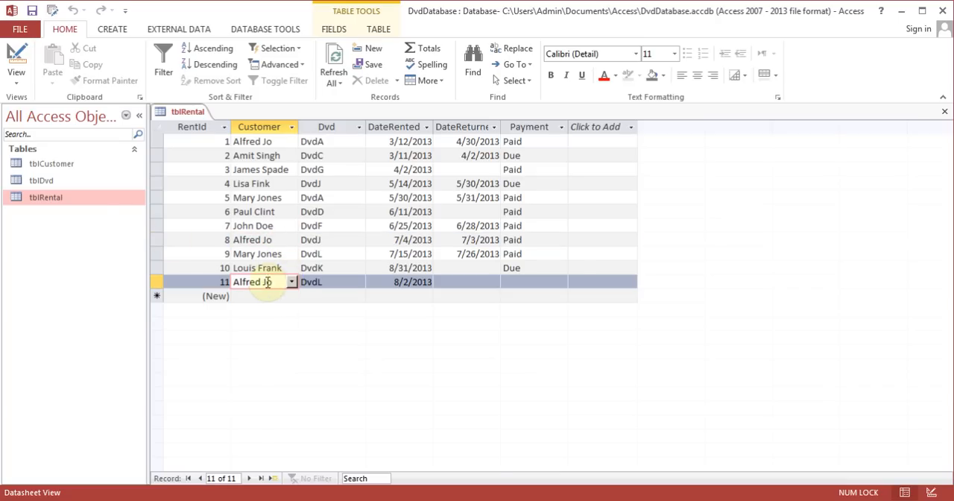
- Open tblCustomer, expand and collapse the related rentals of CustomerId 16, and return to tblRental
left_click(69, 167)
double_click(69, 167)
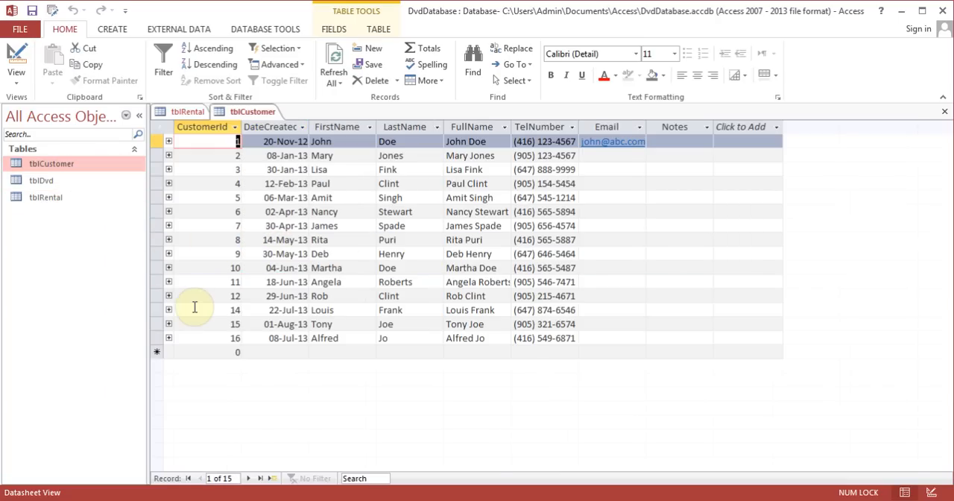
left_click(169, 338)
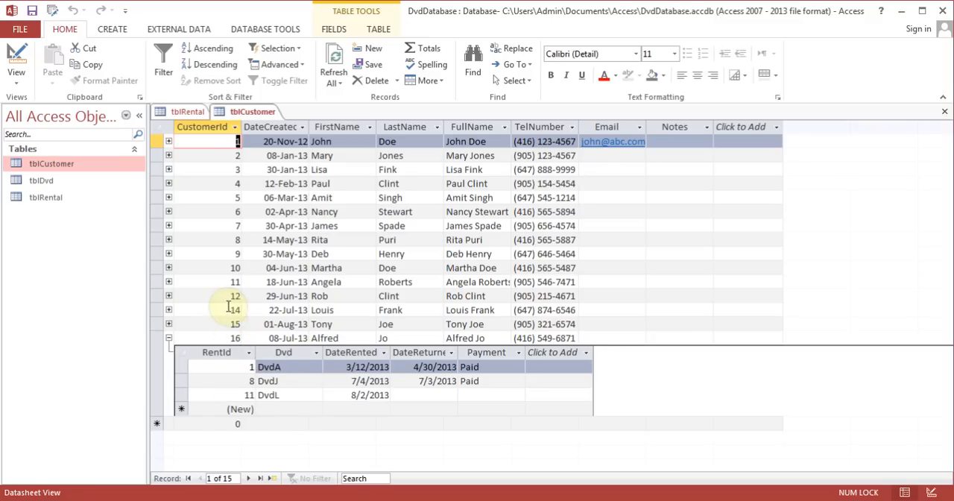
left_click(169, 339)
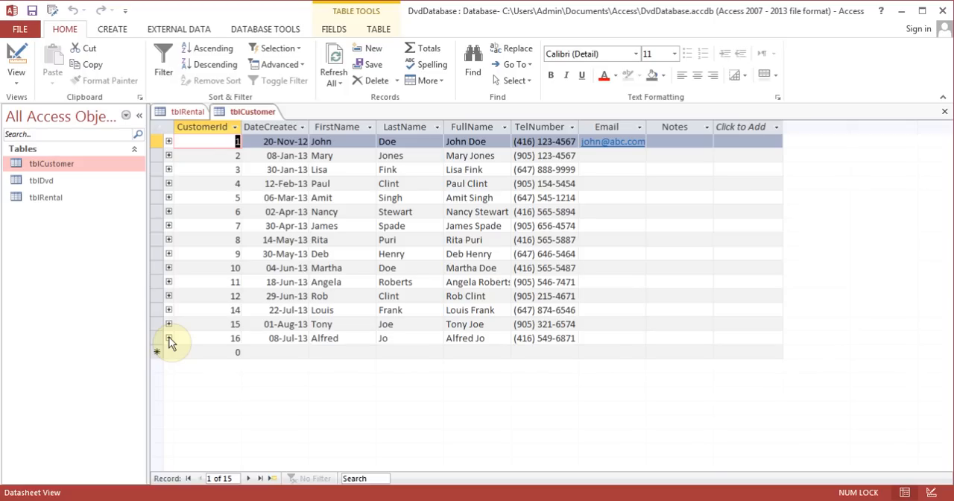
left_click(185, 111)
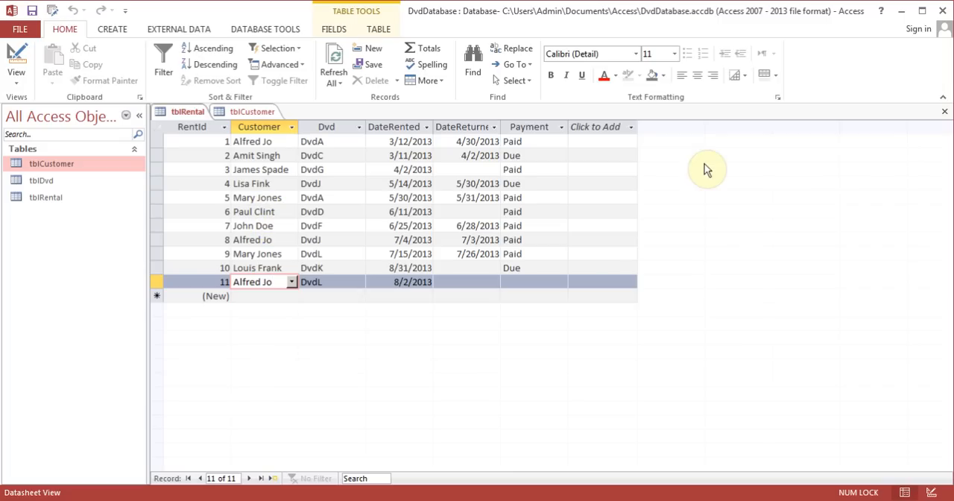
- Close tblRental and delete the record with CustomerId 1 from tblCustomer together with its related records
left_click(944, 111)
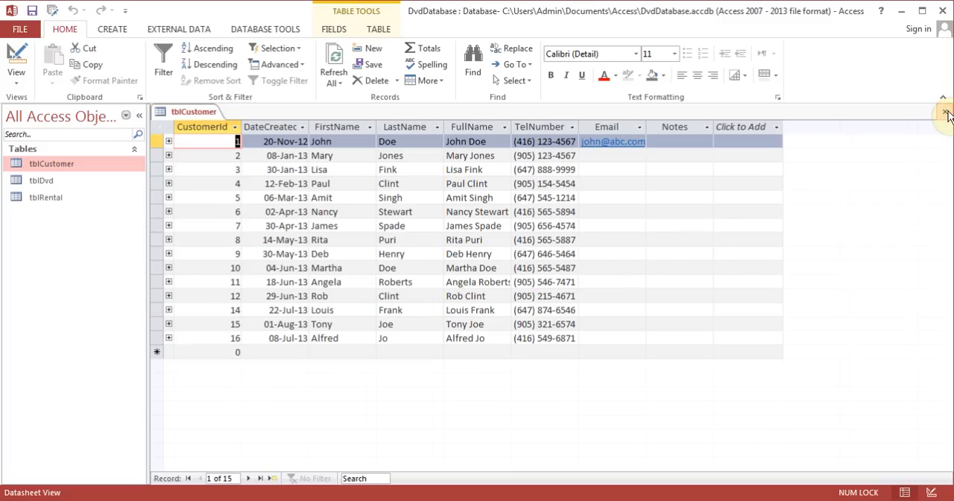
left_click(158, 141)
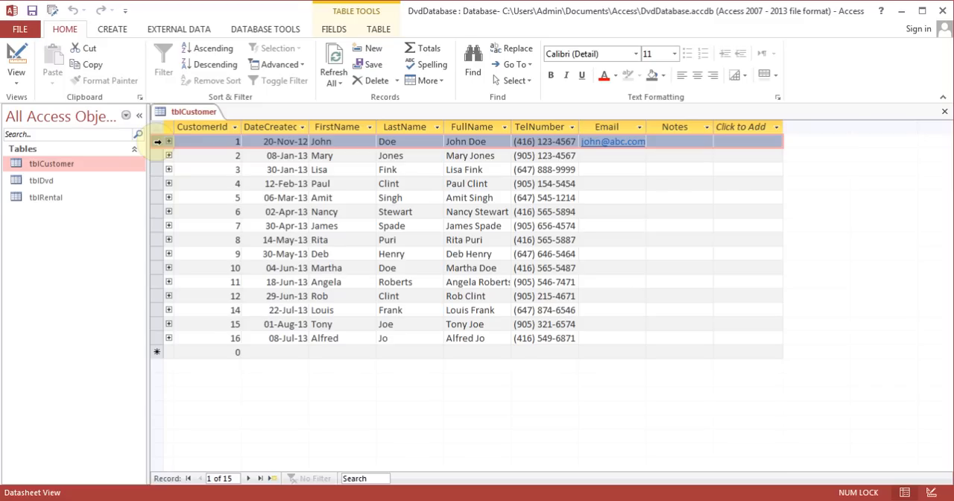
left_click(397, 81)
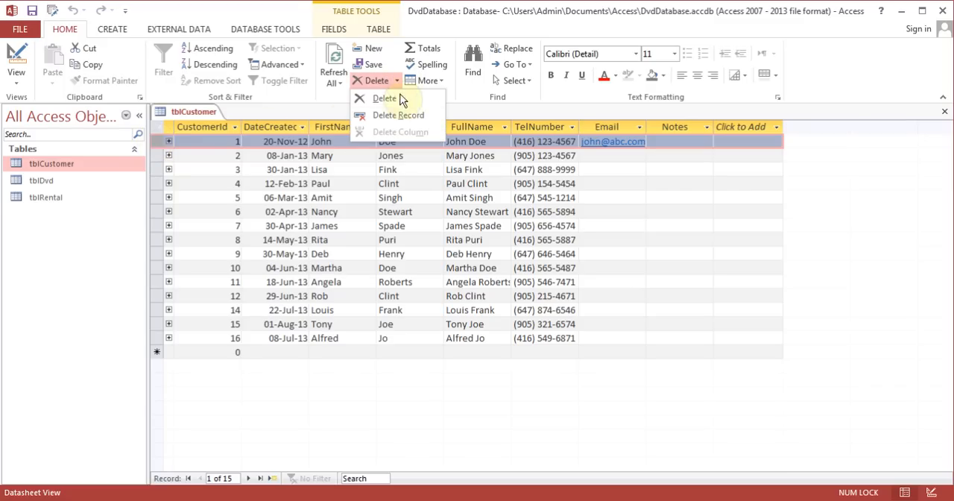
left_click(403, 119)
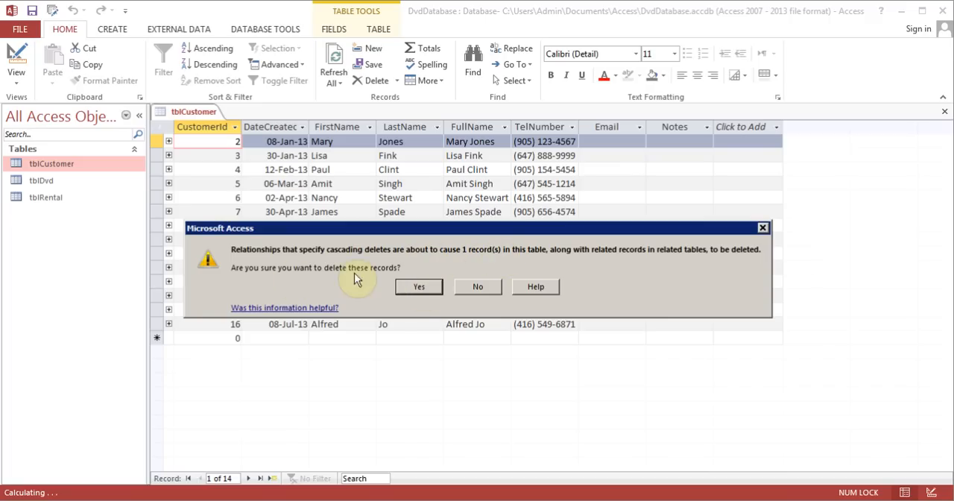
left_click(419, 288)
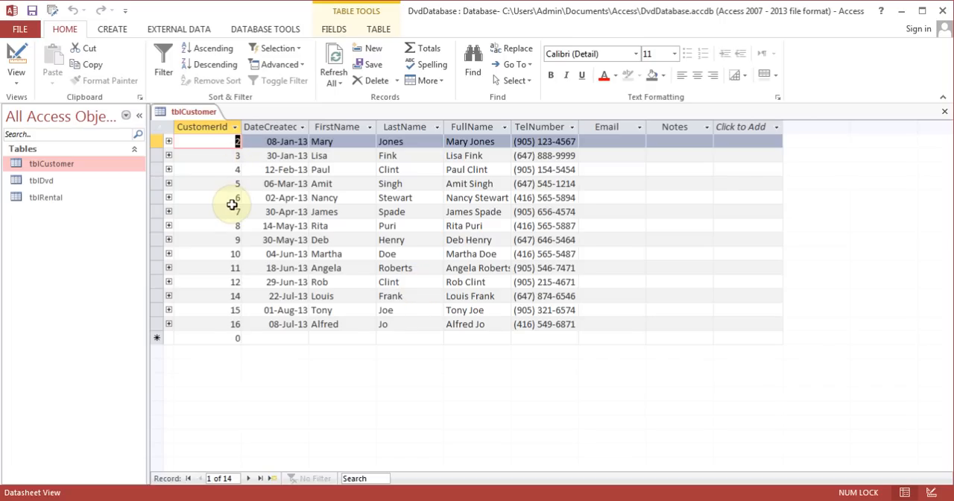
- Open tblRental to check the remaining rentals after the customer deletion, and close both open tables
double_click(58, 199)
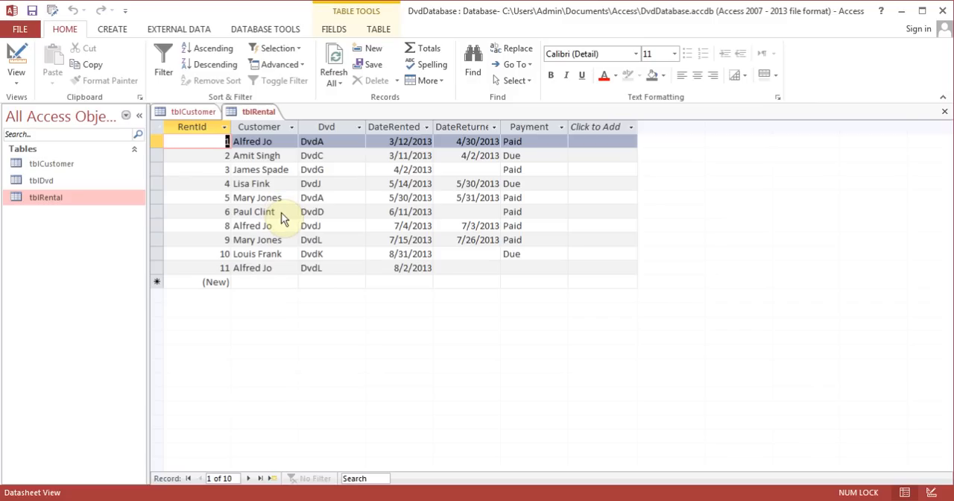
left_click(945, 114)
left_click(945, 114)
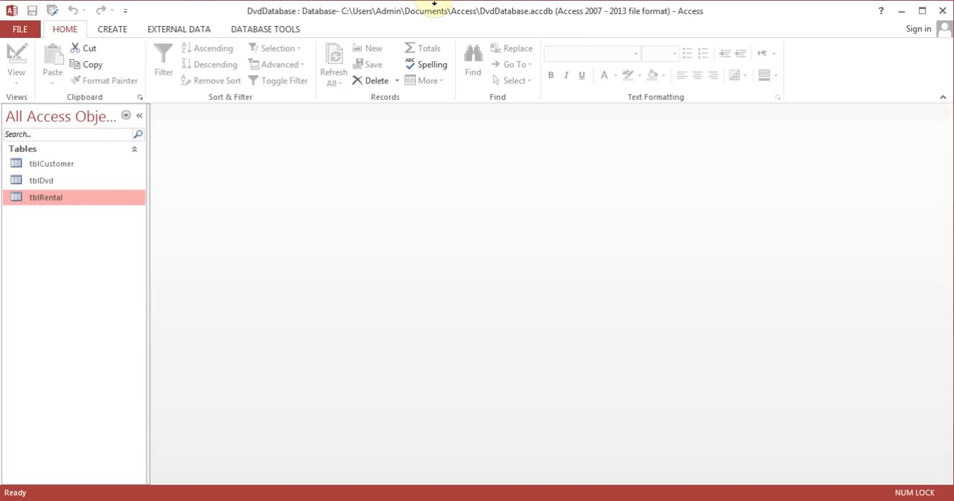
- Start a Simple Query Wizard query and add CustomerId, DateCreated, FullName and TelNumber from tblCustomer
left_click(117, 30)
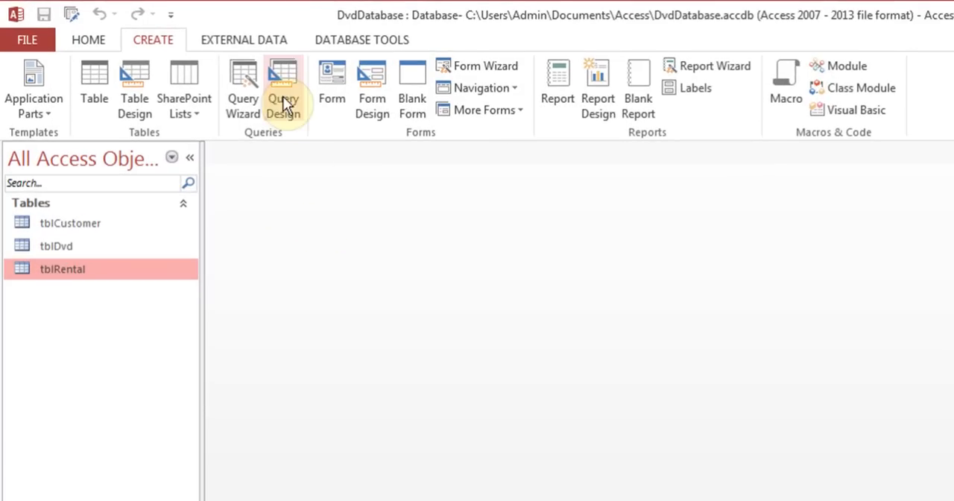
left_click(199, 72)
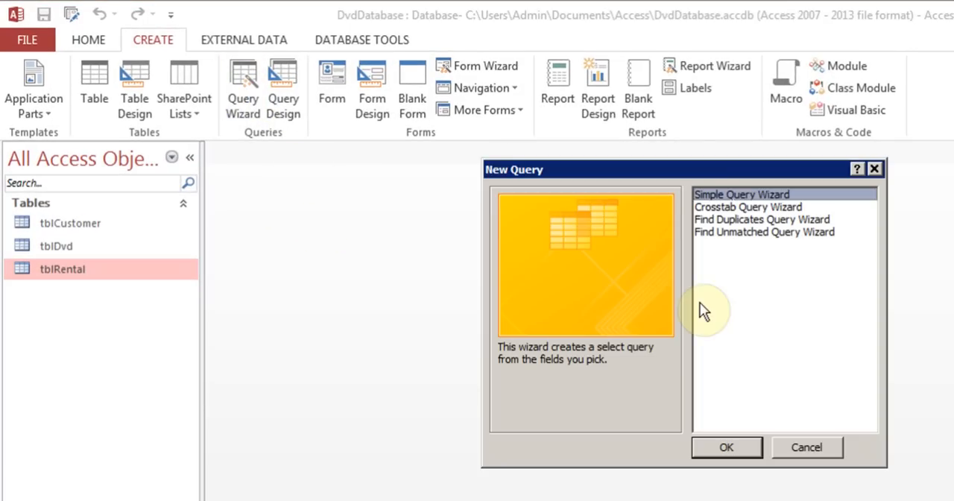
left_click(726, 448)
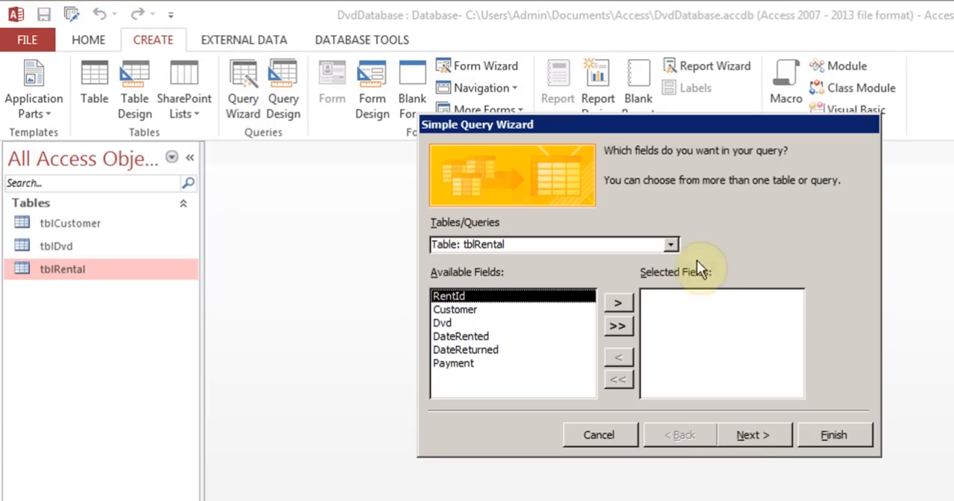
left_click(670, 244)
left_click(597, 261)
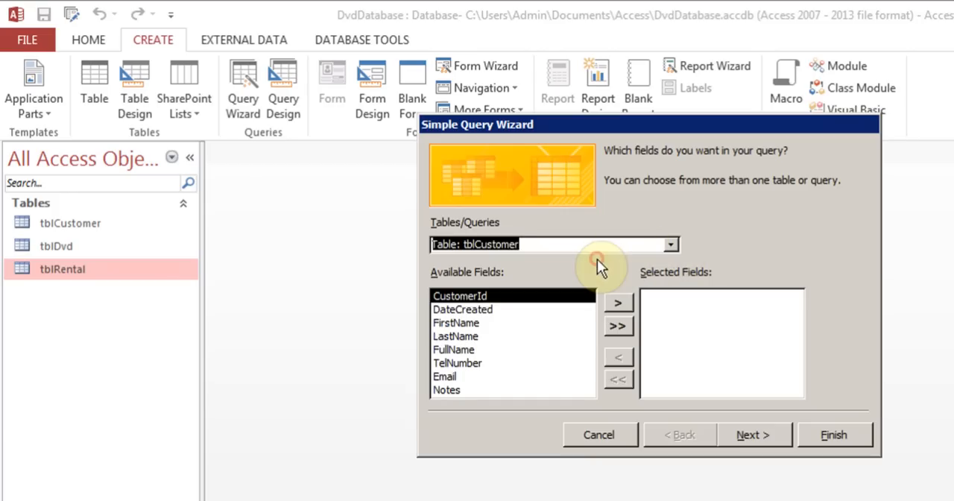
left_click(614, 301)
left_click(613, 301)
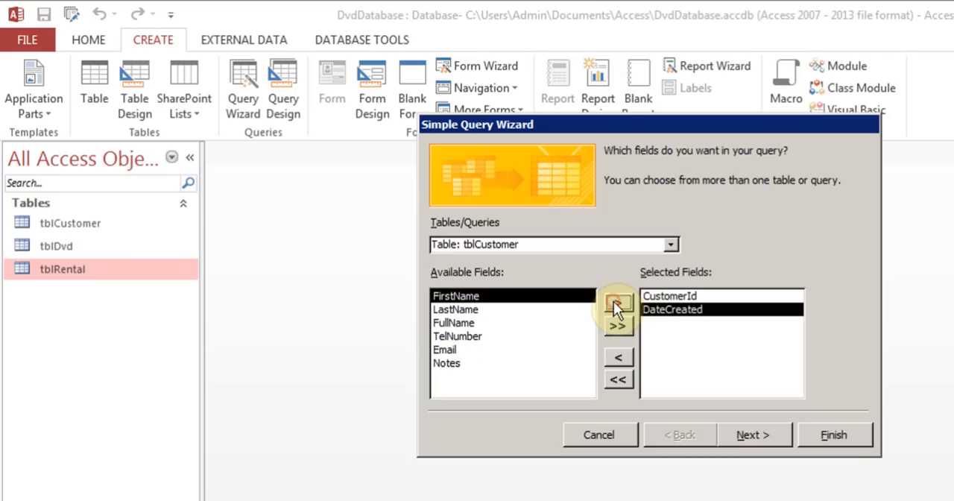
left_click(455, 323)
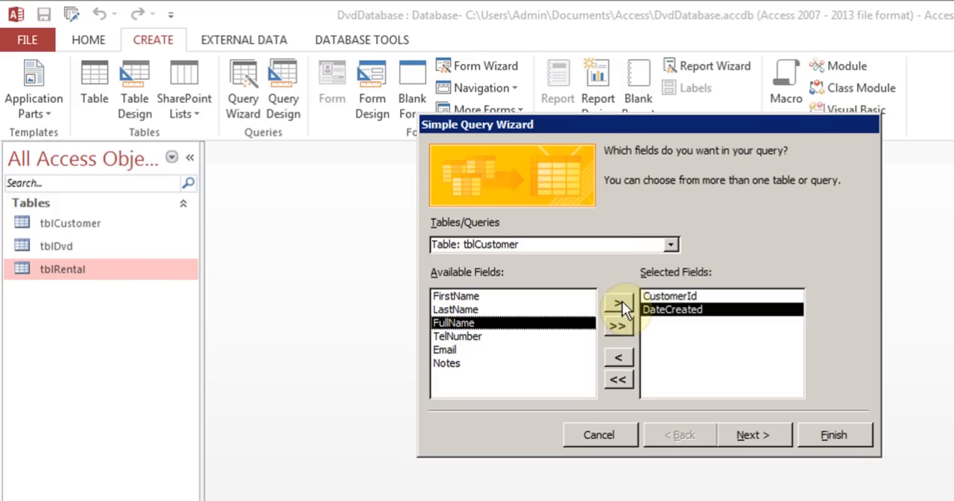
left_click(622, 301)
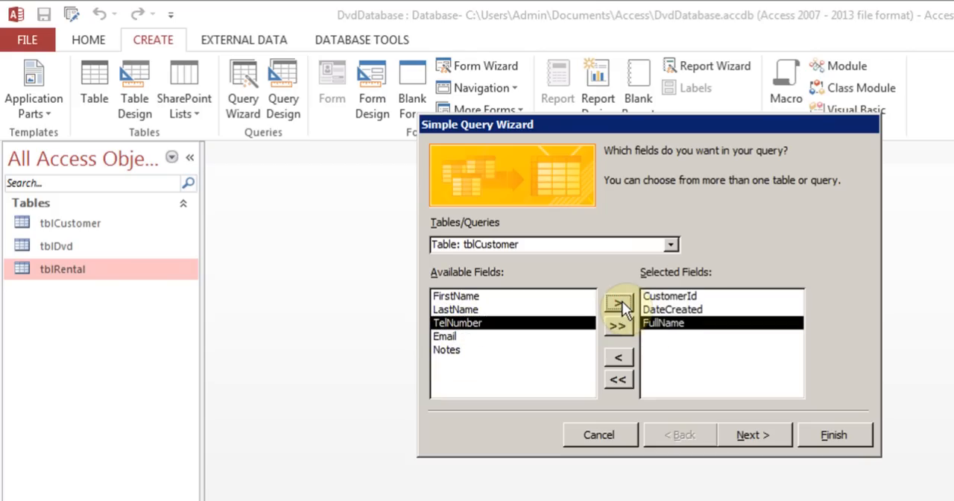
left_click(622, 301)
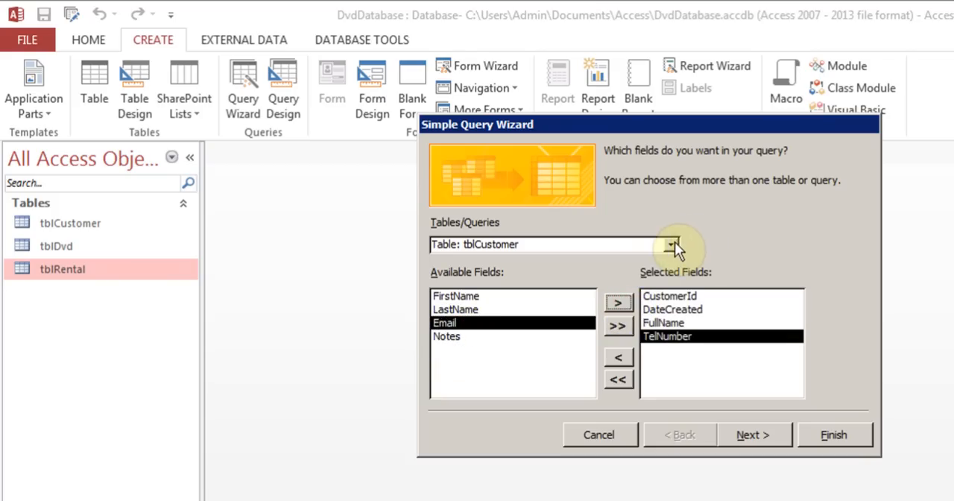
- Add the Dvd, DateRented and DateReturned fields from tblRental to the query and continue to the query type choice
left_click(672, 243)
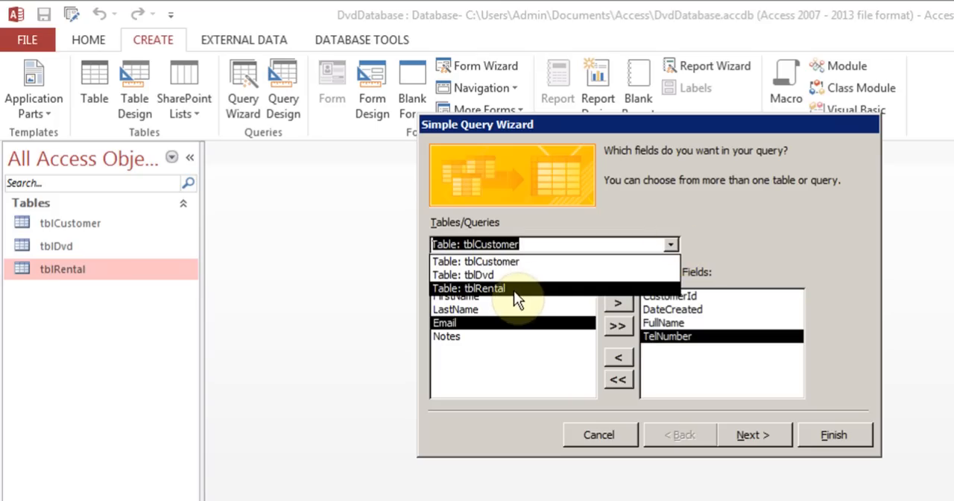
left_click(514, 290)
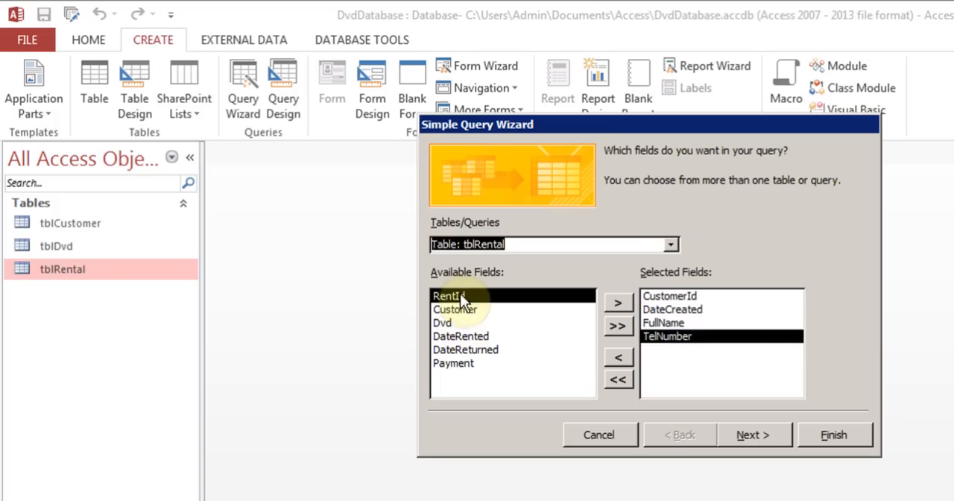
left_click(455, 323)
left_click(617, 302)
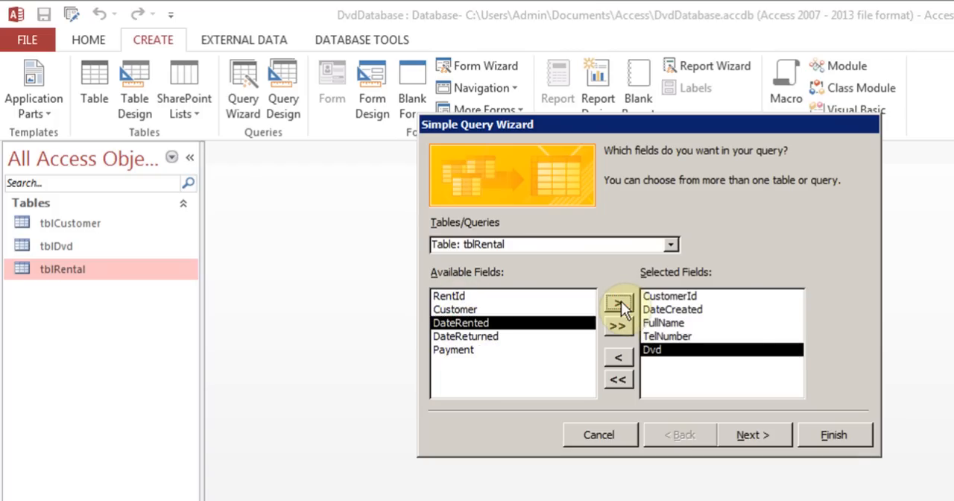
left_click(619, 301)
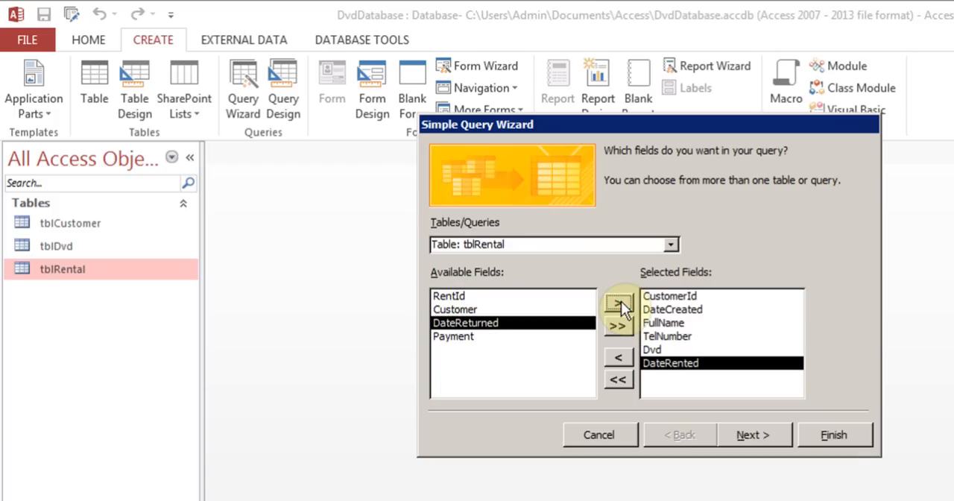
left_click(620, 302)
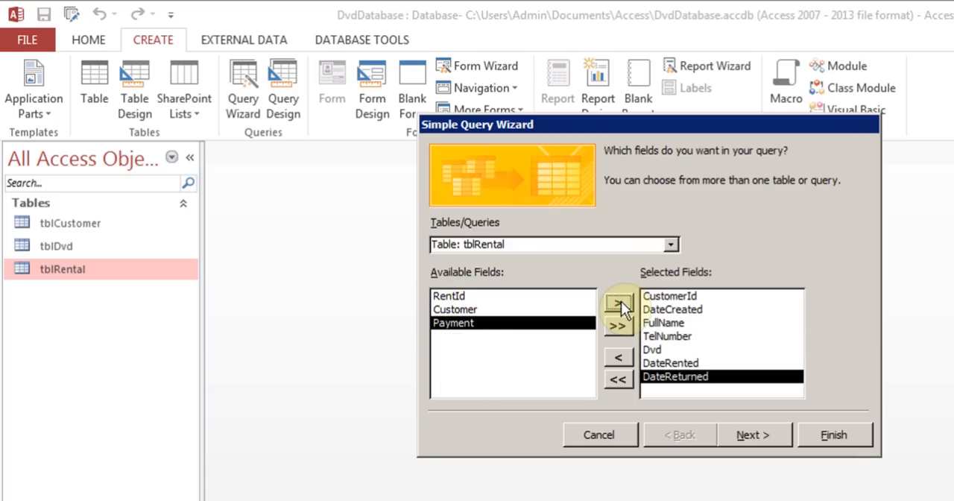
left_click(763, 438)
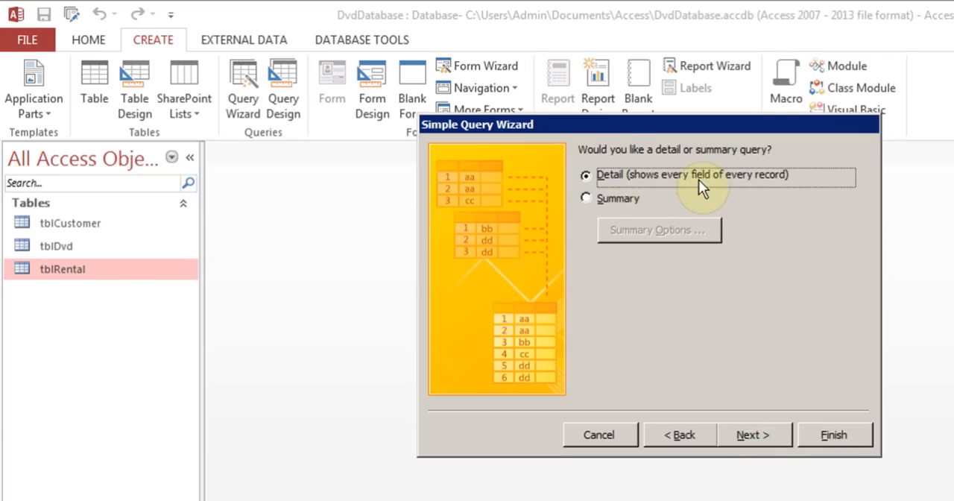
left_click(587, 201)
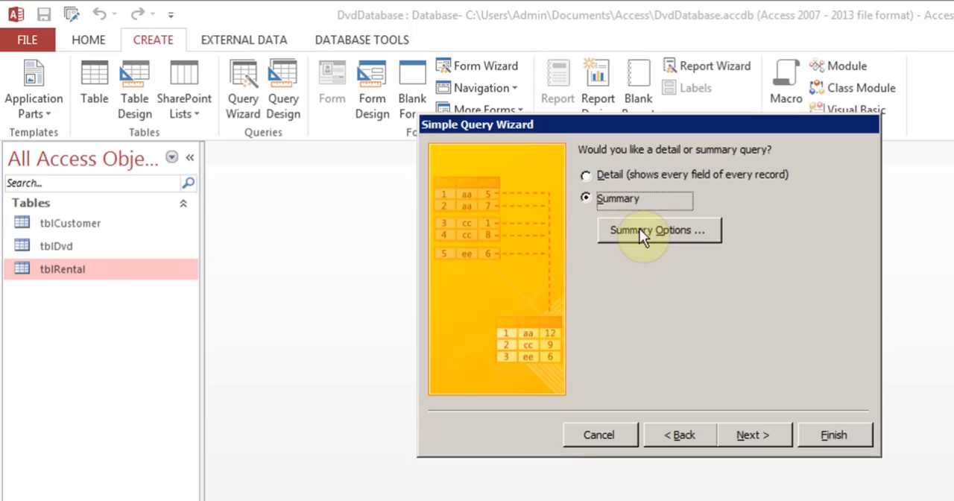
left_click(639, 228)
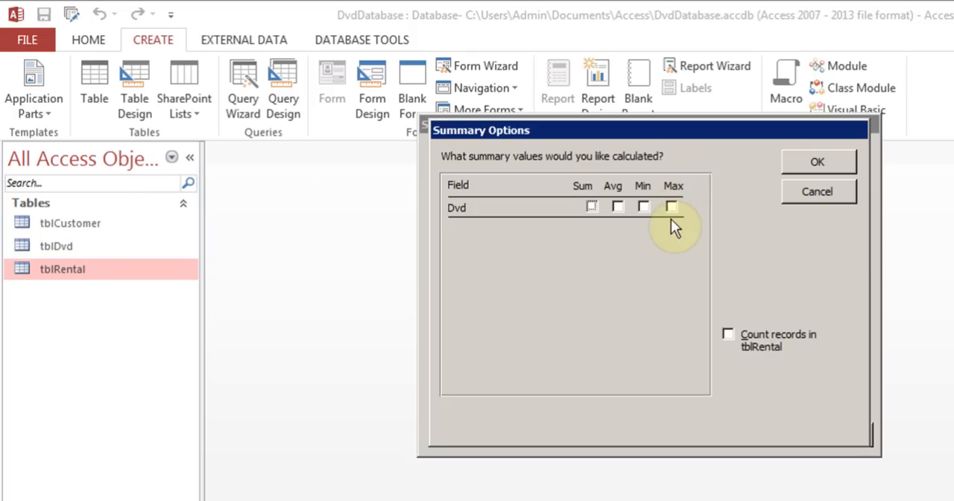
left_click(814, 192)
left_click(588, 175)
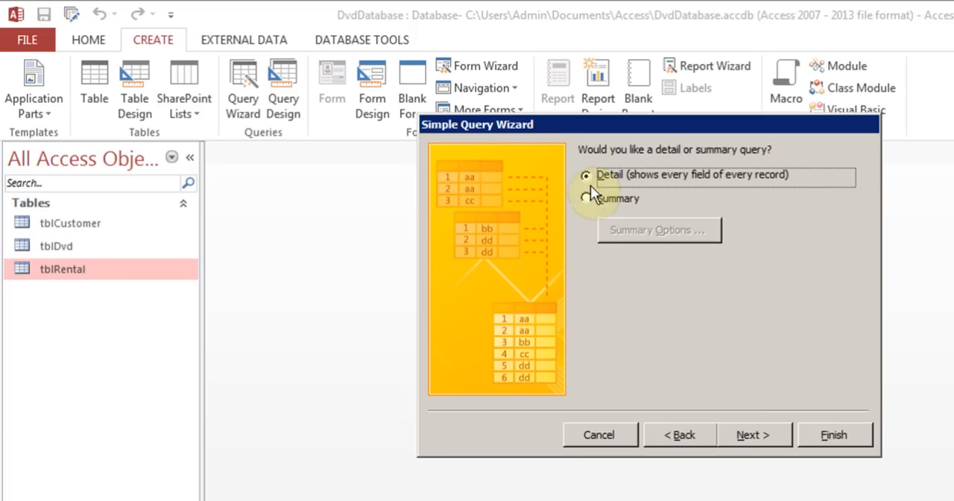
- Keep the detail query, title it qry1, and finish the wizard with the option to modify the query design
left_click(758, 436)
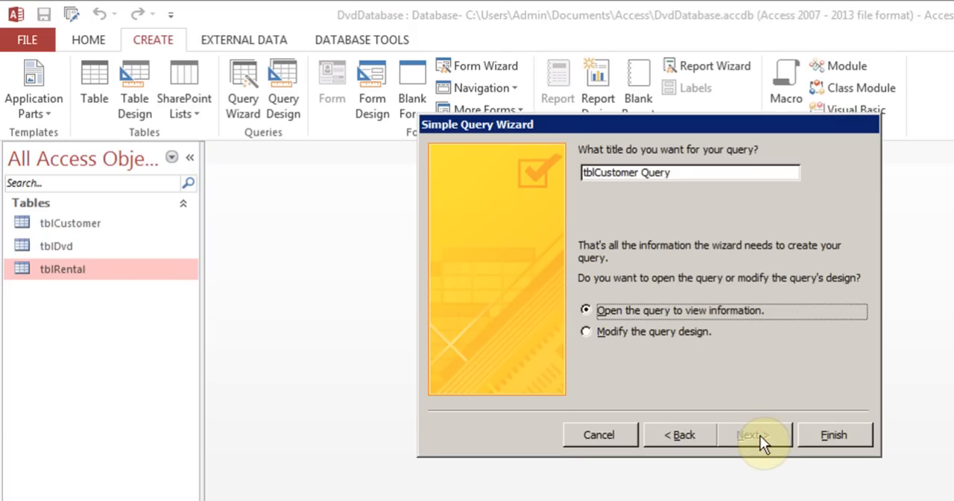
left_click(626, 331)
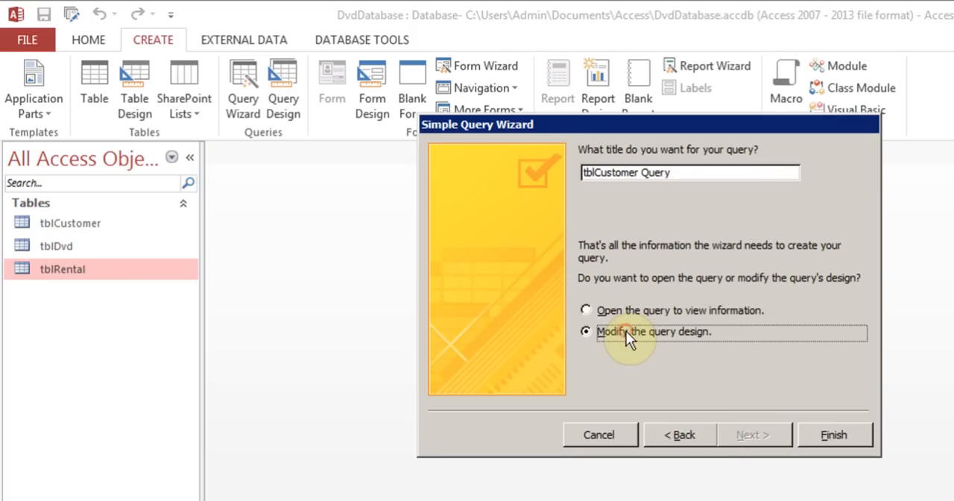
left_click(675, 173)
left_click_drag(675, 173, 581, 172)
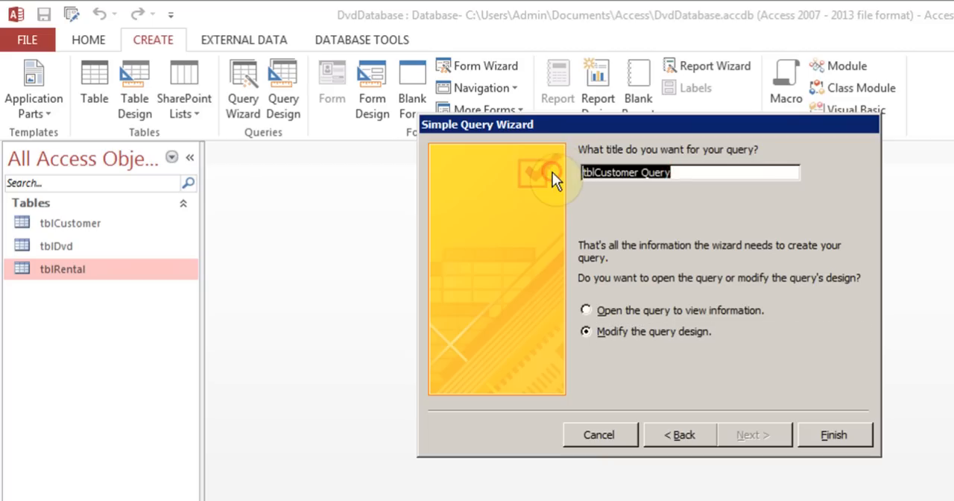
type("qry")
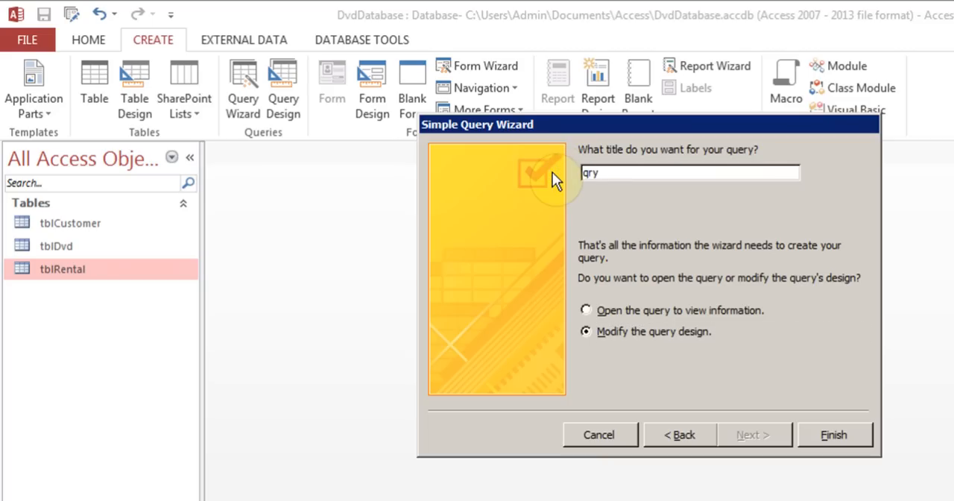
type("1")
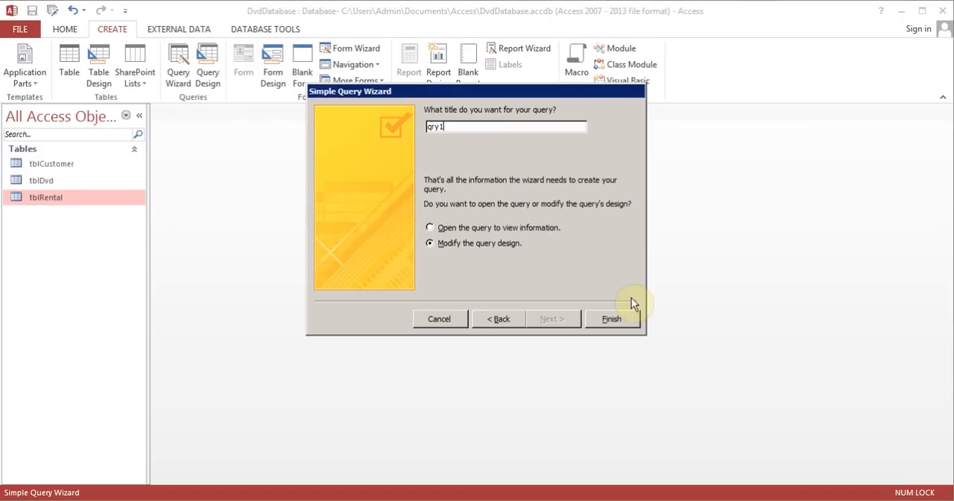
left_click(619, 319)
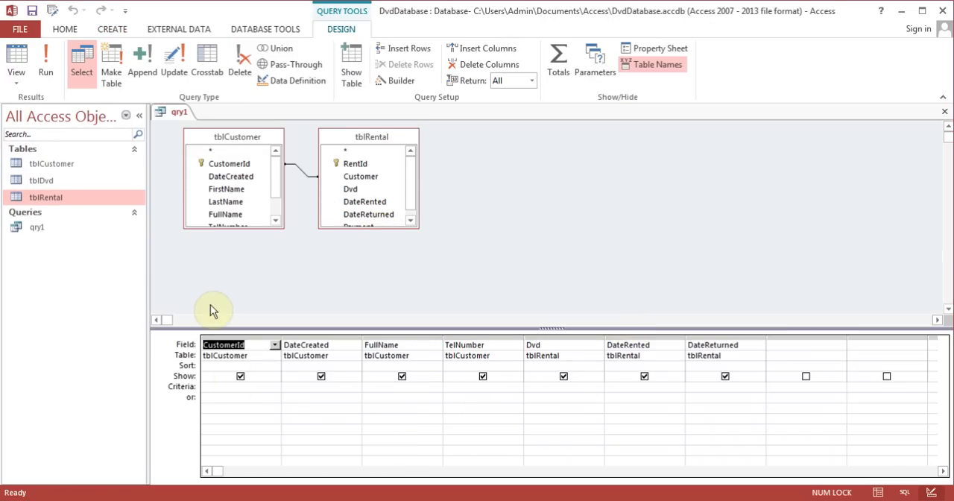
- Set the DateReturned criterion of qry1 to Is Null, view the query's records before and after the change, and close it
left_click(48, 73)
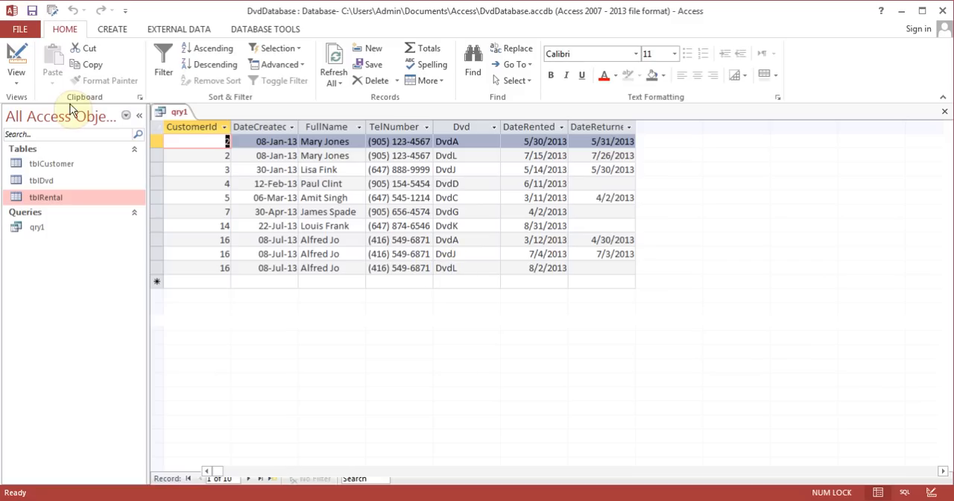
left_click(15, 55)
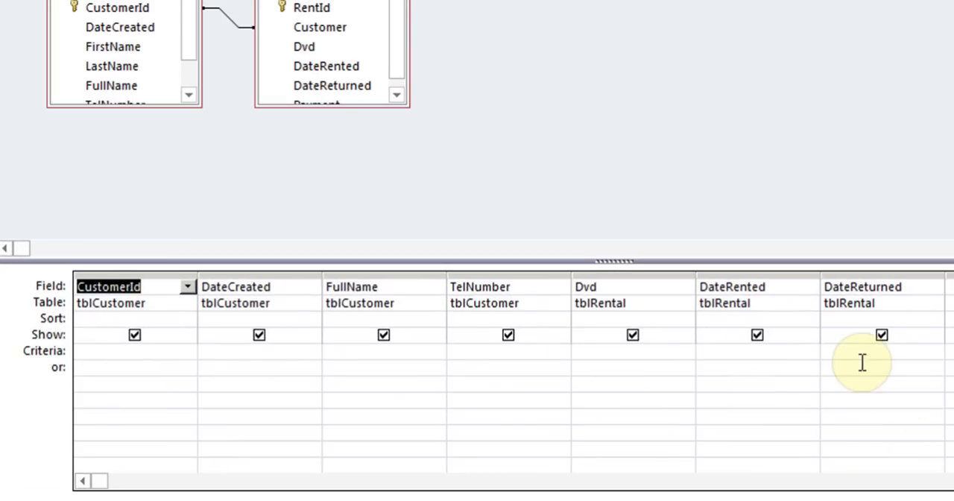
left_click(857, 353)
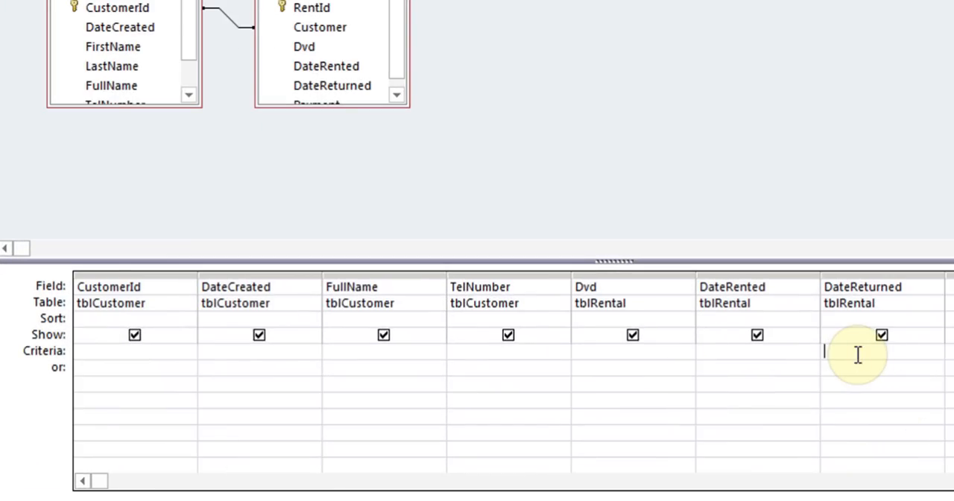
type("Null")
left_click(849, 366)
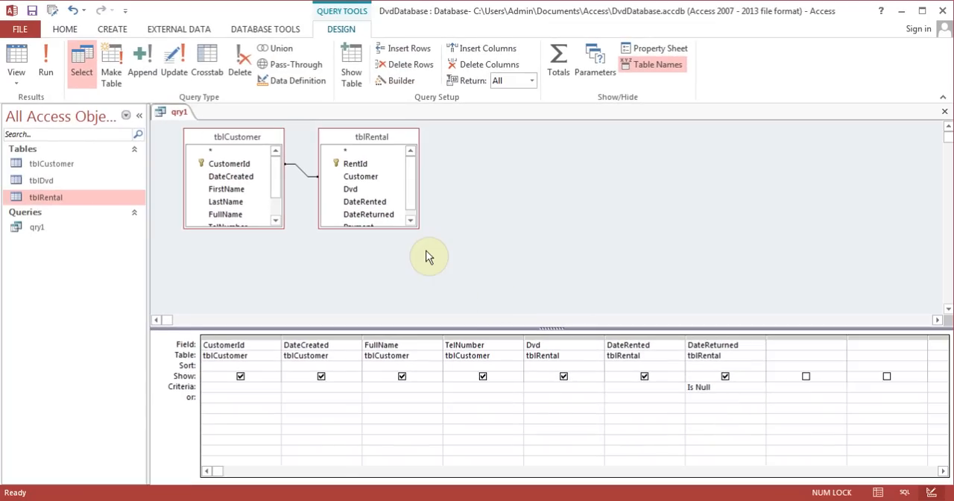
left_click(46, 73)
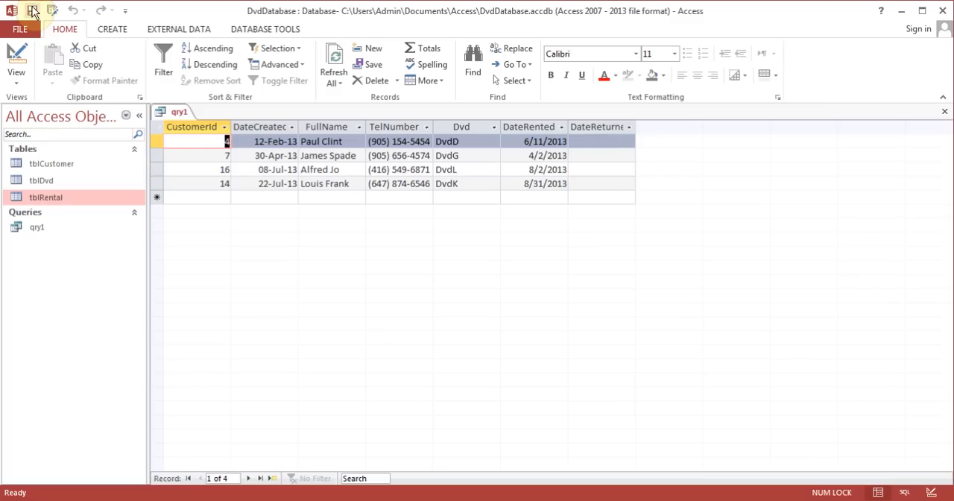
left_click(943, 112)
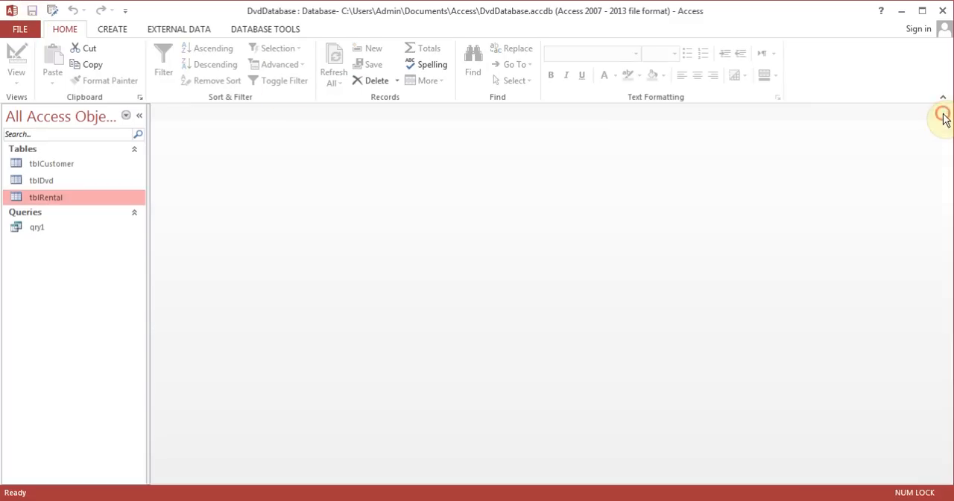
- Rename the query qry1 as qryNotReturned
right_click(49, 224)
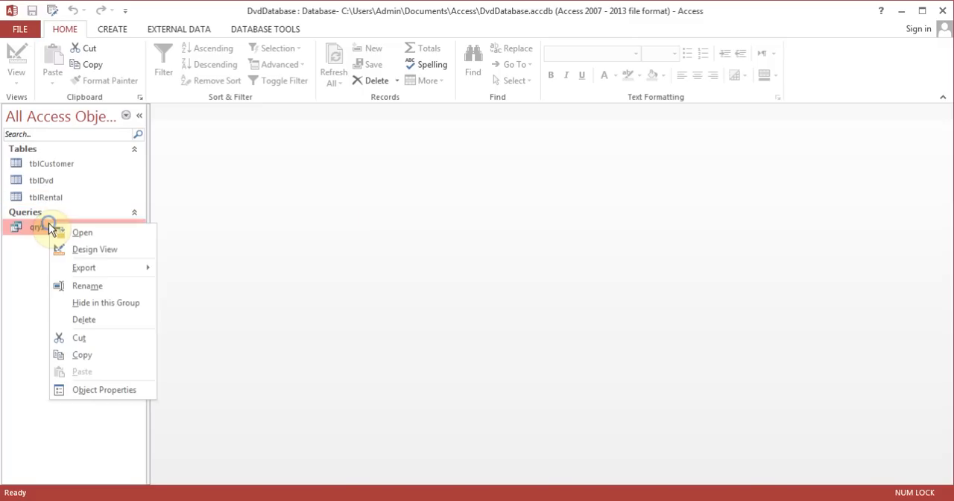
left_click(102, 290)
type("qr")
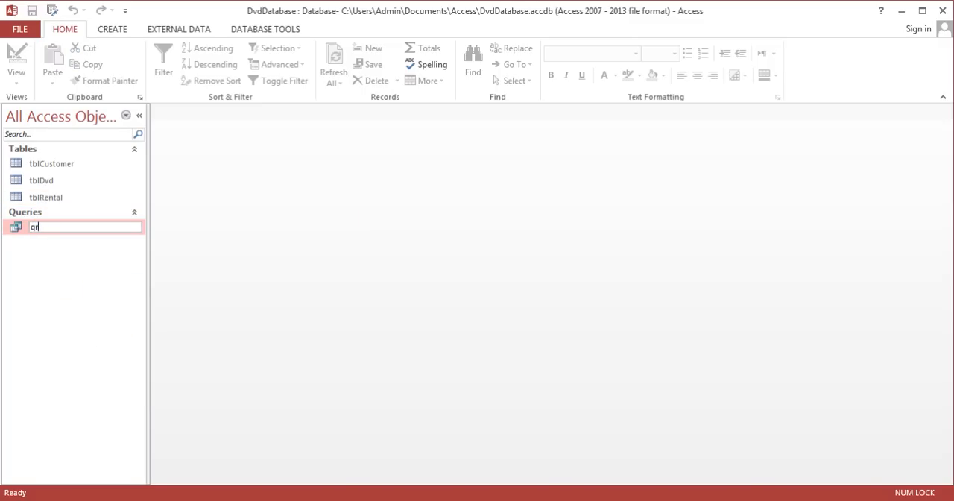
type("yNotReturned")
key("Return")
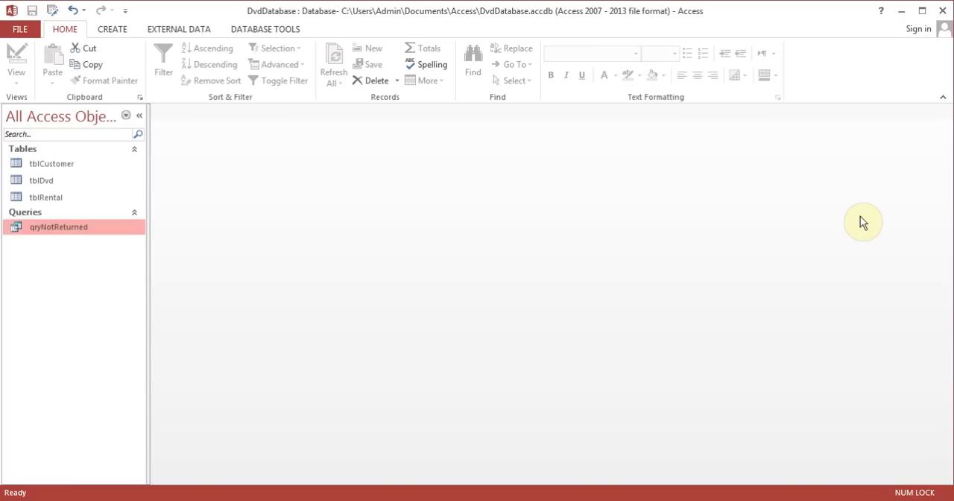
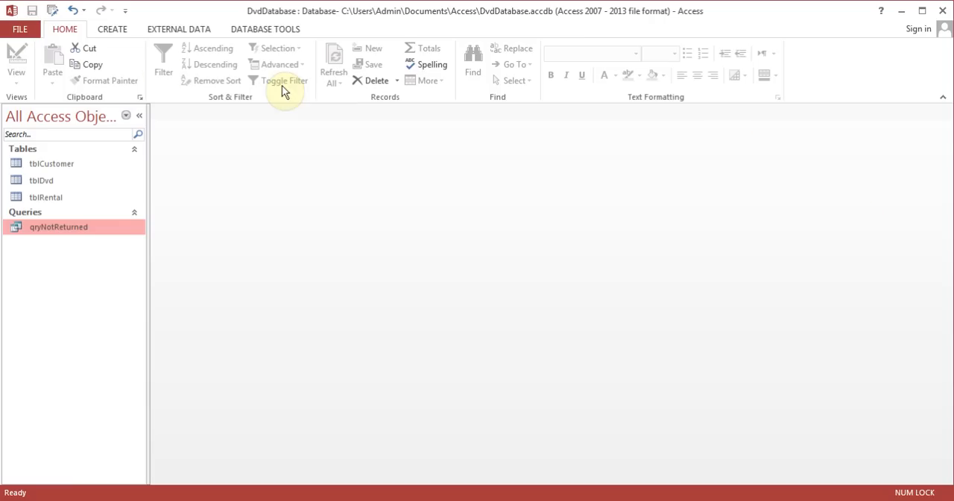
- Start a new form with the Form Wizard and add all fields from tblCustomer
left_click(114, 31)
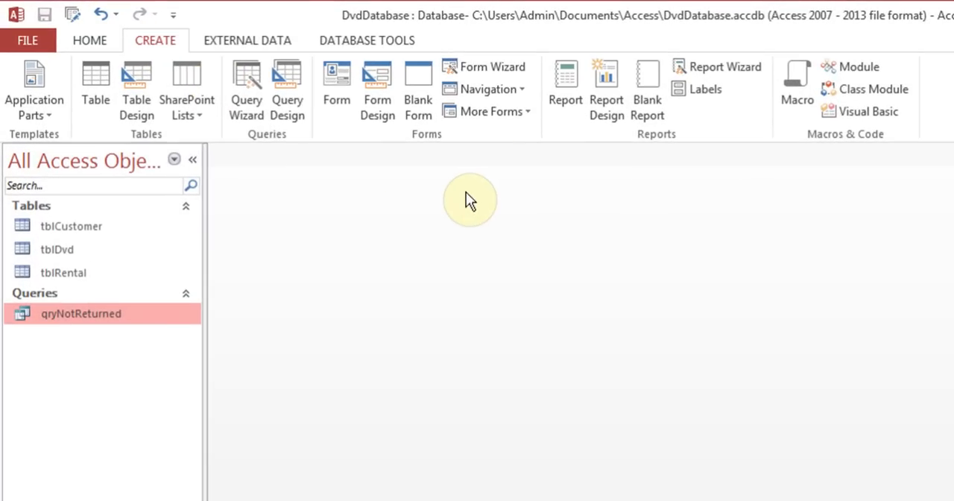
left_click(504, 71)
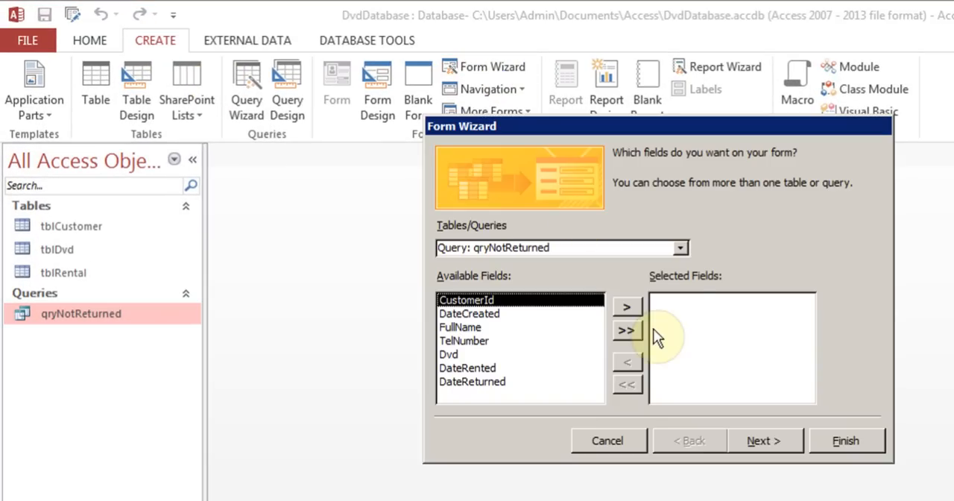
left_click(681, 248)
left_click(610, 265)
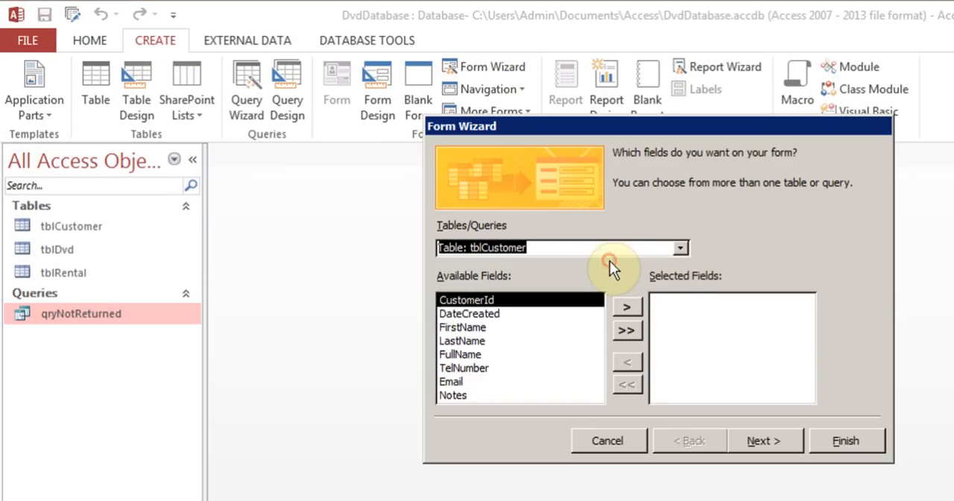
left_click(627, 331)
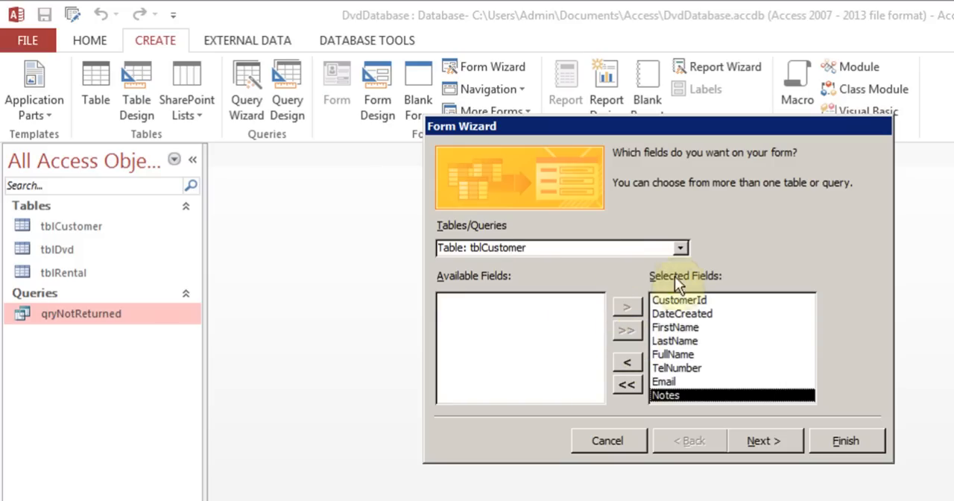
- Add all fields from tblRental to the form and continue to the data view choice
left_click(678, 250)
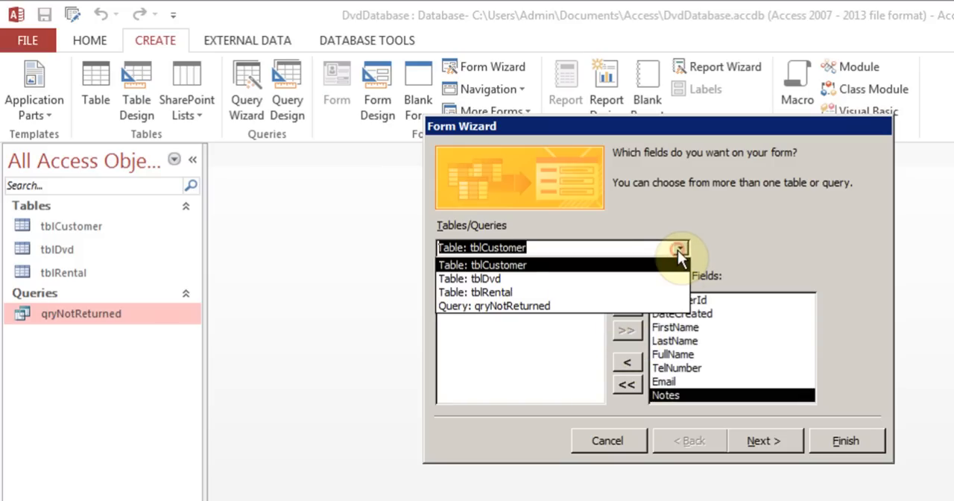
left_click(509, 292)
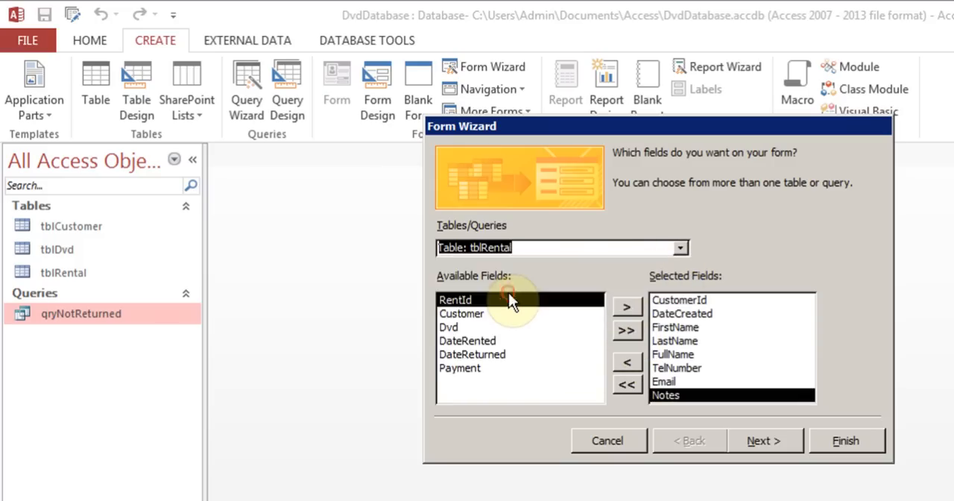
left_click(626, 331)
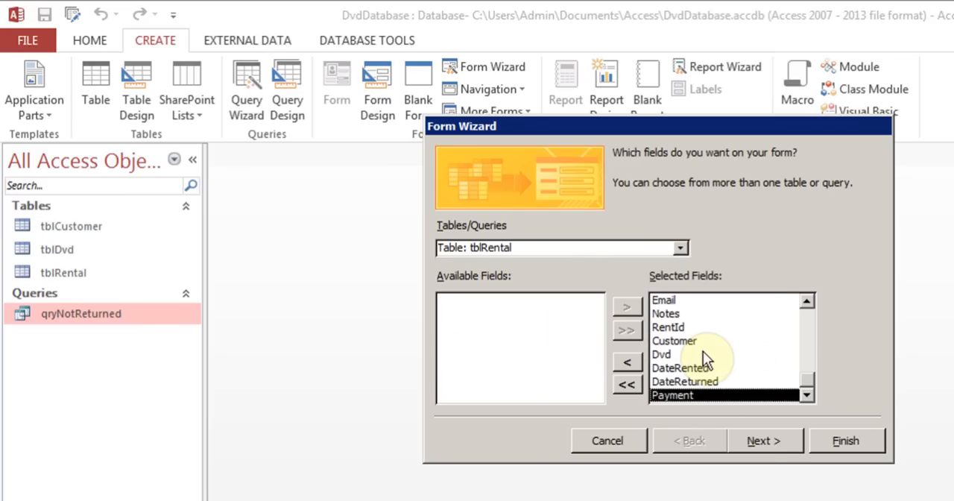
left_click(774, 443)
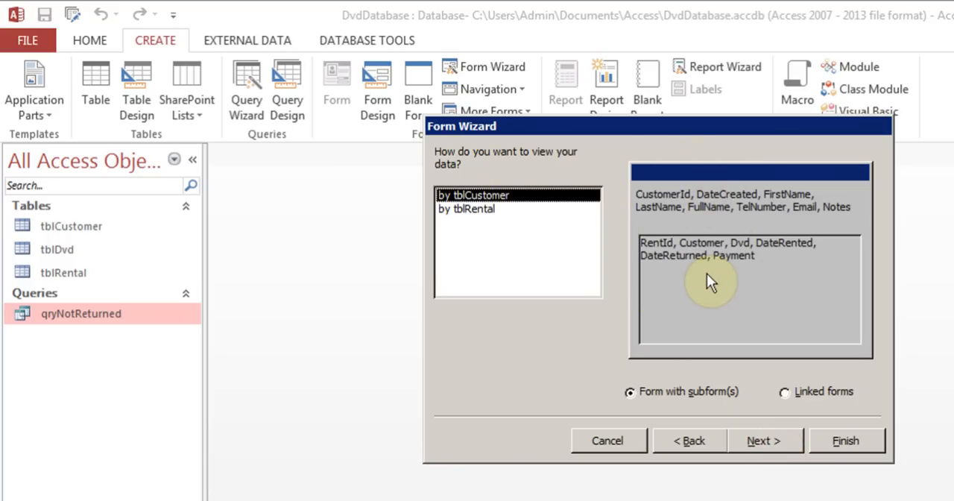
- Preview the by tblRental and Linked forms options, then keep by tblCustomer with subform(s) and the Datasheet subform layout
left_click(495, 211)
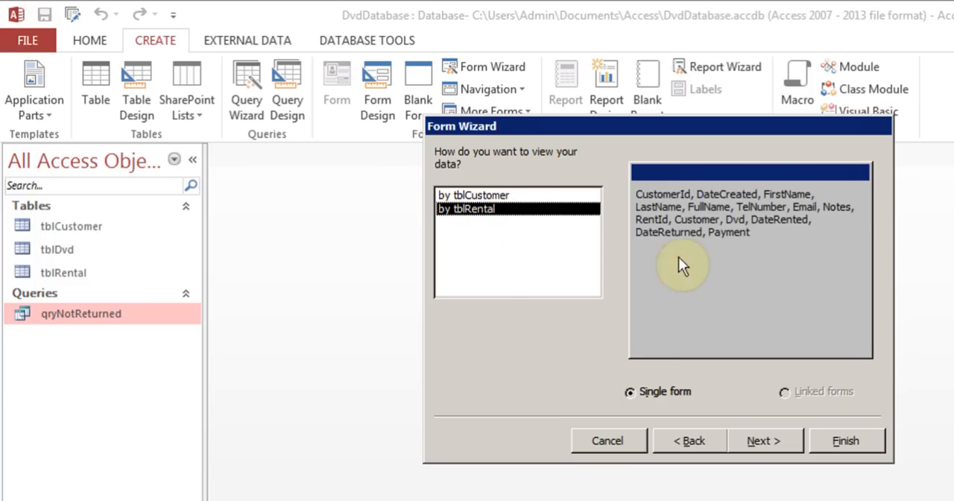
left_click(530, 197)
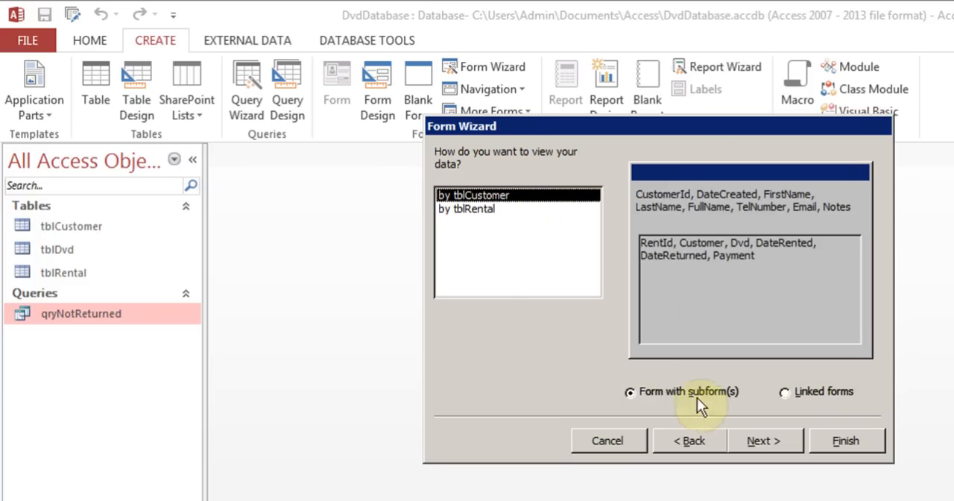
left_click(788, 391)
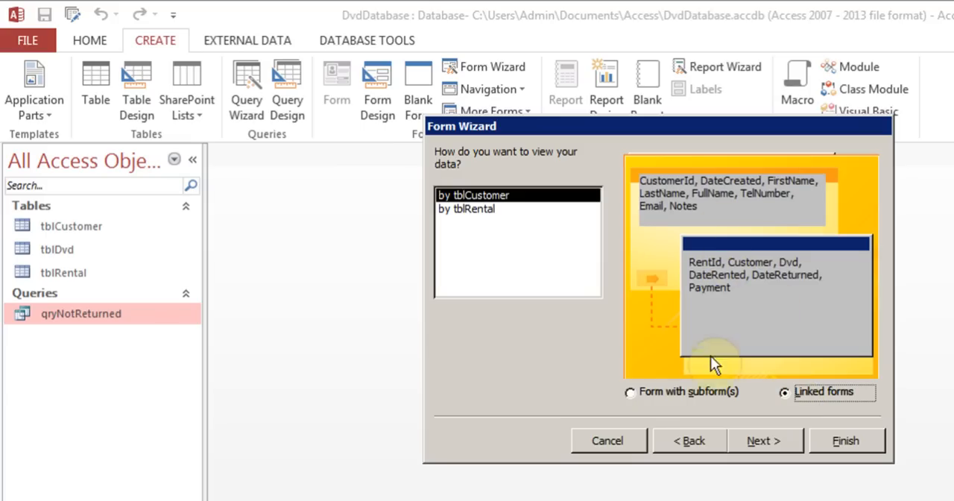
left_click(632, 391)
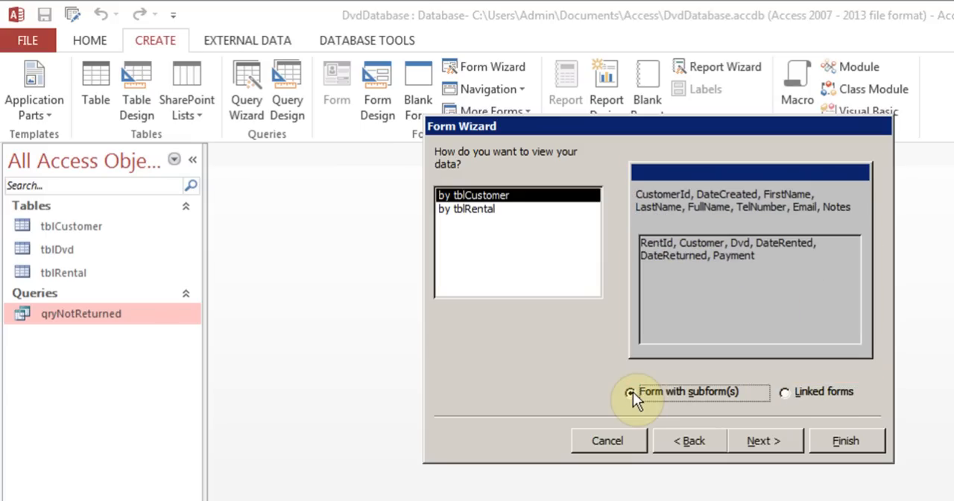
left_click(777, 445)
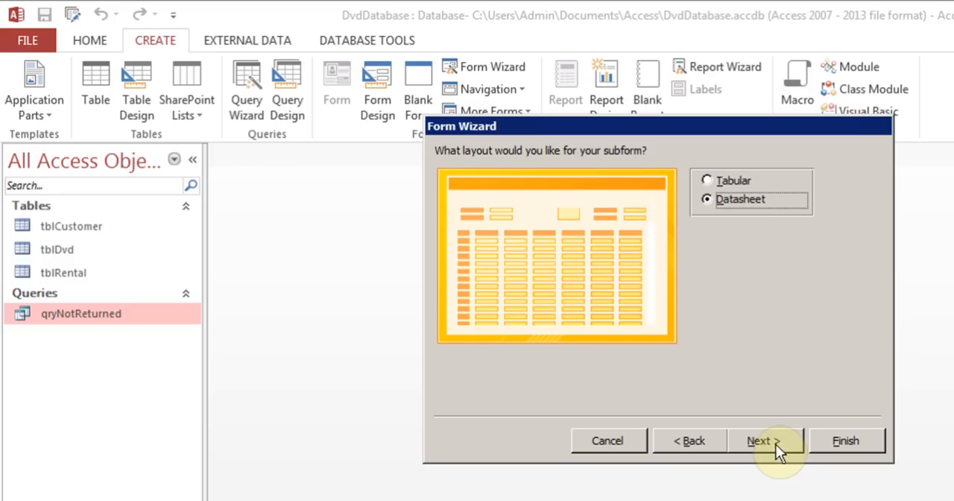
left_click(775, 443)
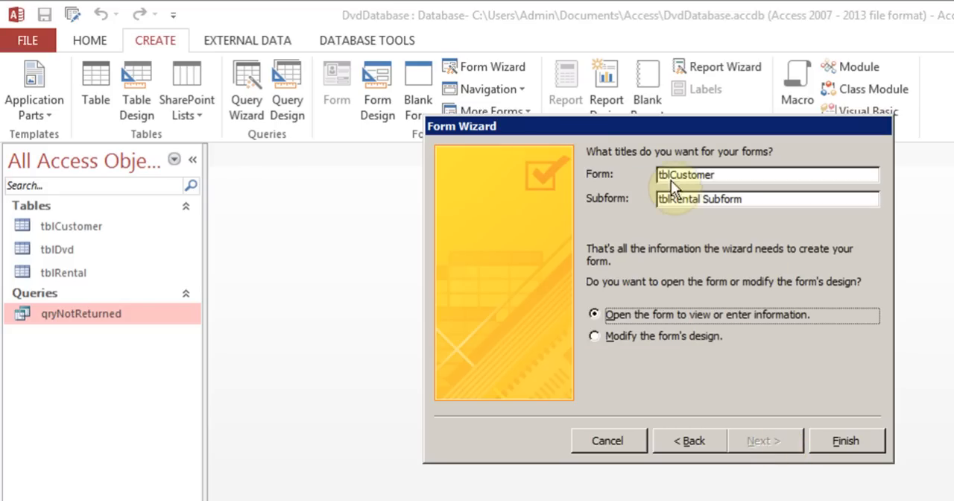
- Title the form frmCustomer and the subform frmRental Subform, and finish the wizard with the form opened for viewing
left_click_drag(672, 179, 642, 175)
type("frm")
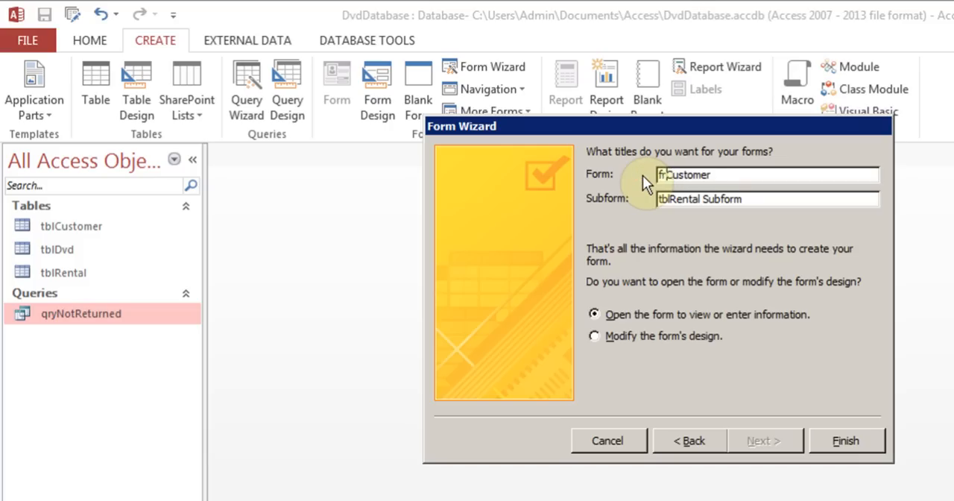
left_click_drag(672, 200, 625, 201)
type("frm")
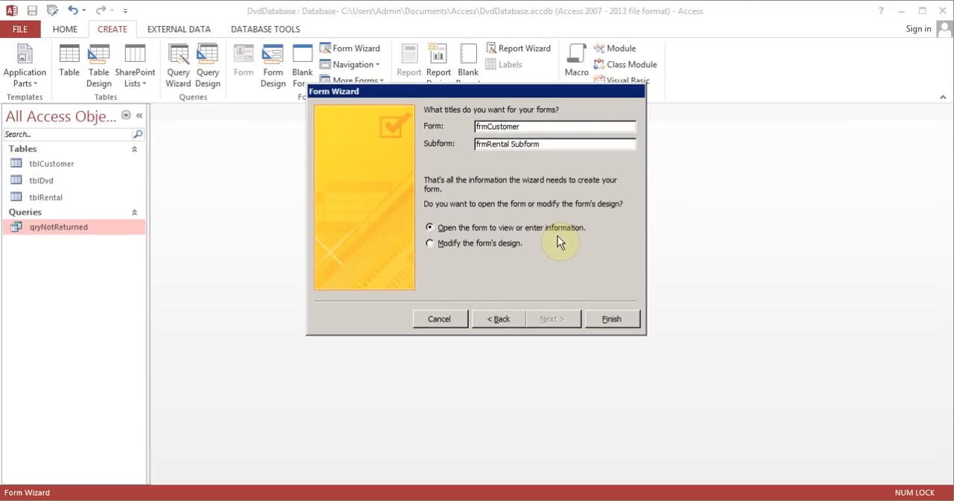
left_click(608, 320)
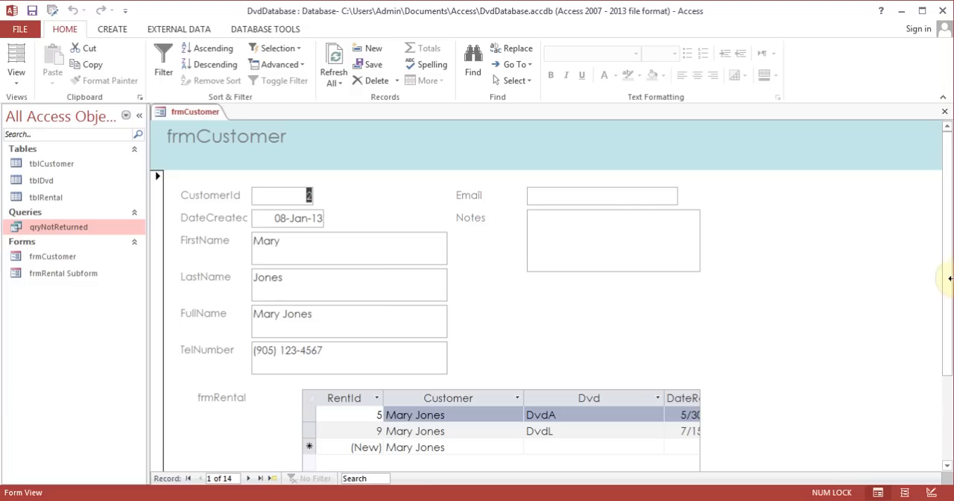
- Widen the rental subform of frmCustomer in Layout View so that it extends to the Payment column
left_click_drag(947, 254, 947, 346)
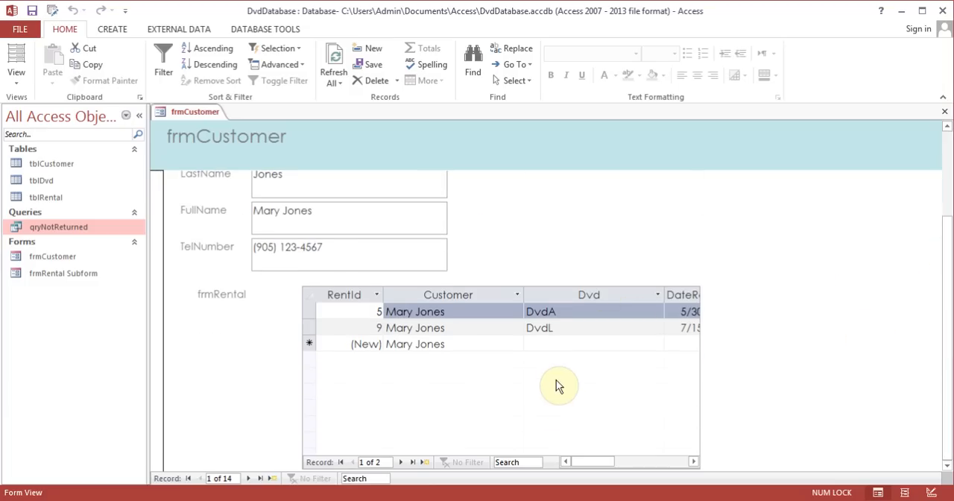
left_click(16, 73)
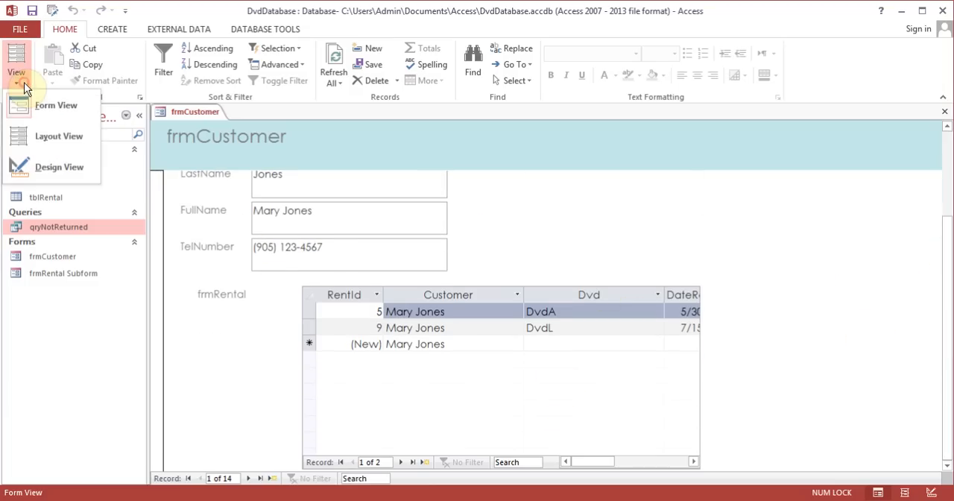
left_click(53, 141)
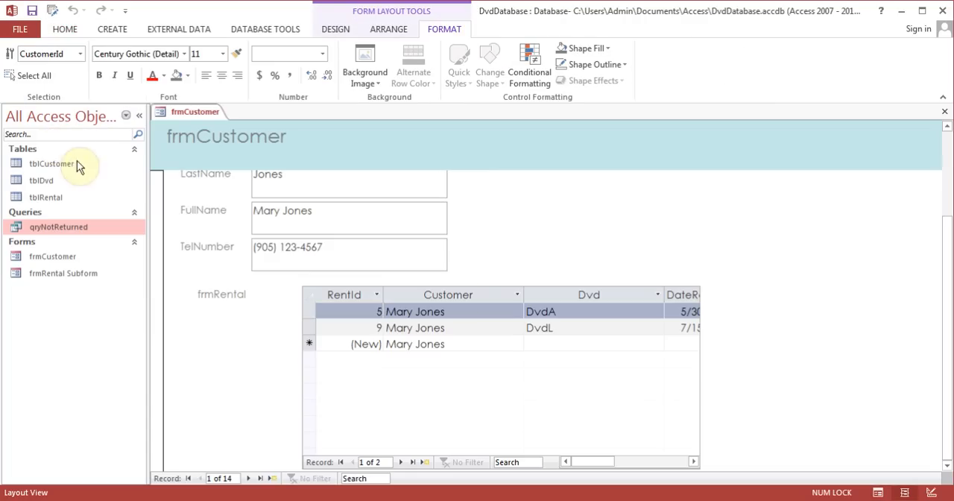
left_click(664, 372)
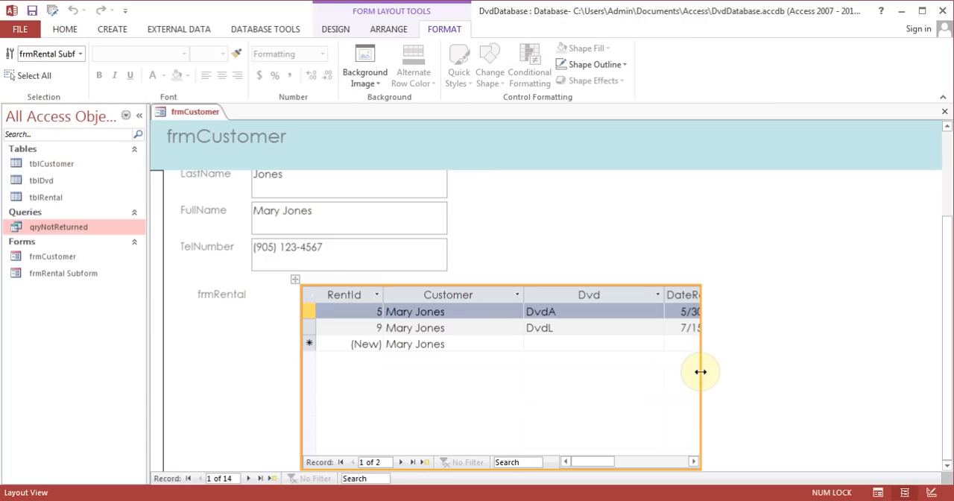
left_click_drag(700, 371, 888, 343)
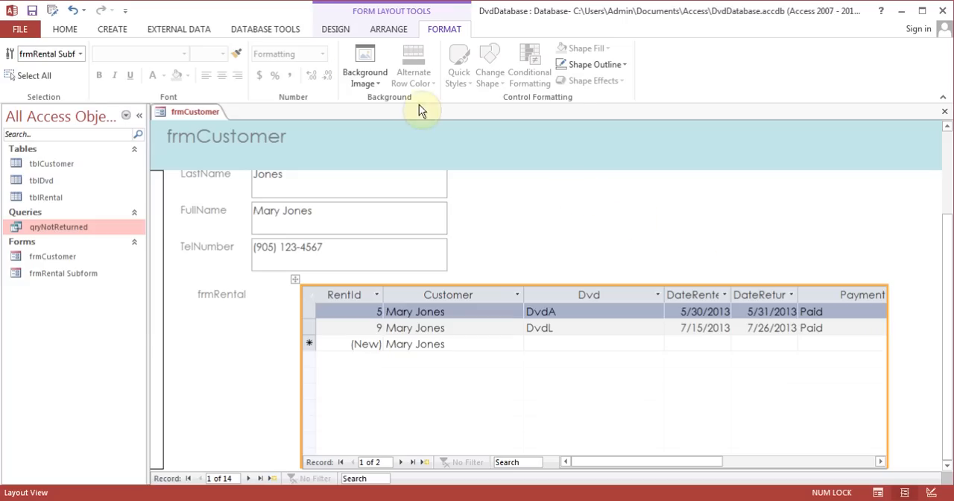
- Switch frmCustomer to Design View and place a command button in the Detail section below the Notes field
left_click(335, 30)
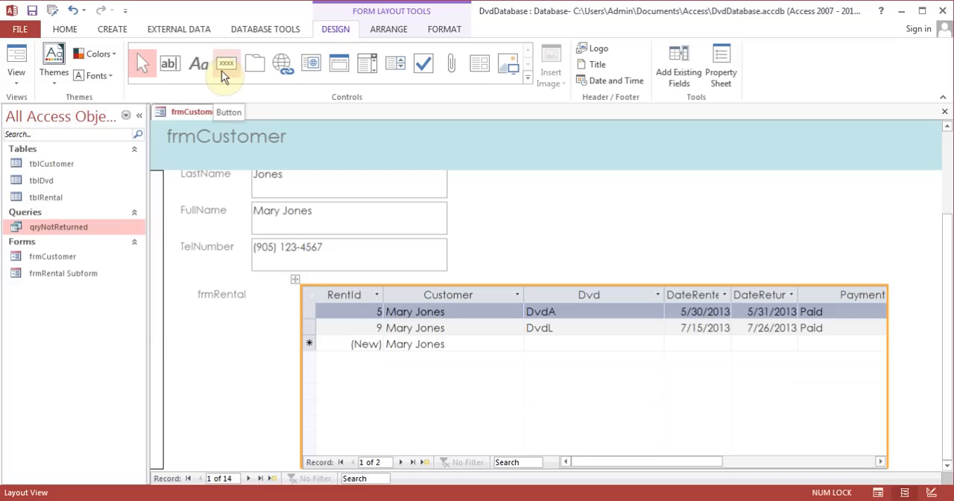
left_click(18, 77)
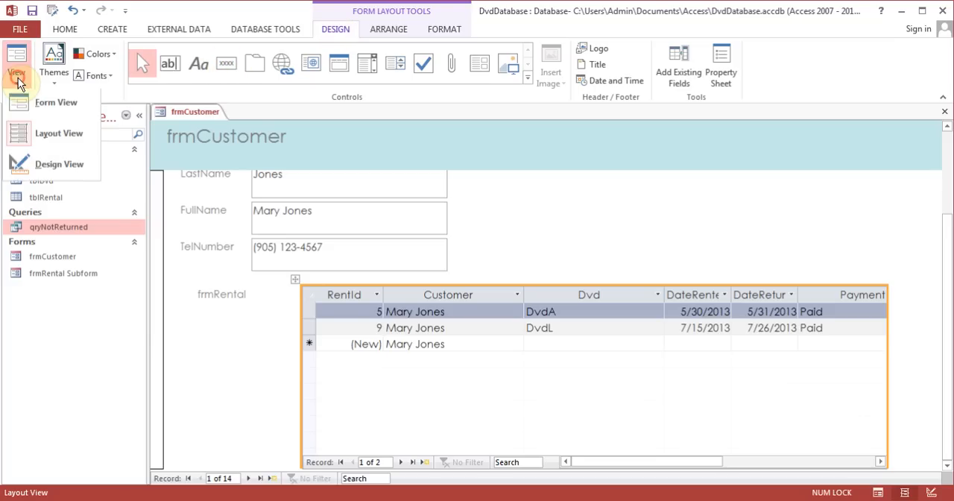
left_click(47, 164)
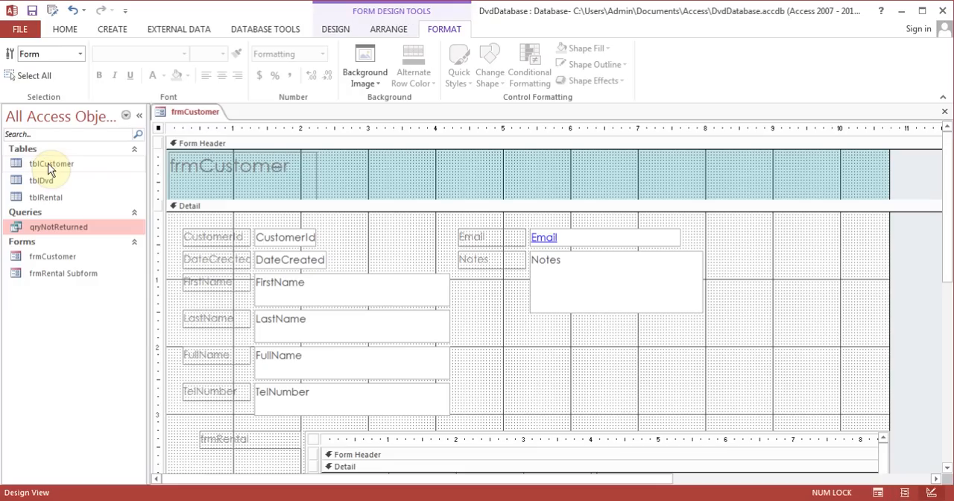
left_click(334, 28)
left_click(226, 62)
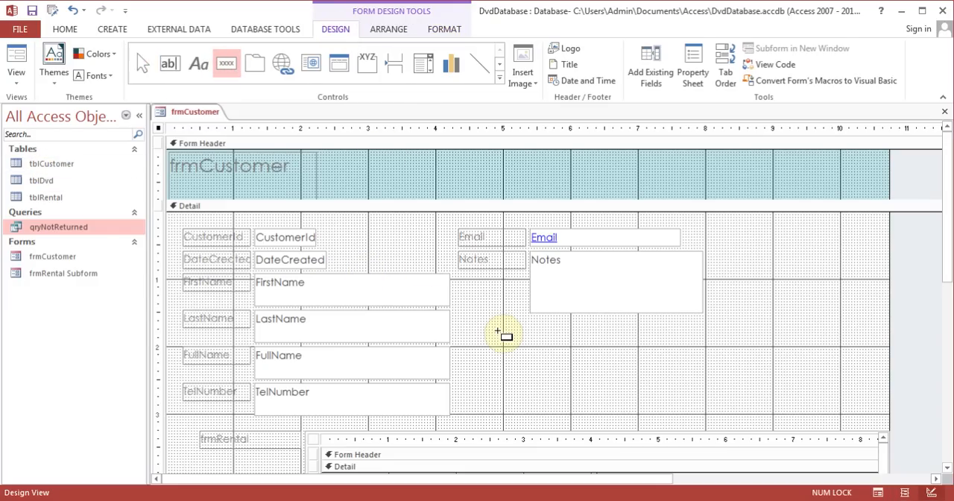
left_click_drag(499, 332, 560, 364)
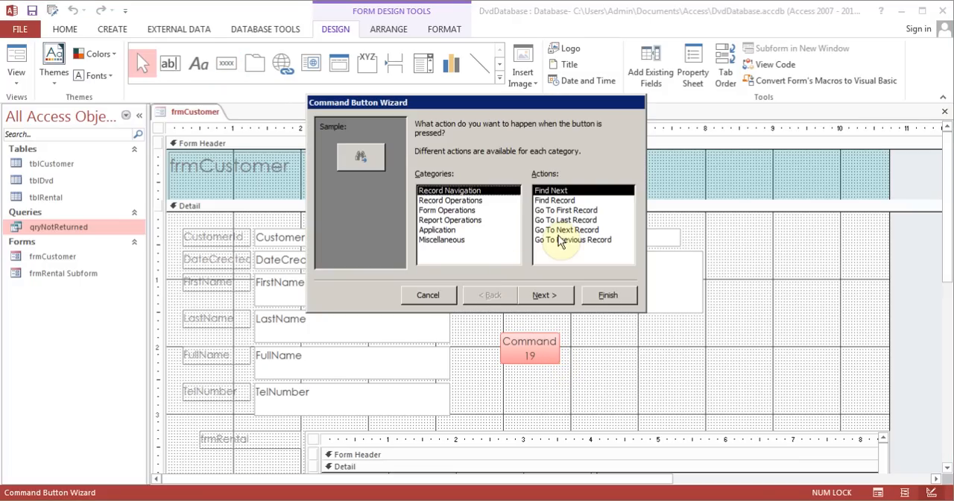
- Assign the Go To Next Record action and the Arrow Right picture to the new button and finish its wizard
left_click(560, 229)
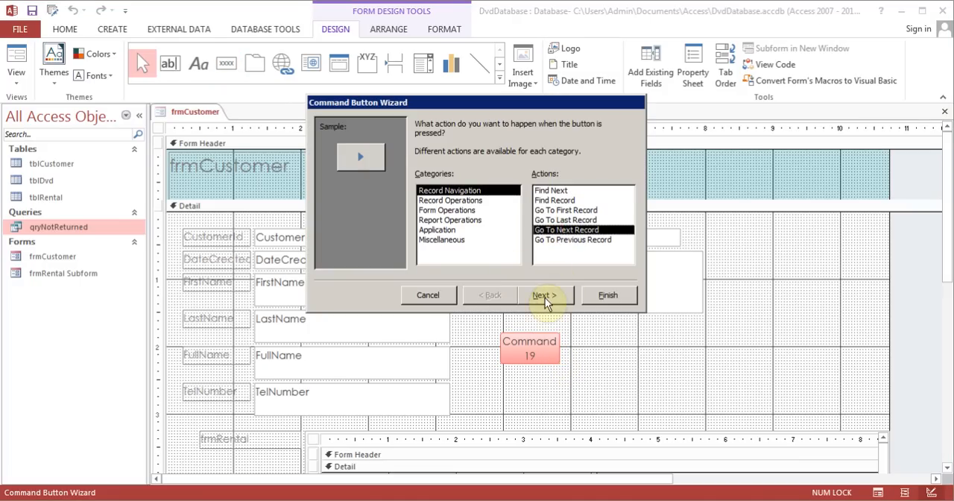
left_click(545, 297)
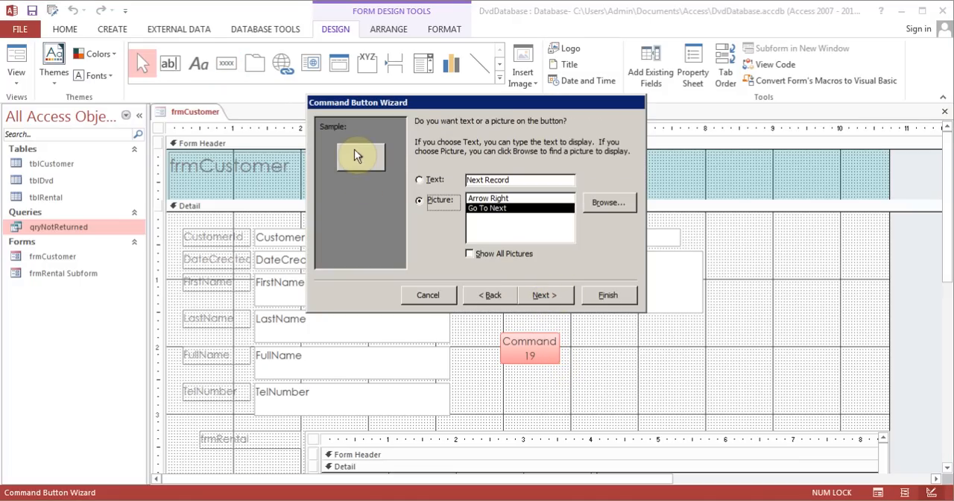
left_click(477, 199)
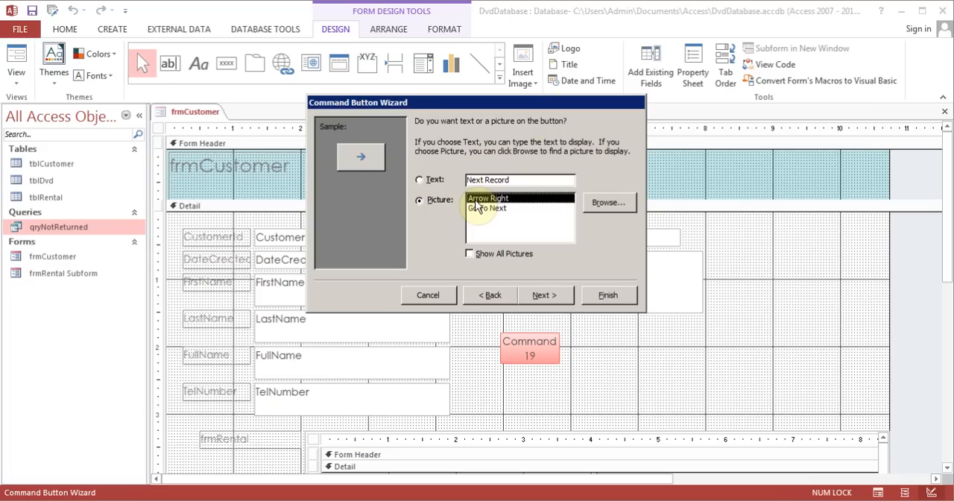
left_click(550, 291)
left_click(602, 295)
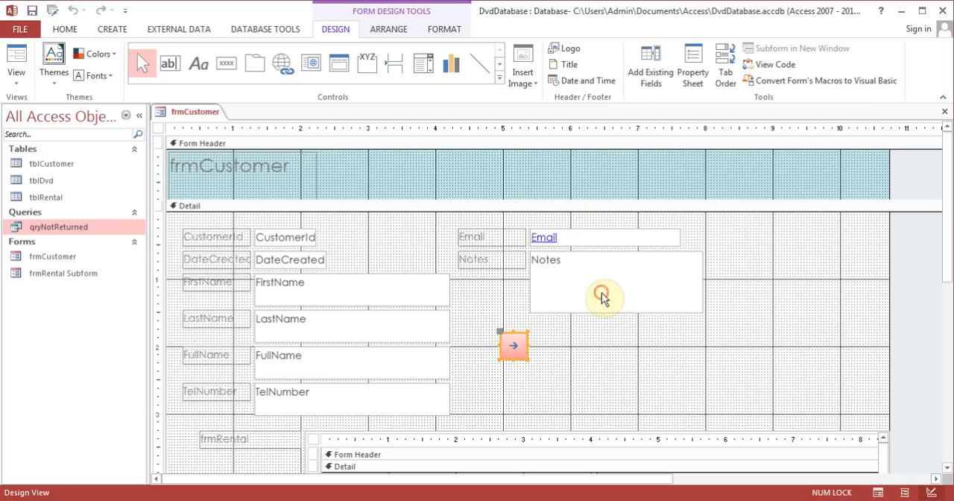
- Add a command button beside the next-record button with the Go To Previous Record action and Go To Previous picture, aligned with its neighbour
left_click(228, 66)
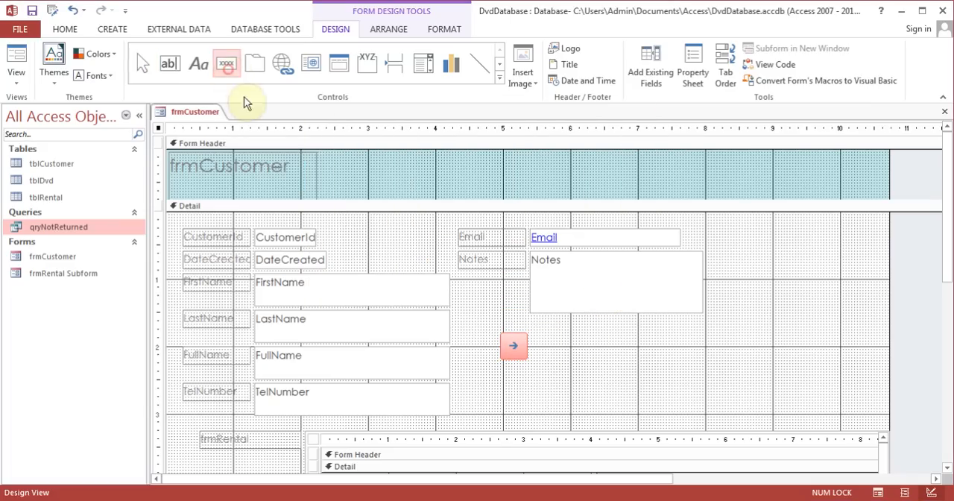
left_click_drag(565, 335, 612, 365)
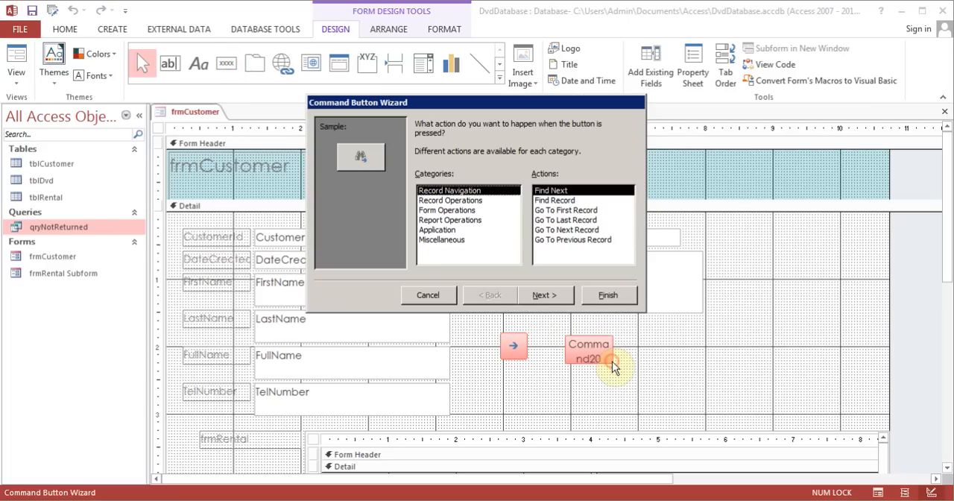
left_click(571, 240)
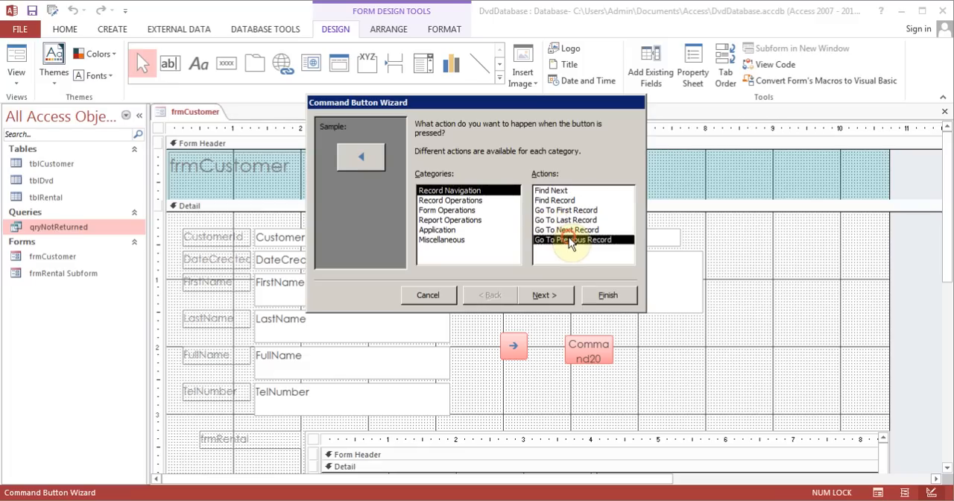
left_click(546, 290)
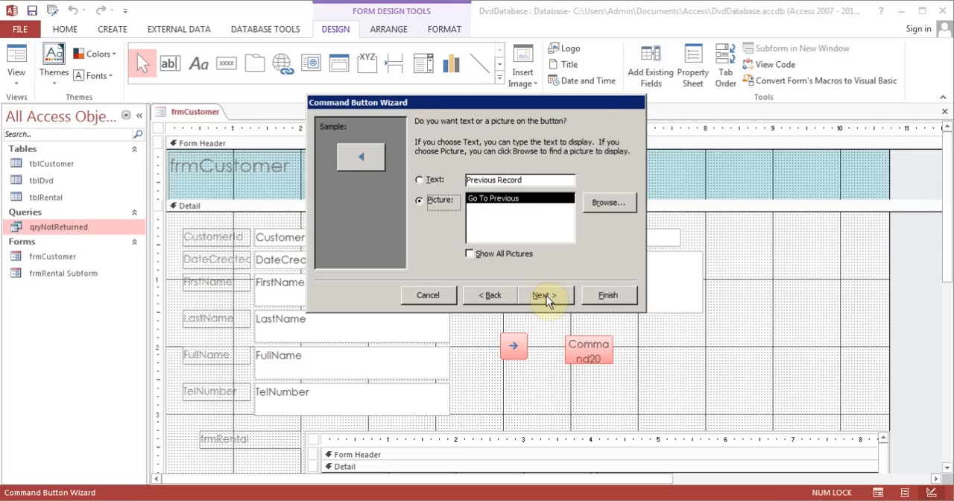
left_click(546, 295)
left_click(608, 295)
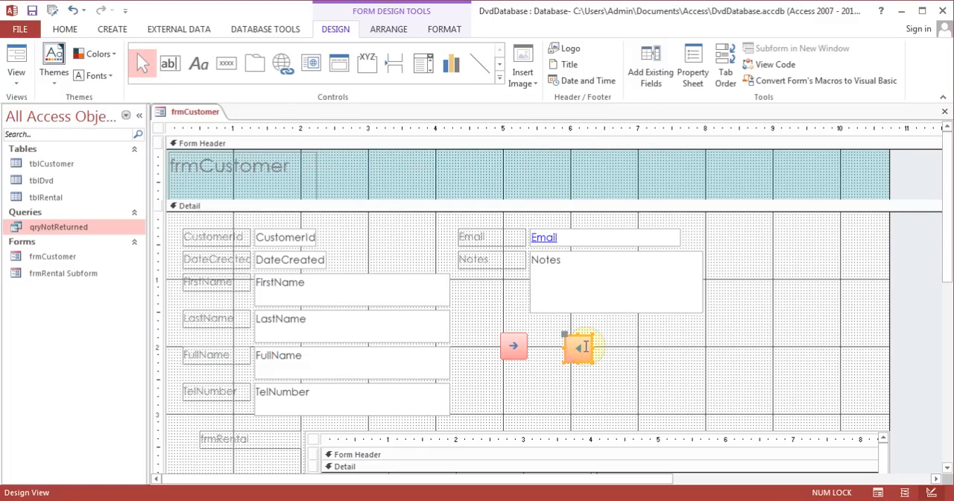
left_click_drag(583, 339, 568, 332)
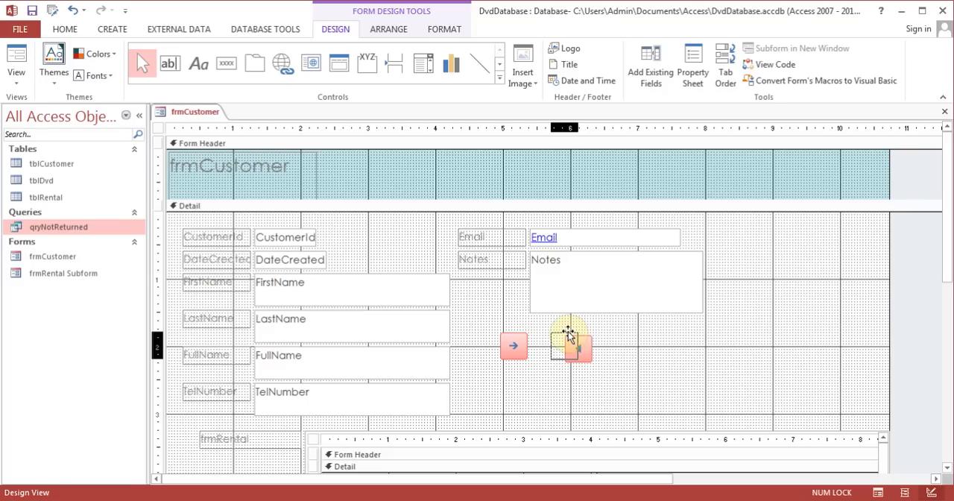
left_click(632, 354)
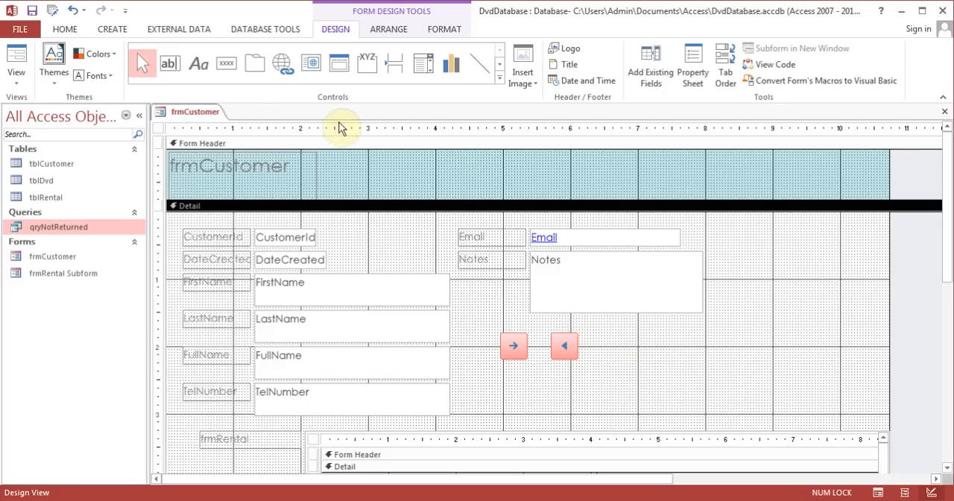
- Add a third command button beside the previous-record button with the Add New Record action and the text Add Record
left_click(232, 67)
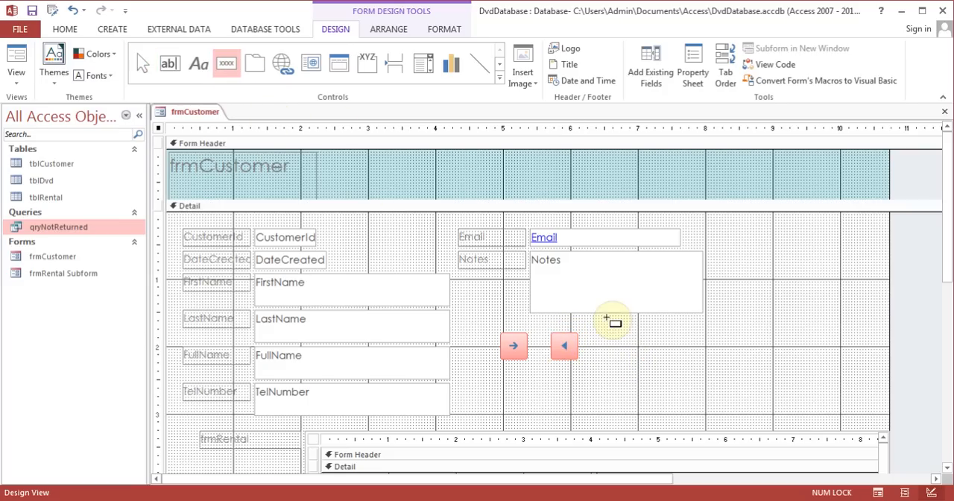
left_click_drag(616, 335, 714, 364)
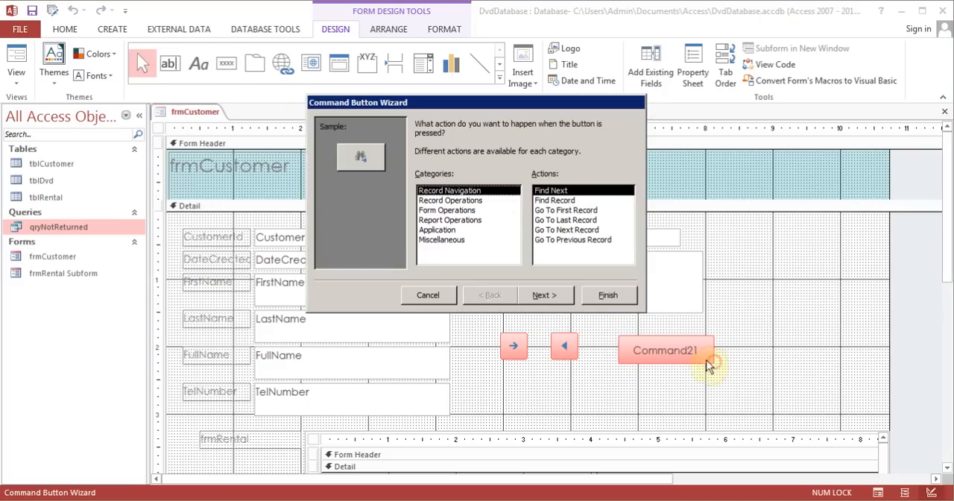
left_click(476, 200)
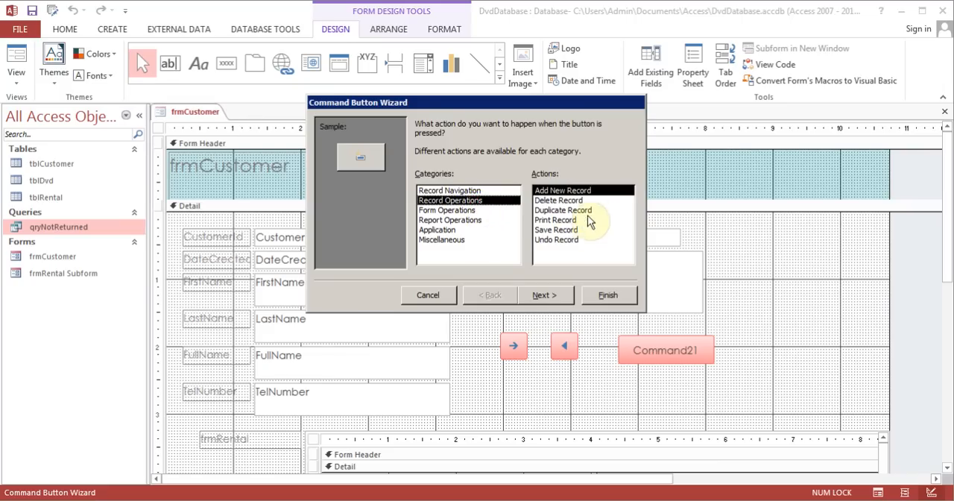
left_click(546, 293)
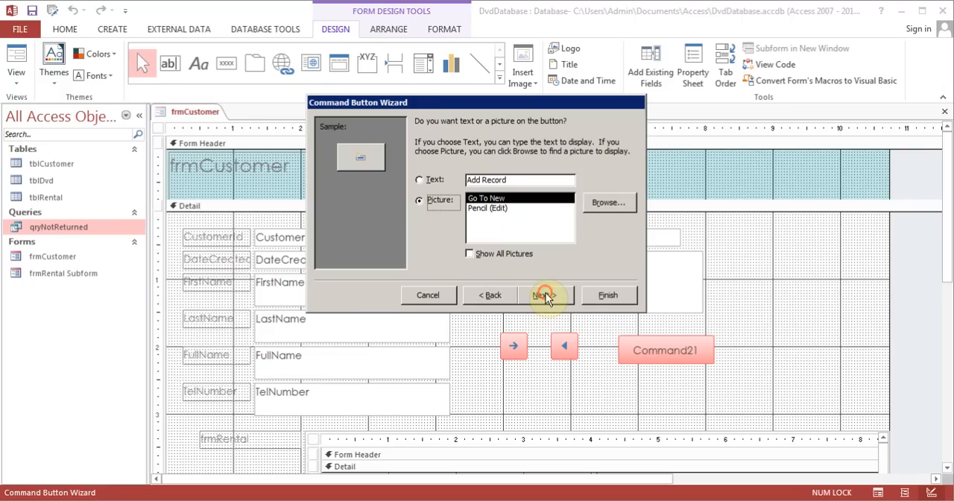
left_click(421, 180)
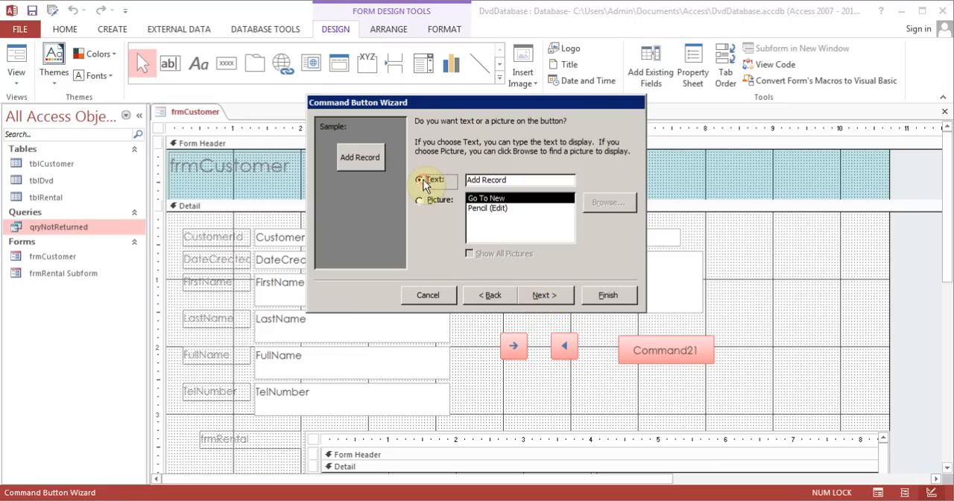
left_click(543, 294)
left_click(618, 300)
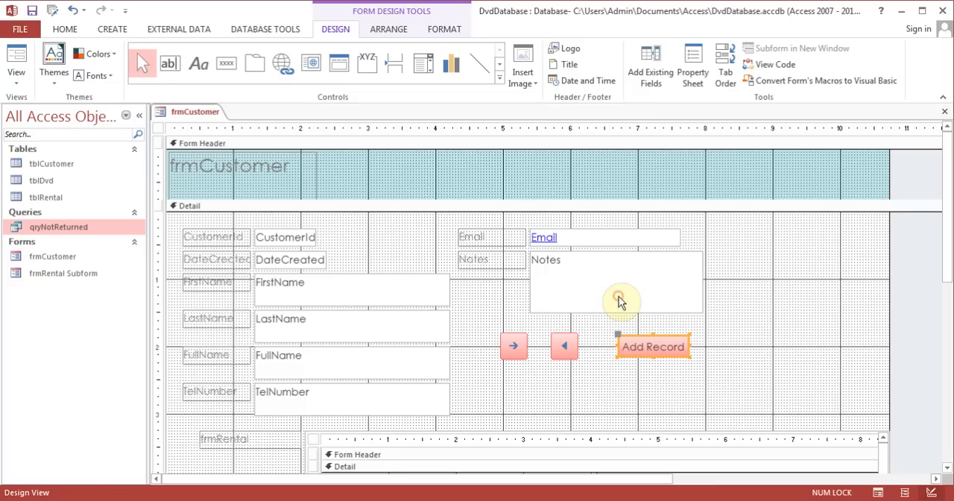
left_click(602, 377)
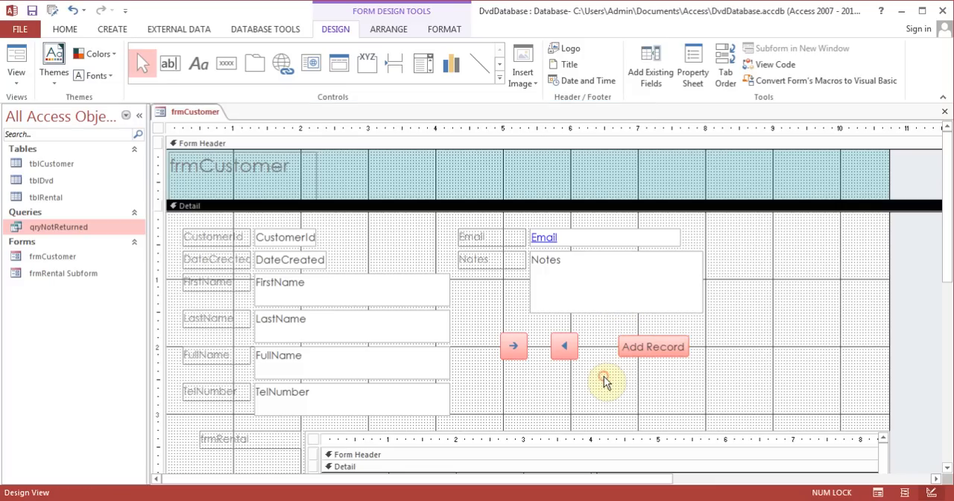
- Switch frmCustomer to Form View and advance to the third customer record using the form's new next-record button
left_click(16, 60)
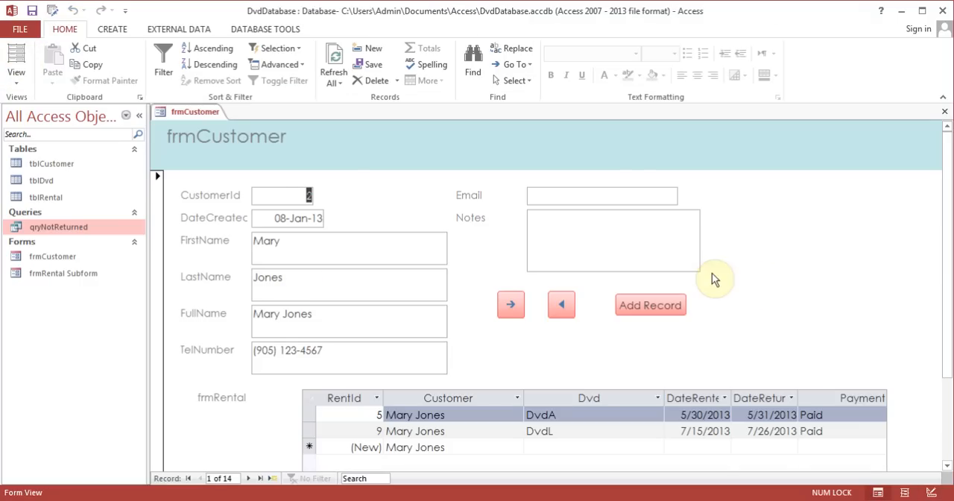
mouse_move(948, 223)
left_mouse_down()
mouse_move(946, 295)
mouse_move(938, 239)
left_mouse_up()
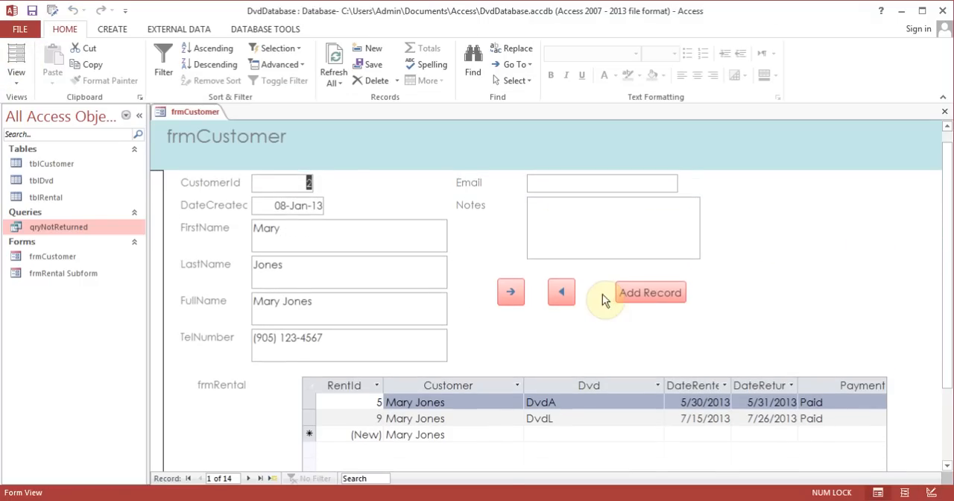
left_click(513, 293)
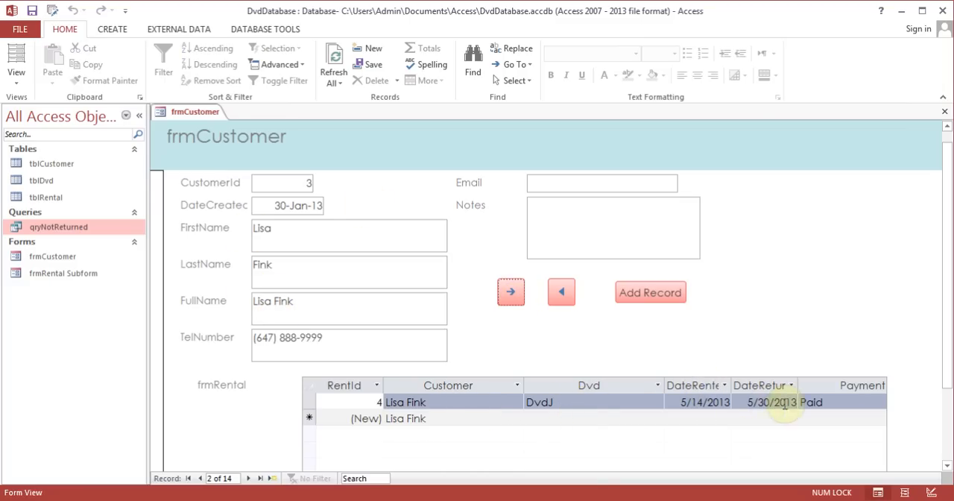
left_click(511, 292)
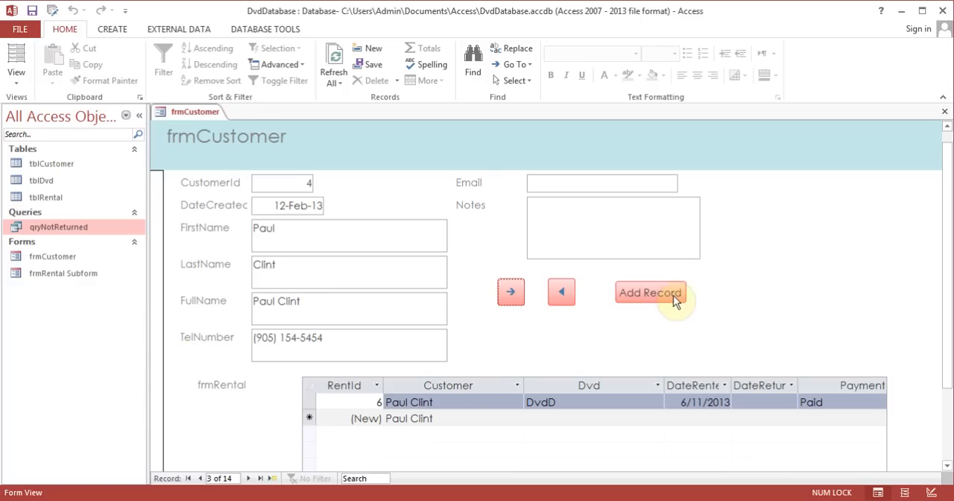
- Add a rental of DvdK to this customer's rental subform, rented on 8/2/2013 with payment Paid
left_click(474, 418)
left_click(552, 418)
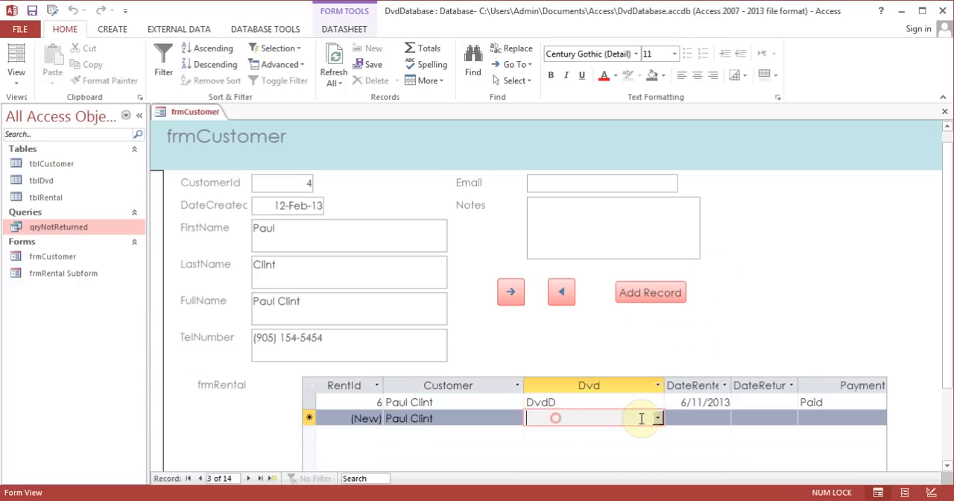
left_click(657, 418)
left_click(566, 386)
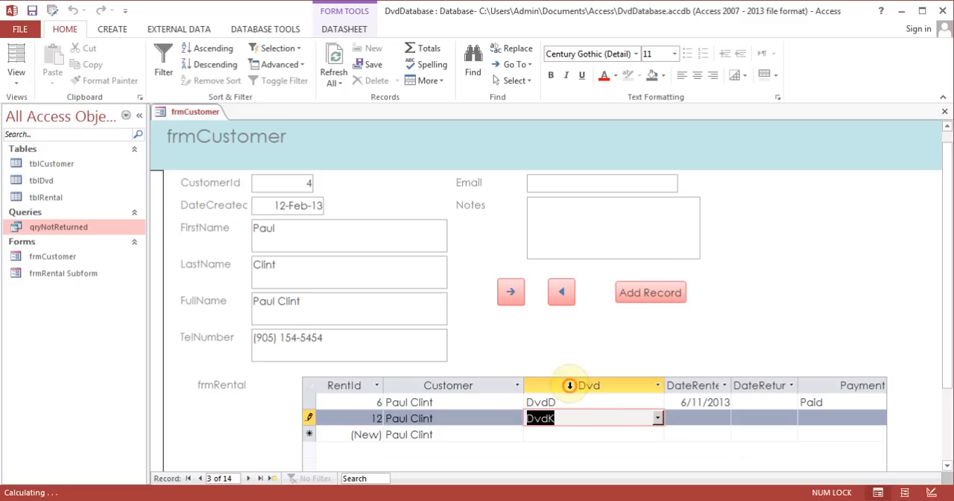
left_click(693, 418)
left_click(740, 420)
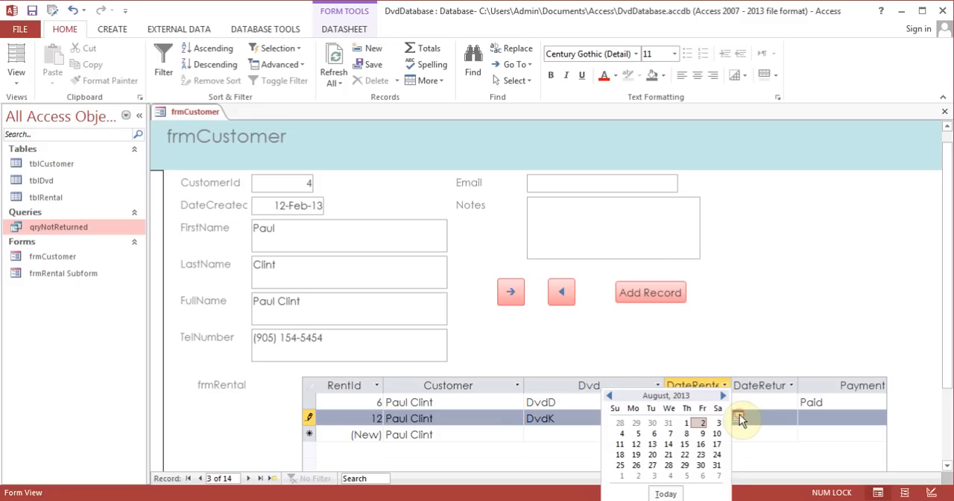
left_click(701, 420)
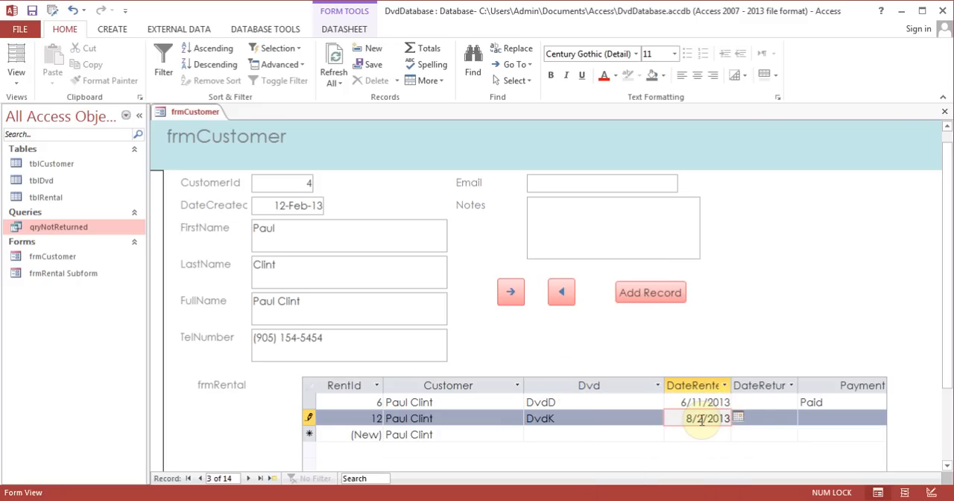
left_click(853, 416)
left_click(865, 418)
left_click(792, 433)
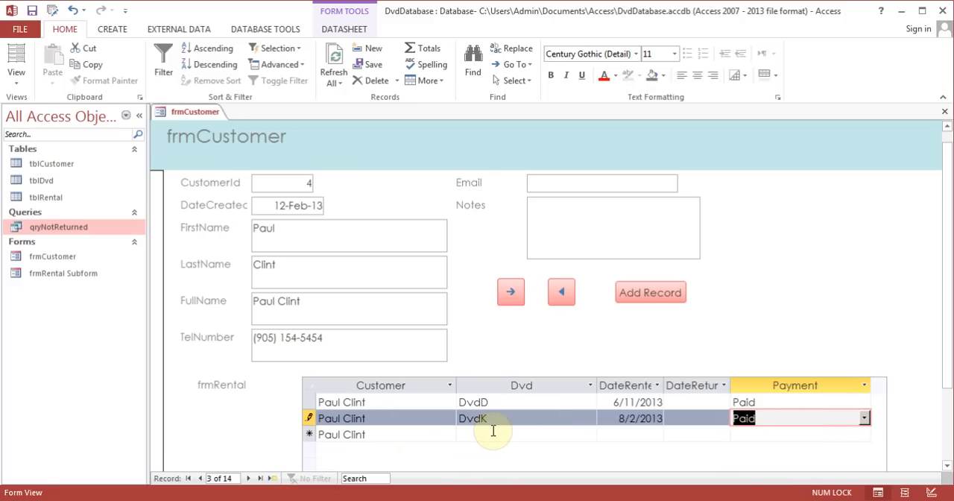
- Close frmCustomer with its design changes saved, and check the new rental record in tblRental
left_click(944, 111)
left_click(412, 294)
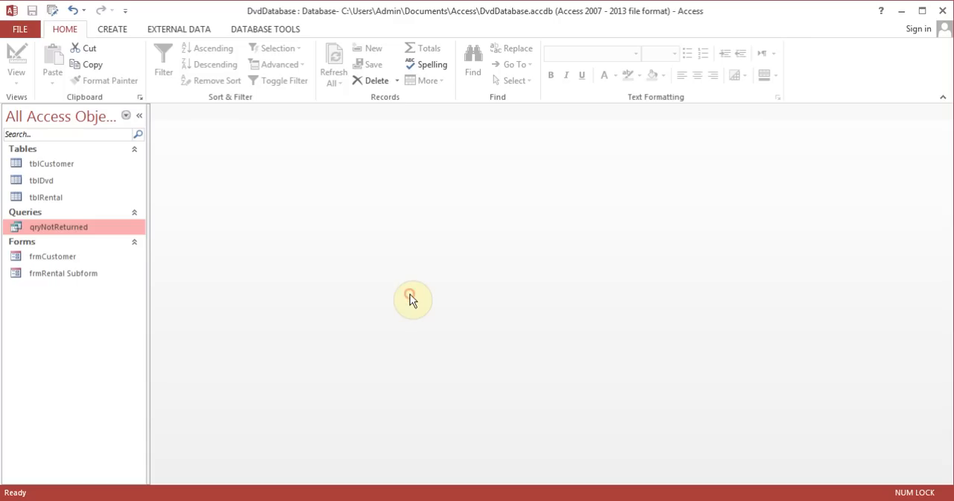
double_click(50, 196)
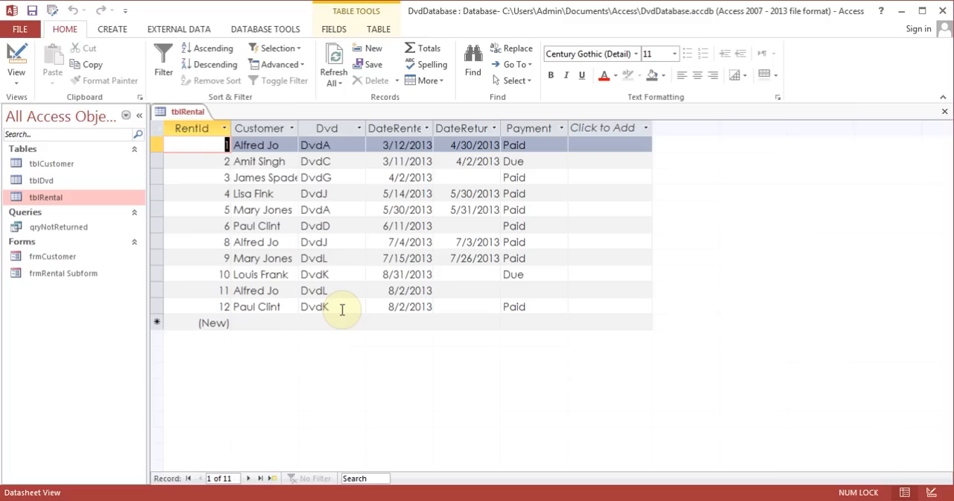
left_click(945, 114)
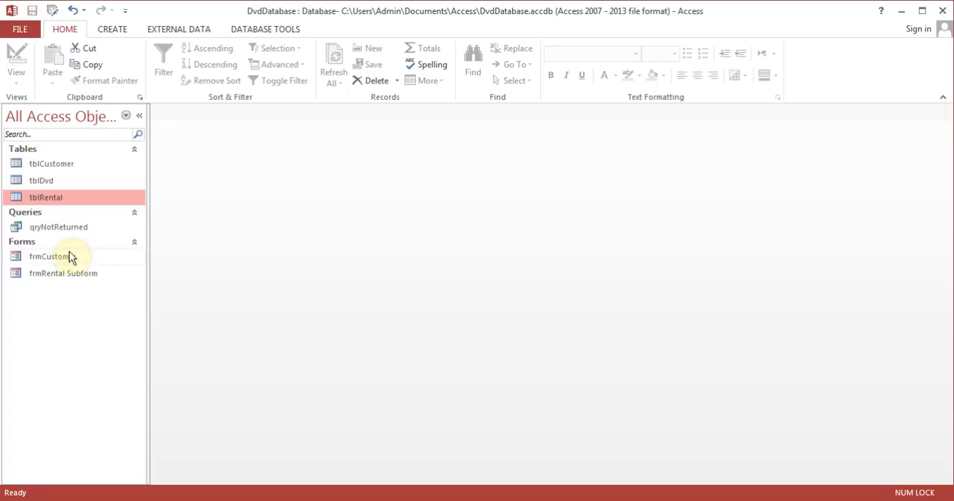
- Start a report with the Report Wizard based on qryNotReturned and include all of its fields
left_click(64, 229)
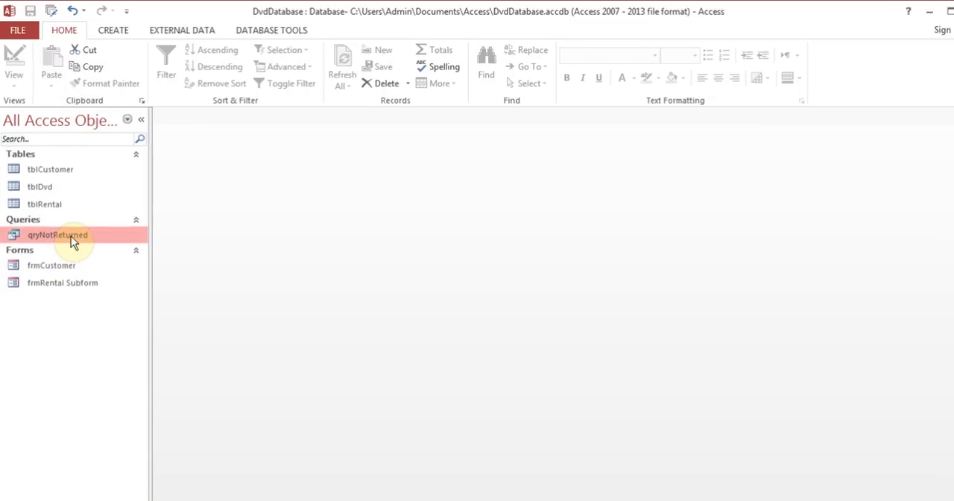
left_click(113, 29)
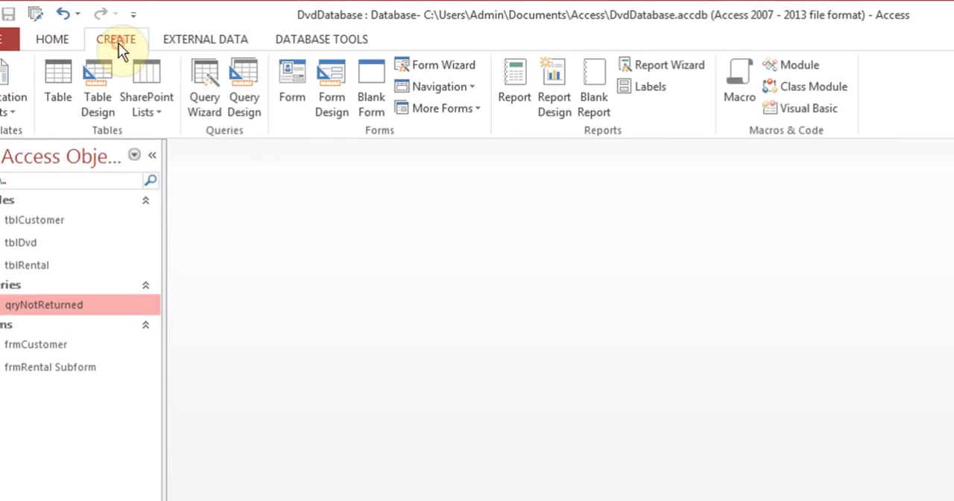
left_click(663, 68)
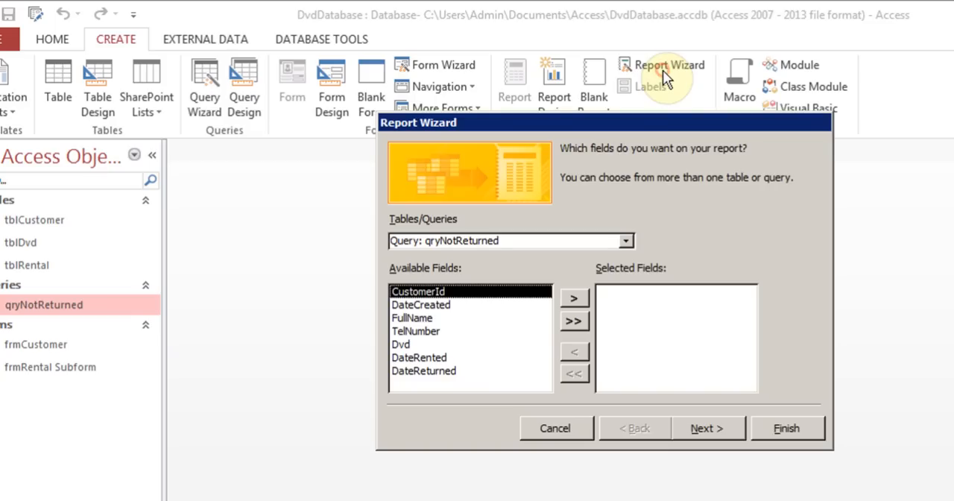
left_click(573, 322)
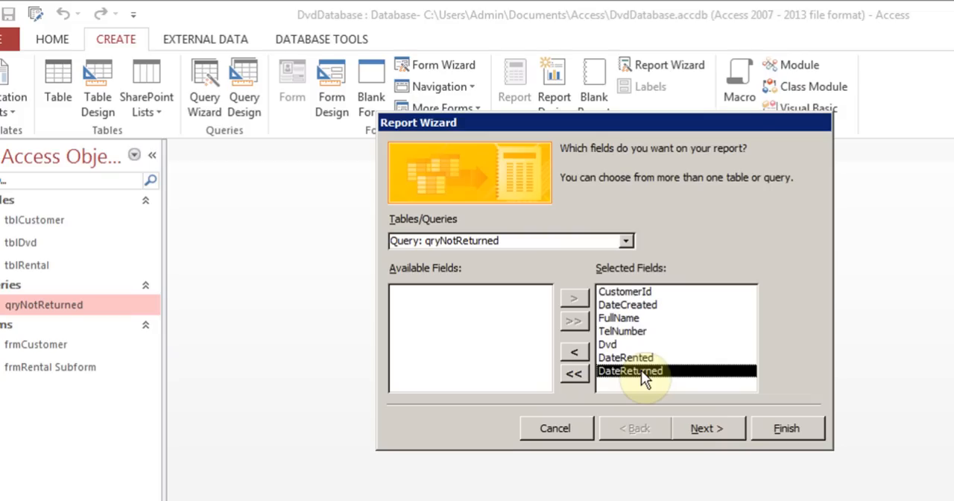
- Set the report data to be viewed by tblRental and continue without adding any grouping levels
left_click(704, 425)
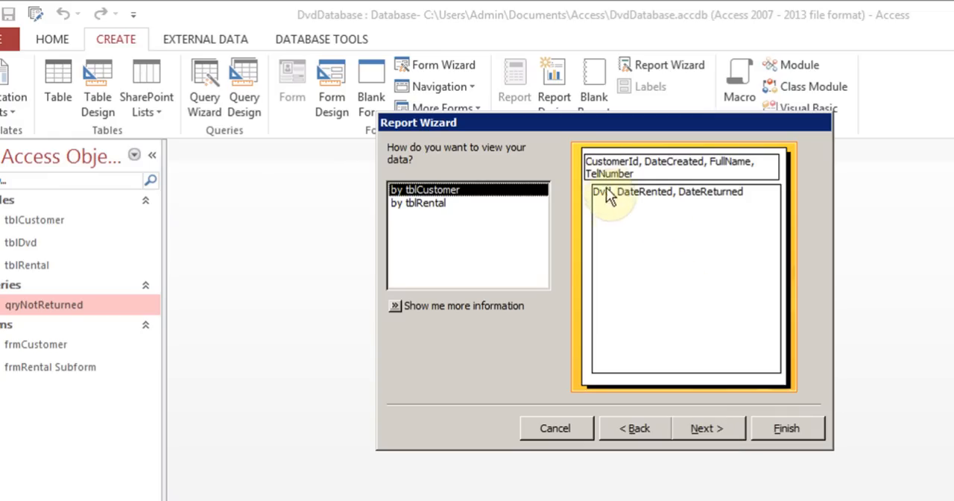
left_click(426, 210)
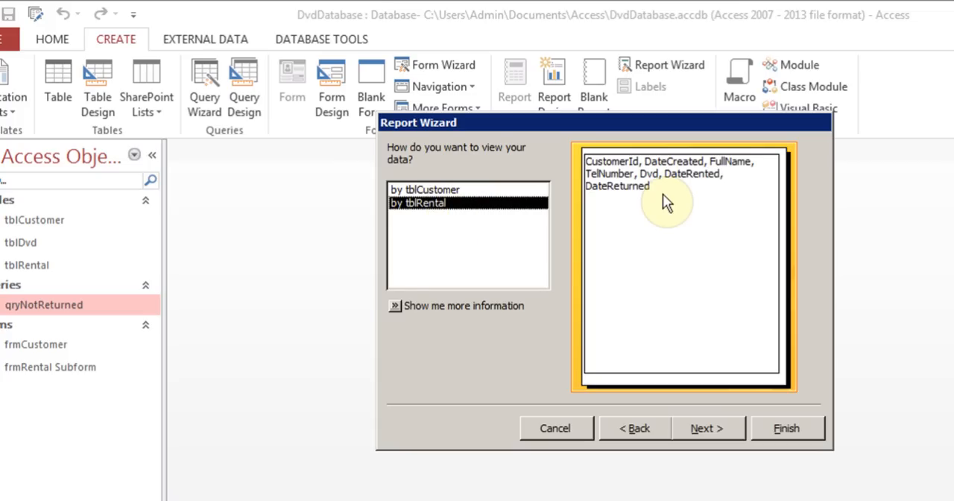
left_click(718, 425)
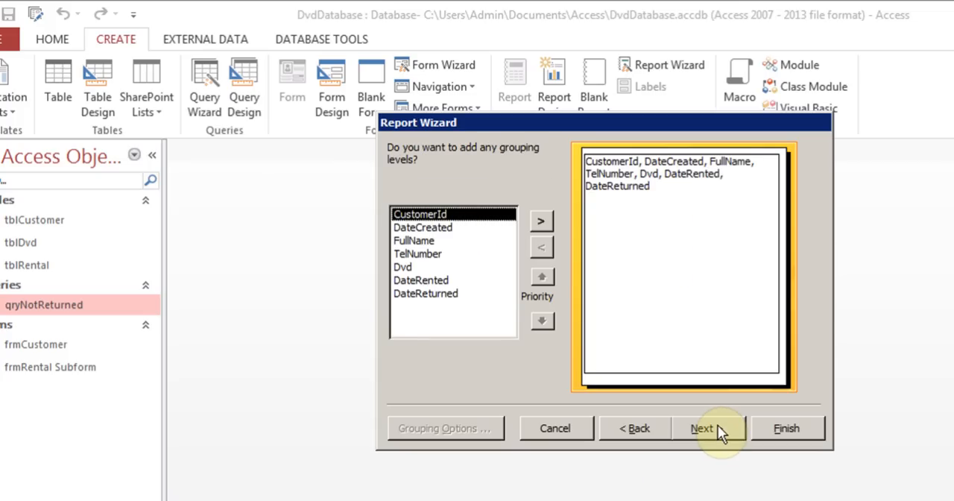
left_click(718, 428)
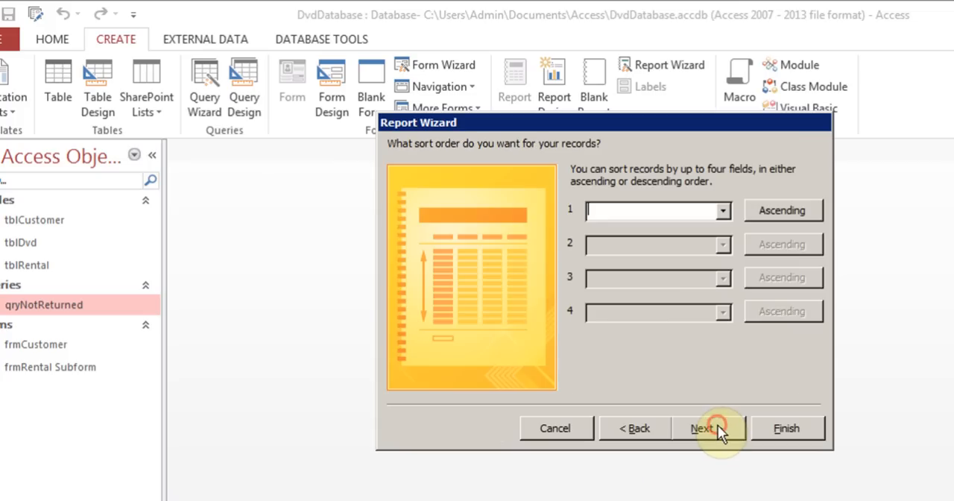
- Sort the report records by DateRented ascending and choose Landscape orientation with the Tabular layout
left_click(722, 211)
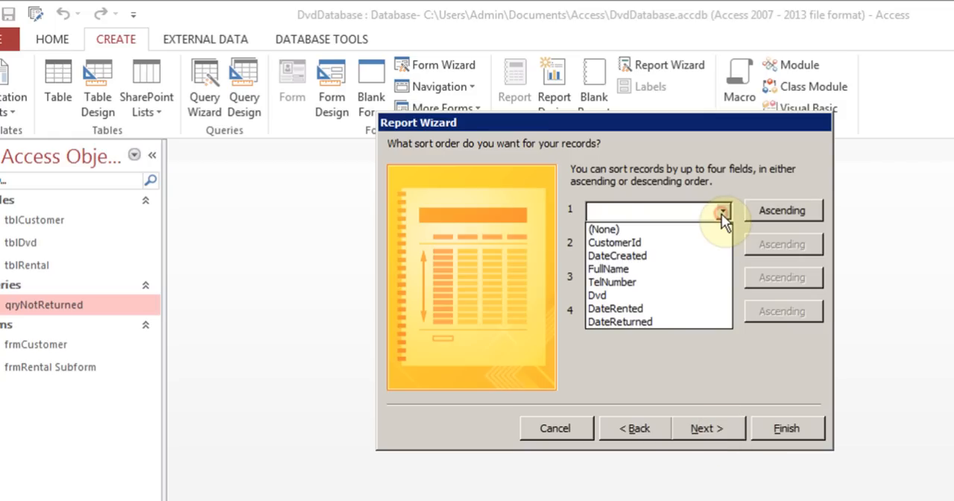
left_click(647, 308)
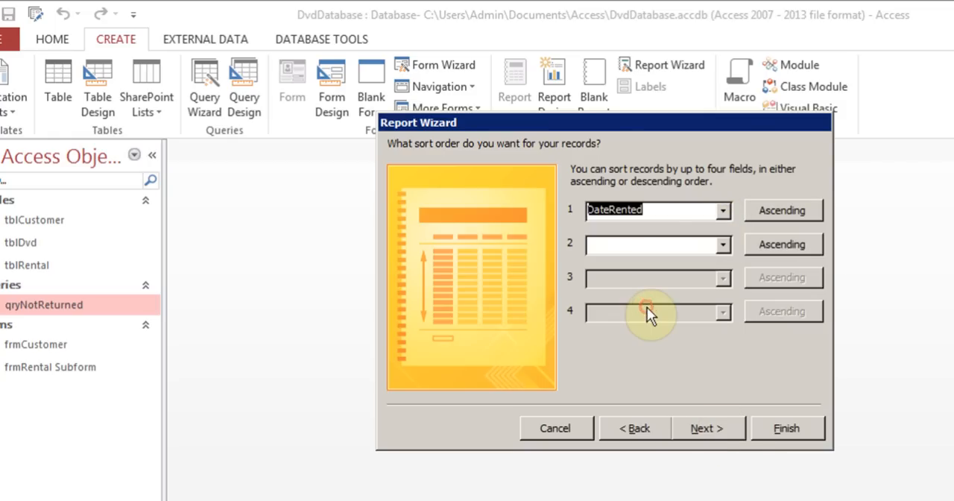
left_click(720, 428)
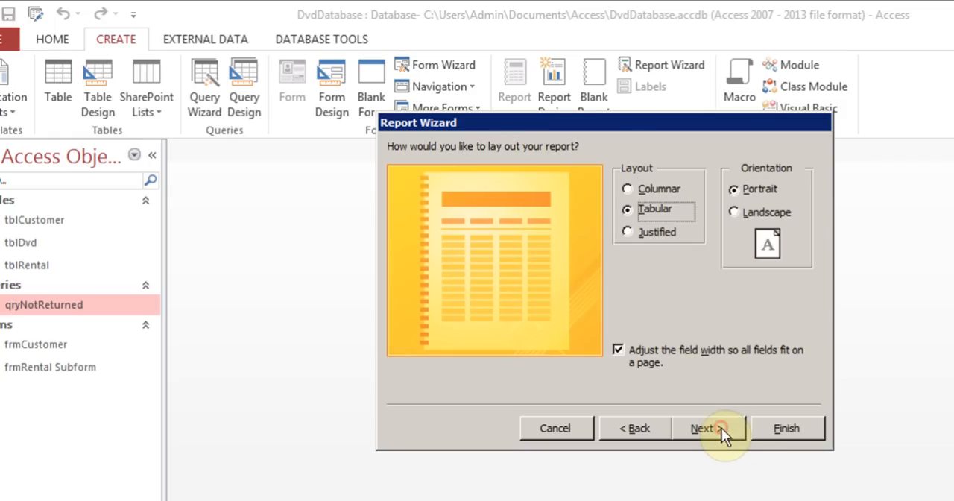
left_click(735, 214)
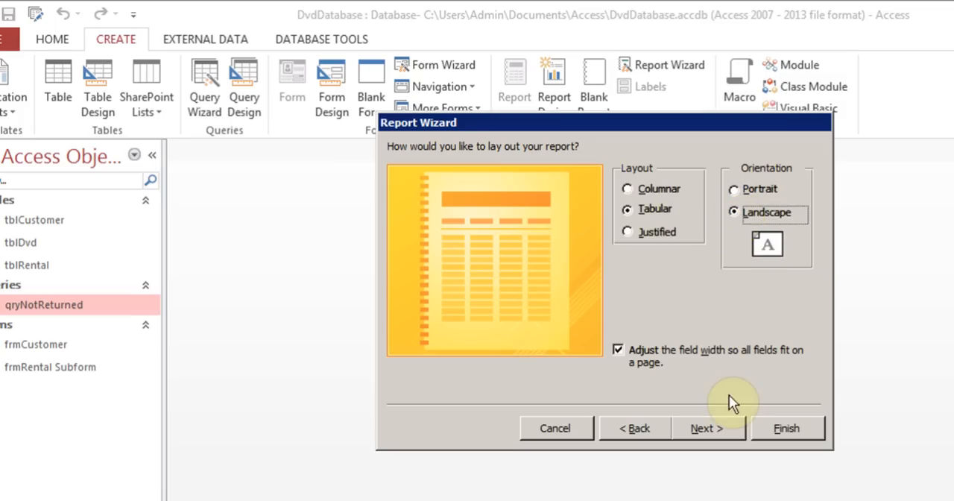
left_click(708, 426)
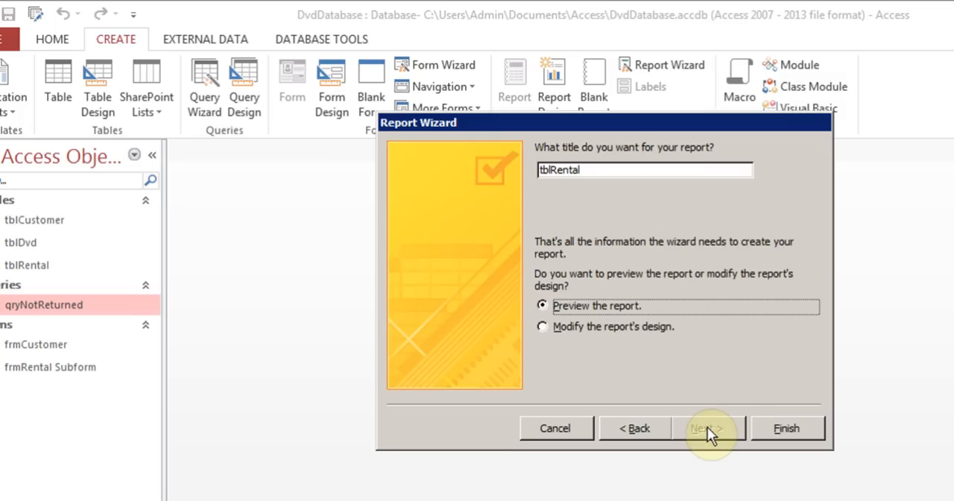
- Title the report RptNotReturnedList and finish the wizard with the report previewed
left_click(550, 170)
key("End")
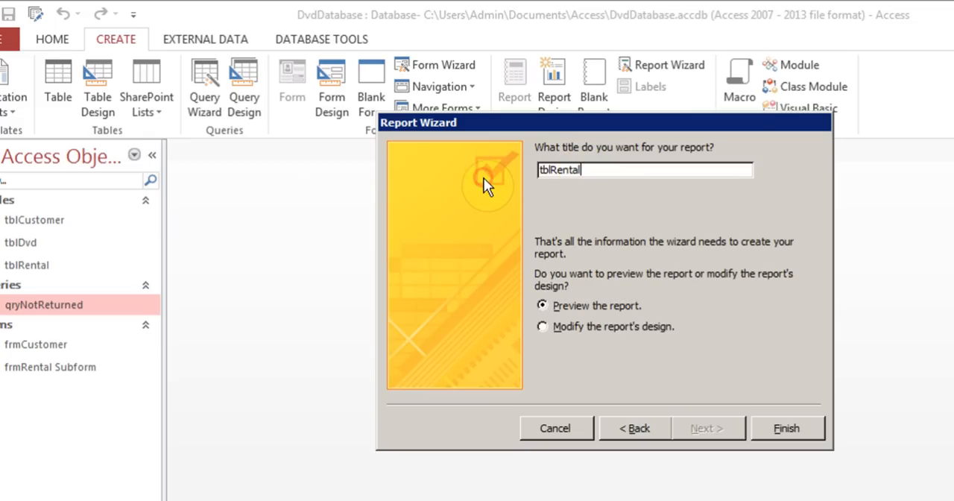
key("BackSpace")
key("BackSpace")
key("BackSpace")
key("BackSpace")
key("BackSpace")
key("BackSpace")
key("BackSpace")
key("BackSpace")
key("BackSpace")
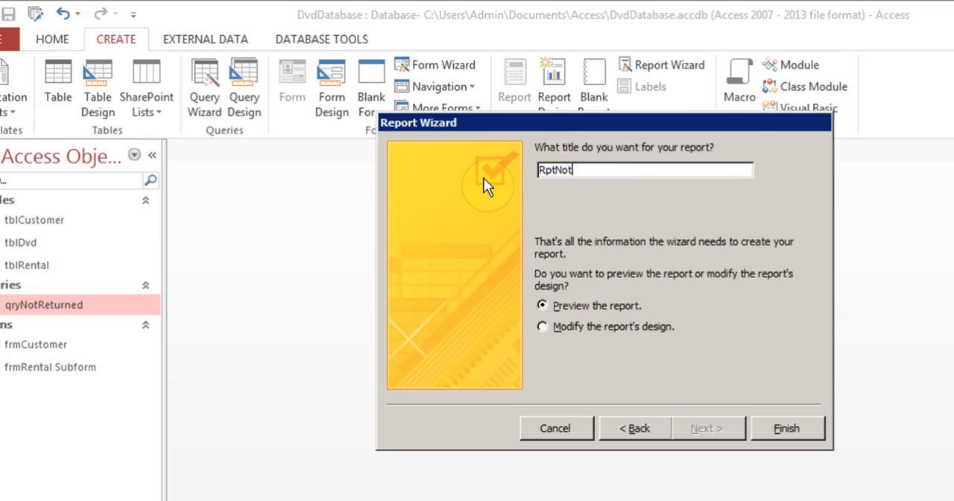
type("RptNotReturnedList")
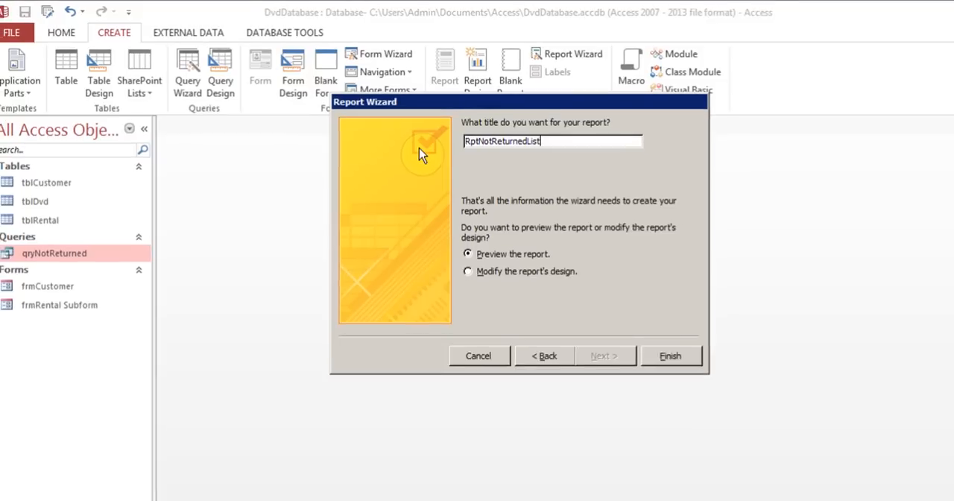
left_click(621, 322)
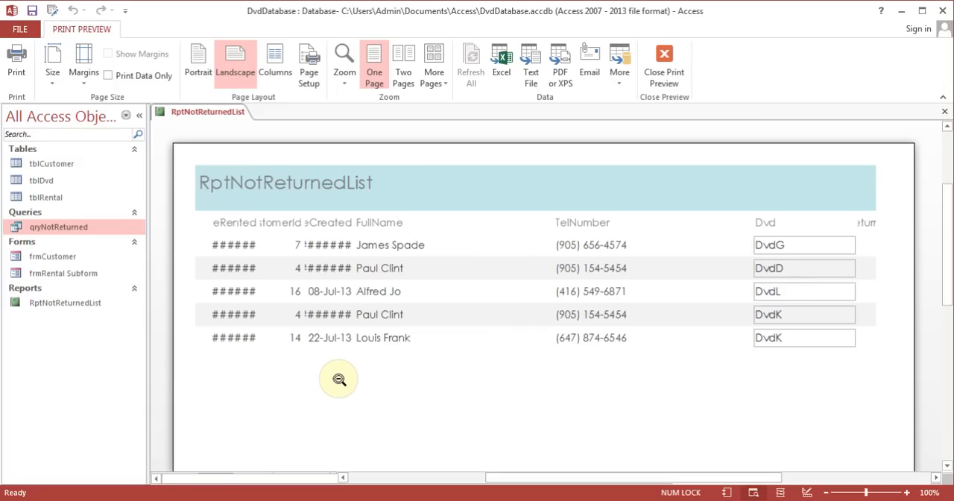
- In the report's design, narrow the TelNumber label and field to about 1.7 inches and the FullName pair to about 2.2 inches
left_click(666, 60)
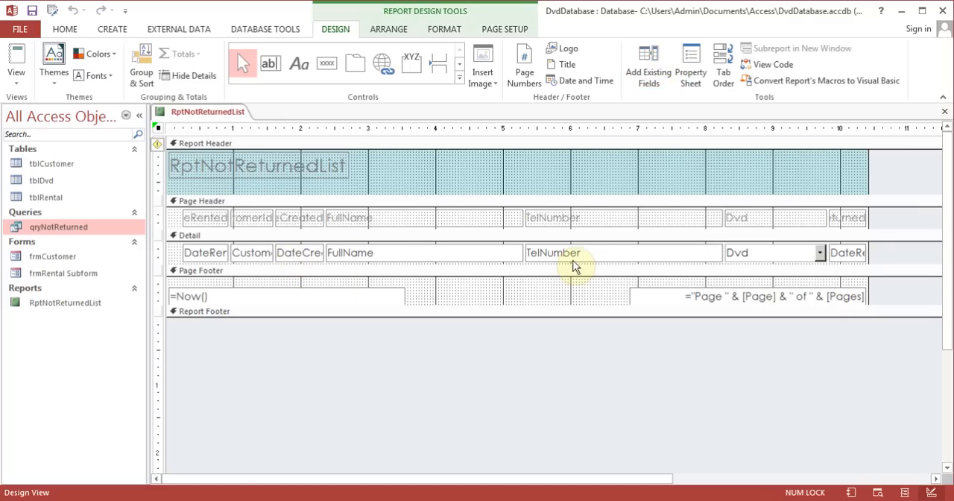
left_click(618, 219)
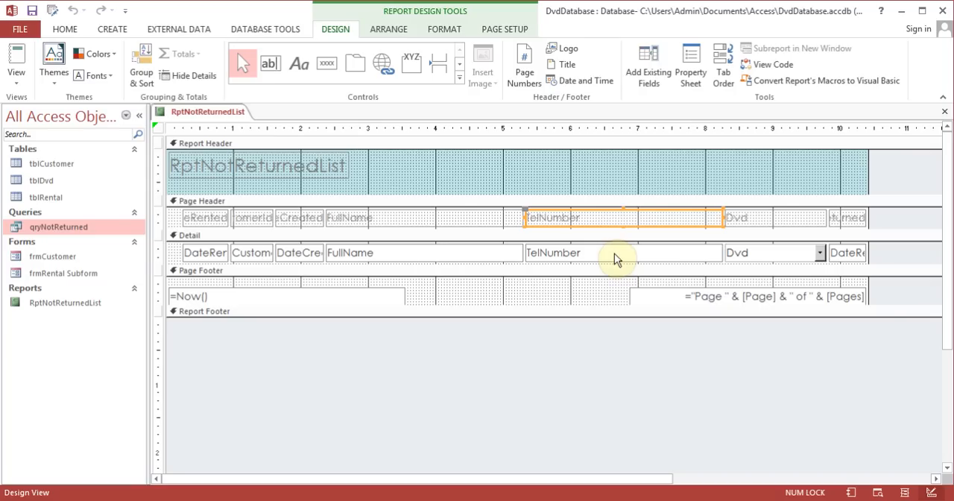
left_click(614, 253, "shift")
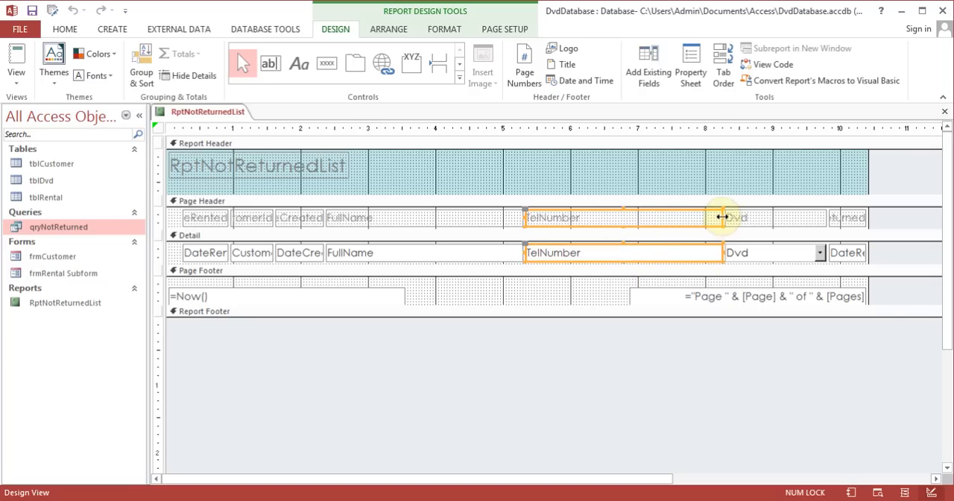
left_click_drag(723, 221, 639, 221)
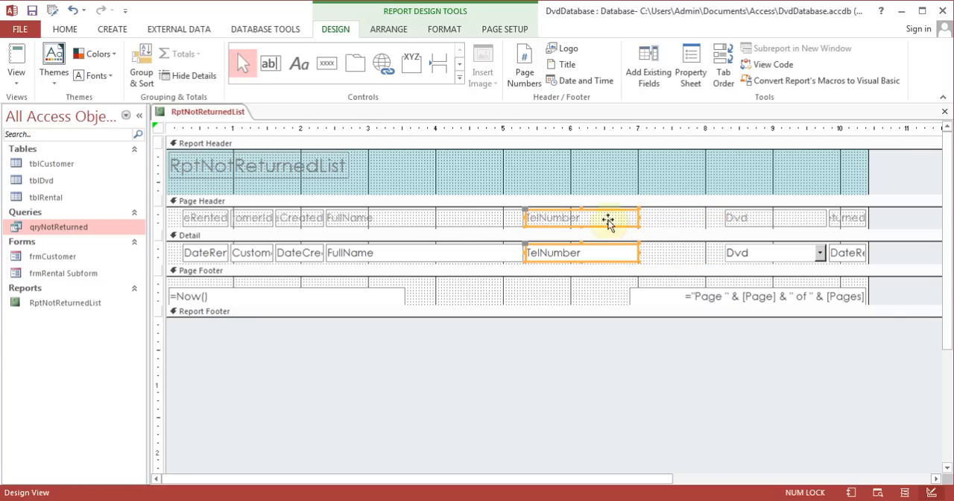
left_click(441, 217)
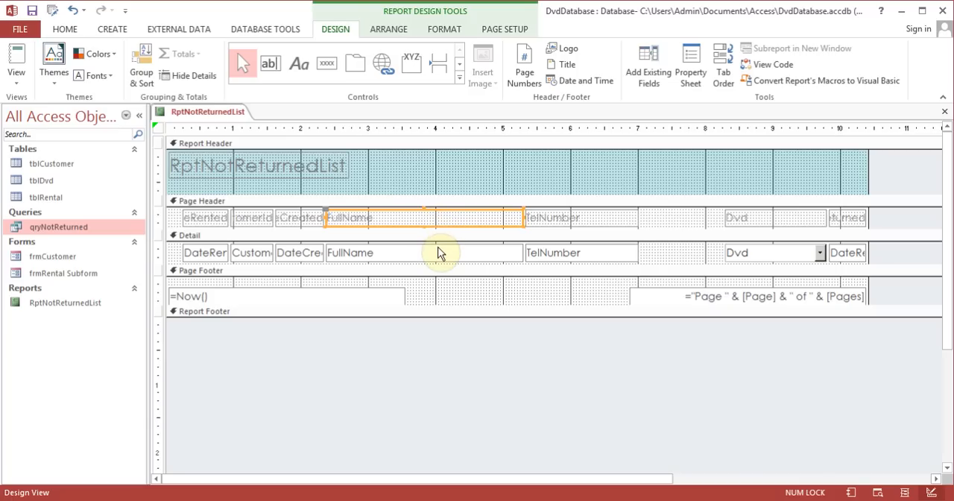
left_click(438, 253, "shift")
left_click_drag(520, 216, 470, 216)
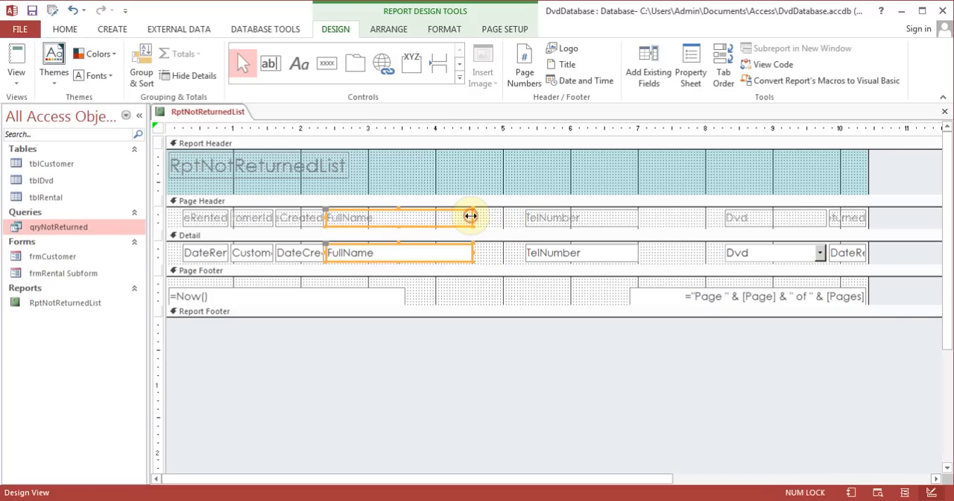
- Move the Dvd label and combo box together closer to TelNumber, starting at about 7.4 inches on the ruler
left_click(845, 217)
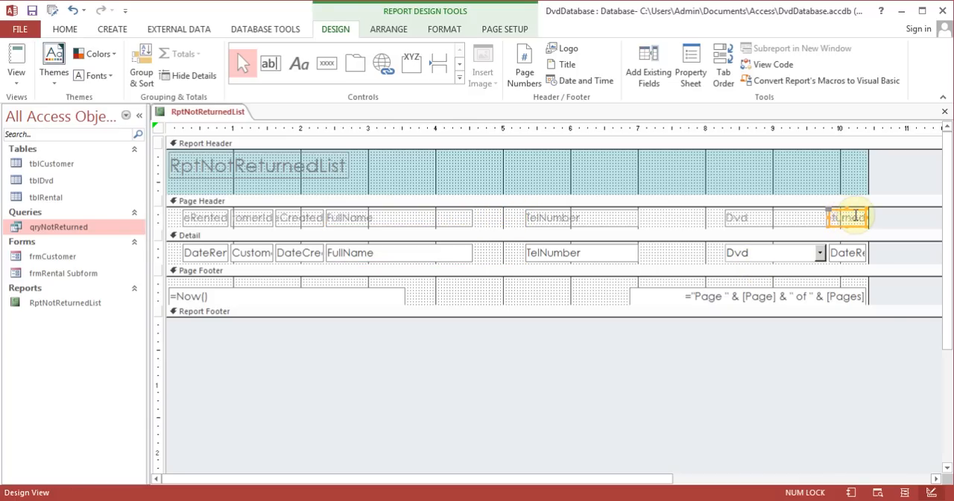
left_click(770, 216)
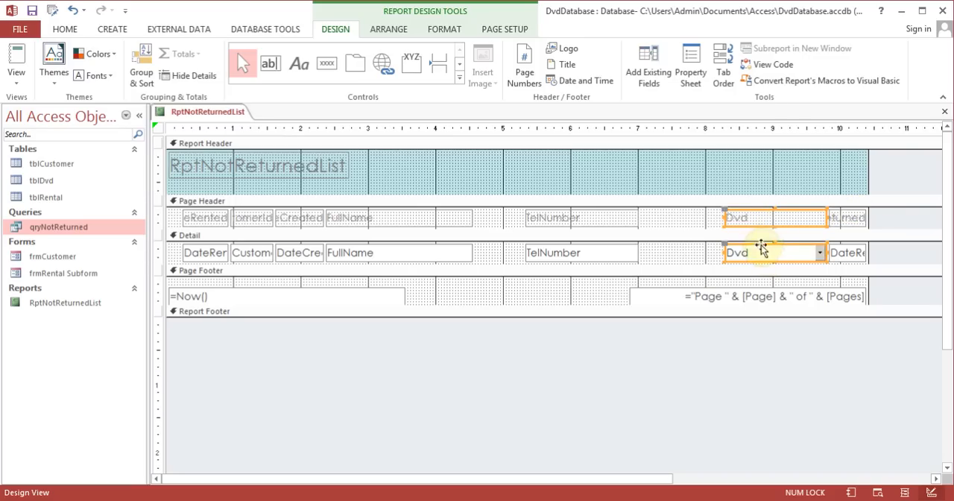
left_click_drag(760, 219, 698, 218)
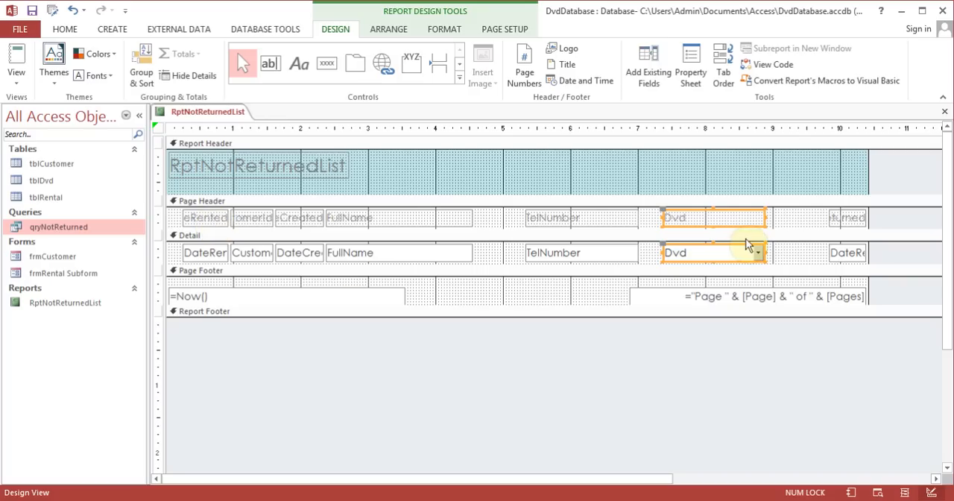
- Widen the DateReturned label and its text box to about 0.9 inches, towards the Dvd column
left_click(847, 217)
left_click_drag(828, 217, 803, 217)
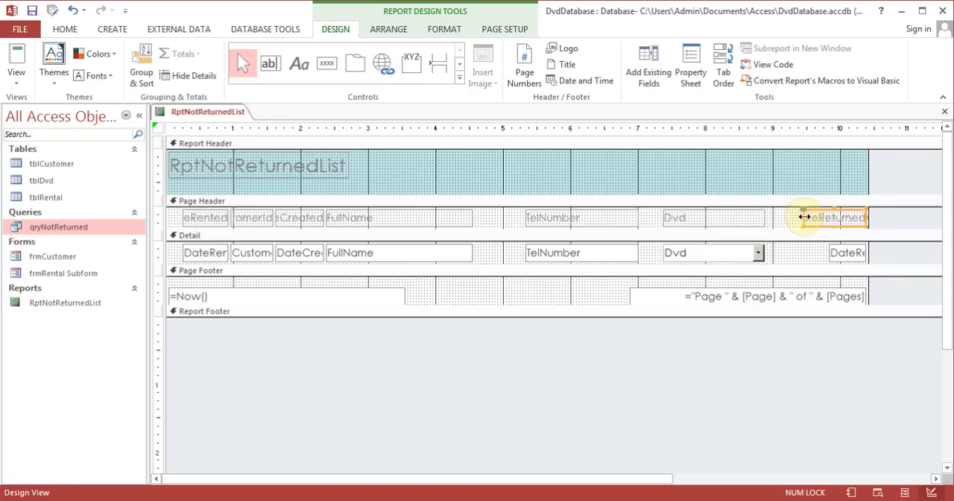
left_click(844, 254)
left_click_drag(828, 254, 803, 253)
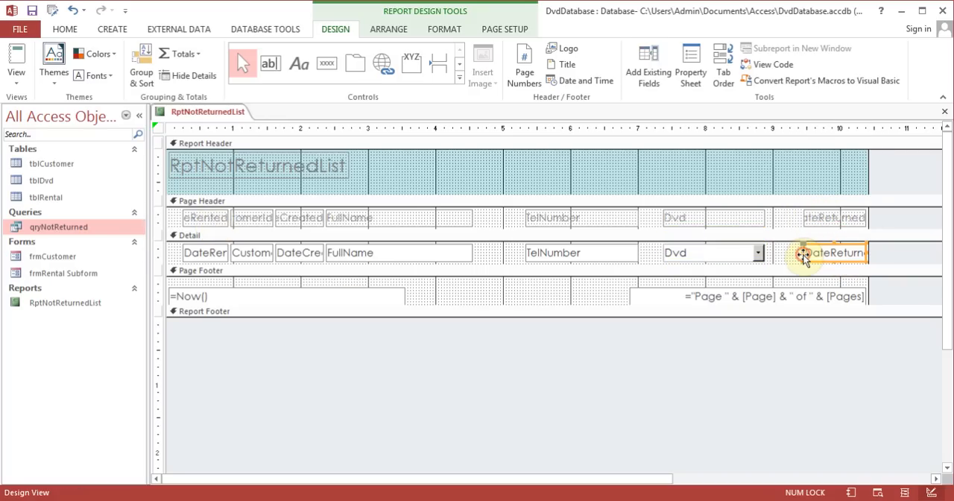
- Delete the DateReturned label and its text box from the report
left_click(836, 218, "shift")
key("Delete")
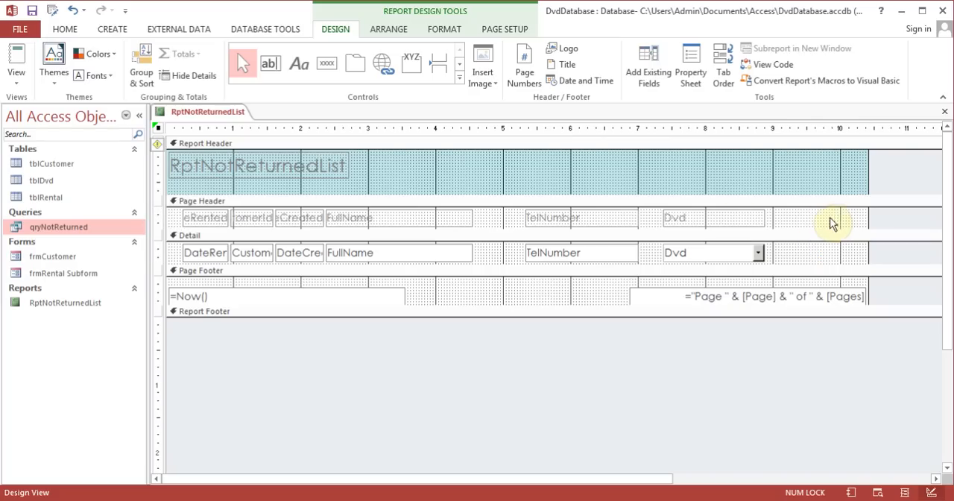
- Move the TelNumber and Dvd labels and fields together so they start at about 6.5 and 8.6 inches on the ruler
left_click(728, 215)
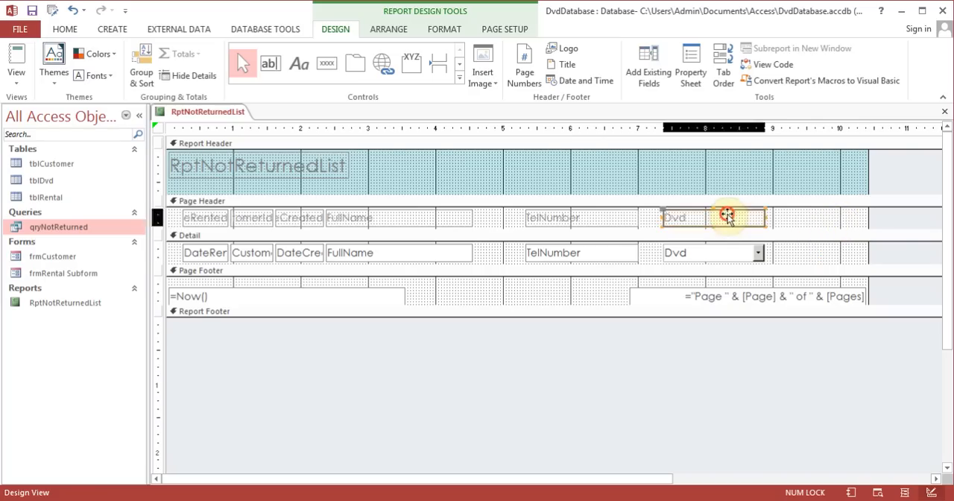
left_click(720, 253, "shift")
left_click(591, 219, "shift")
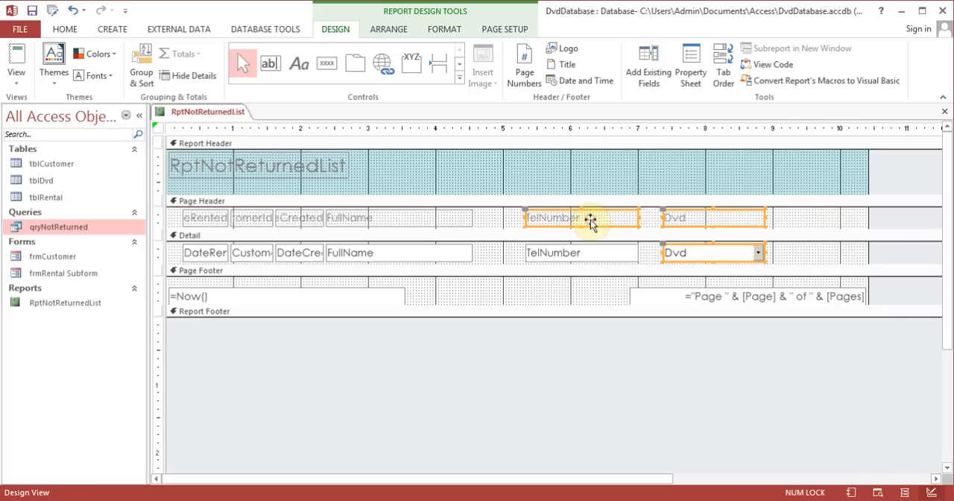
left_click(594, 252, "shift")
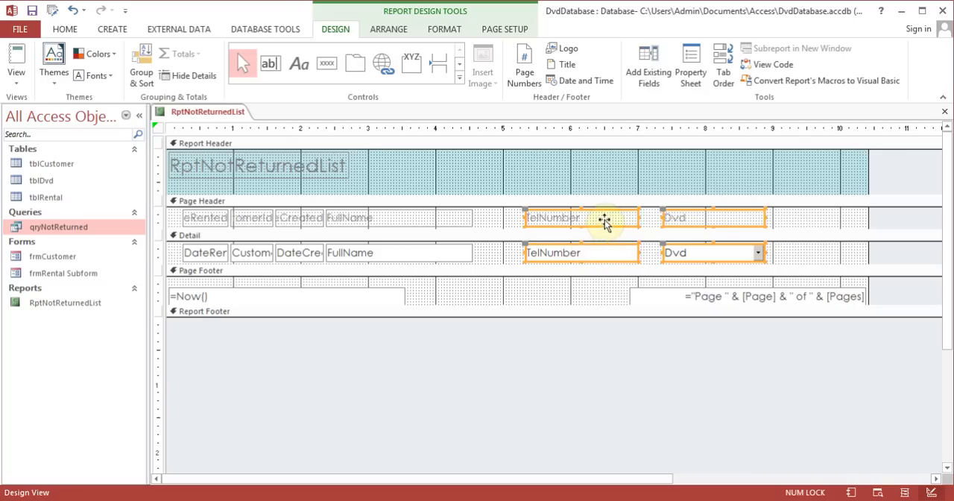
left_click_drag(604, 220, 683, 216)
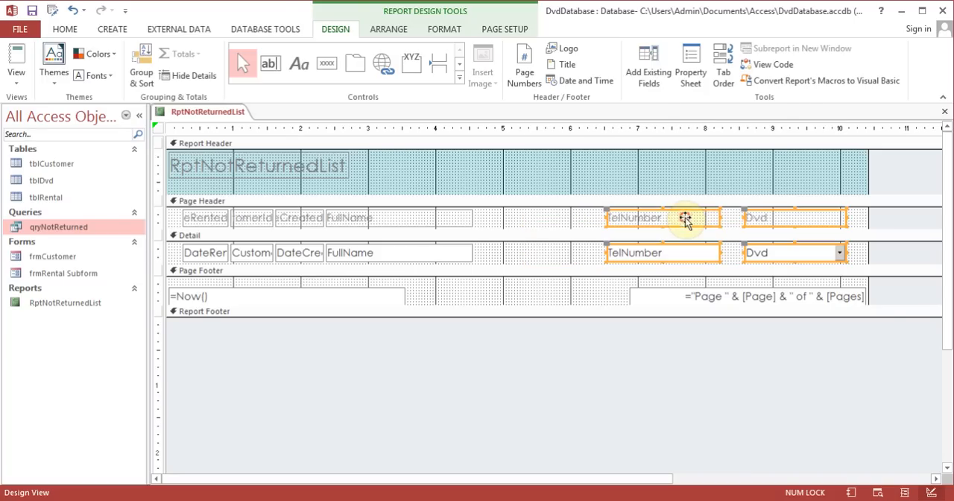
- Move the FullName label and text box together to start at about 4 inches on the ruler
left_click(401, 217)
left_click(405, 254, "shift")
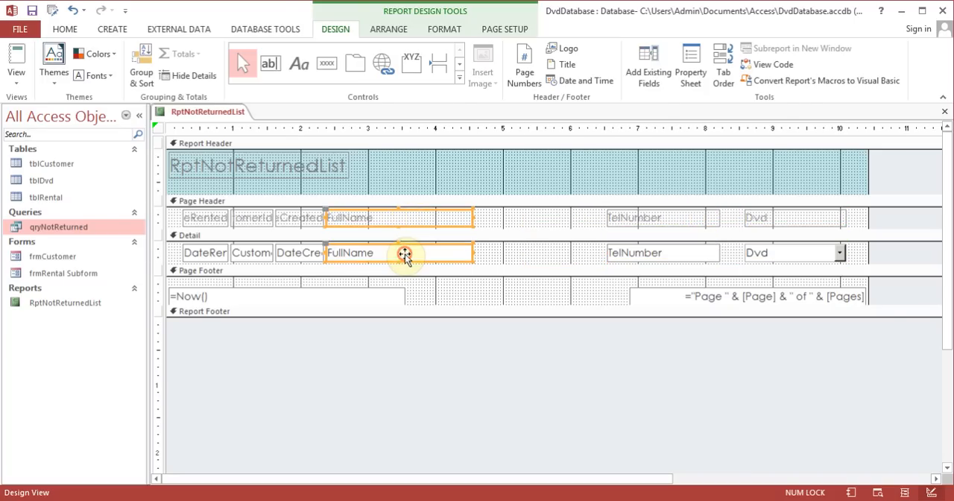
left_click_drag(405, 217, 511, 215)
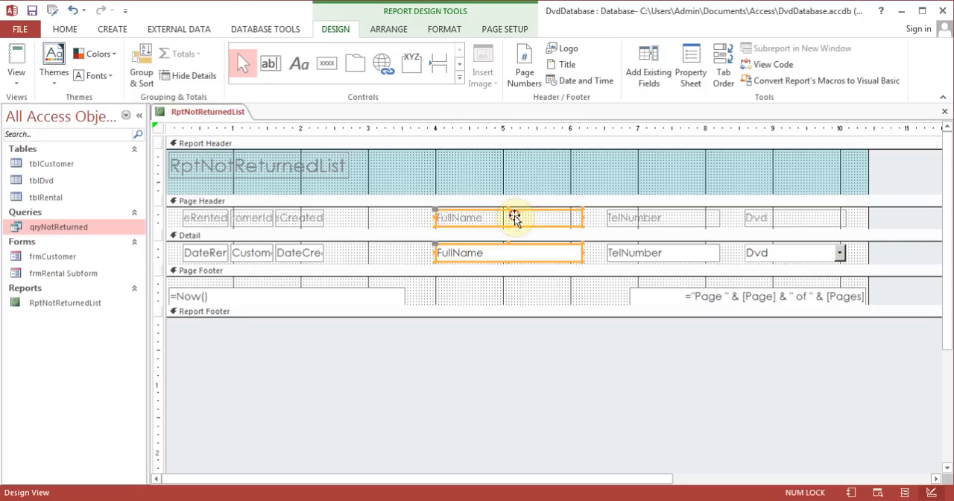
- Widen the DateCreated label and text box to about 1.4 inches and move both to start at about 2.4 inches
left_click(313, 219)
left_click_drag(323, 216, 369, 216)
left_click(308, 255)
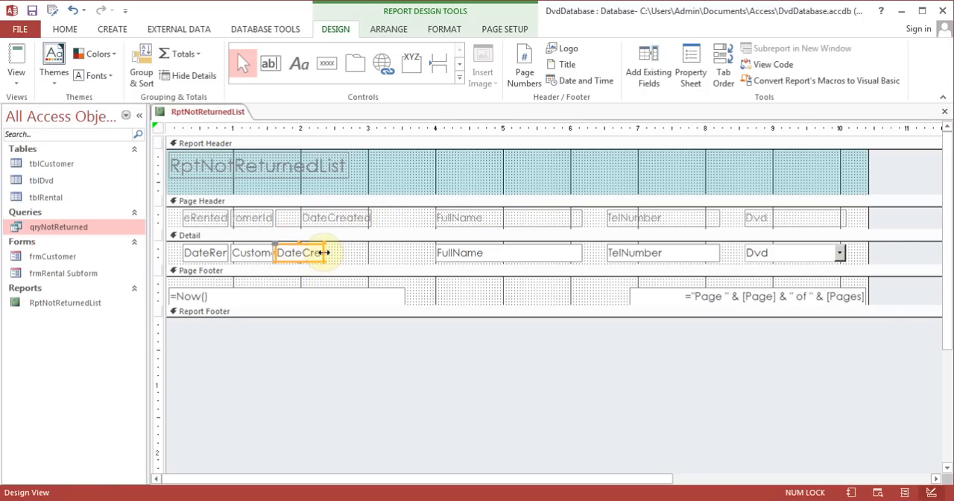
left_click_drag(323, 253, 371, 252)
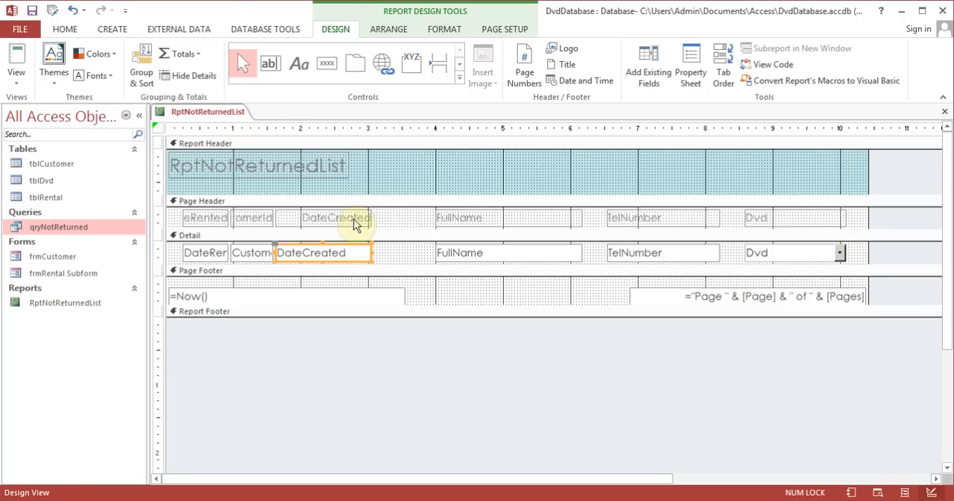
left_click(353, 218, "shift")
left_click_drag(354, 218, 405, 218)
- Widen the CustomerId label and text box to about 1 inch and shift both to start at about 1.2 inches
left_click(250, 217)
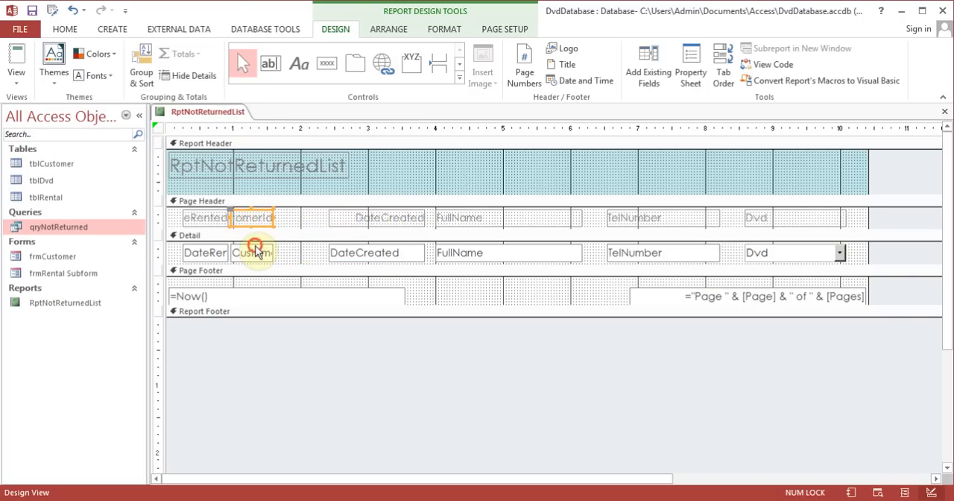
left_click(255, 251, "shift")
left_click_drag(275, 220, 303, 218)
- Widen the DateRented label and text box to nearly 0.9 inches and bring up the formatting options for the text box
left_click(222, 220)
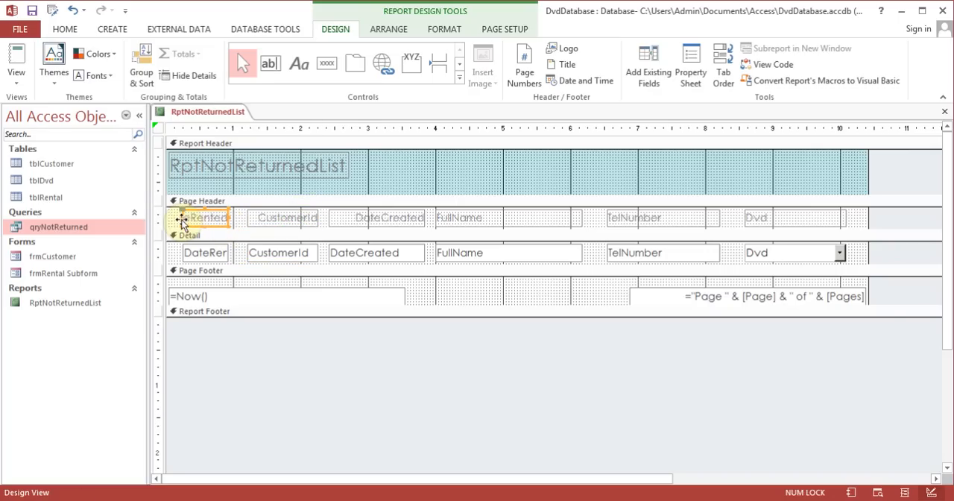
left_click(228, 216)
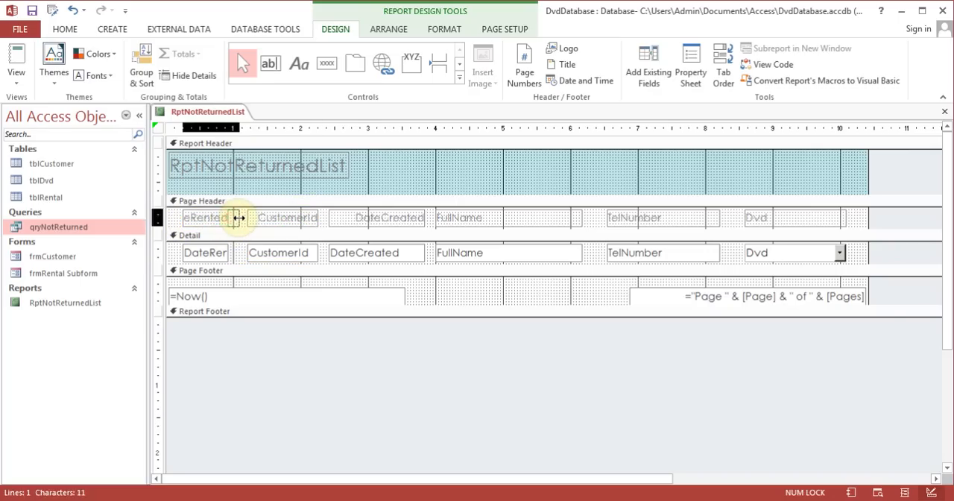
left_click(215, 253)
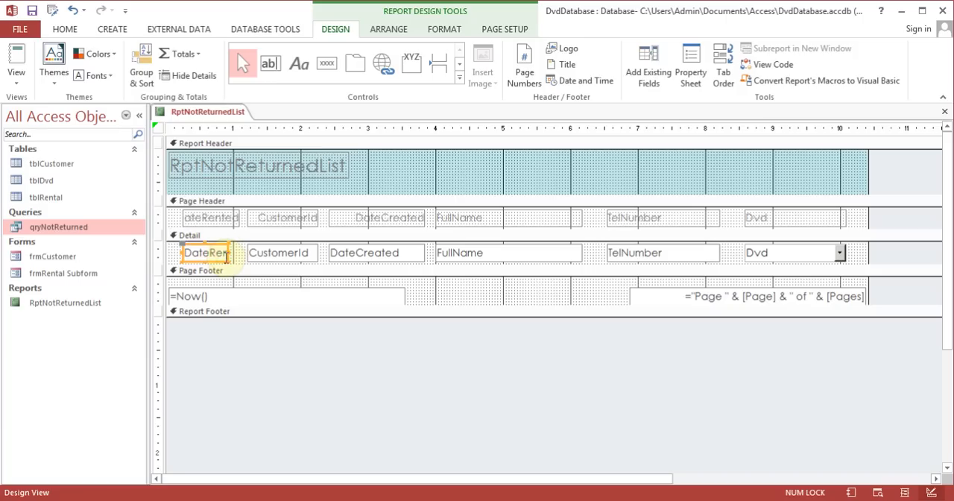
left_click_drag(229, 253, 240, 252)
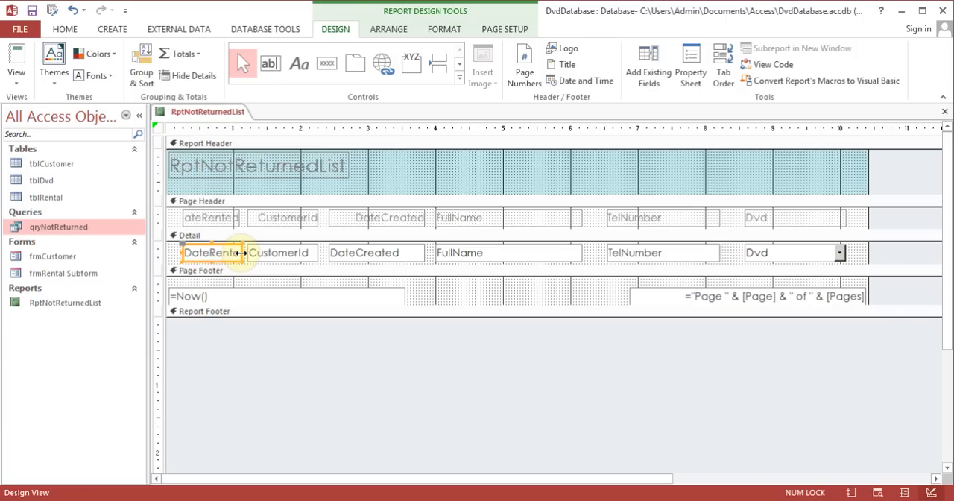
left_click(440, 29)
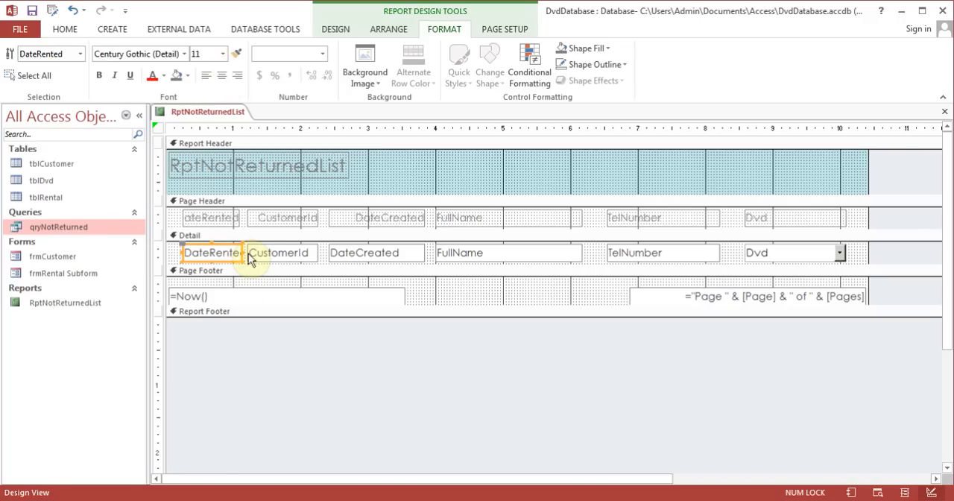
- Widen the DateRented label to about 1 inch by extending its left edge, and color its text red
left_click(195, 217)
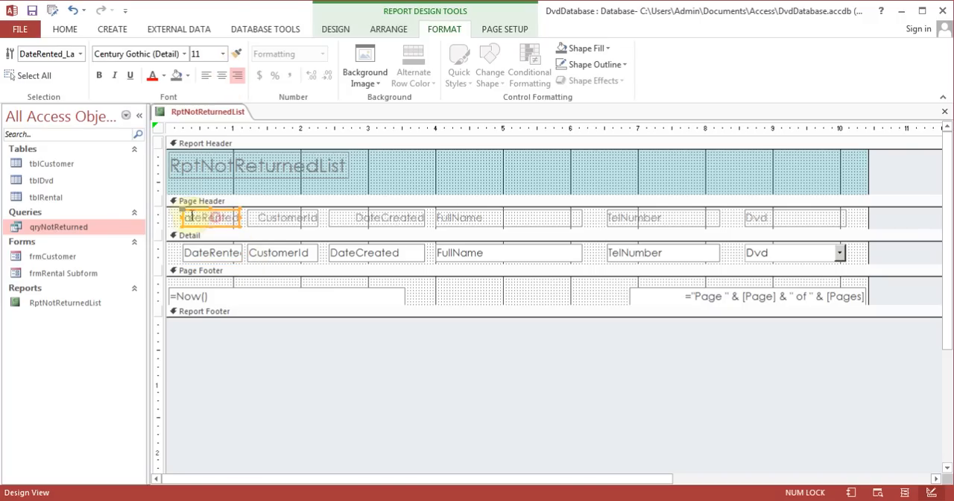
left_click_drag(181, 216, 172, 216)
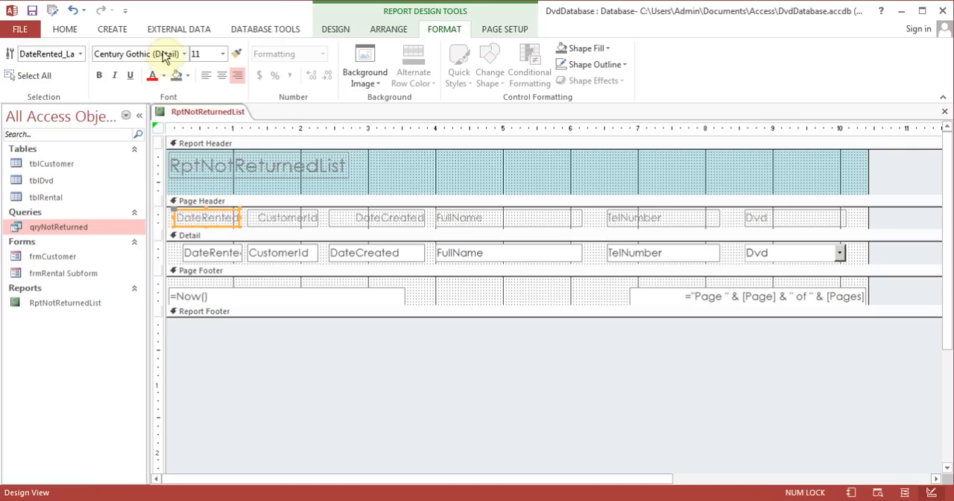
left_click(152, 75)
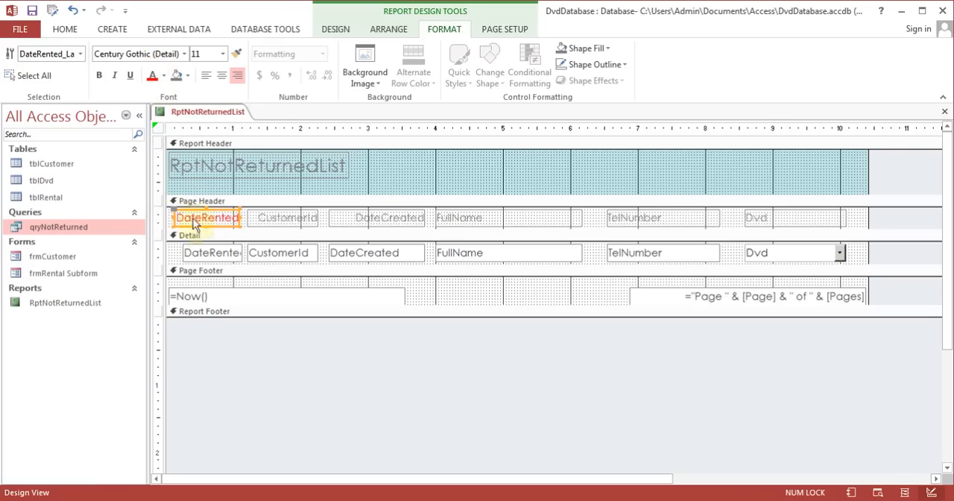
- Color the DateRented text box's text blue and display the report in Report View
left_click(221, 251)
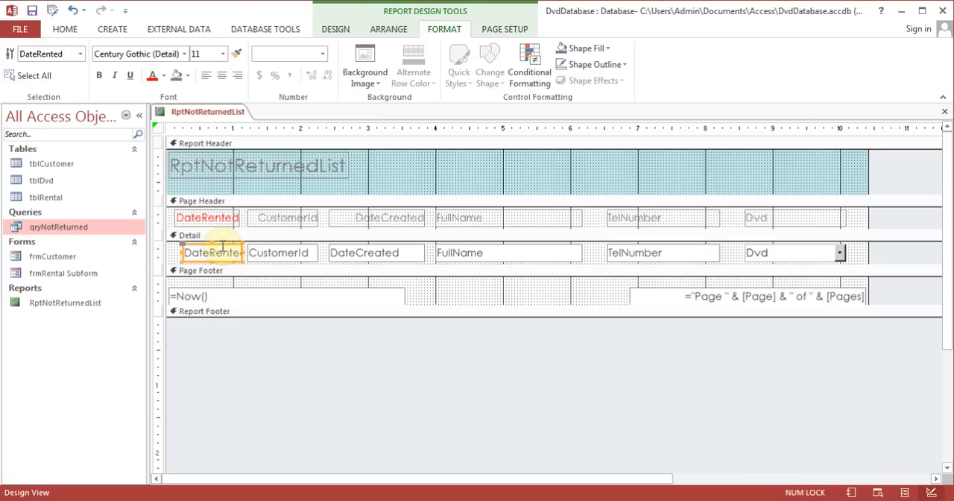
left_click(164, 77)
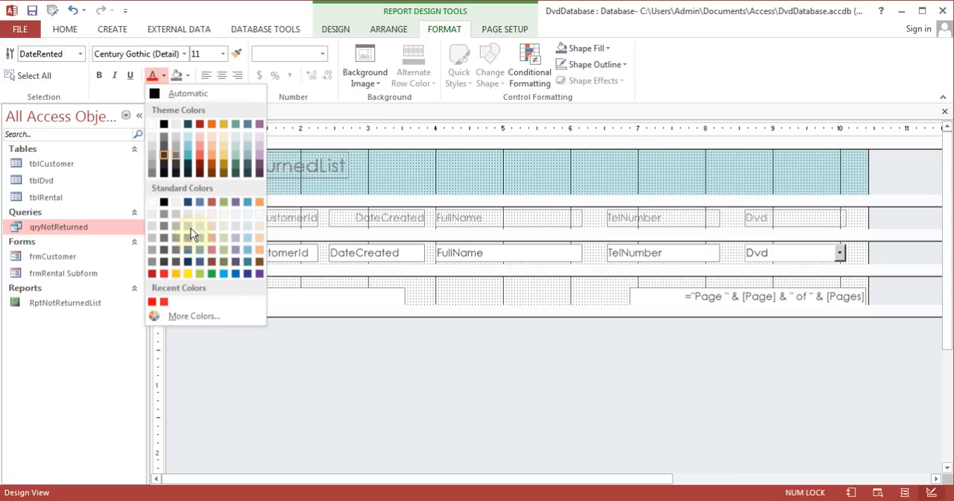
left_click(231, 274)
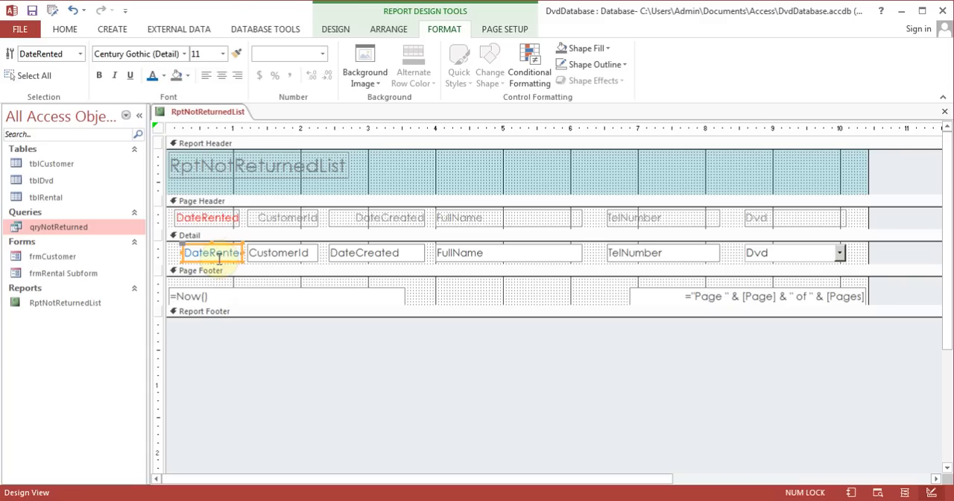
left_click(224, 254)
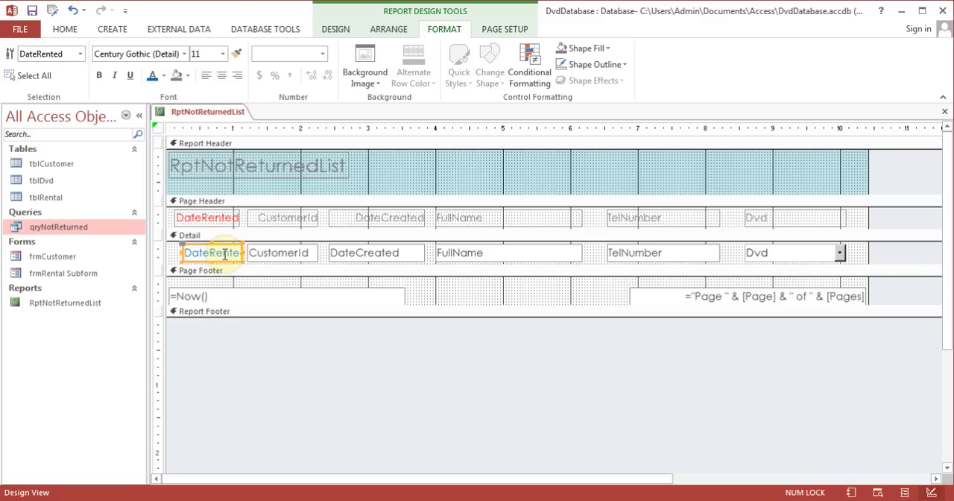
left_click(336, 29)
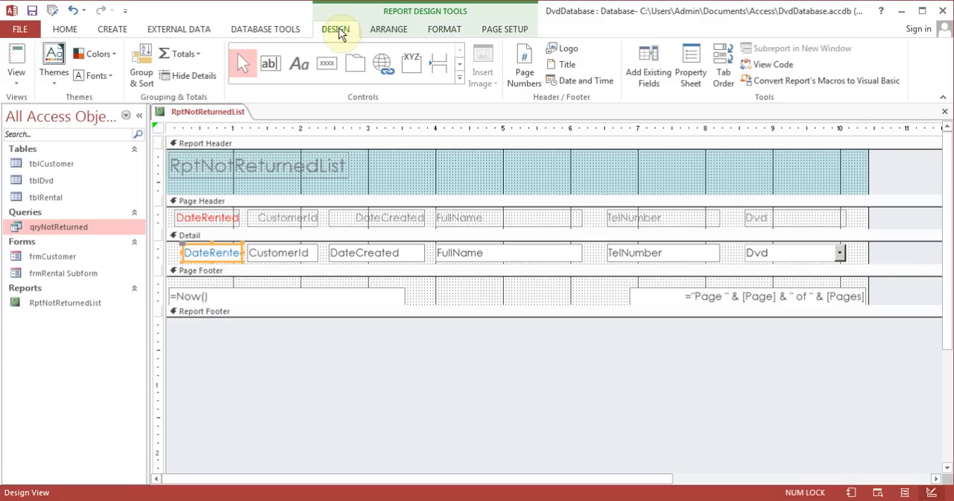
left_click(16, 58)
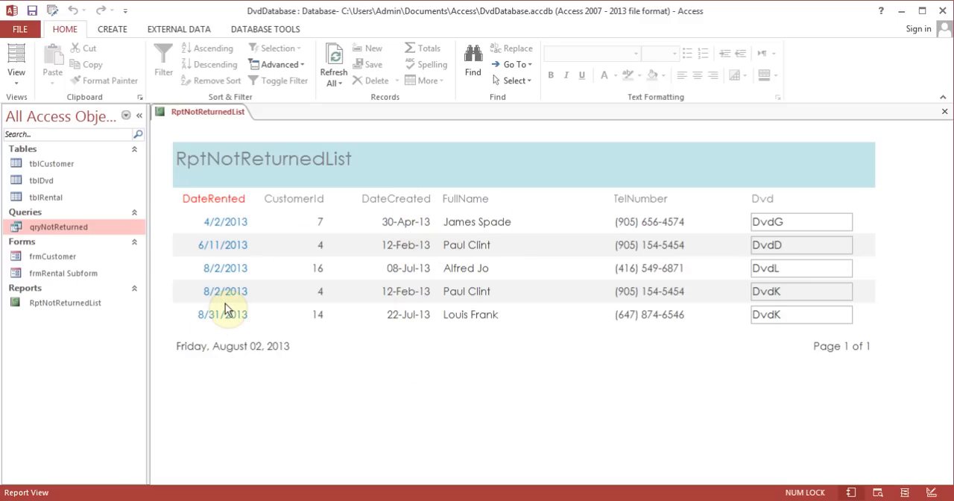
- Change the report title to "Report of customers not Returned" in Layout View
left_click(17, 80)
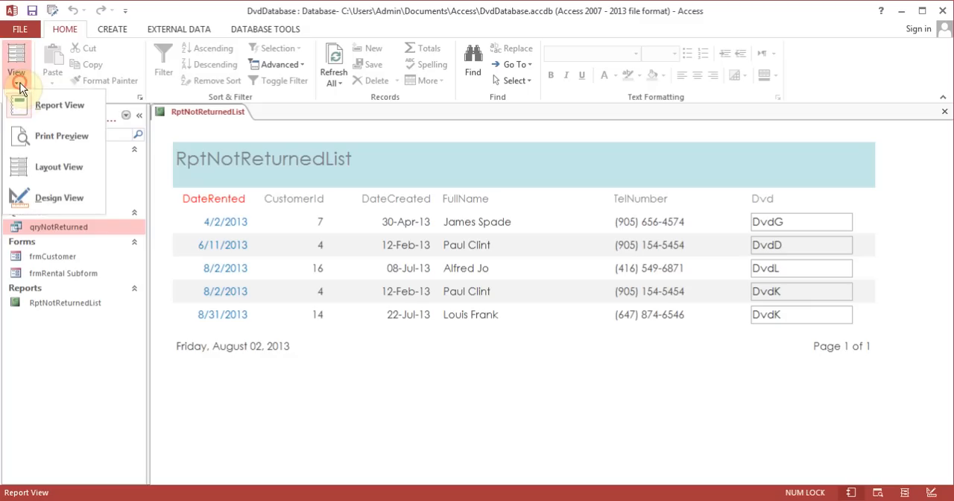
left_click(54, 166)
left_click(270, 169)
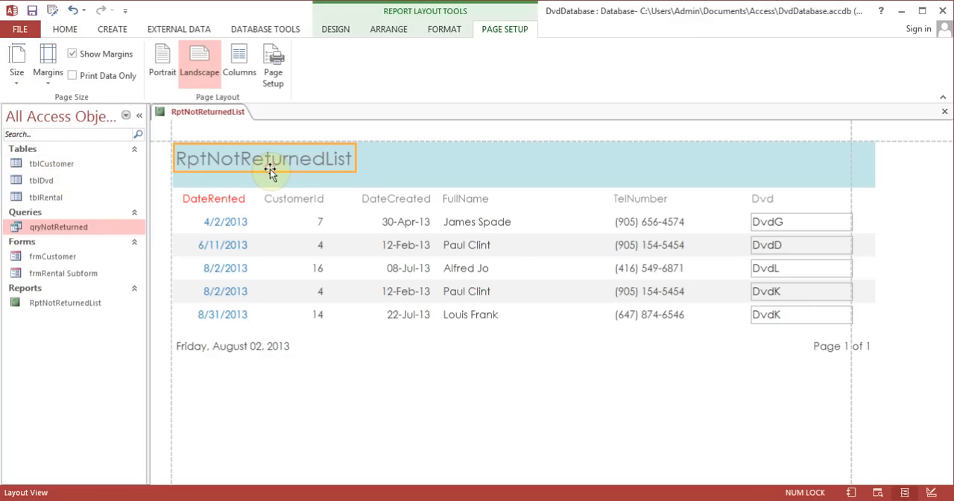
double_click(348, 166)
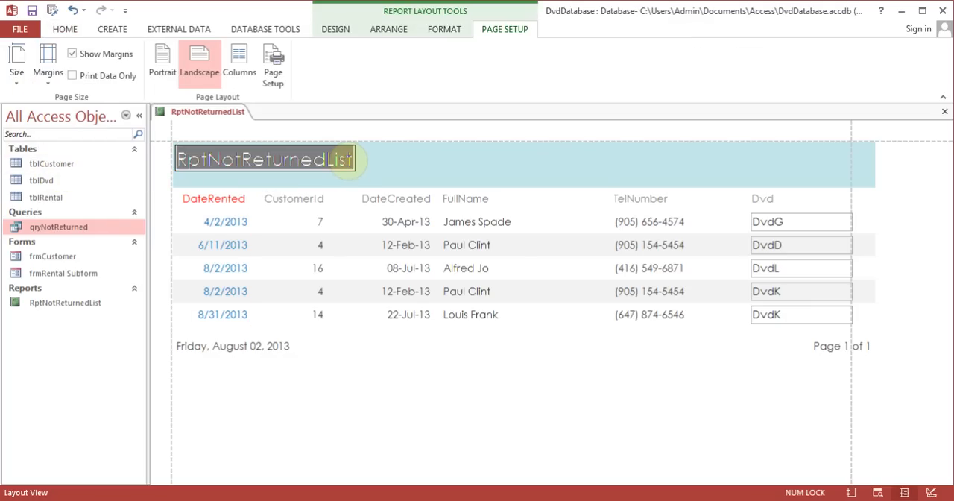
type("Repo")
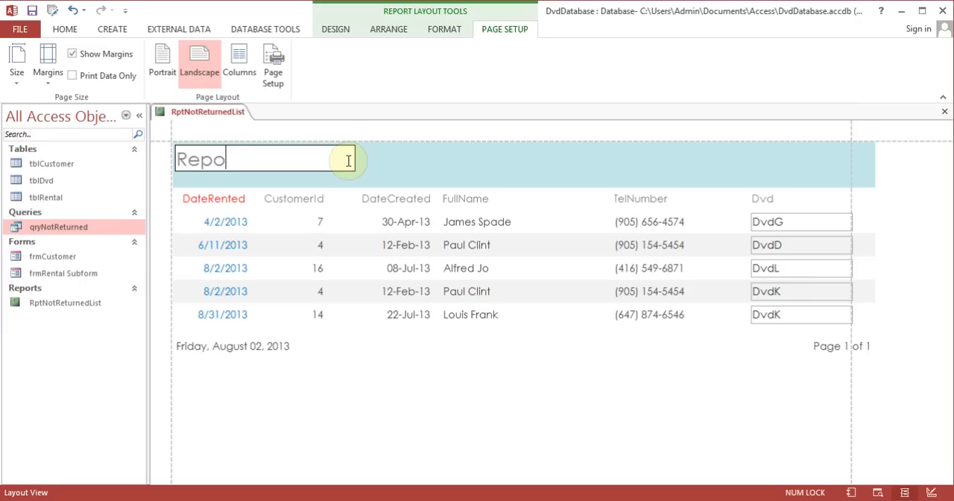
type("rt of custtomer")
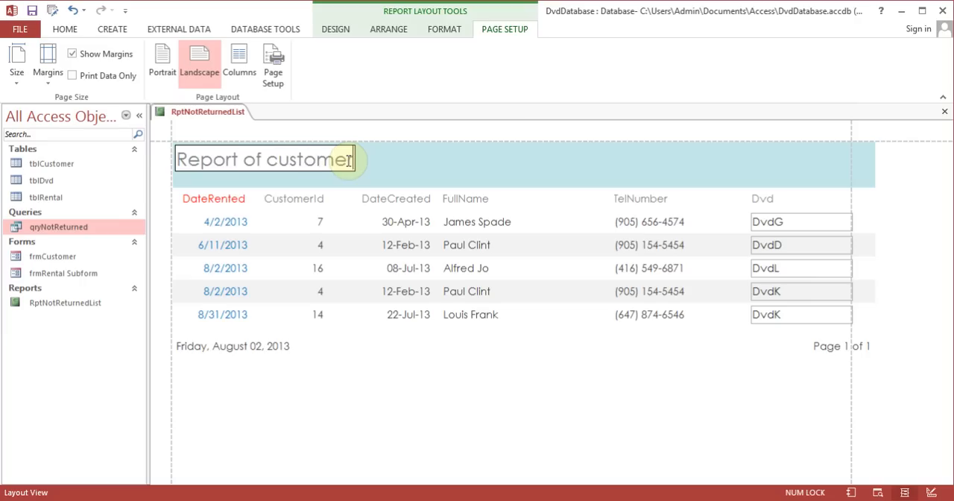
type("s not Return")
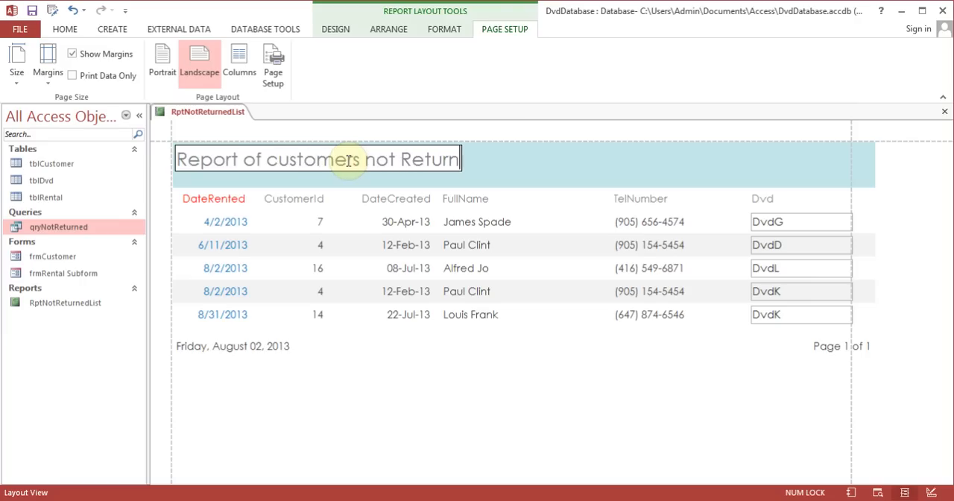
type("ed")
left_click(549, 167)
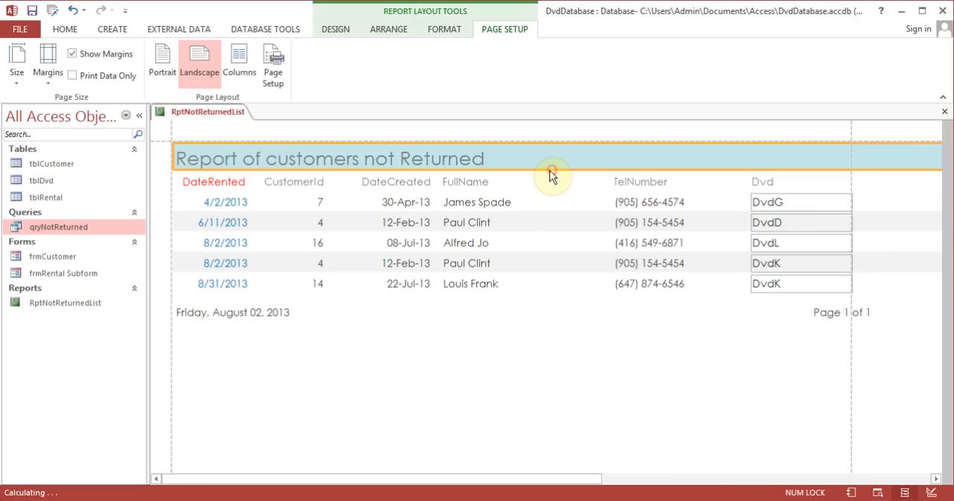
- Narrow the title label so it ends just inside the right page margin, and center its text
left_click(457, 155)
left_click_drag(490, 162, 839, 128)
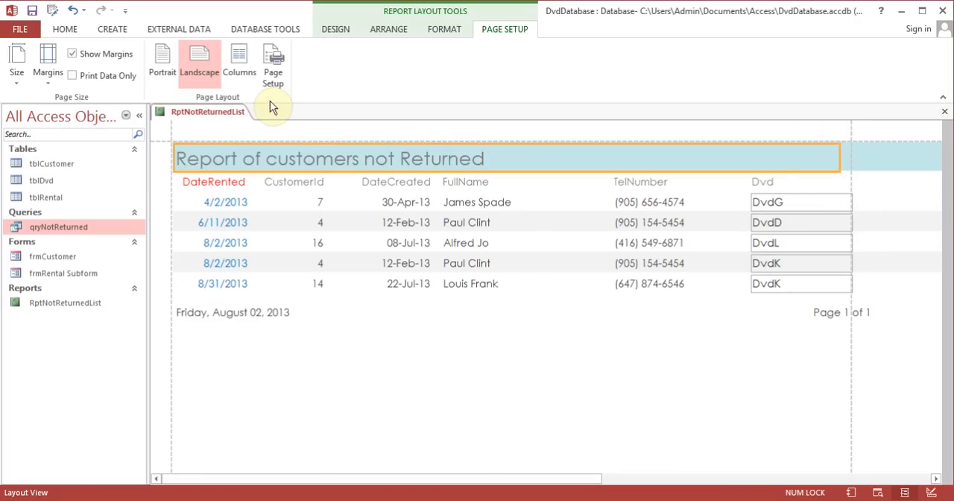
left_click(451, 29)
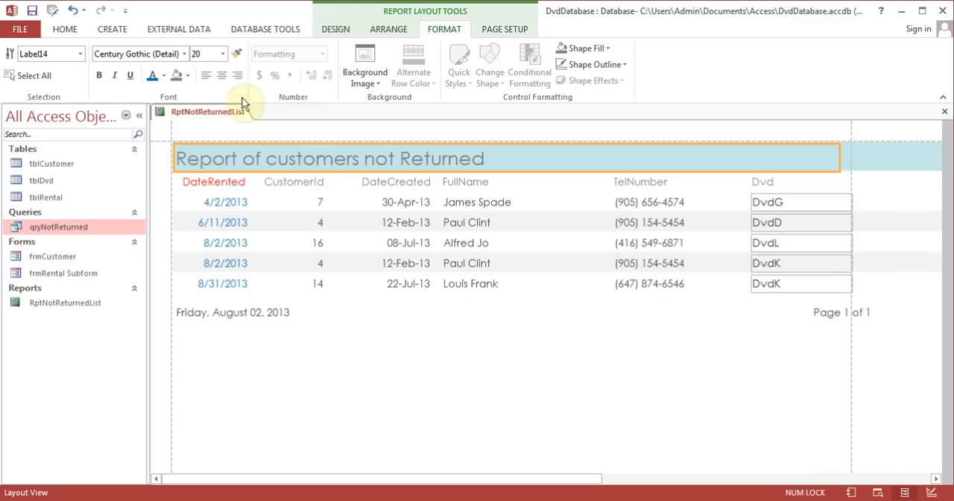
left_click(222, 77)
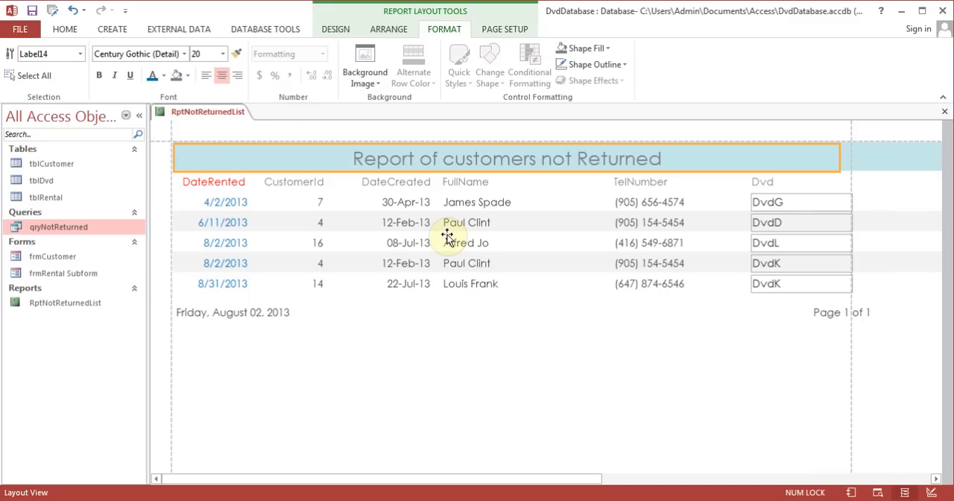
- Shift the FullName label and text box together about 0.3 inches to the right, and close the report with its changes saved
left_click(780, 184)
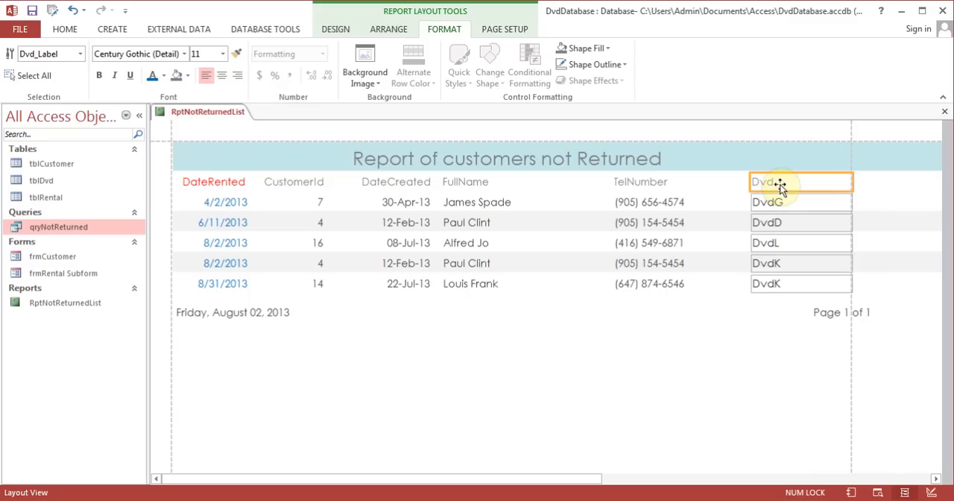
left_click(485, 185)
left_click(484, 204, "ctrl")
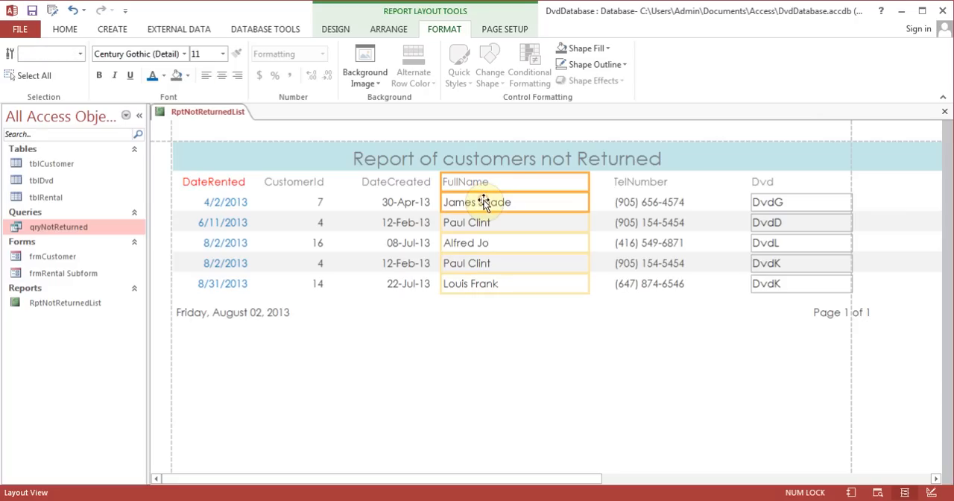
left_click_drag(479, 182, 499, 183)
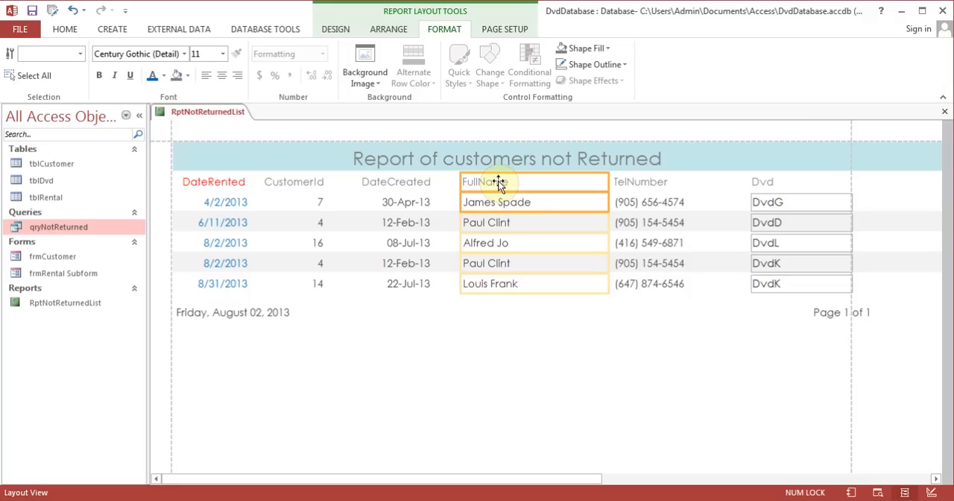
left_click(944, 112)
left_click(425, 292)
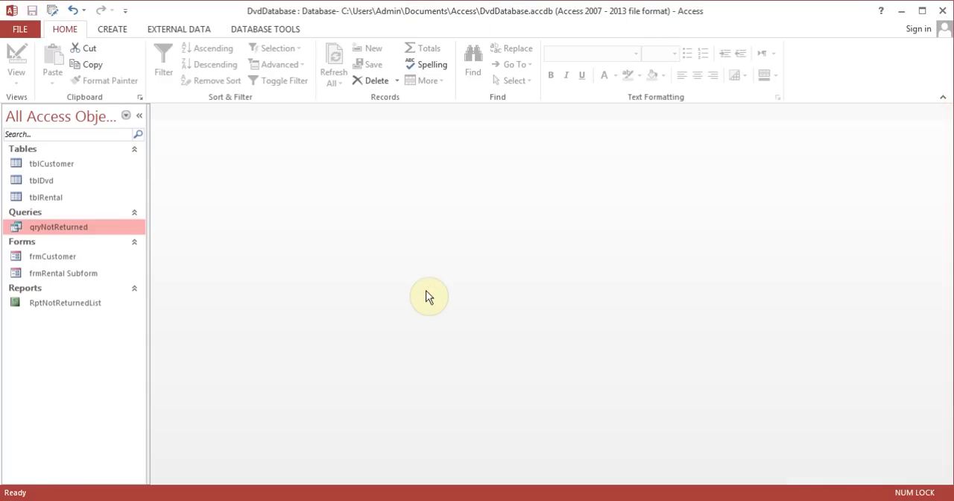
- Open the RptNotReturnedList report to review its finished layout, and close it
left_click(91, 304)
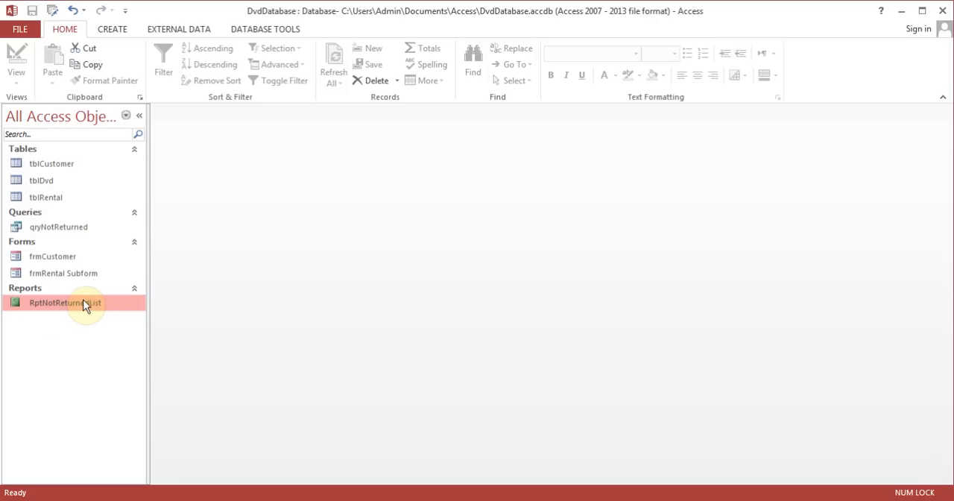
double_click(85, 304)
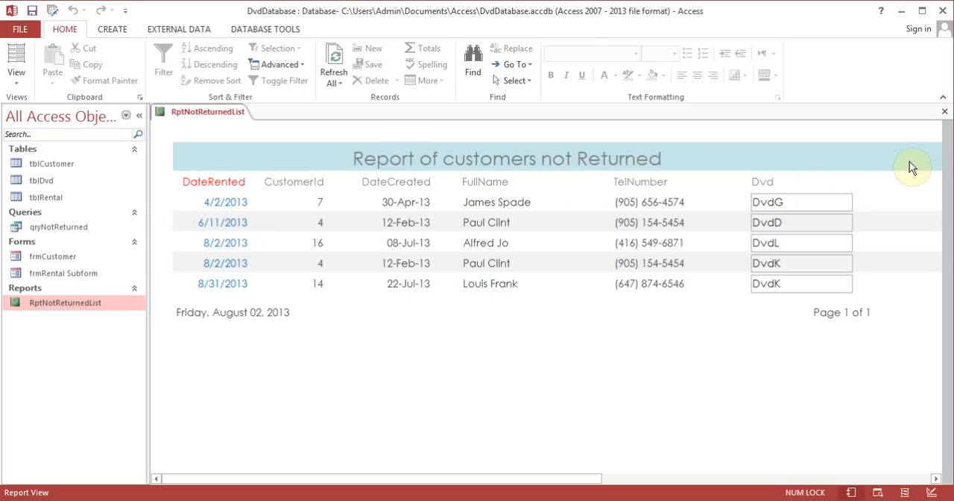
left_click(944, 111)
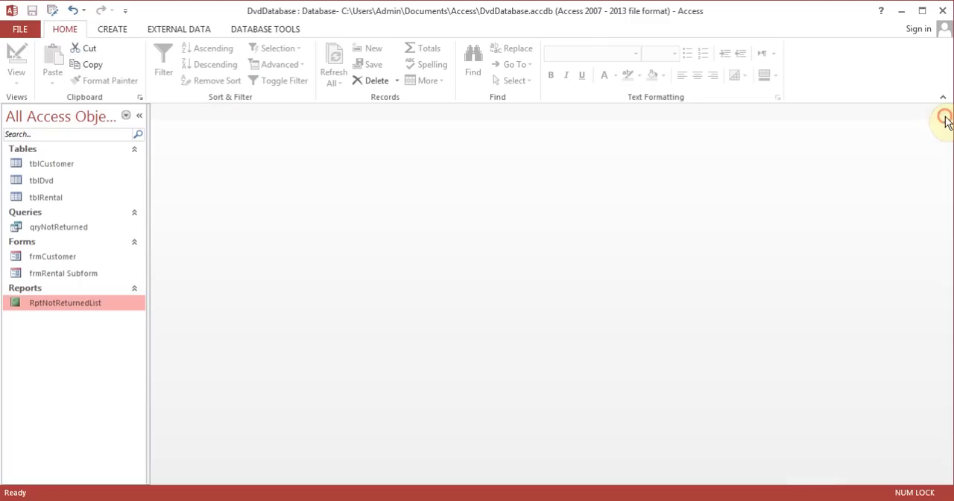
- Set the return date of rental 6 (DvdD) in tblRental to 8/2/2013, and check the updated RptNotReturnedList report
double_click(62, 195)
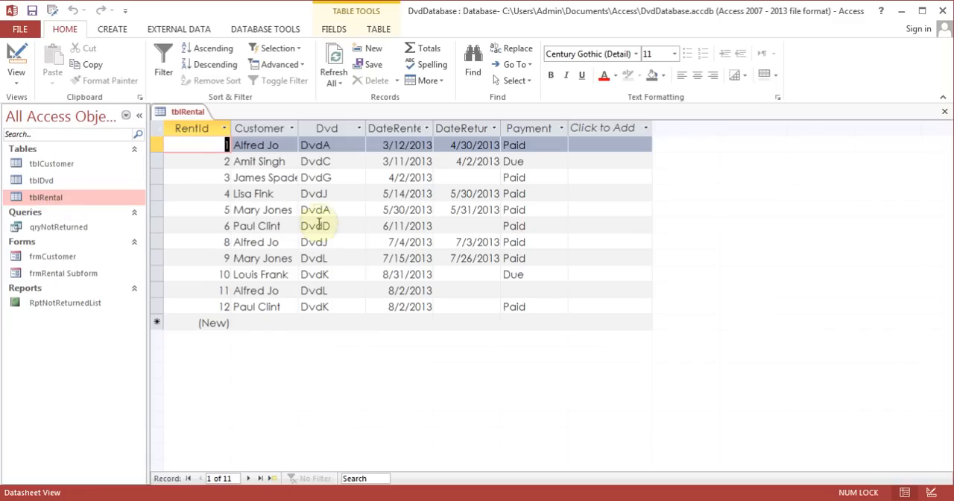
left_click(462, 226)
left_click(507, 226)
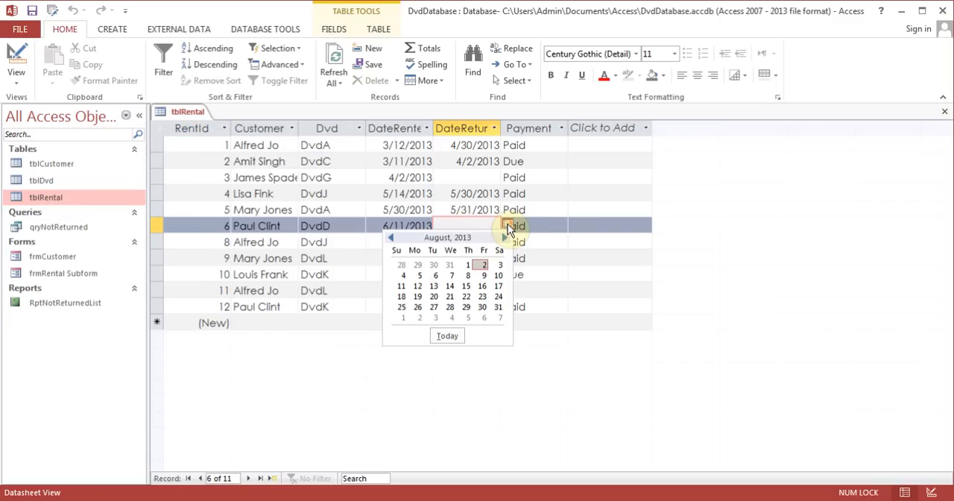
left_click(484, 264)
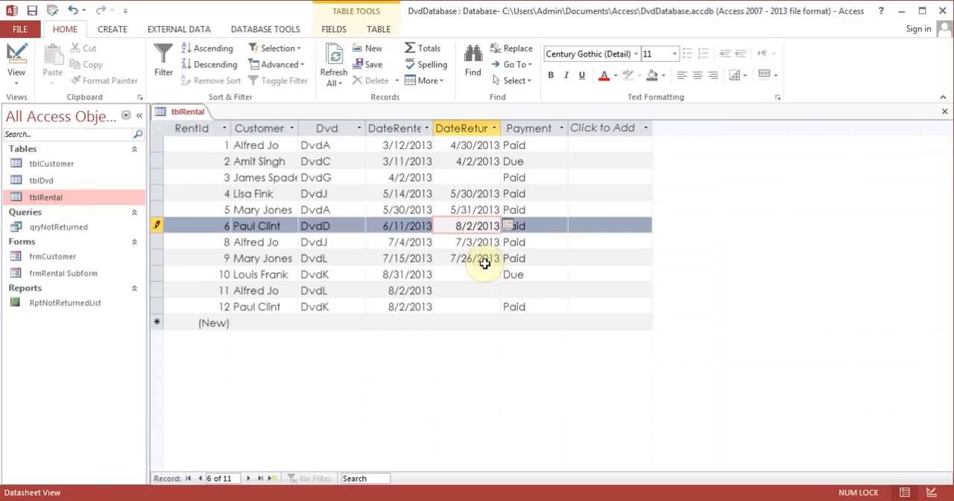
left_click(945, 111)
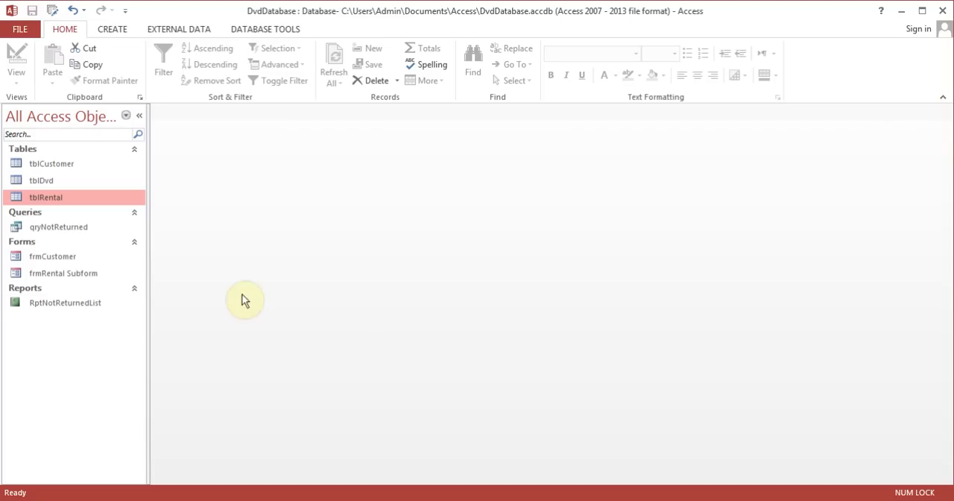
double_click(91, 302)
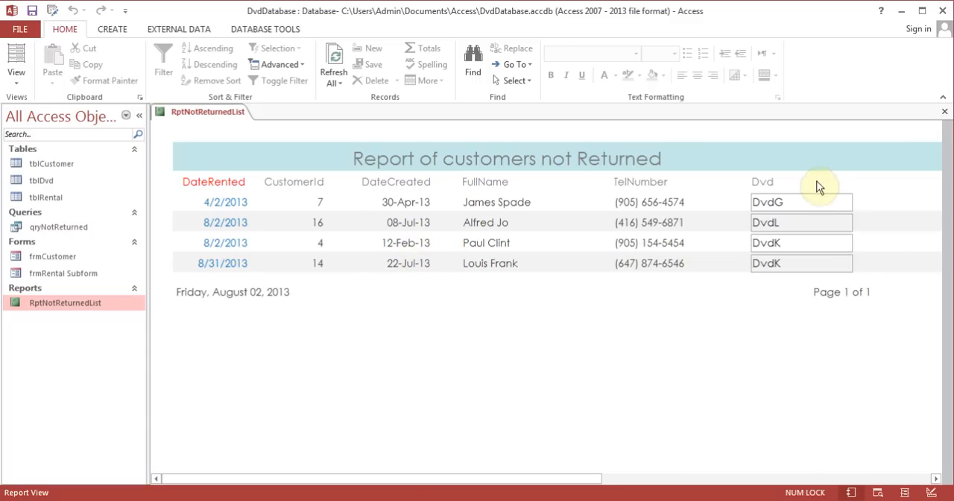
left_click(944, 111)
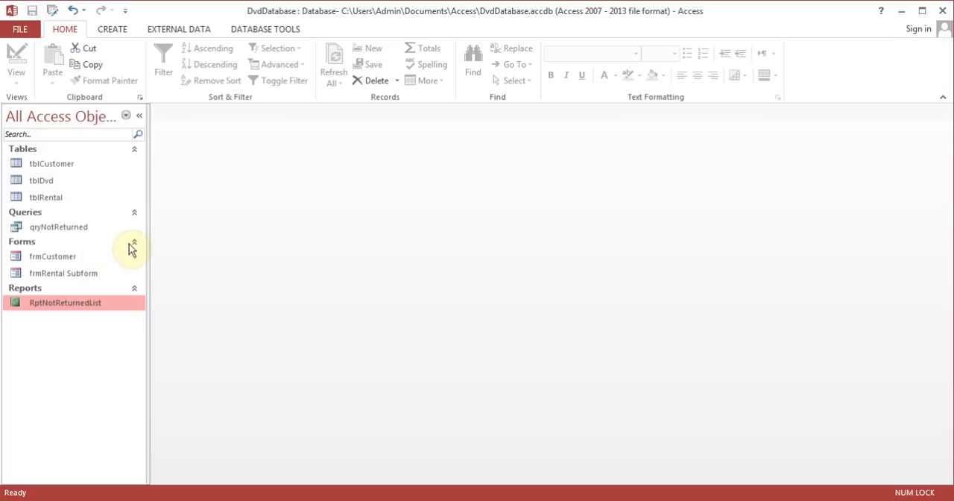
- Start a Report Wizard report based on tblCustomer, and add its CustomerId, DateCreated and FullName fields
left_click(78, 163)
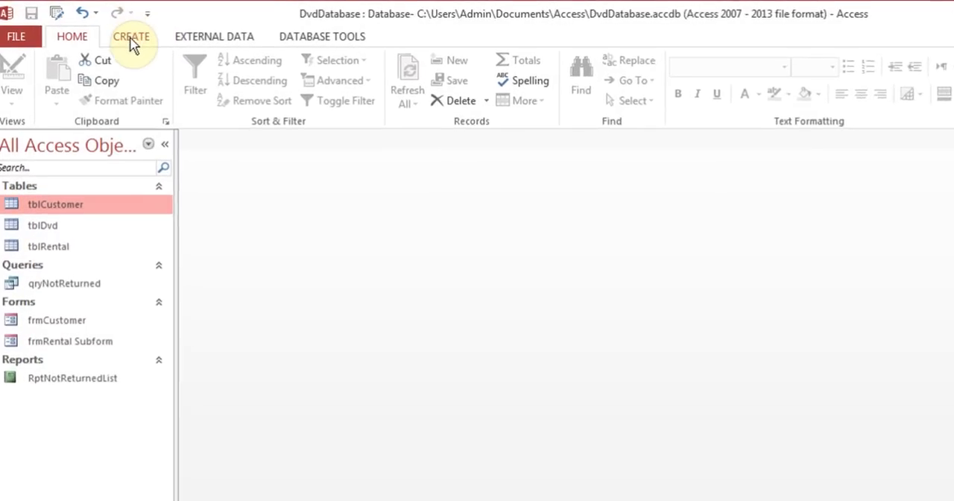
left_click(117, 31)
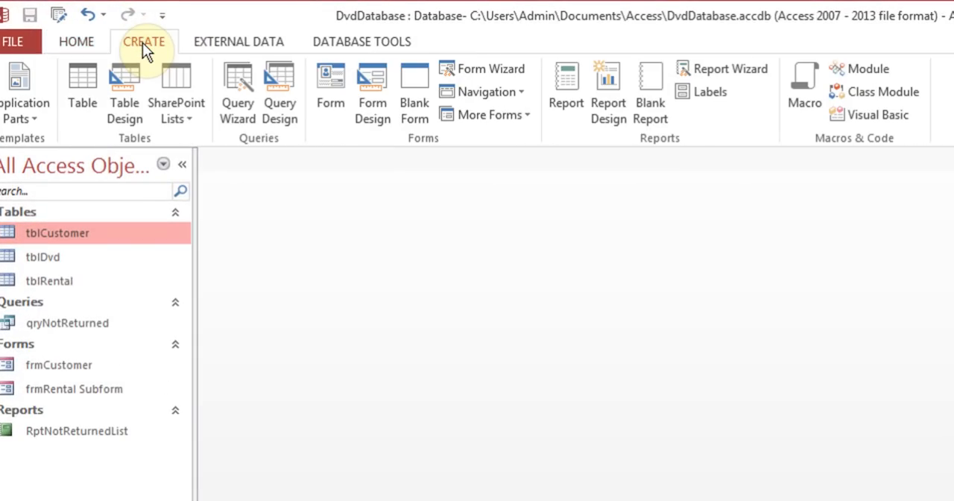
left_click(713, 70)
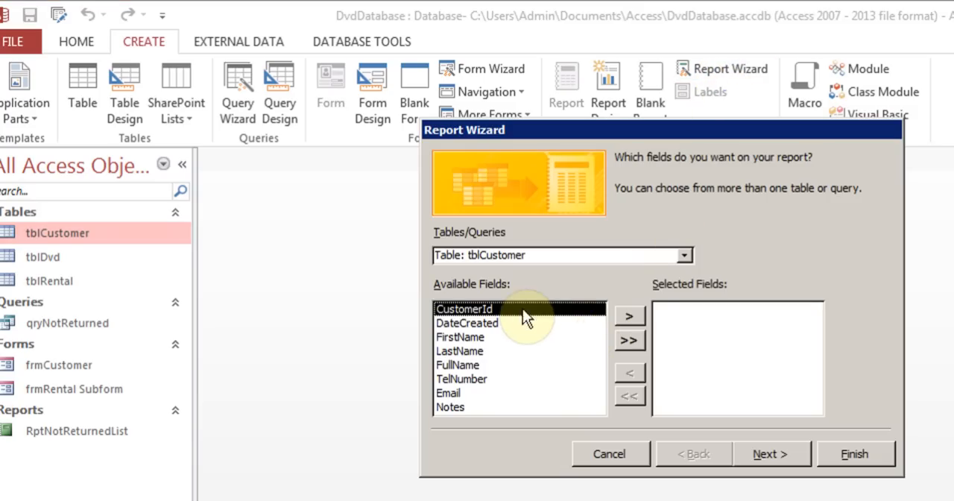
left_click(683, 256)
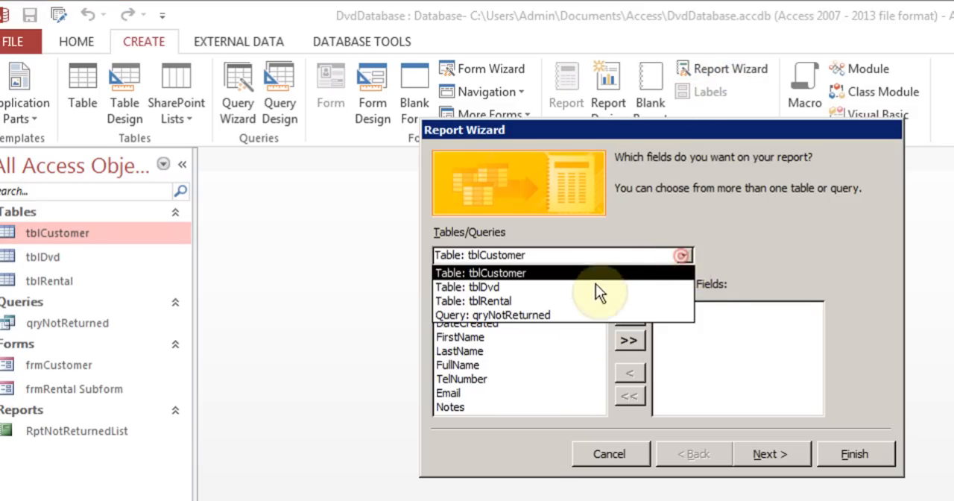
left_click(710, 274)
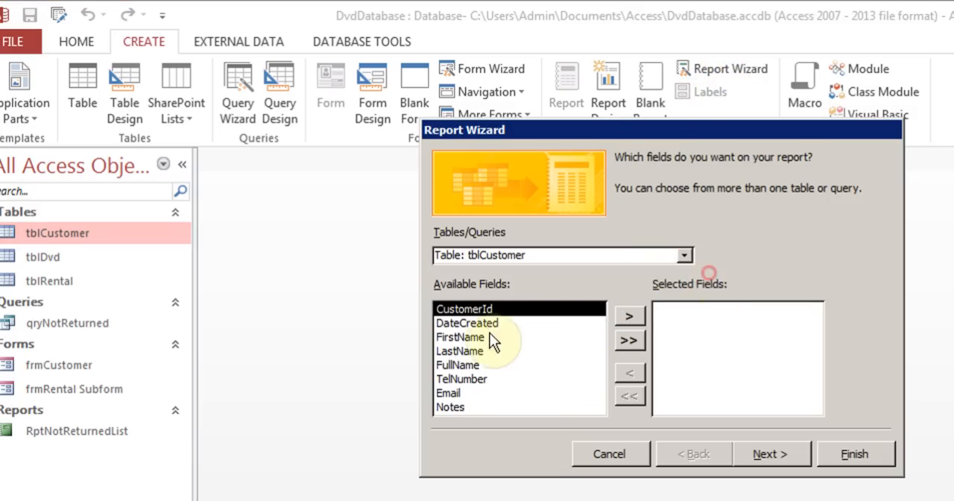
left_click(630, 317)
left_click(630, 317)
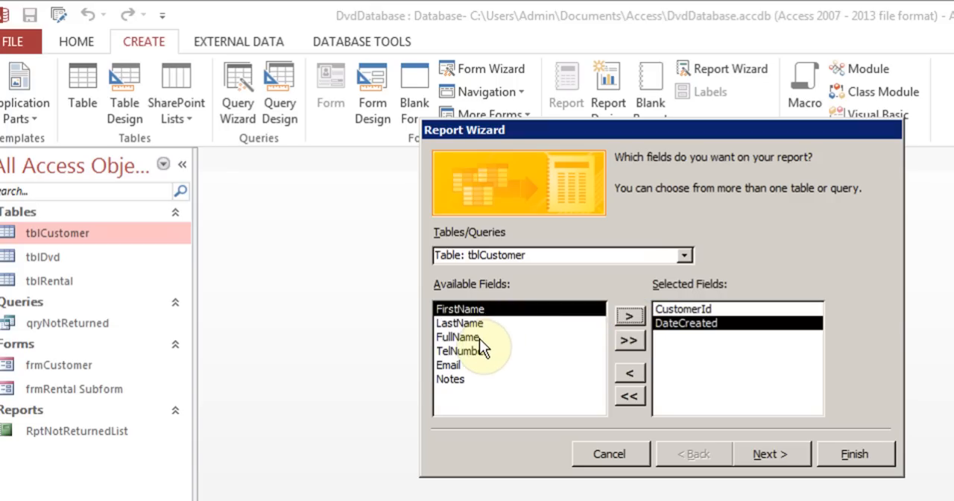
left_click(479, 339)
left_click(629, 316)
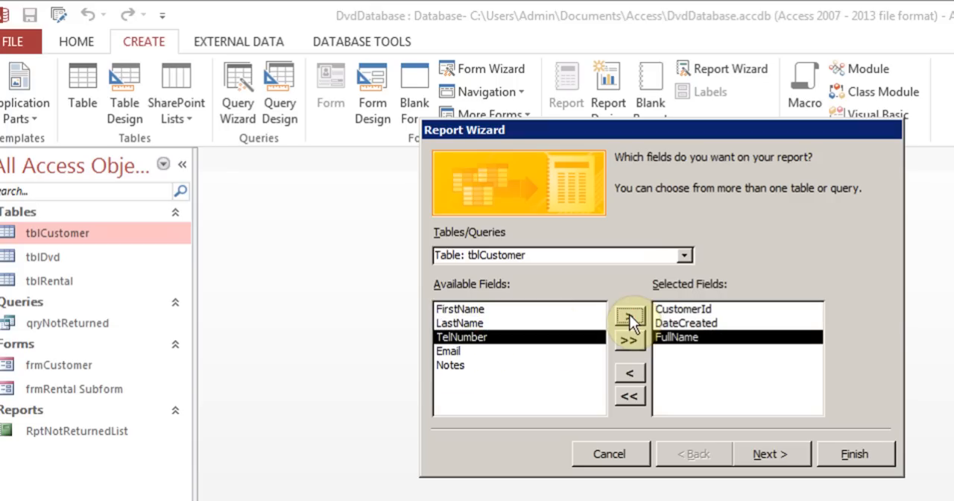
- Add the Dvd, DateRented and DateReturned fields from tblRental to the report's selected fields
left_click(683, 254)
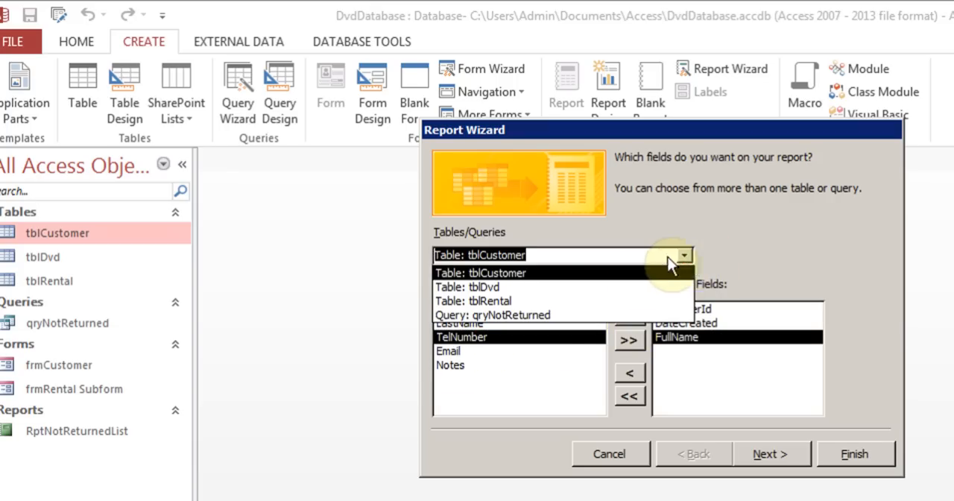
left_click(552, 301)
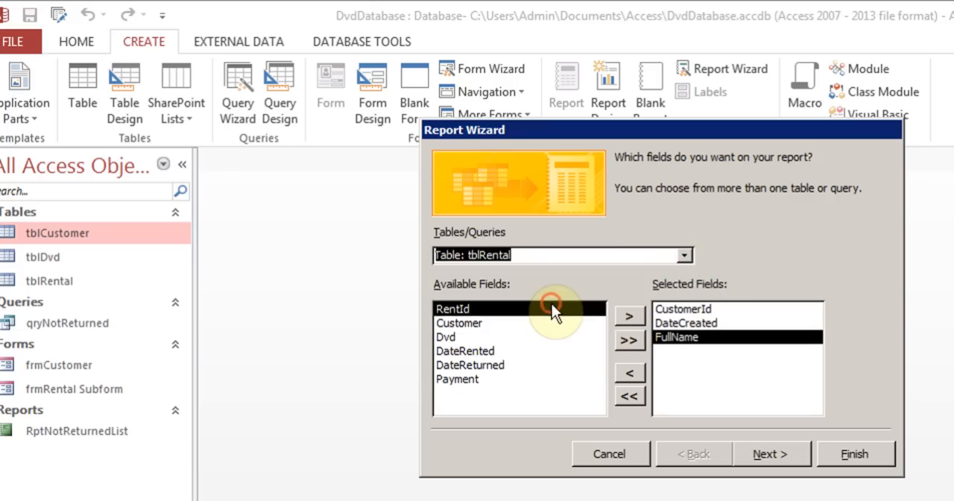
left_click(467, 339)
left_click(630, 316)
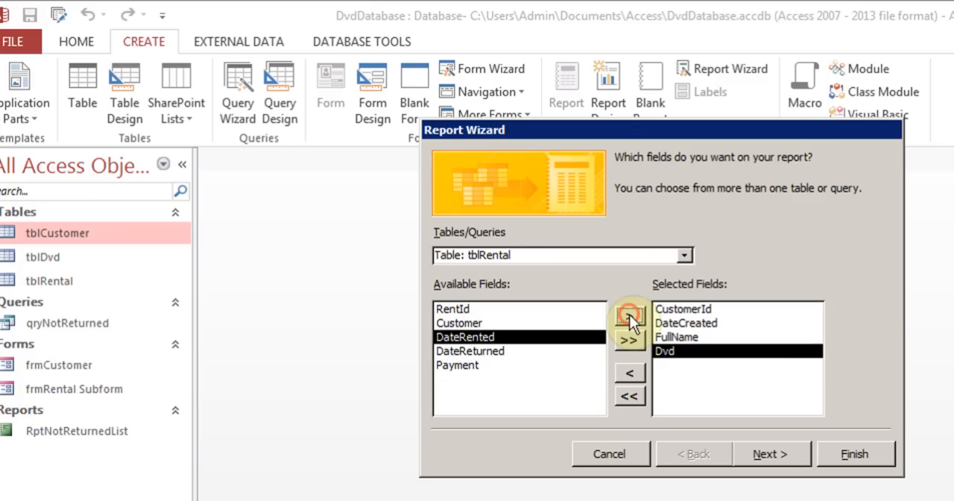
left_click(630, 316)
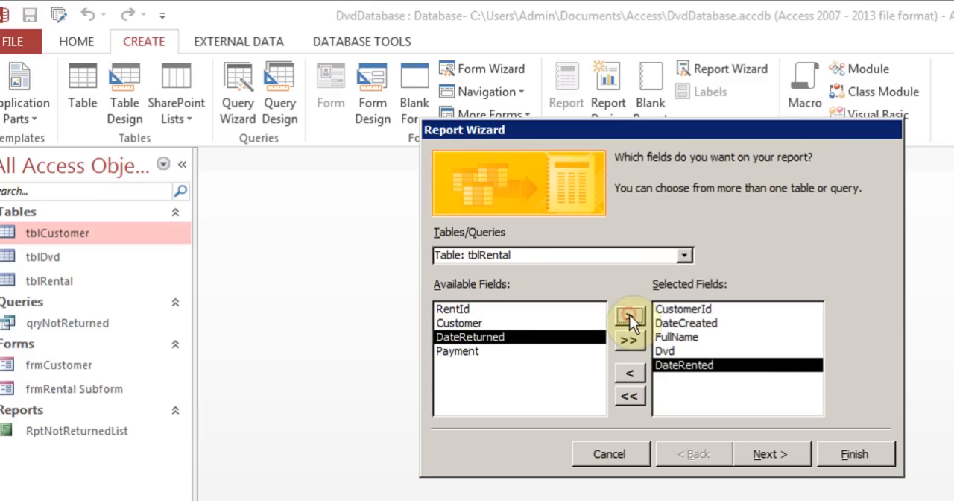
left_click(630, 316)
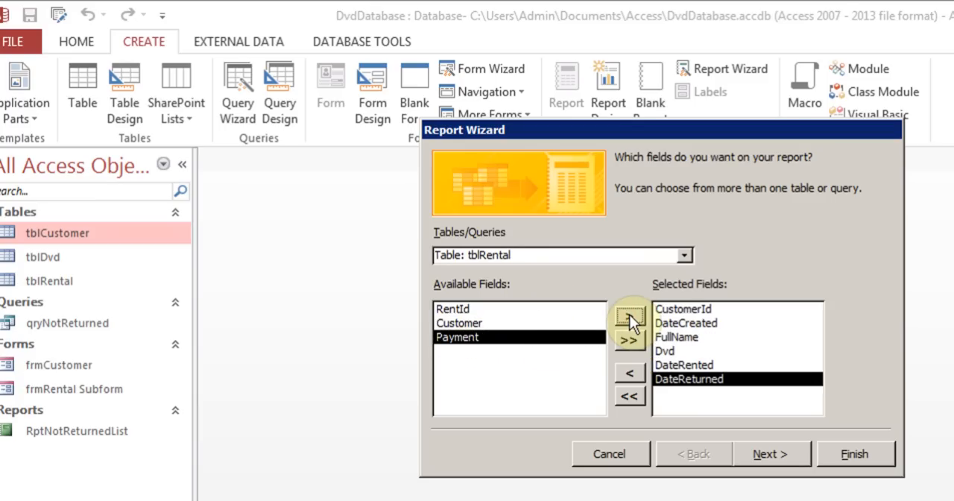
- Choose to view the report data by tblCustomer, and leave it without additional grouping levels or a sort order
left_click(767, 455)
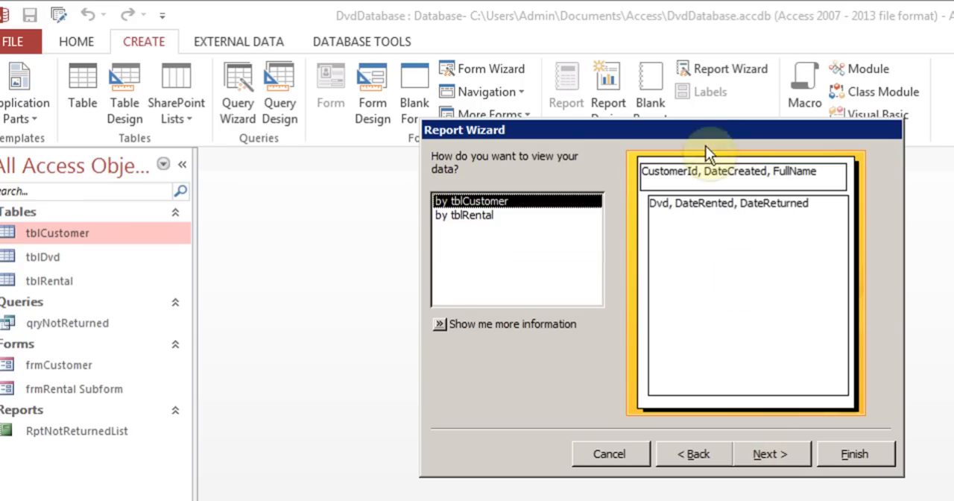
left_click(467, 217)
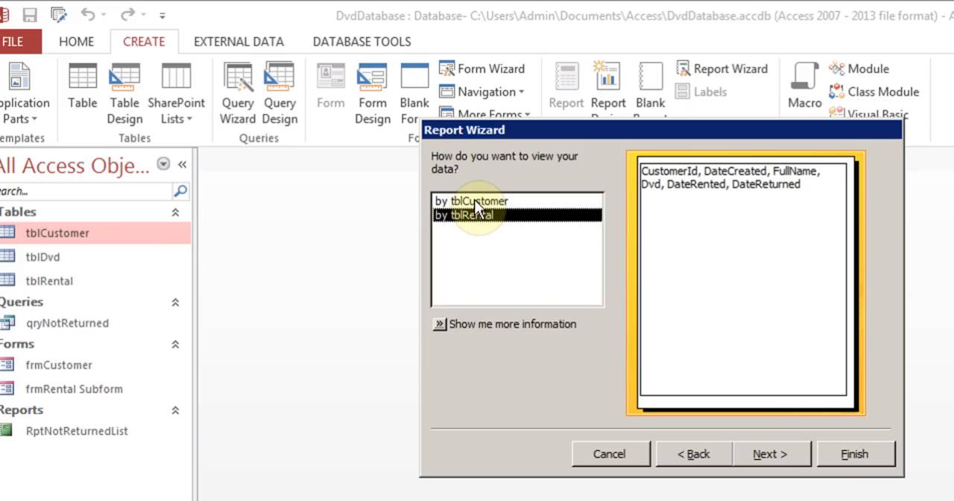
left_click(477, 203)
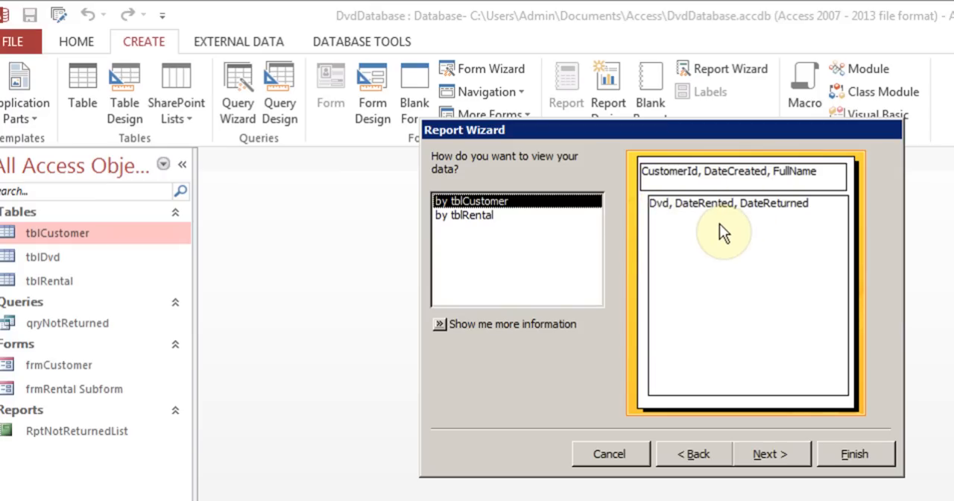
left_click(769, 452)
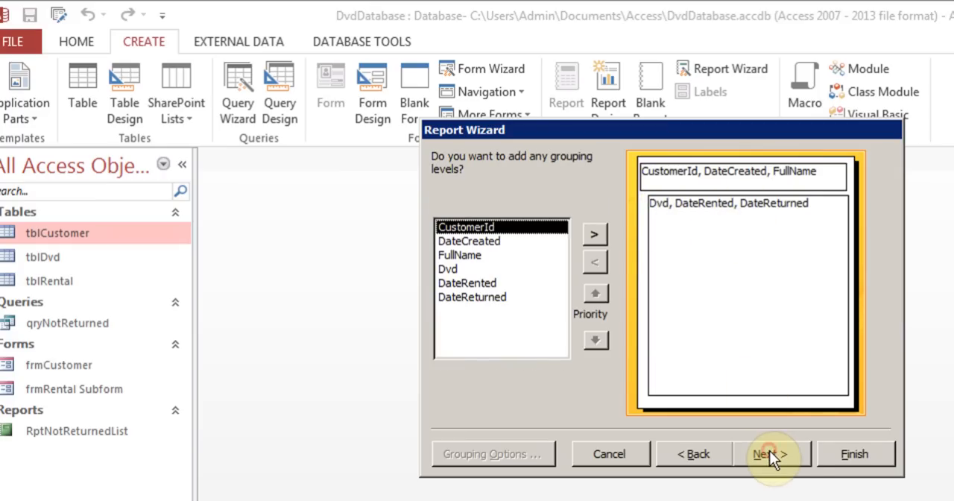
left_click(769, 453)
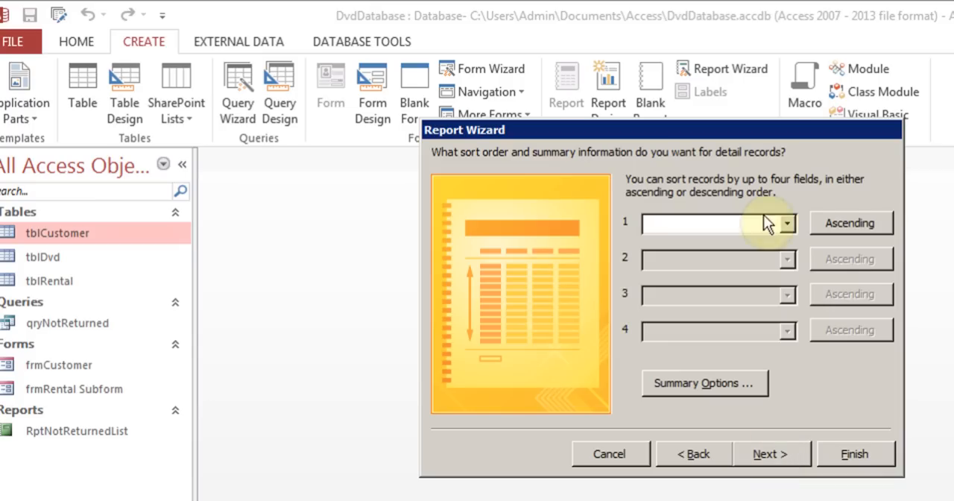
left_click(788, 224)
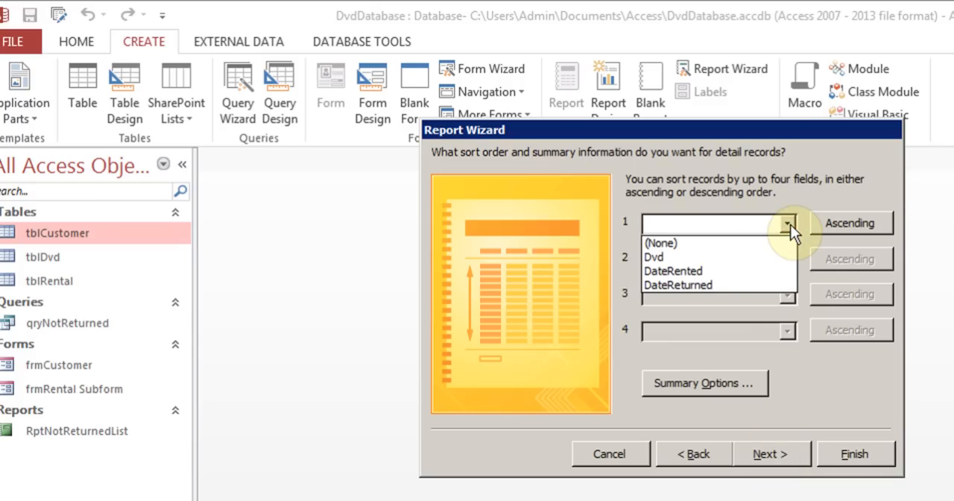
left_click(790, 231)
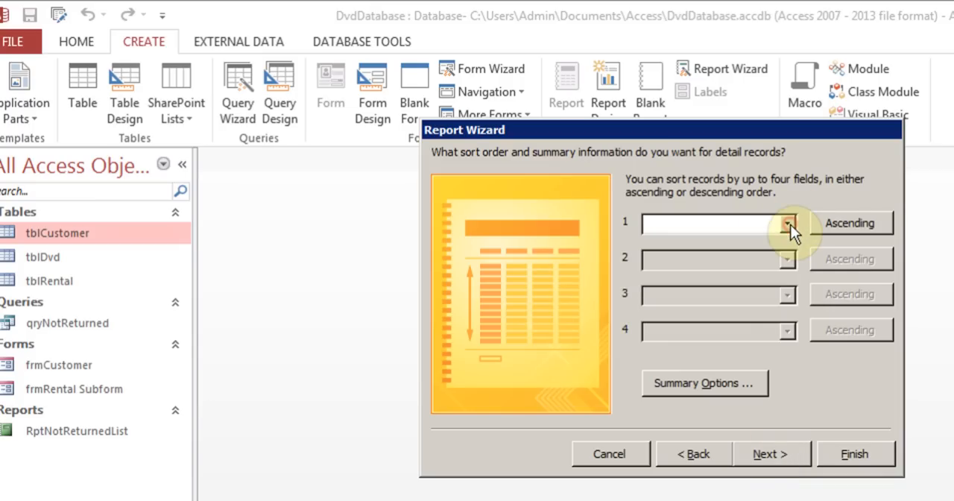
left_click(777, 453)
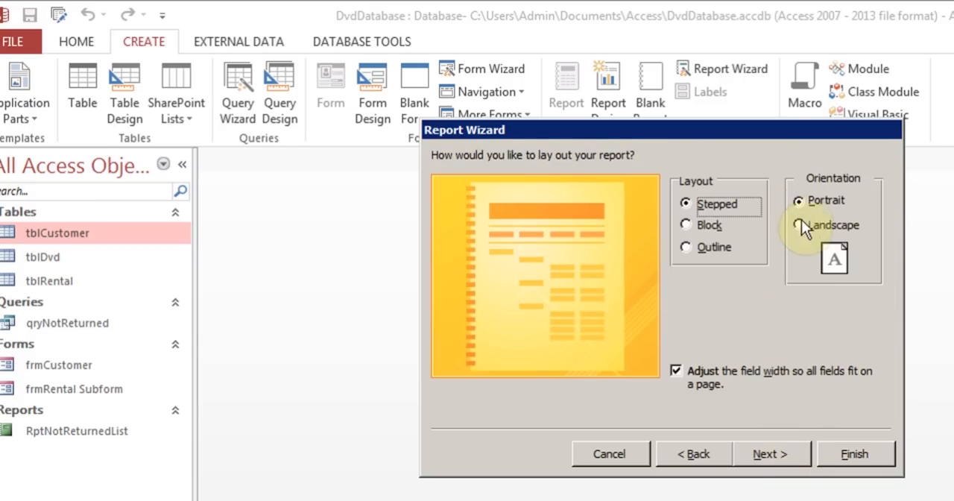
- Set the report to landscape orientation, title it rptCompleteList, and finish the wizard with a preview
left_click(799, 224)
left_click(780, 456)
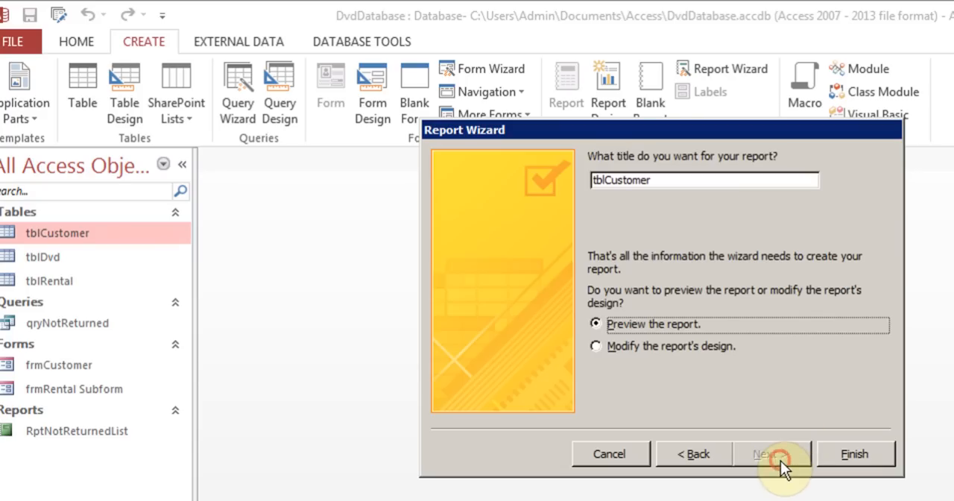
left_click_drag(676, 181, 551, 192)
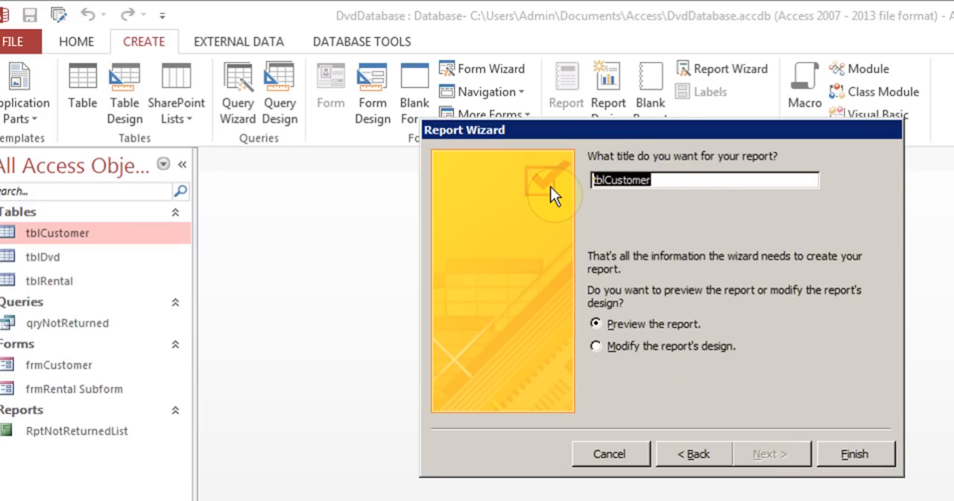
type("rptComplete")
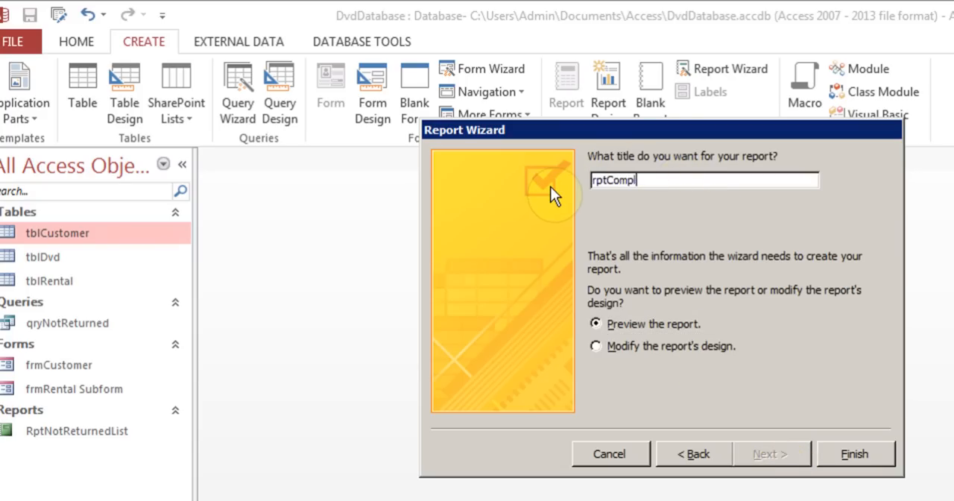
type("List")
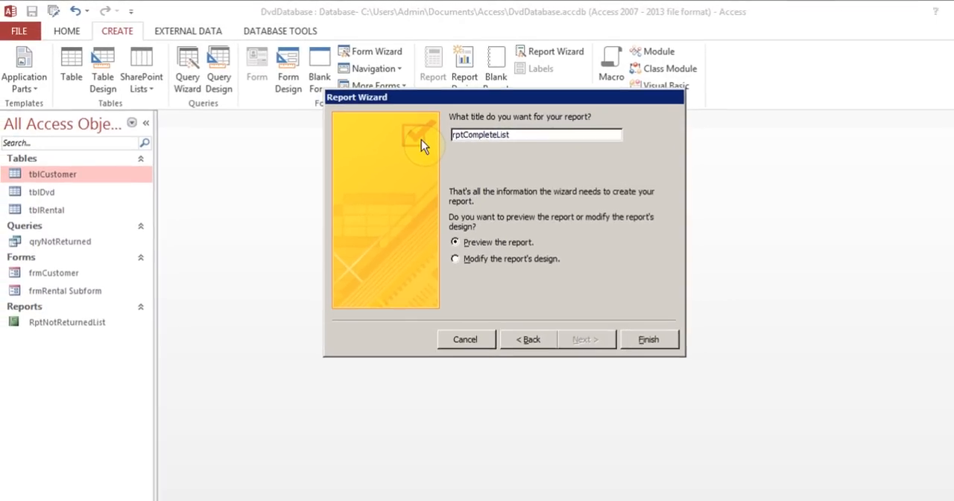
left_click(610, 318)
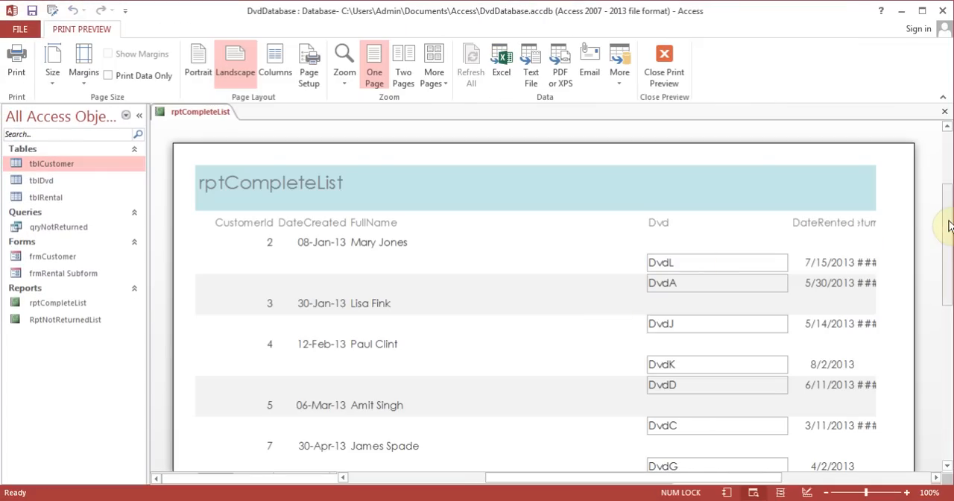
- Check the report preview and close it, and narrow the FullName label and text box together to about 2 inches wide
left_click_drag(947, 219, 947, 262)
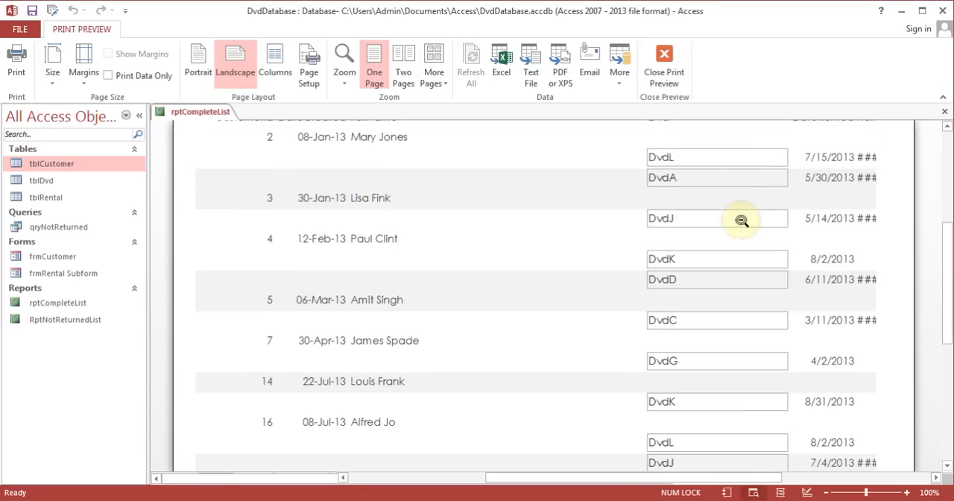
left_click(664, 63)
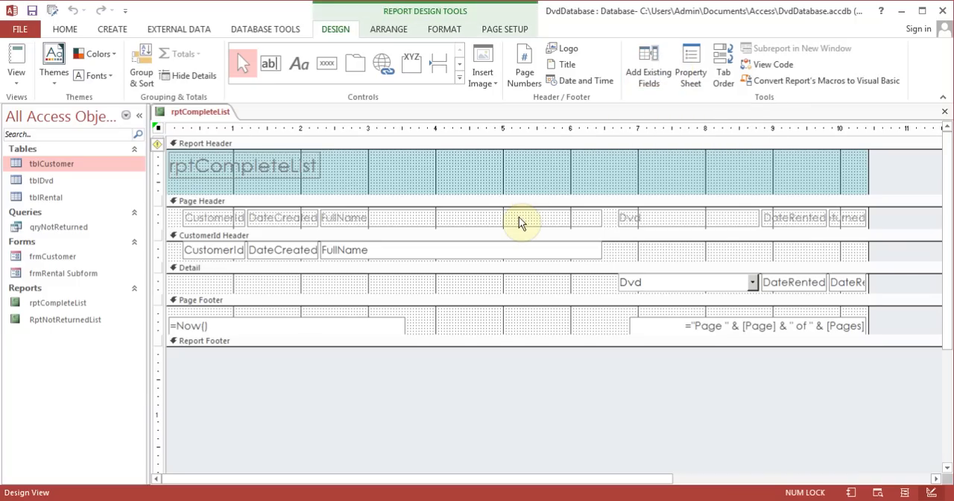
left_click(519, 217)
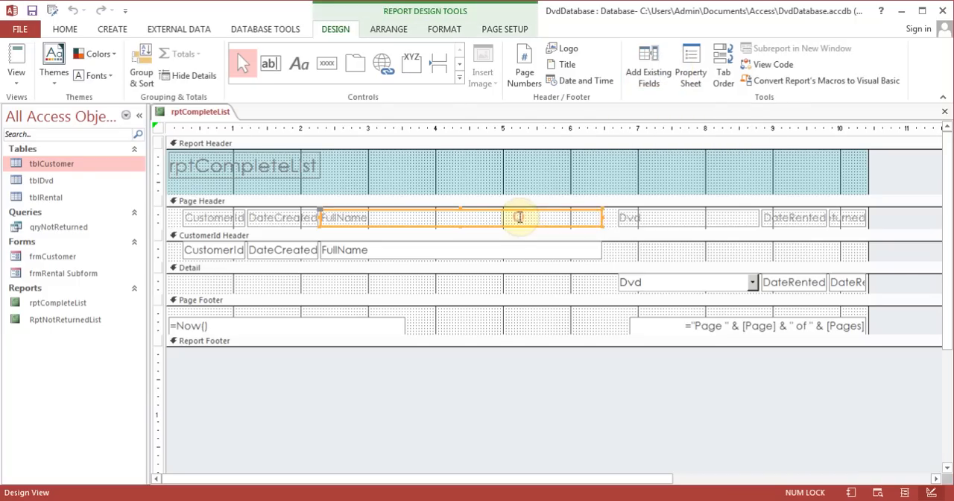
left_click(501, 256, "shift")
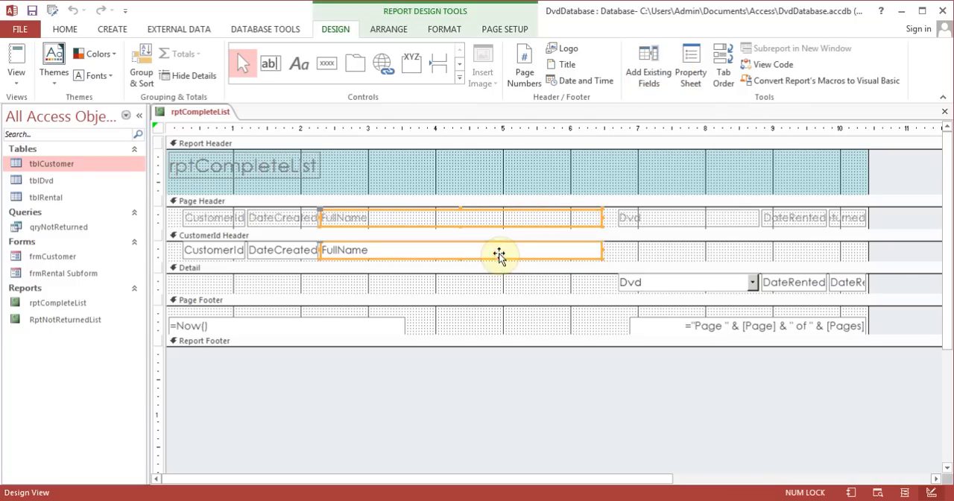
left_click_drag(600, 217, 452, 219)
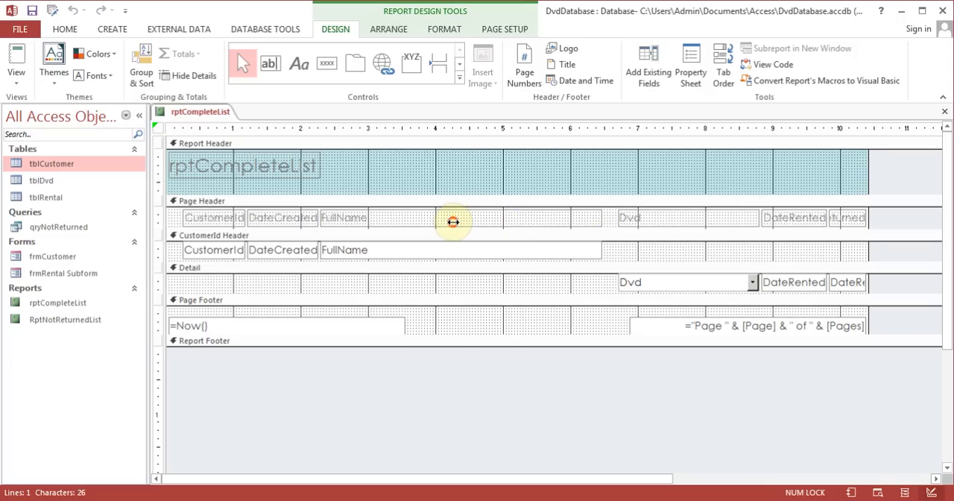
- Shift the Dvd, DateRented and DateReturned labels and their detail controls together about 2.3 inches left, next to FullName
left_click(640, 221)
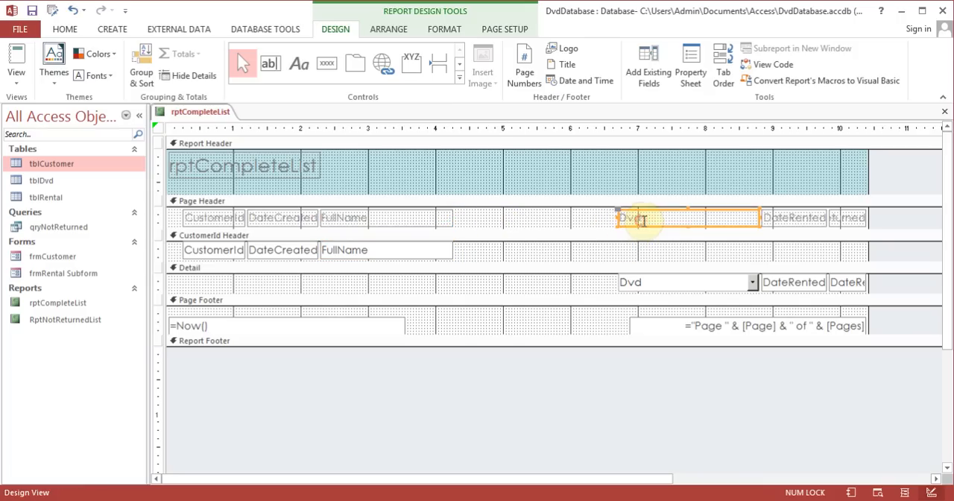
left_click(811, 217, "shift")
left_click(849, 218, "shift")
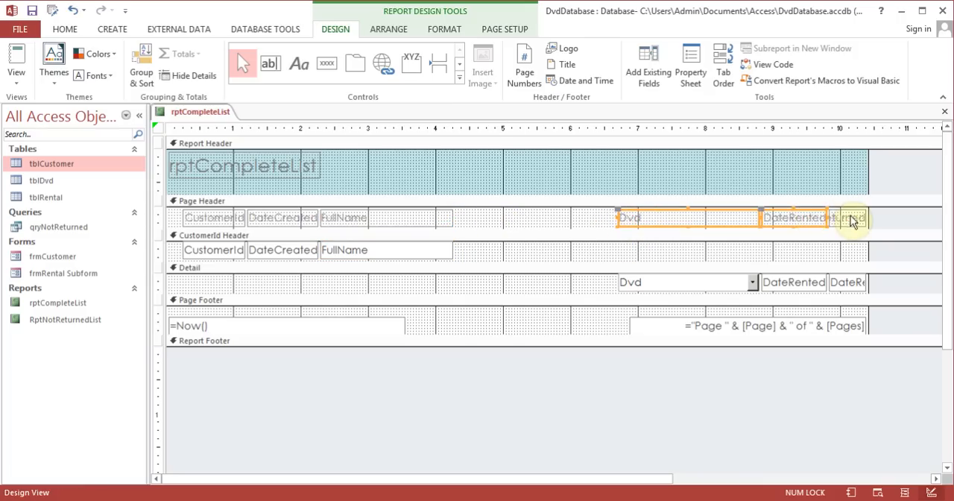
left_click(694, 283, "shift")
left_click(789, 282, "shift")
left_click(855, 282, "shift")
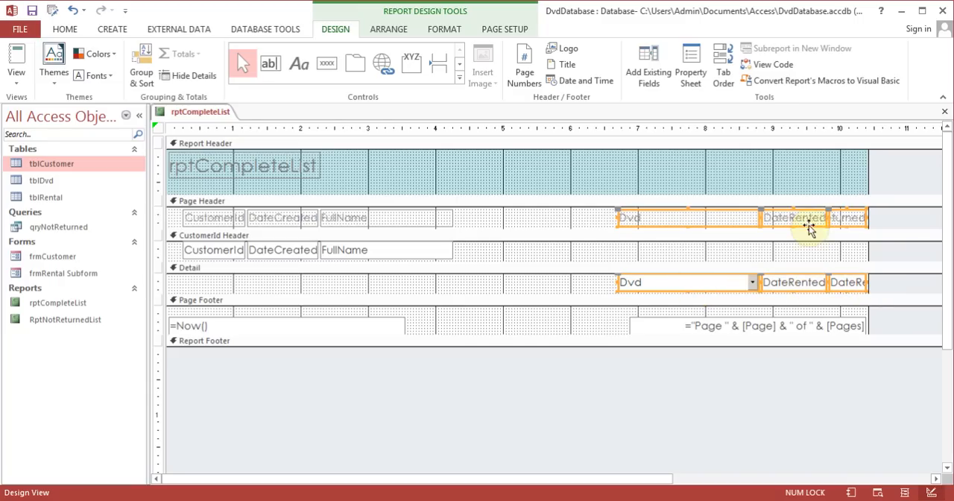
left_click_drag(805, 217, 650, 220)
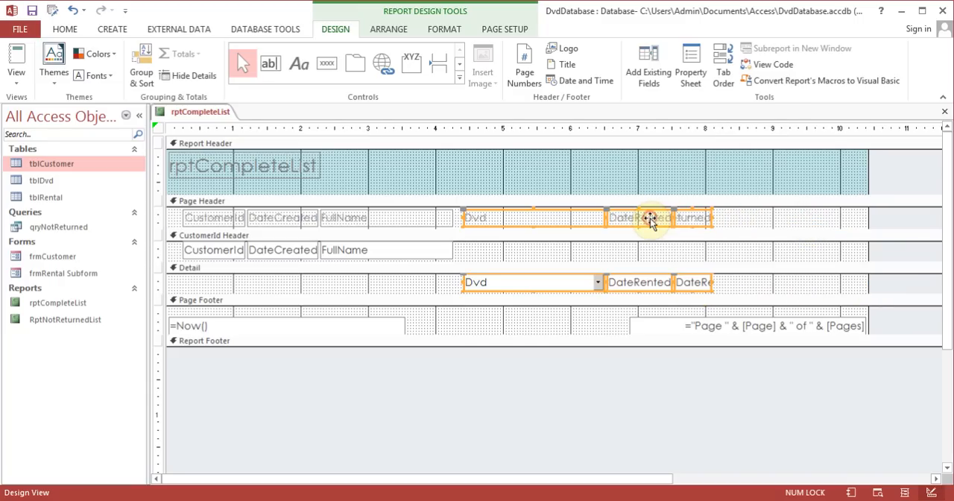
- Move the DateReturned label and detail text box together to span about 9.1 to 10.3 inches, wide enough for the full name
left_click(728, 286)
left_click(693, 217)
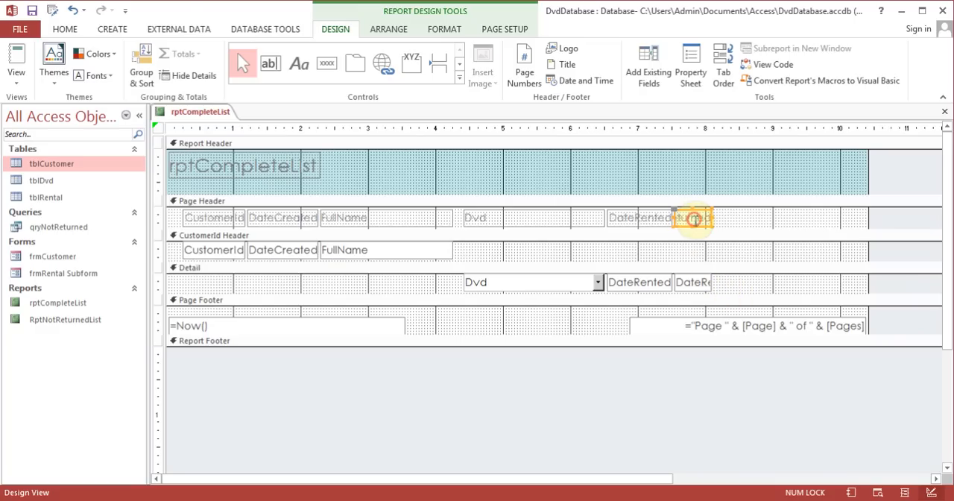
left_click(699, 283, "shift")
left_click_drag(696, 216, 860, 216)
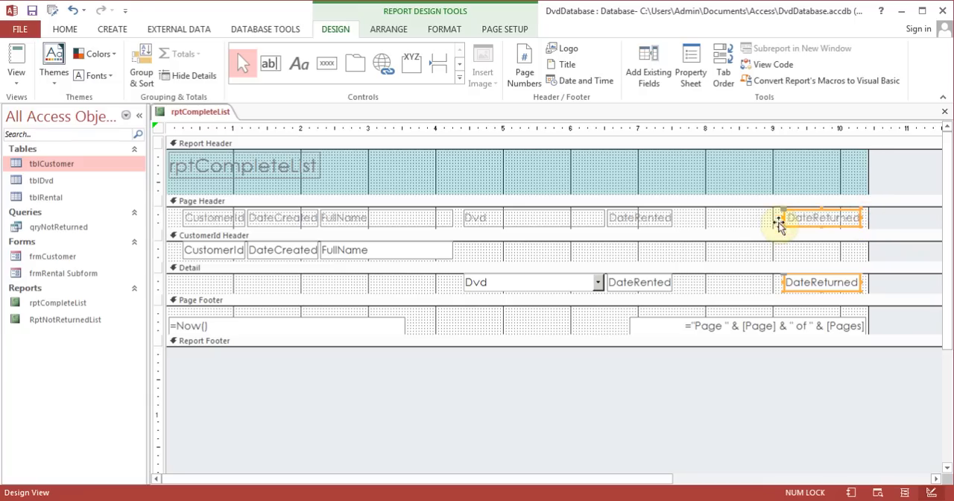
- Move and widen the DateRented label and detail text box together to span about 7.3 to 8.5 inches
left_click(655, 221)
left_click(649, 281, "shift")
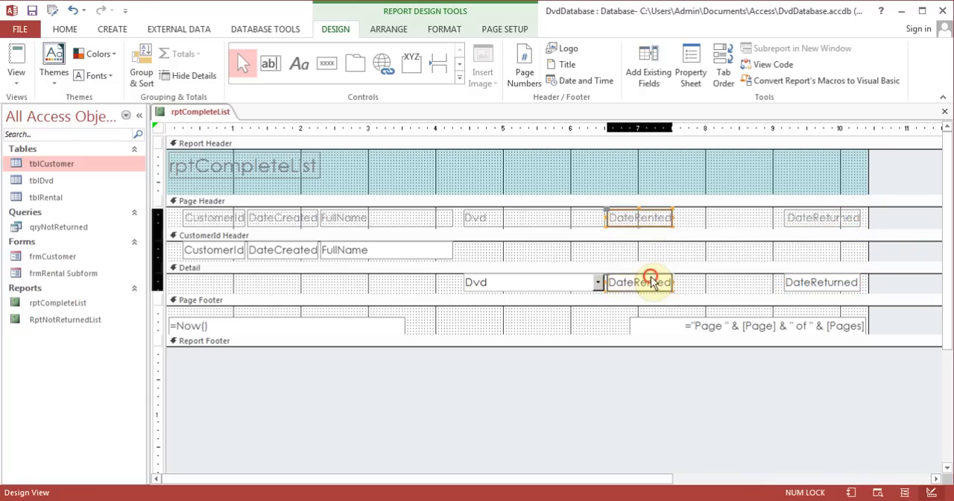
left_click_drag(643, 221, 739, 217)
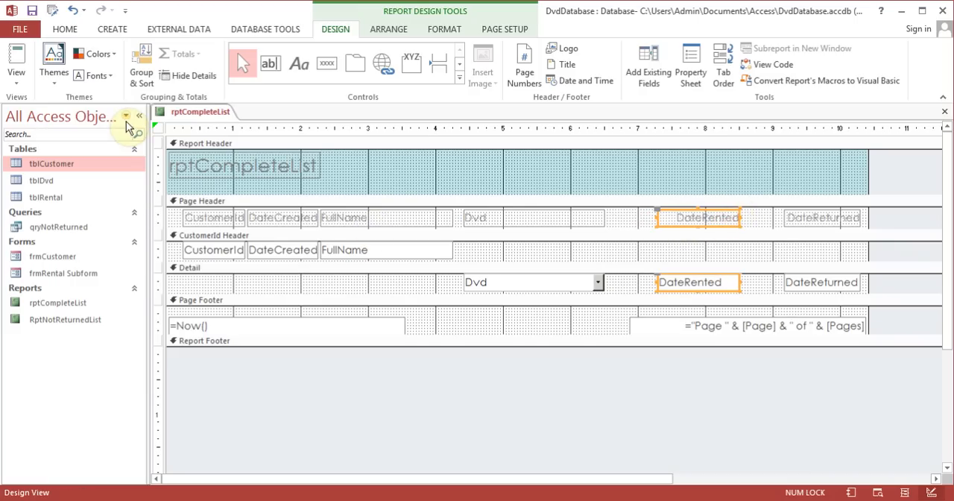
- Display rptCompleteList in Report View and check the column layout through to the end of the report
left_click(20, 53)
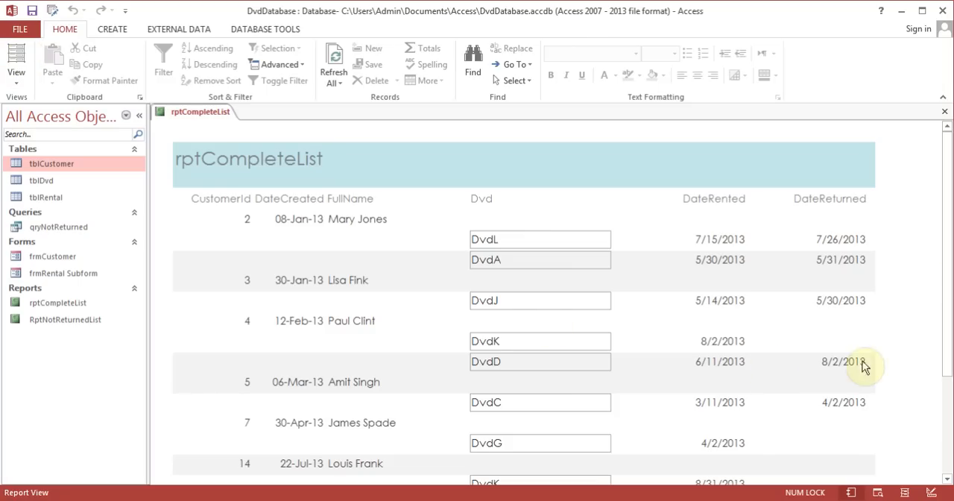
left_click_drag(947, 274, 948, 356)
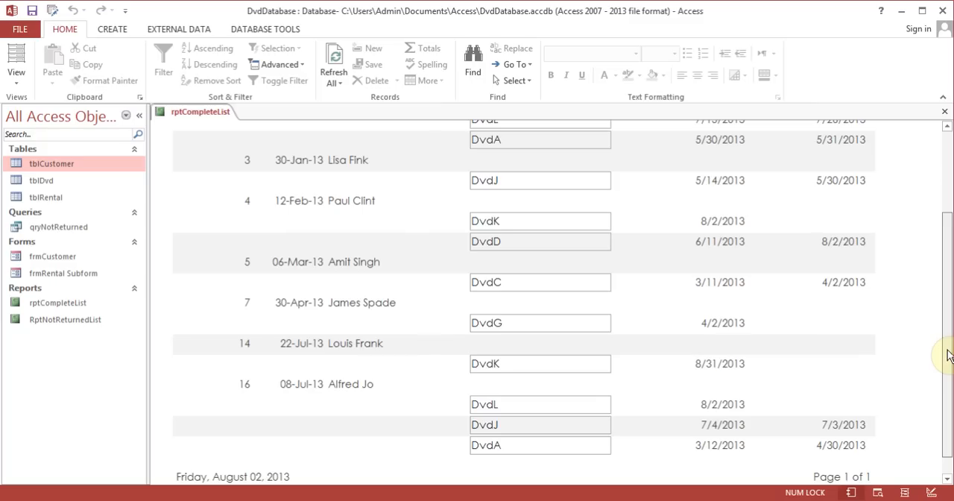
left_click_drag(948, 355, 941, 377)
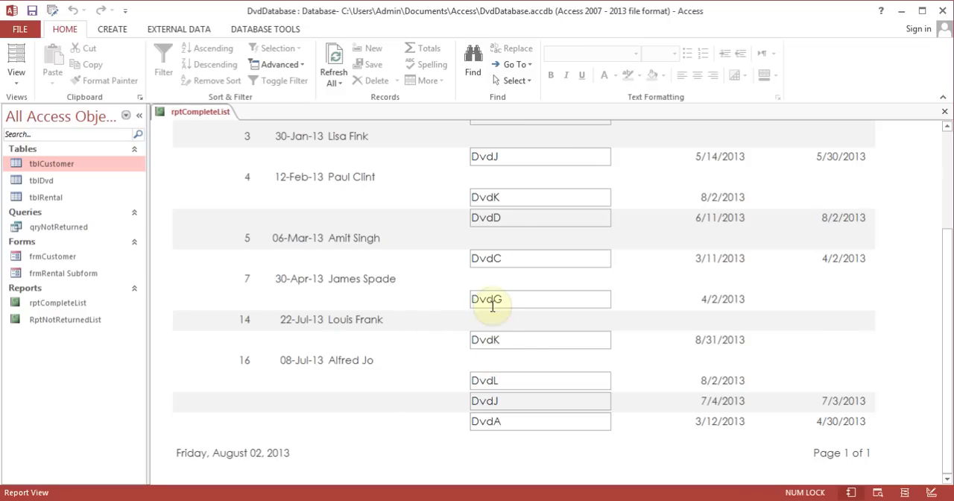
scroll(491, 327, "up", 3)
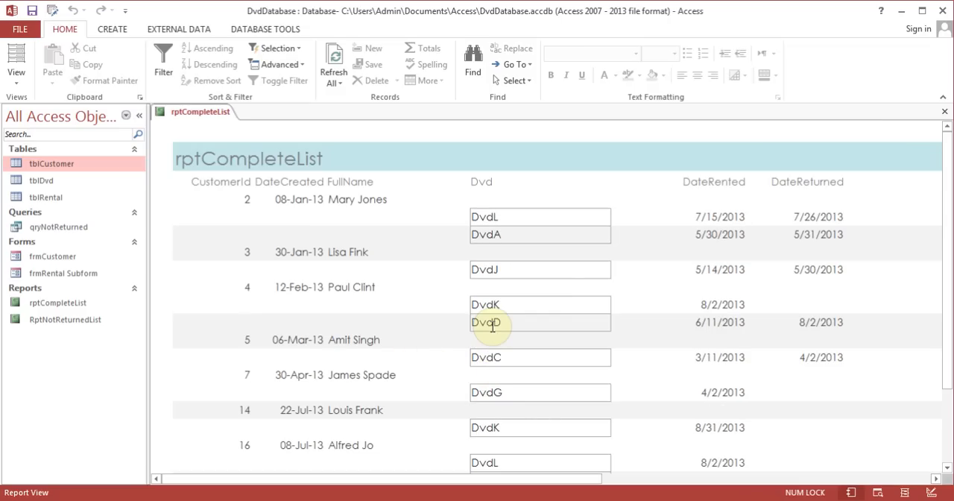
- Look over the page setup, formatting and shape outline options in Layout View, and close rptCompleteList with its changes saved
left_click(17, 78)
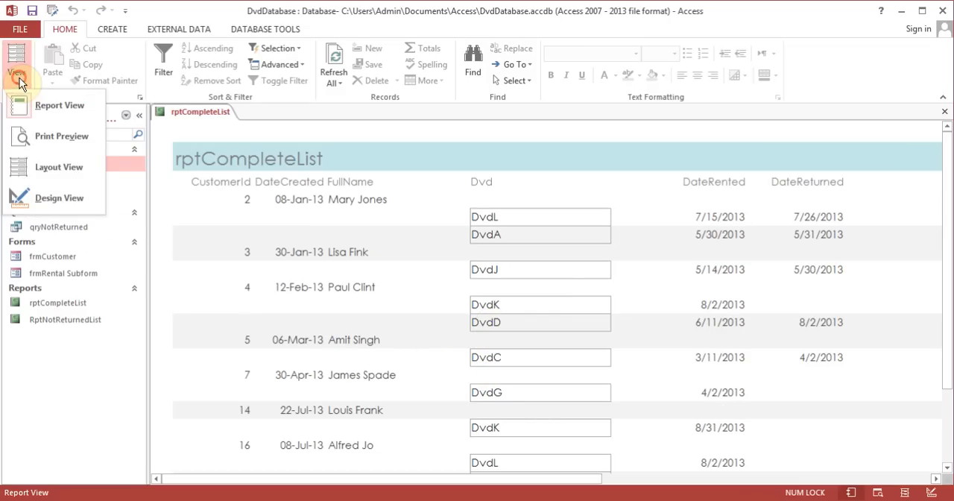
left_click(49, 172)
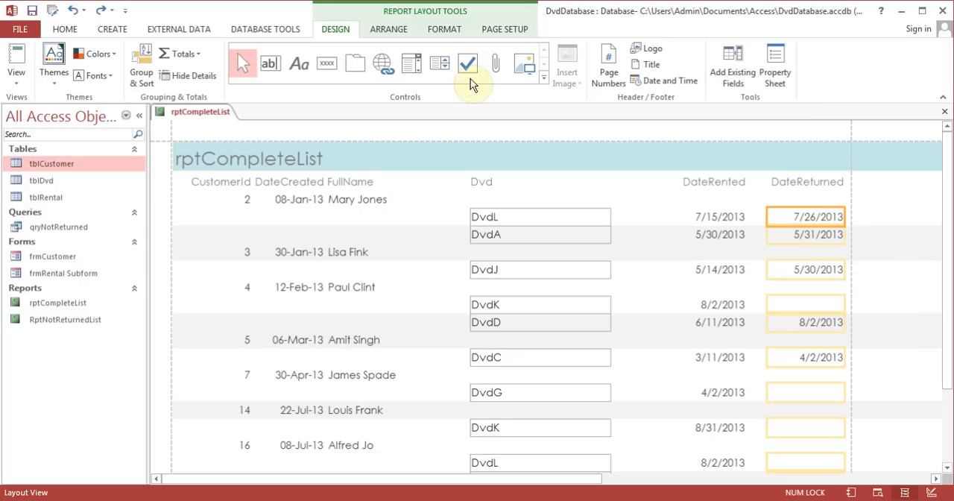
left_click(498, 33)
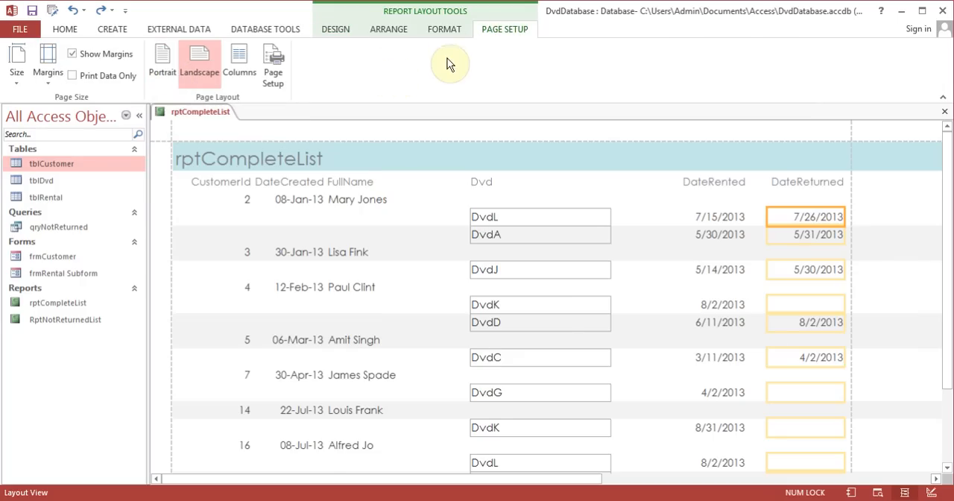
left_click(446, 30)
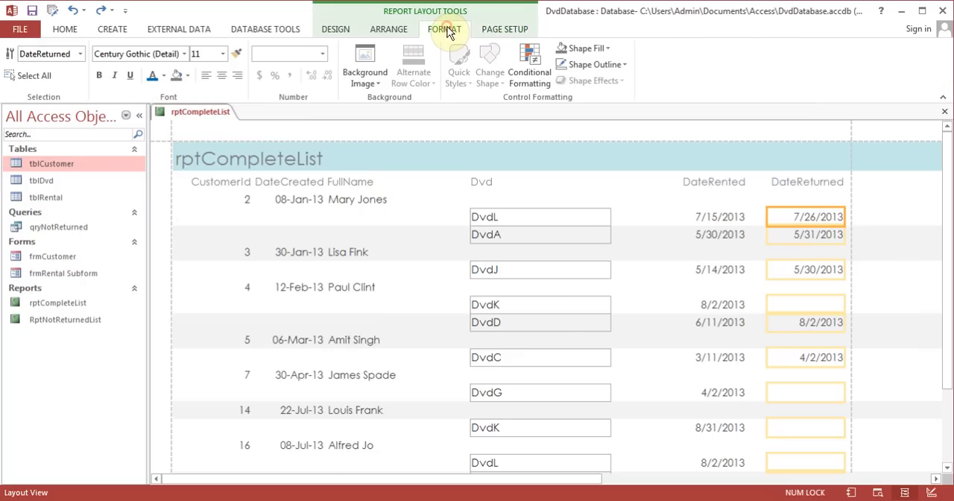
left_click(616, 65)
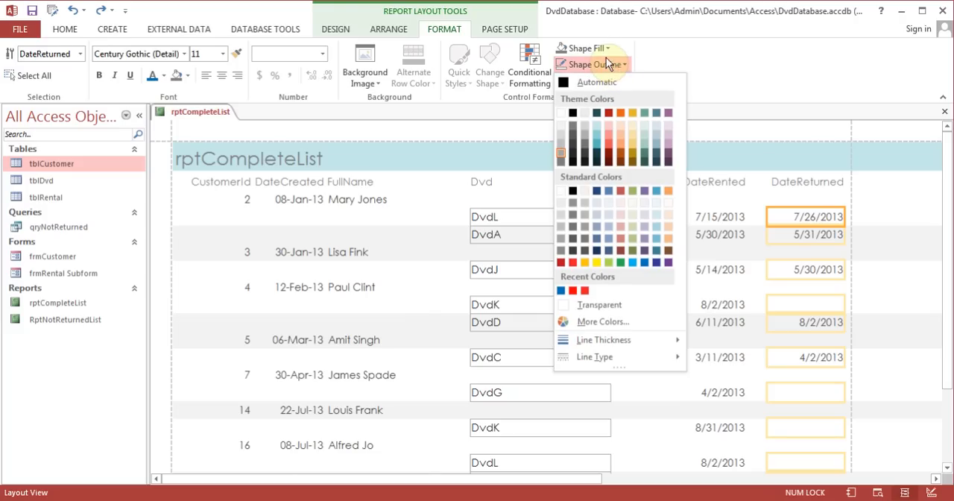
left_click(510, 135)
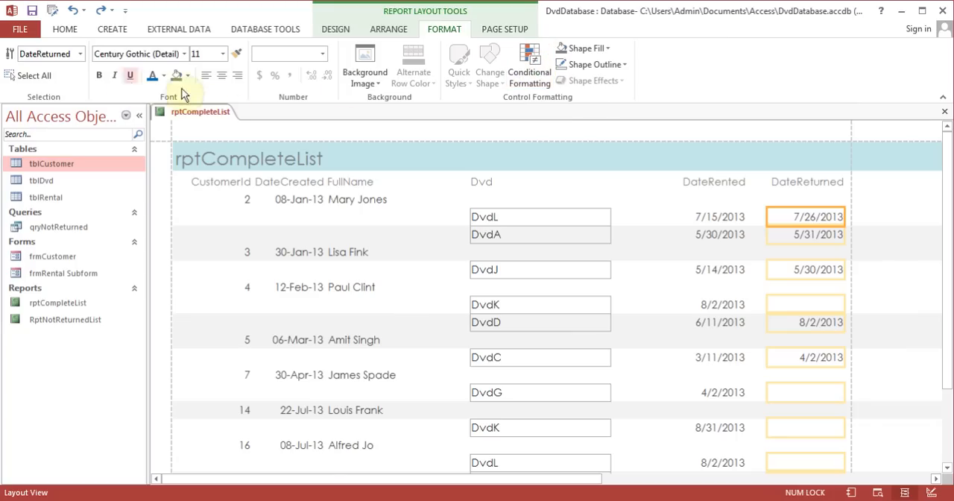
left_click(337, 30)
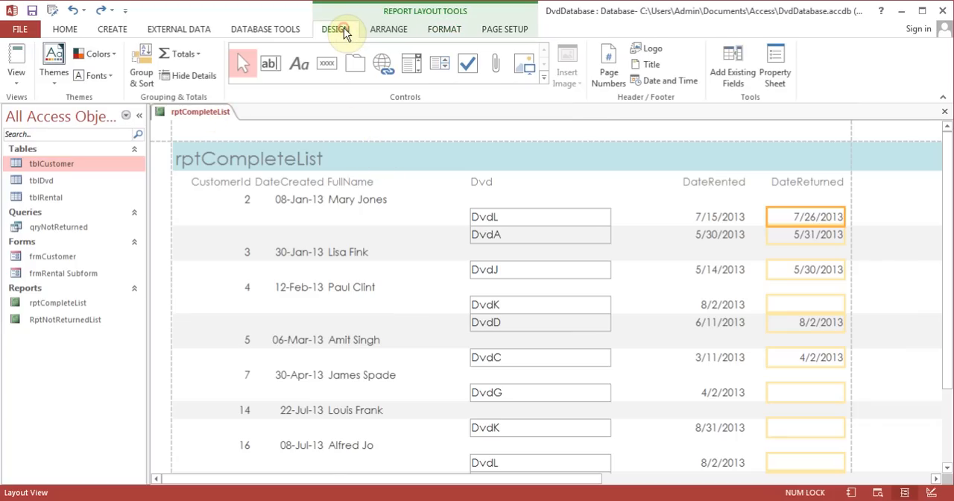
left_click(945, 111)
left_click(410, 295)
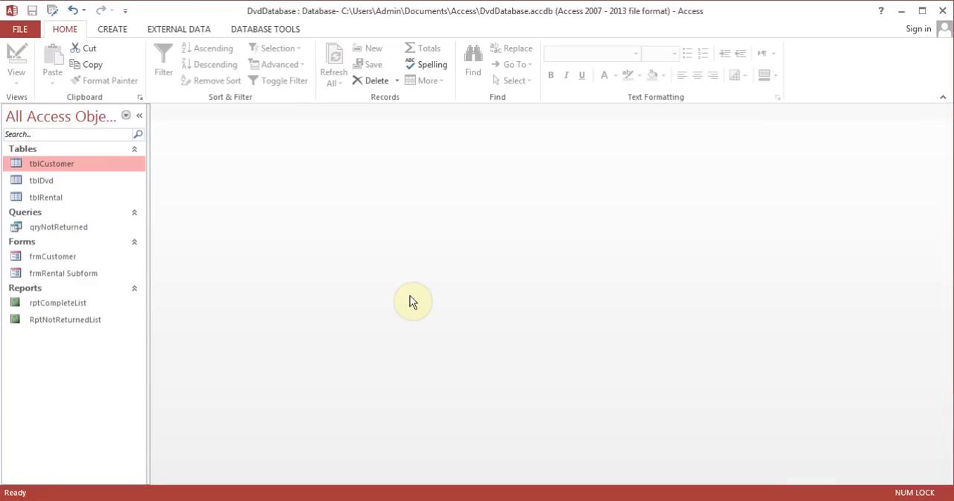
- Open RptNotReturnedList and rptCompleteList in turn to review the finished reports, closing each one
double_click(75, 325)
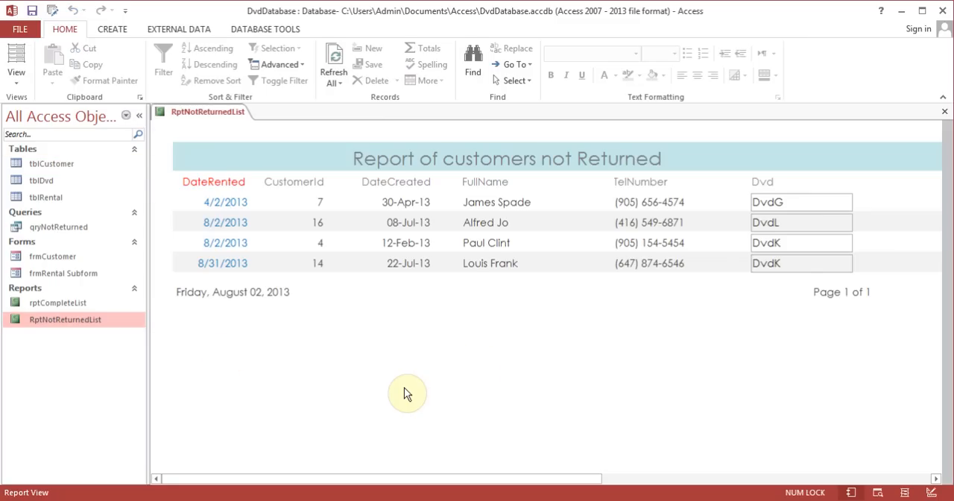
left_click(944, 111)
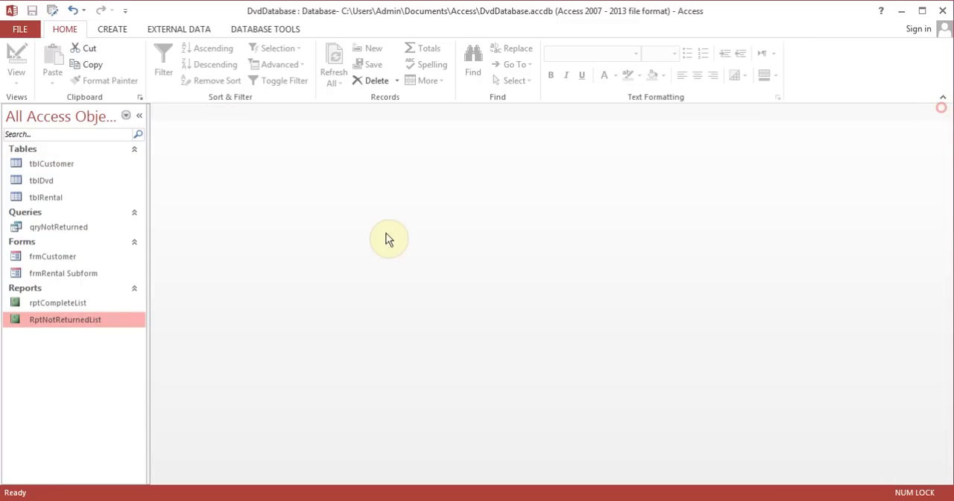
double_click(90, 301)
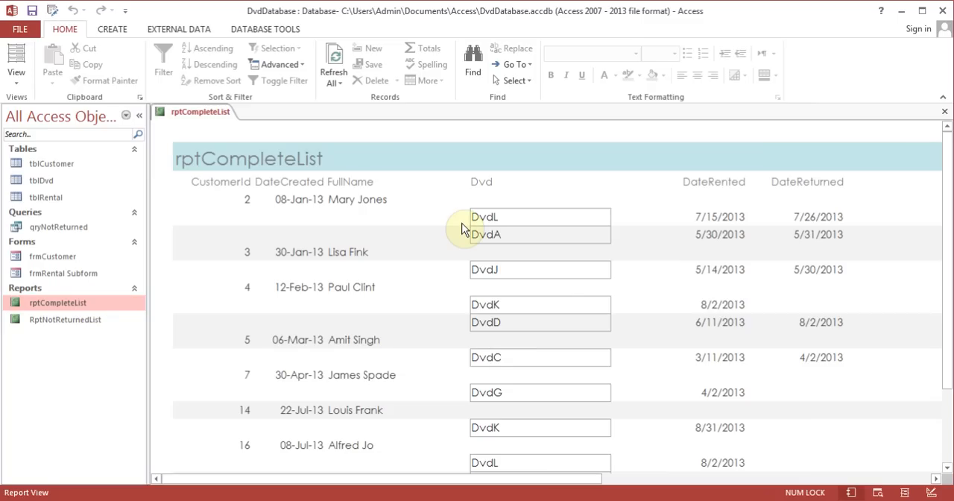
left_click(944, 112)
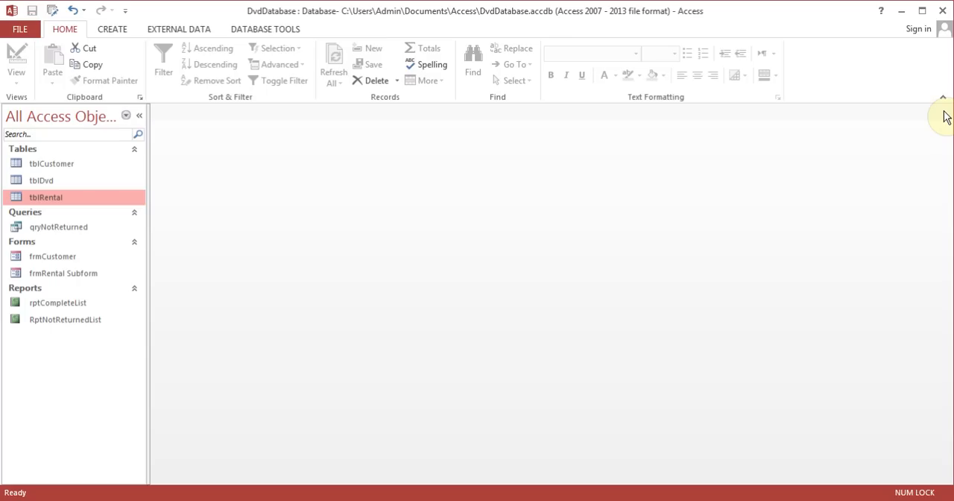
- Open the relationships diagram, review the tblCustomer–tblRental relationship options, and lengthen the tblCustomer box to fit all its fields
left_click(275, 28)
left_click(166, 68)
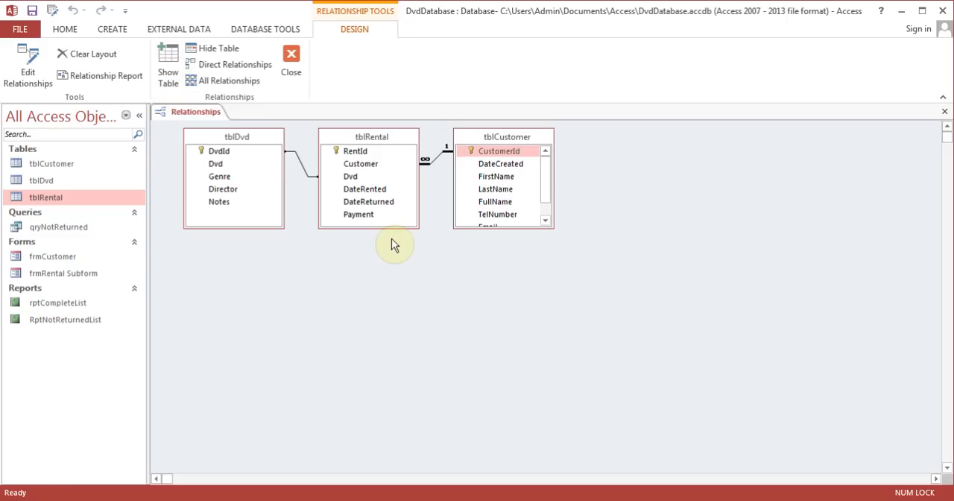
right_click(433, 160)
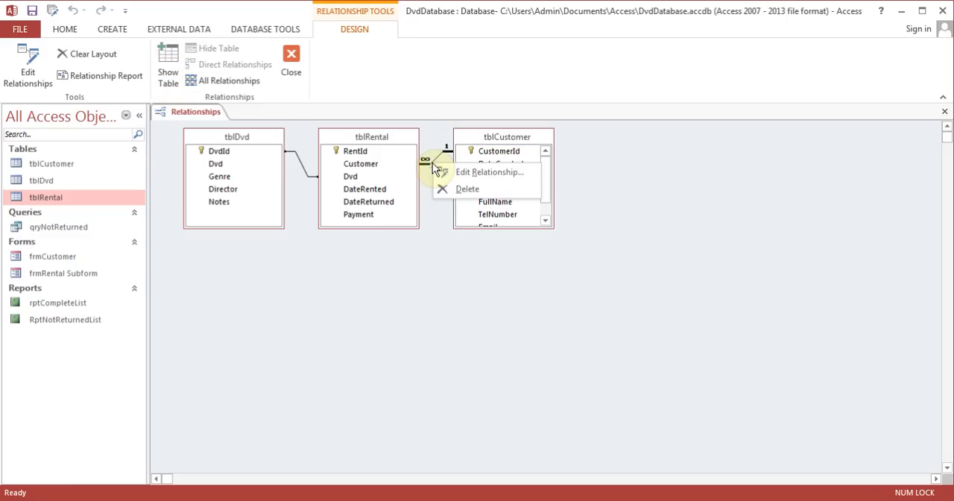
left_click(463, 175)
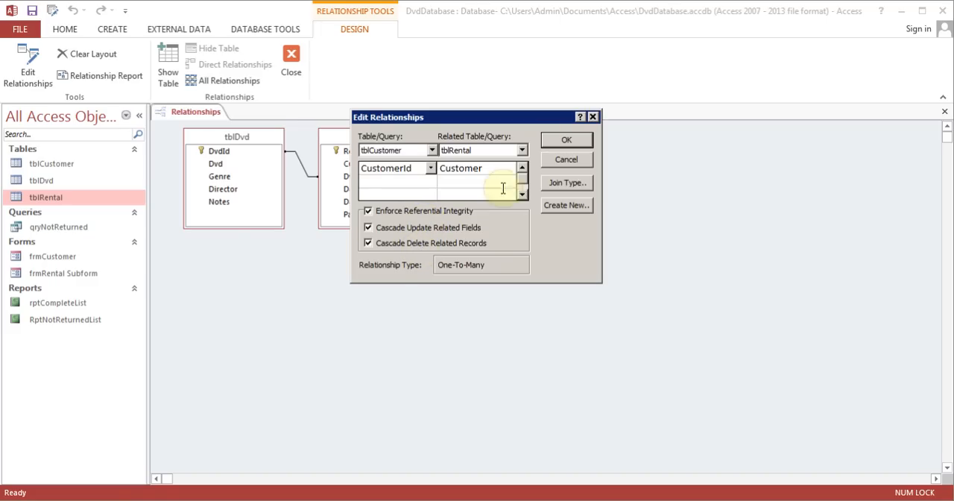
left_click(566, 140)
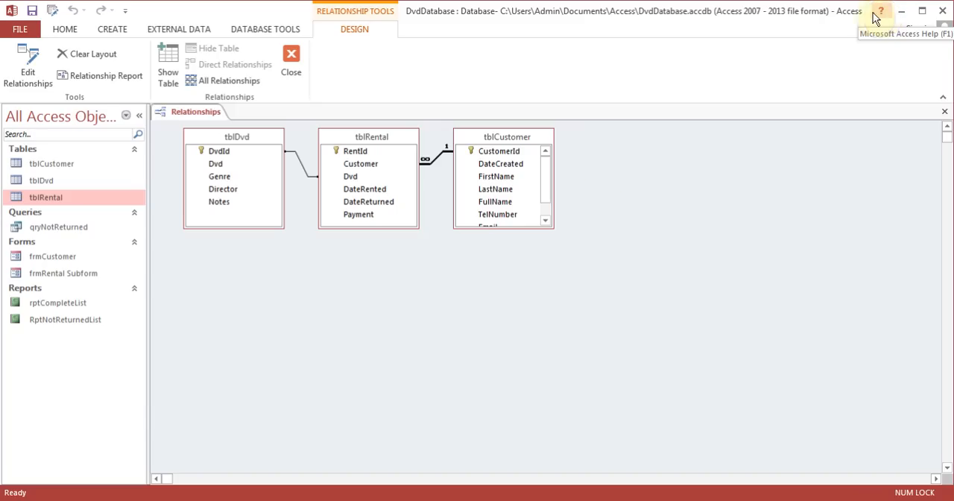
left_click_drag(533, 226, 531, 258)
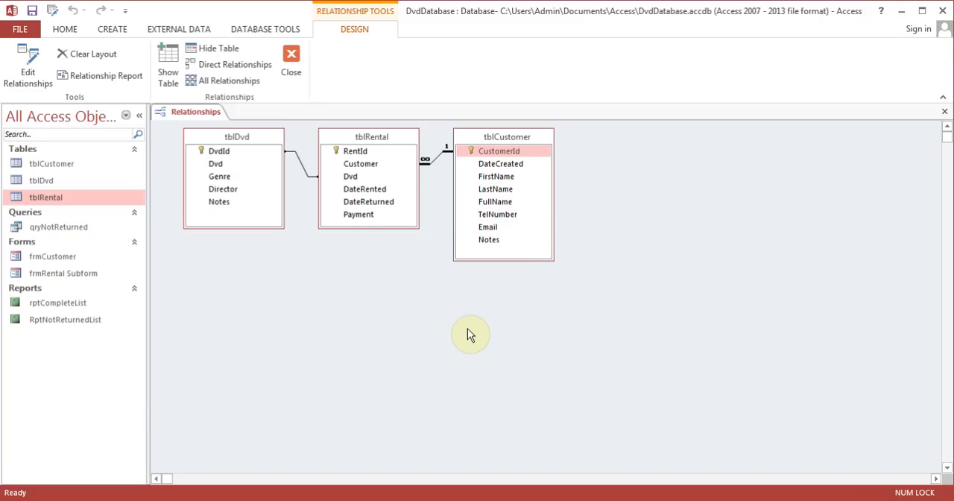